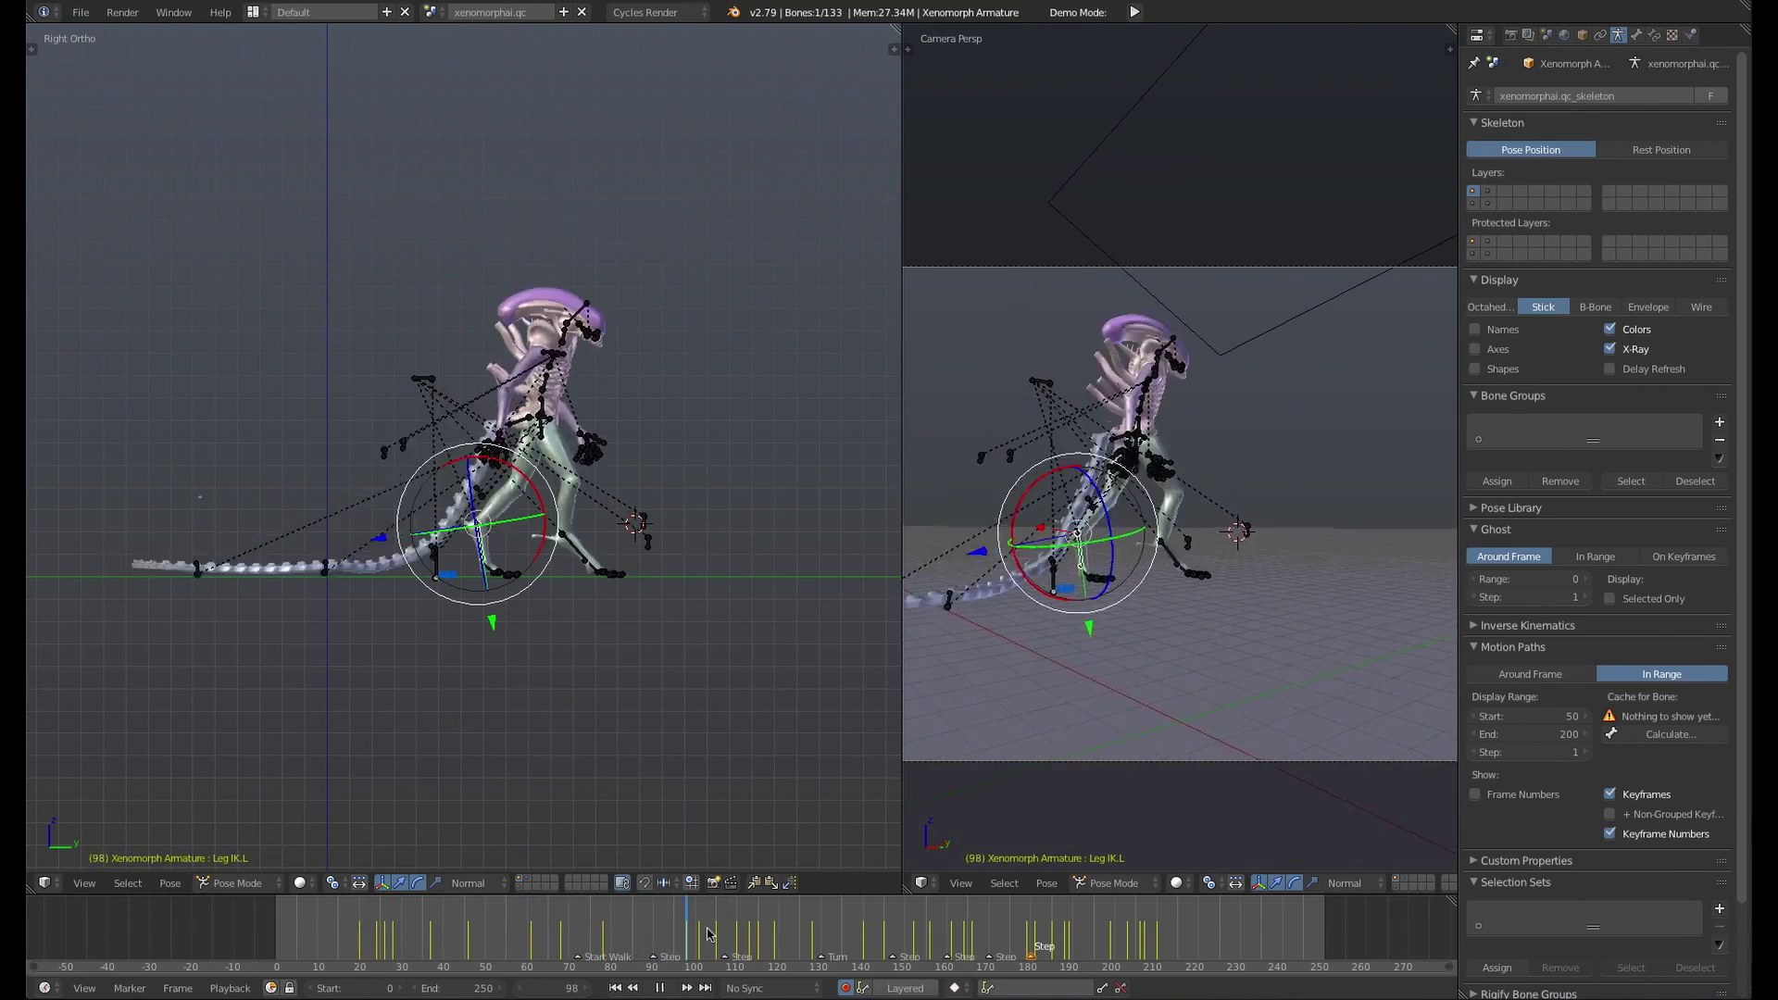
Play and scrub through the xenomorph's animation, examining the crouch and the lead-in to the Start Walk marker
{"action": "left_click_drag", "start_coordinate": [580, 924], "coordinate": [411, 915]}
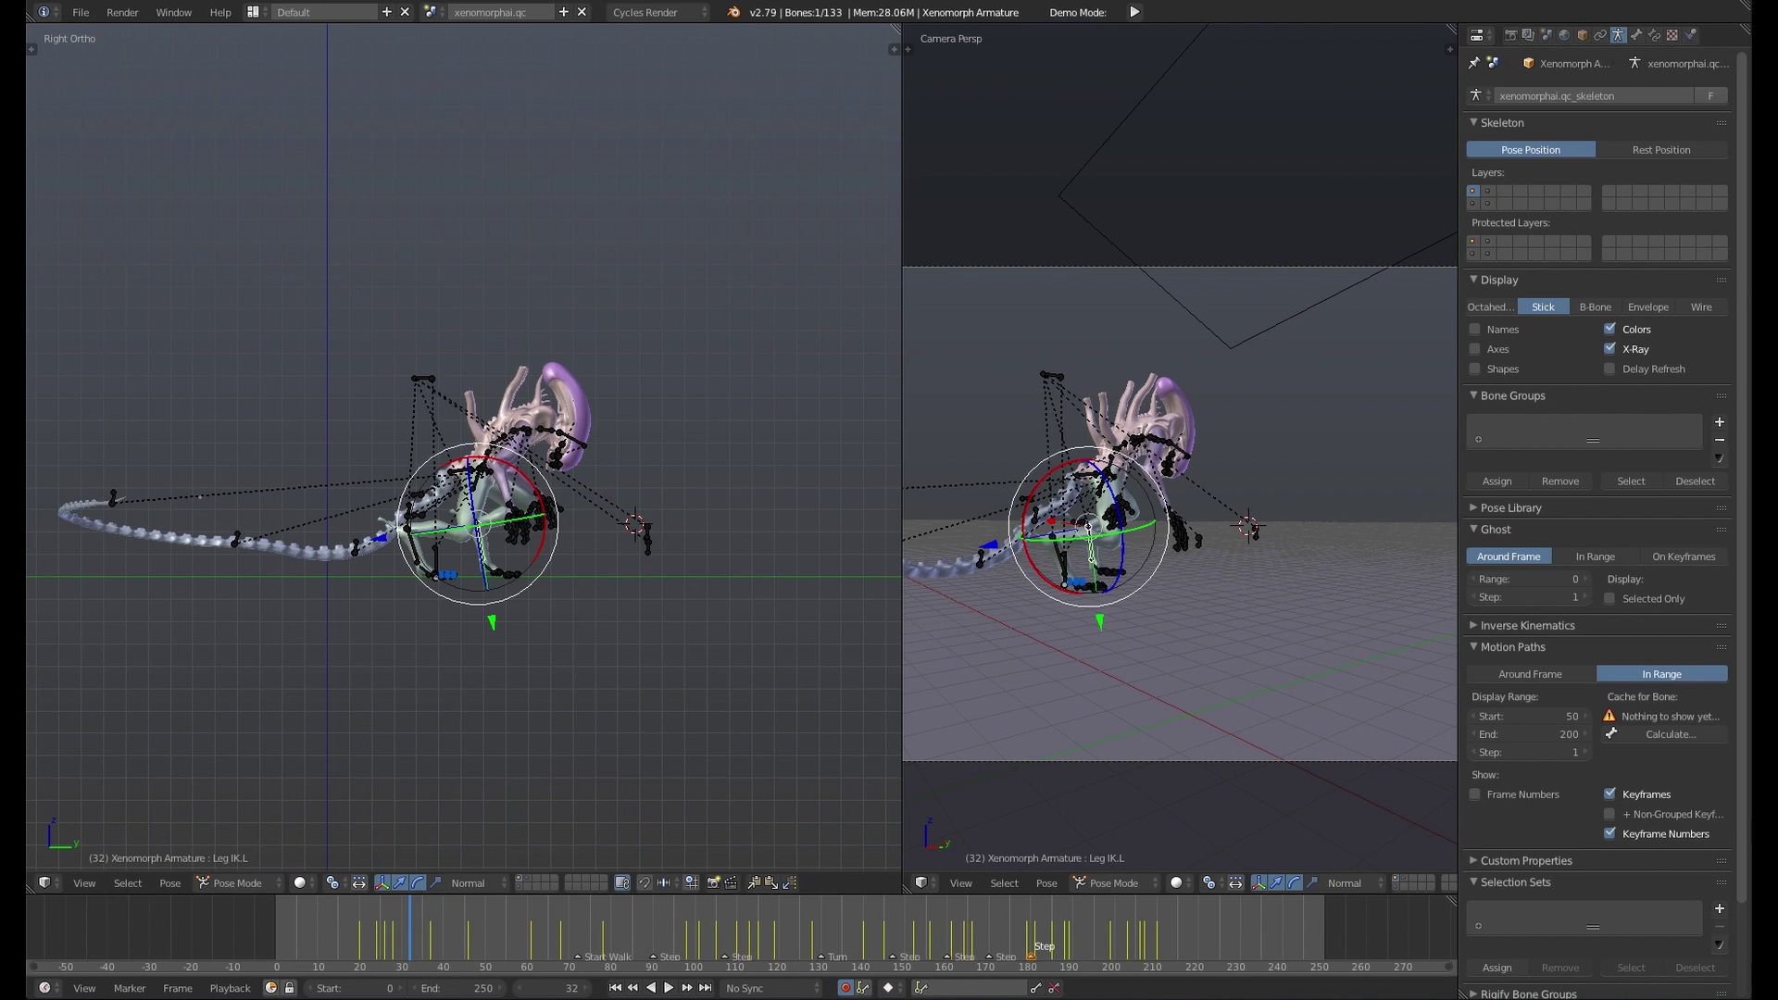
{"action": "left_click_drag", "start_coordinate": [456, 894], "coordinate": [460, 906]}
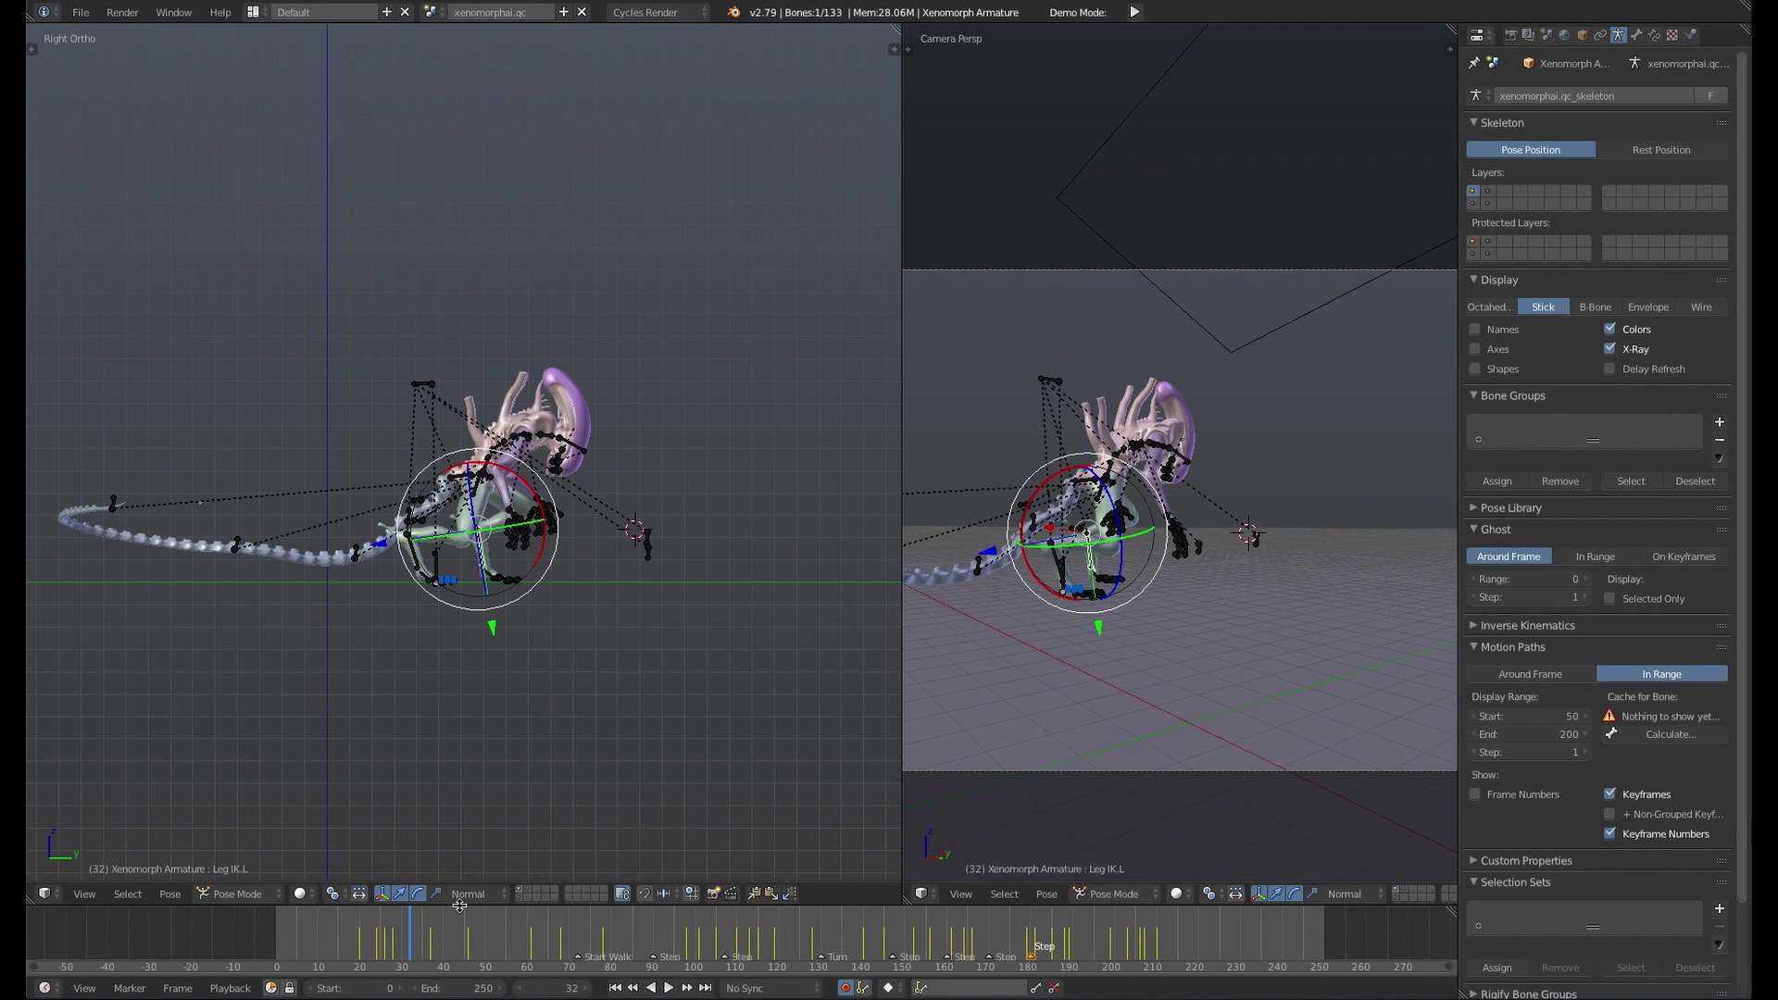
{"action": "key", "text": "alt+a"}
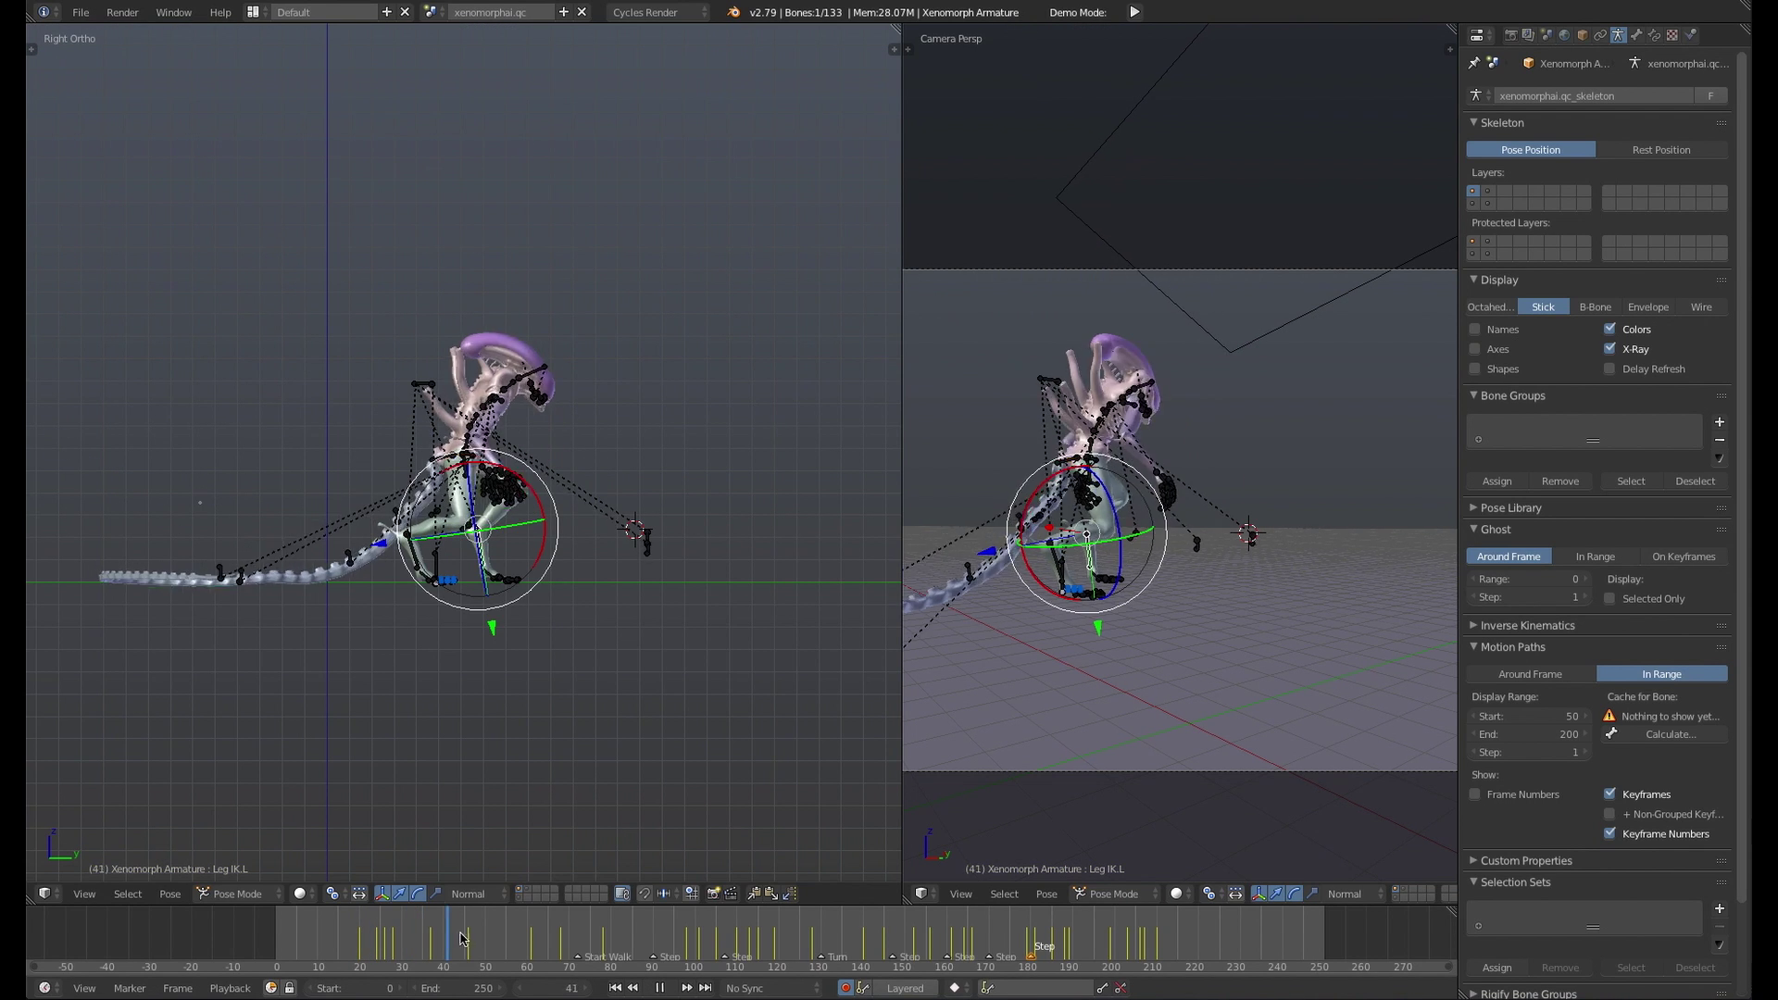
{"action": "key", "text": "alt+a"}
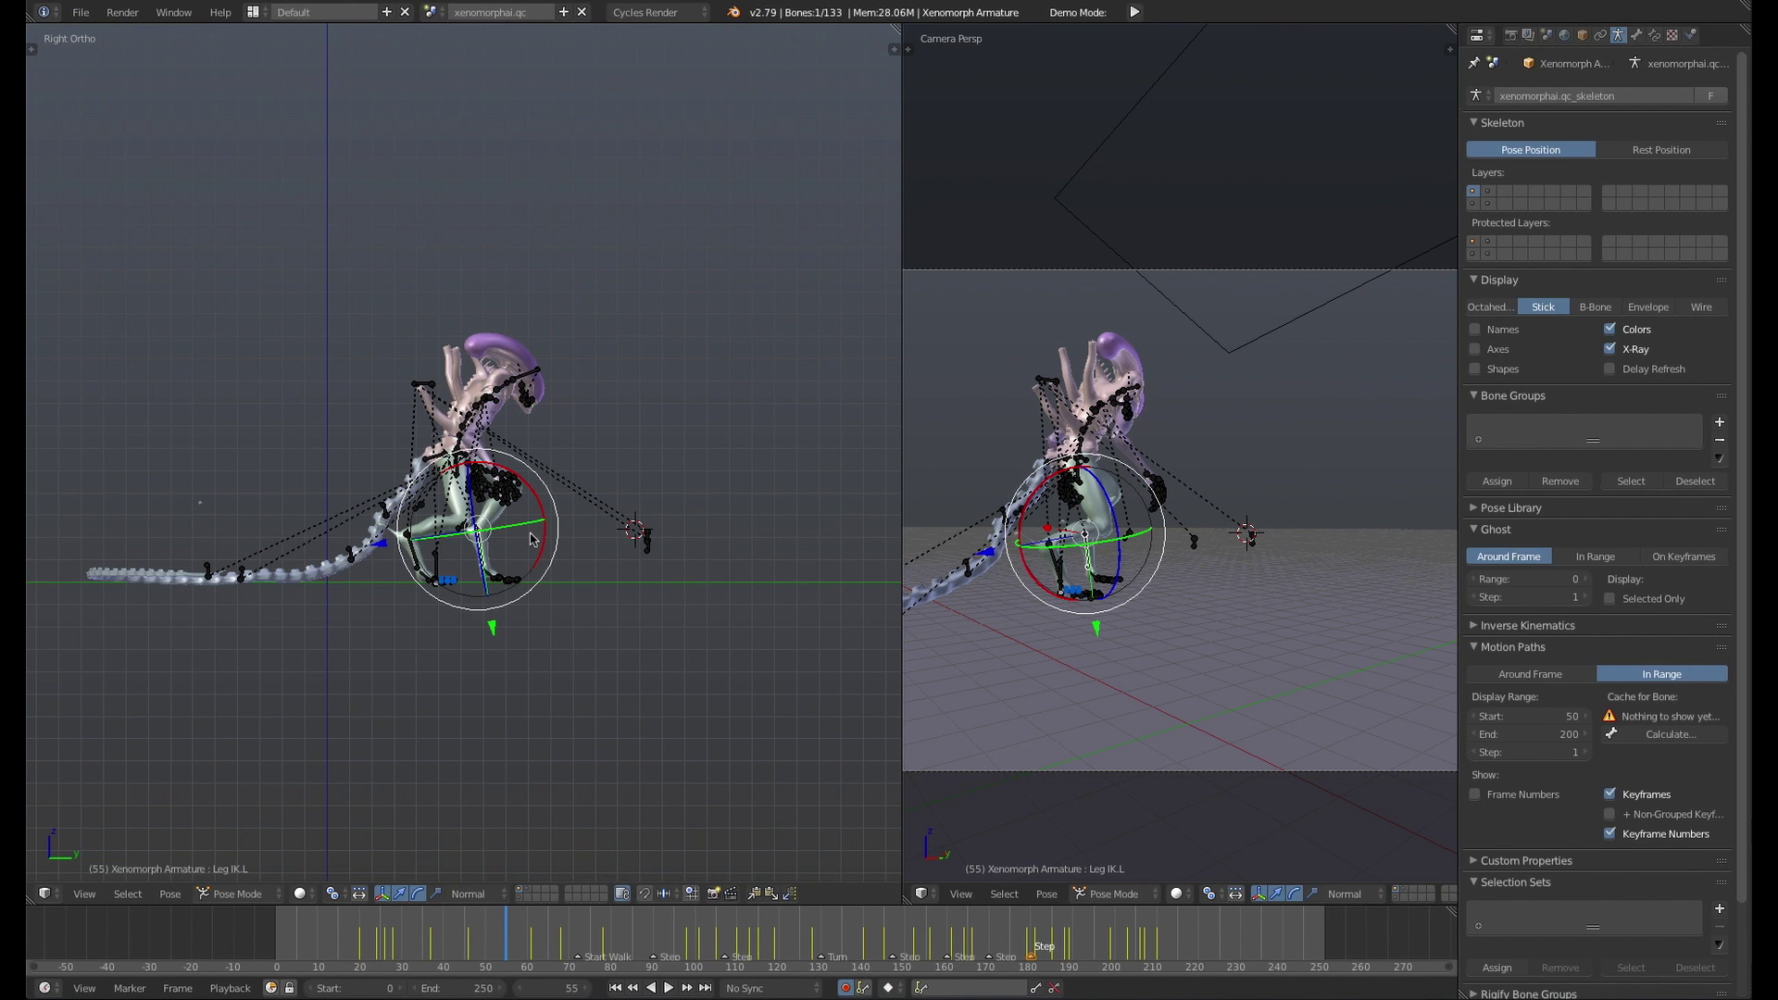
{"action": "left_click_drag", "start_coordinate": [422, 944], "coordinate": [577, 935]}
{"action": "key", "text": "alt+a"}
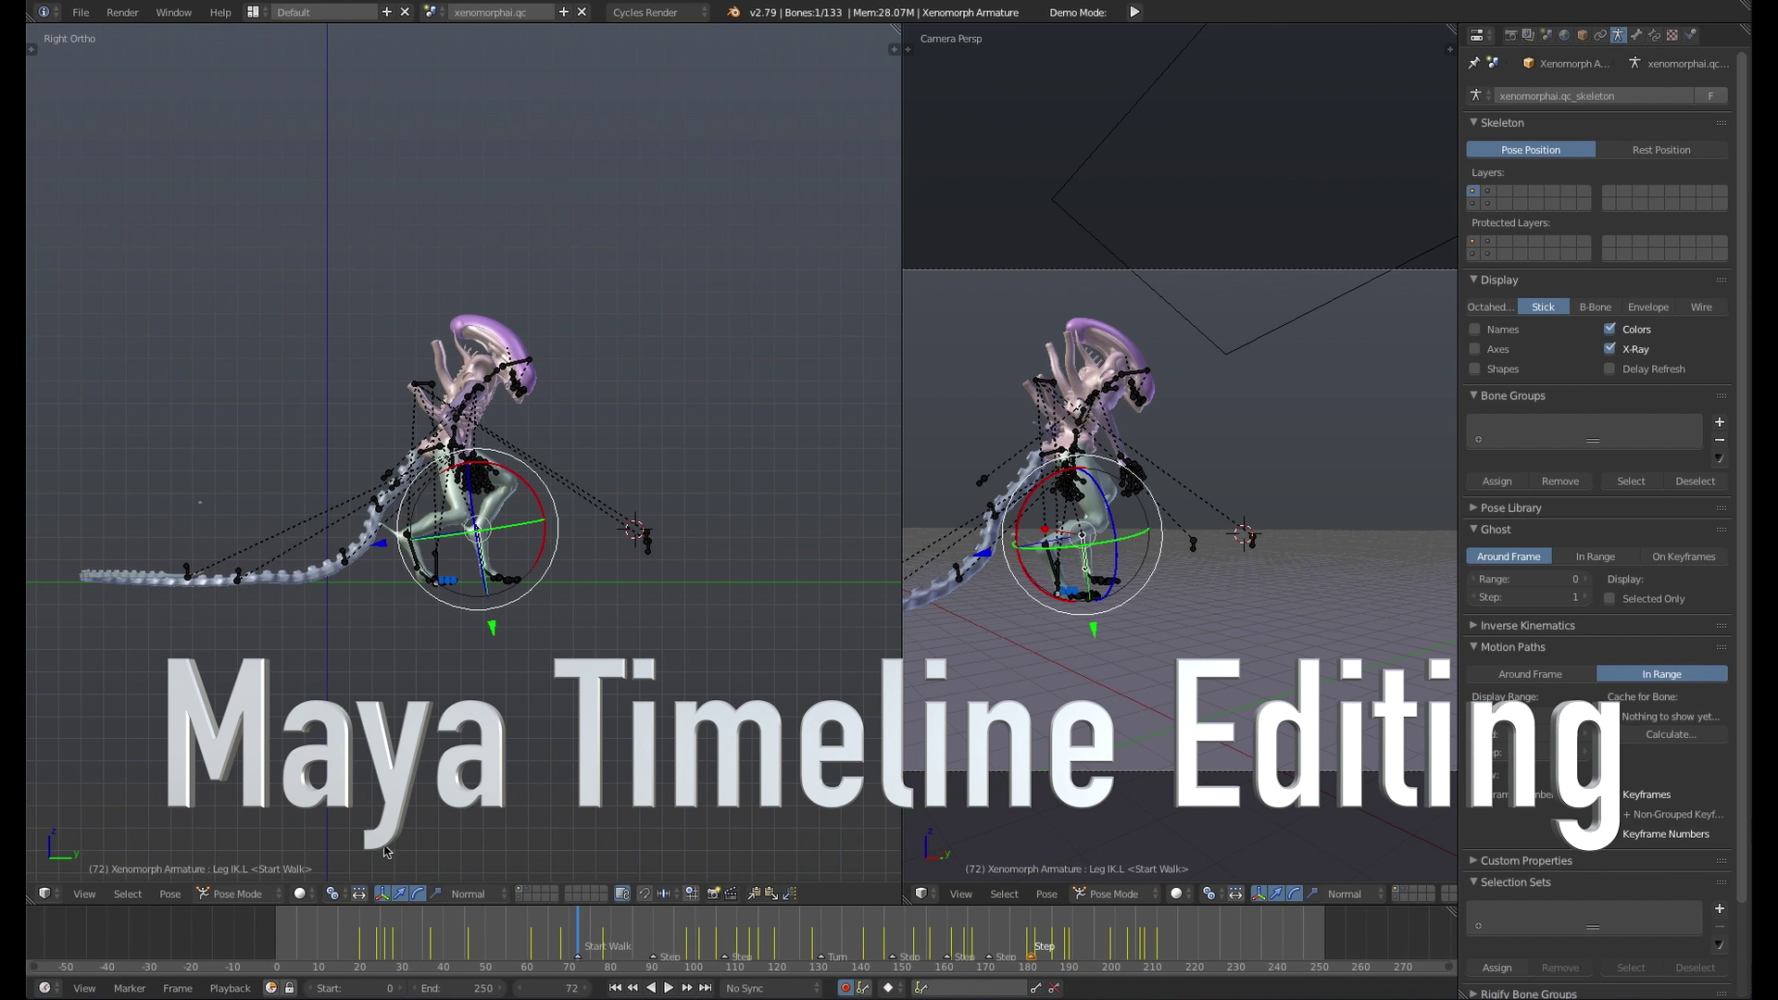
{"action": "left_click_drag", "start_coordinate": [431, 936], "coordinate": [380, 935]}
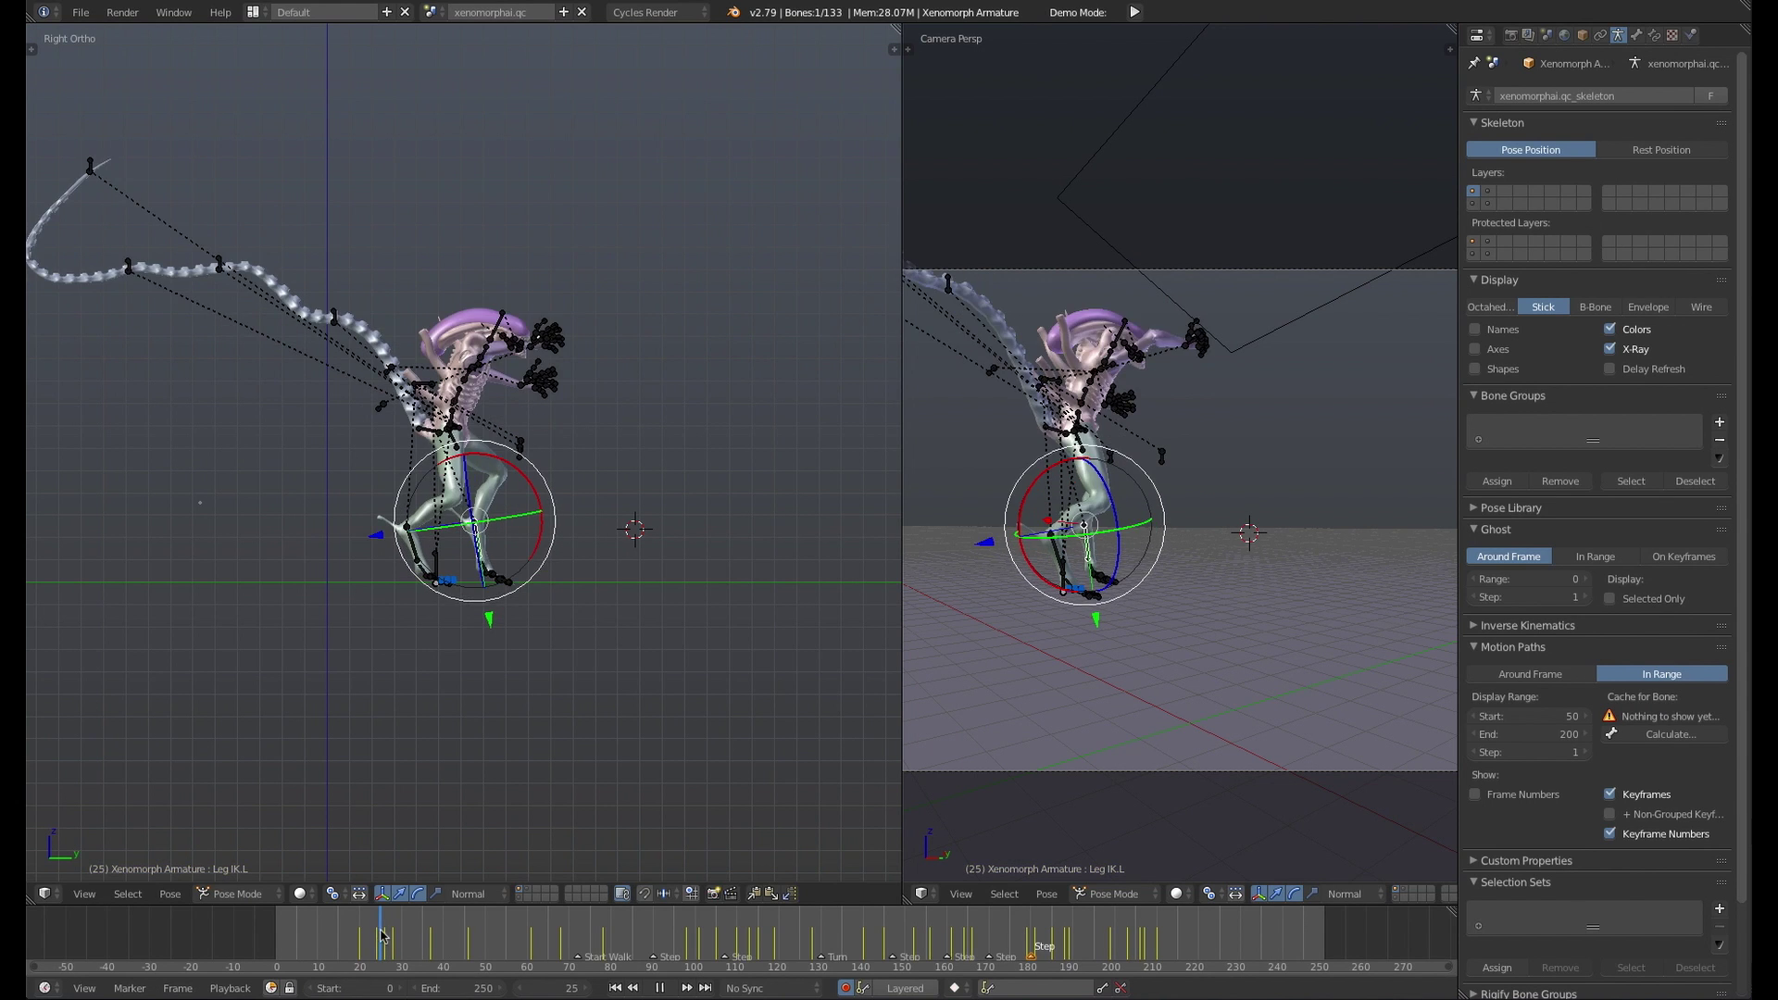
{"action": "key", "text": "alt+a"}
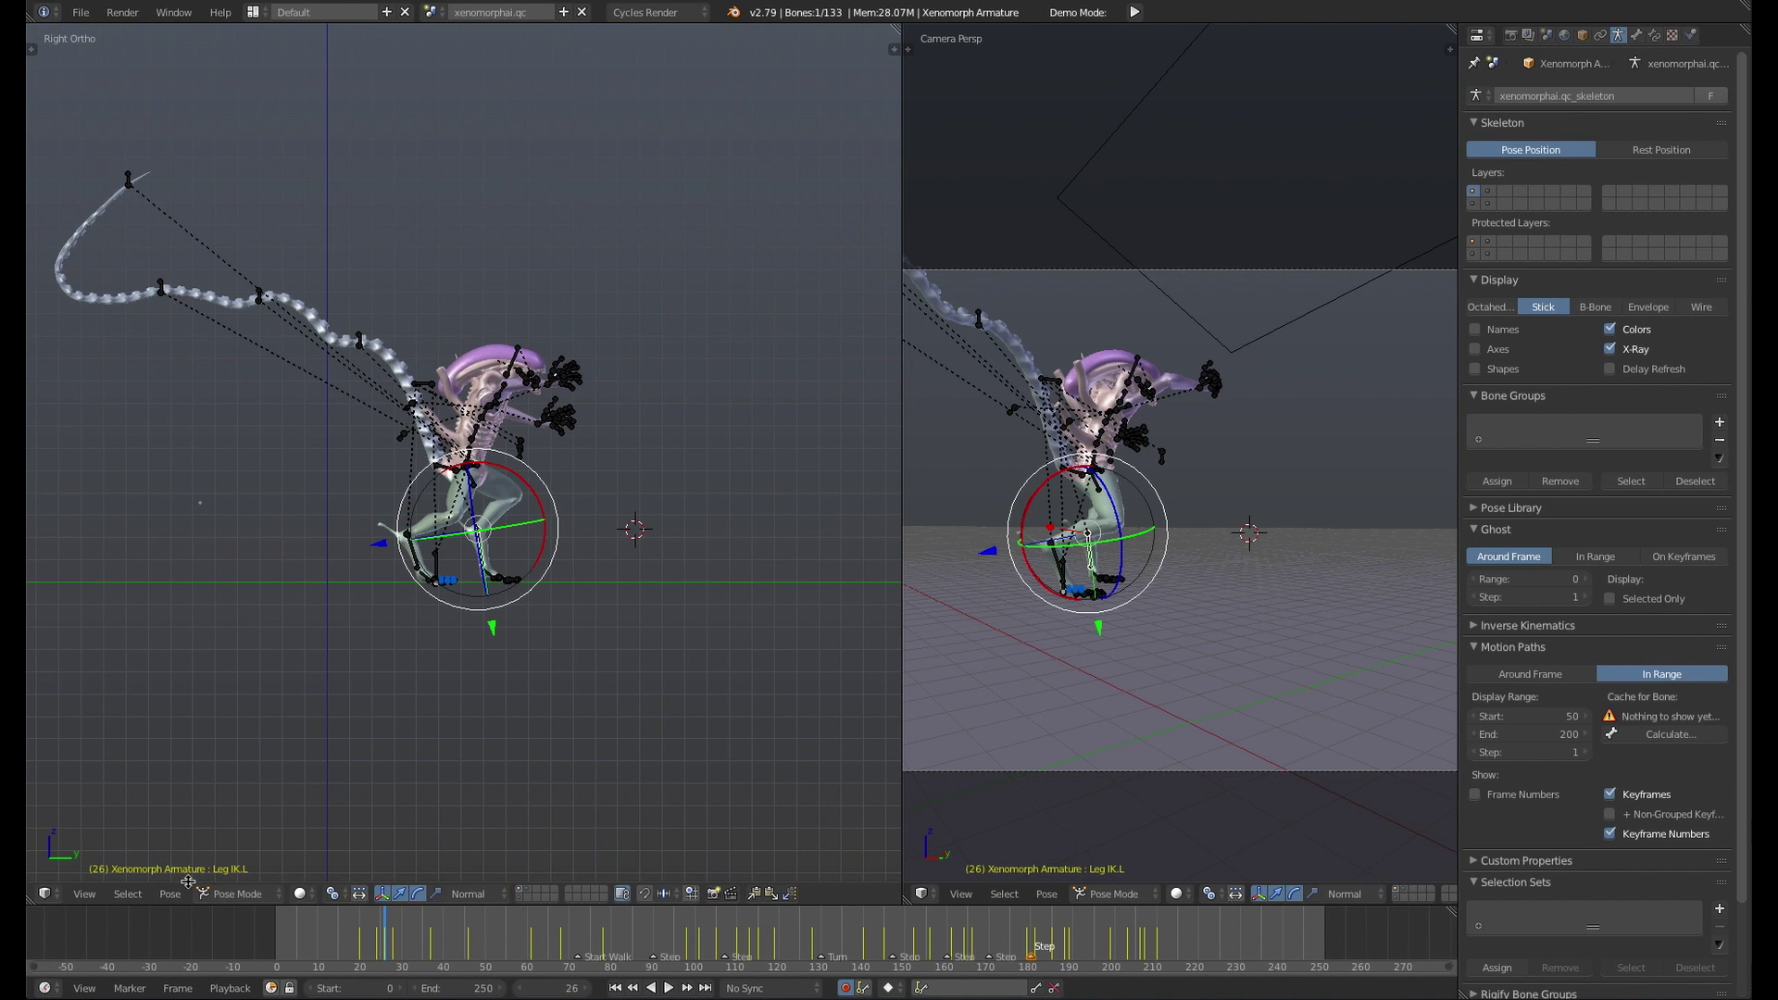
{"action": "left_click_drag", "start_coordinate": [391, 937], "coordinate": [409, 938]}
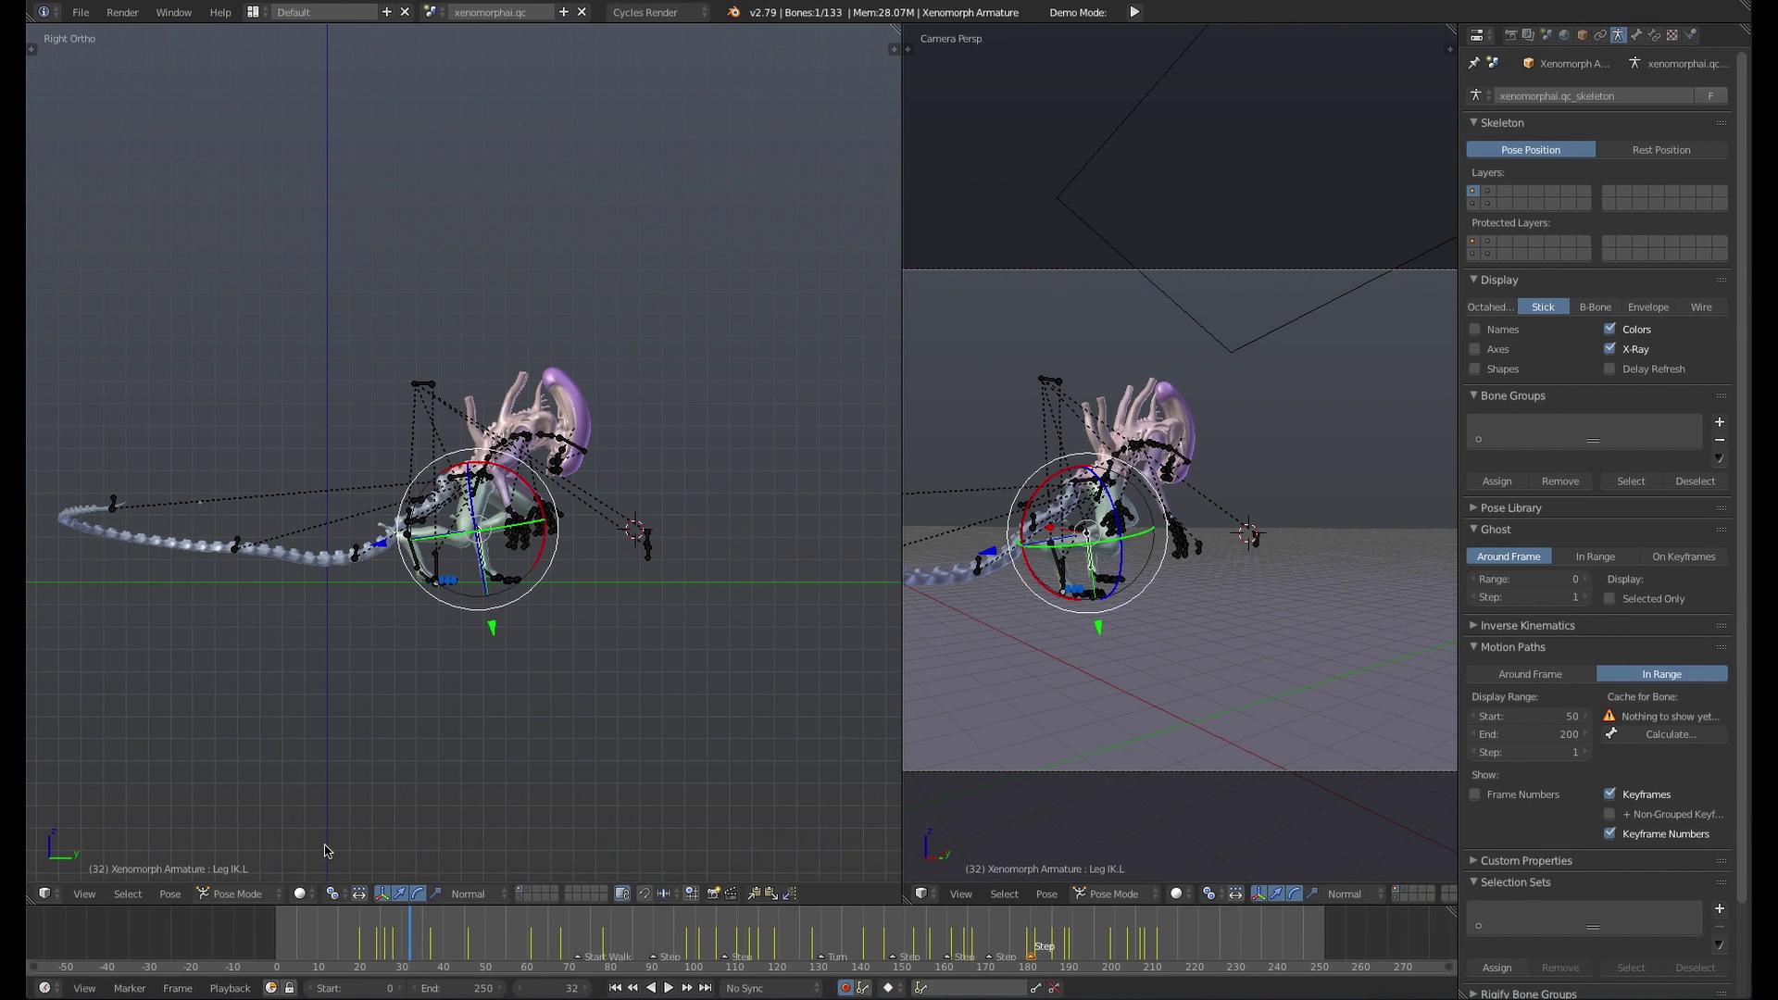
{"action": "mouse_move", "coordinate": [649, 946]}
{"action": "middle_mouse_down", "text": "ctrl"}
{"action": "mouse_move", "coordinate": [676, 943]}
{"action": "mouse_move", "coordinate": [587, 937]}
{"action": "mouse_move", "coordinate": [636, 939]}
{"action": "middle_mouse_up", "text": "ctrl"}
{"action": "left_click_drag", "start_coordinate": [580, 958], "coordinate": [575, 963]}
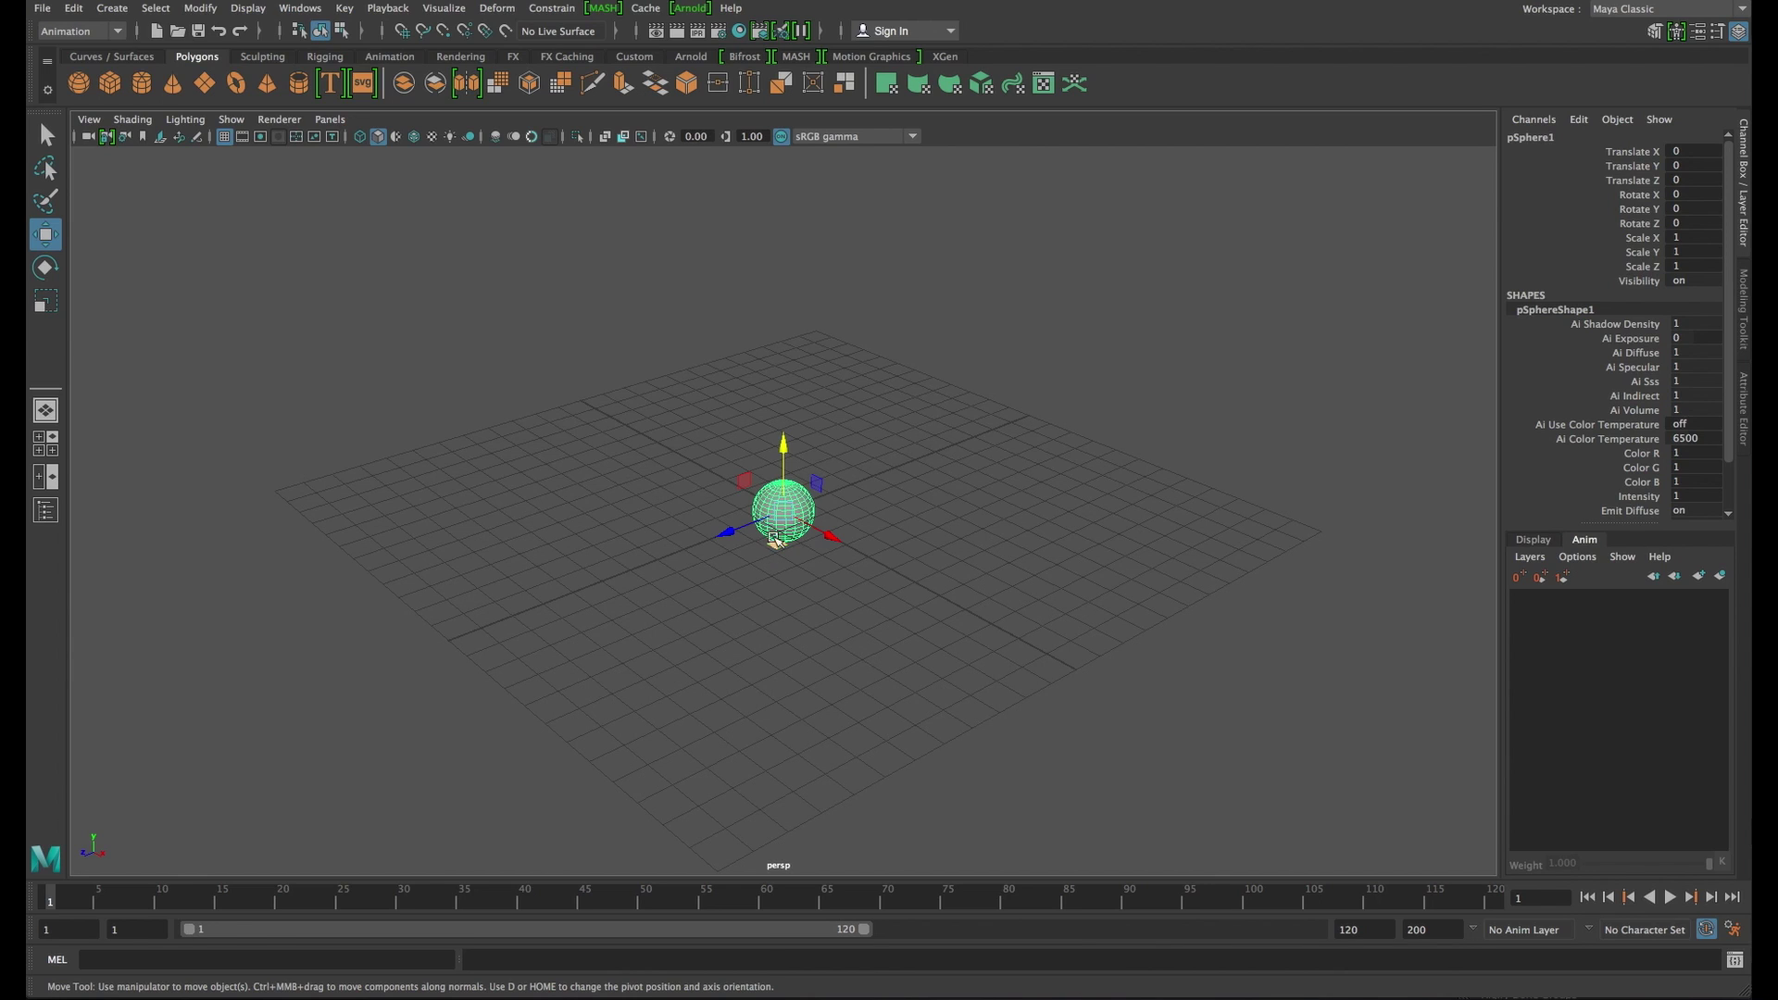
Switch to Maya, move the sphere to about -8.6 in Z, and key its translate, rotate and scale channels at frame 1
{"action": "left_click_drag", "start_coordinate": [731, 535], "coordinate": [961, 481]}
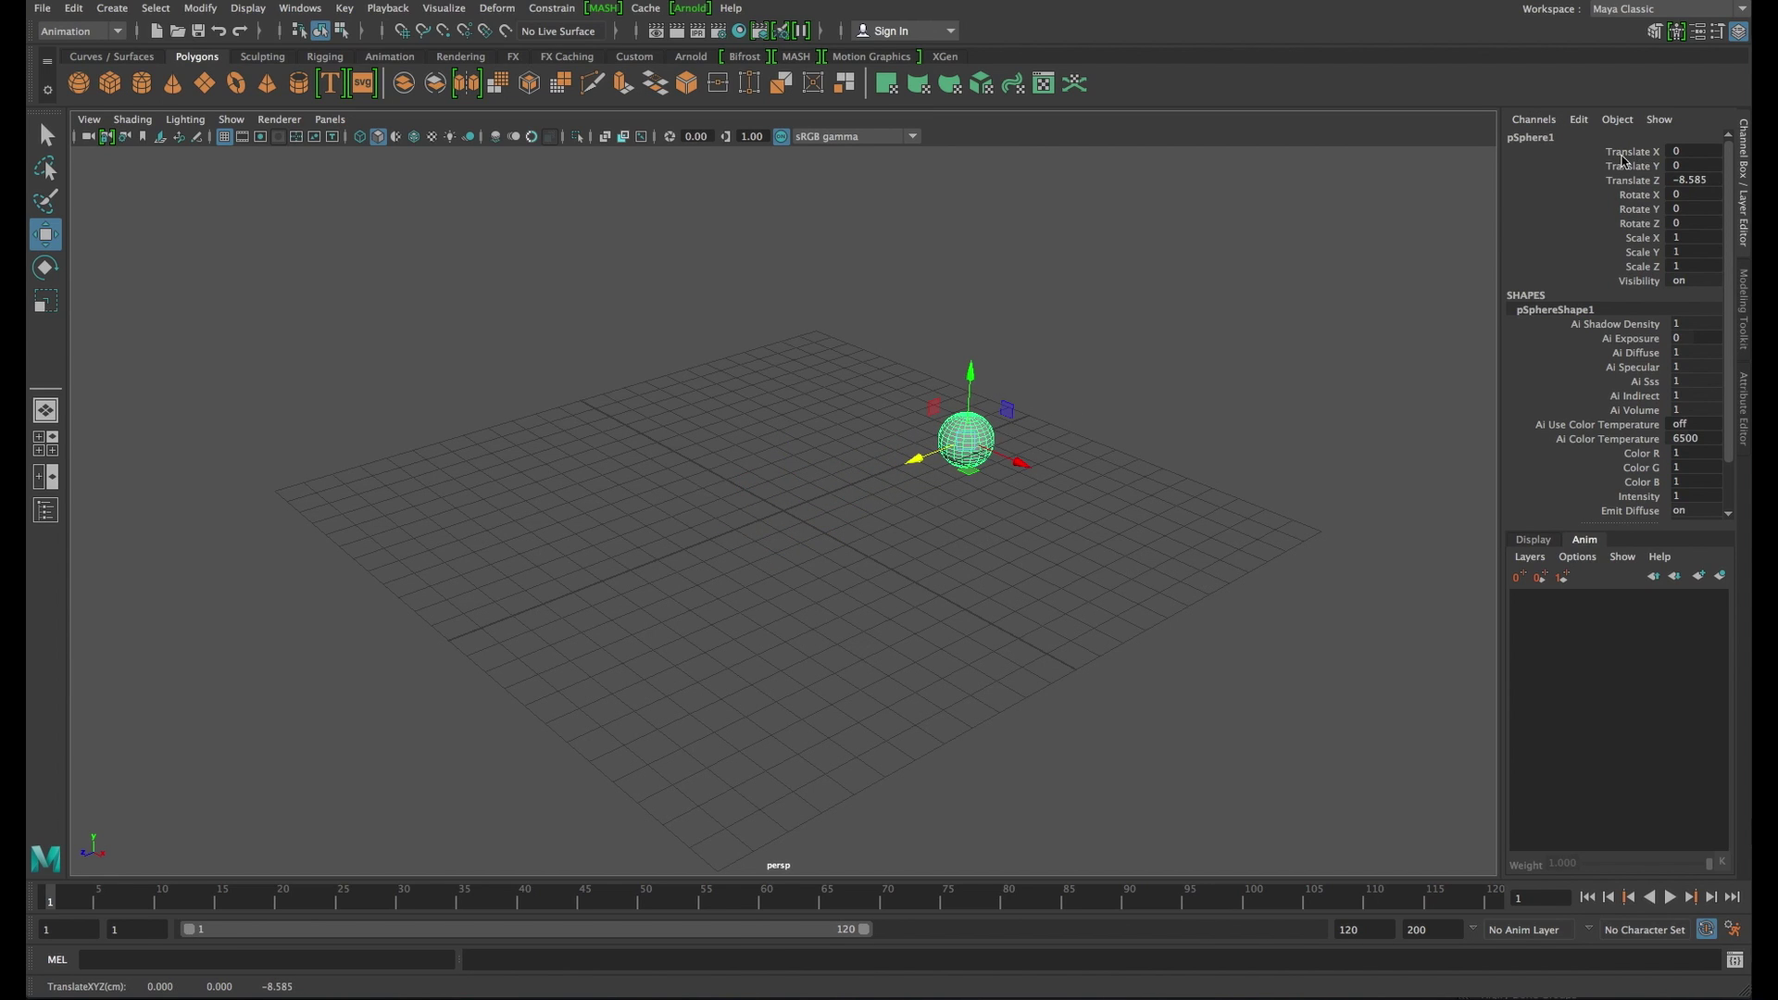
{"action": "left_click_drag", "start_coordinate": [1587, 155], "coordinate": [1618, 267]}
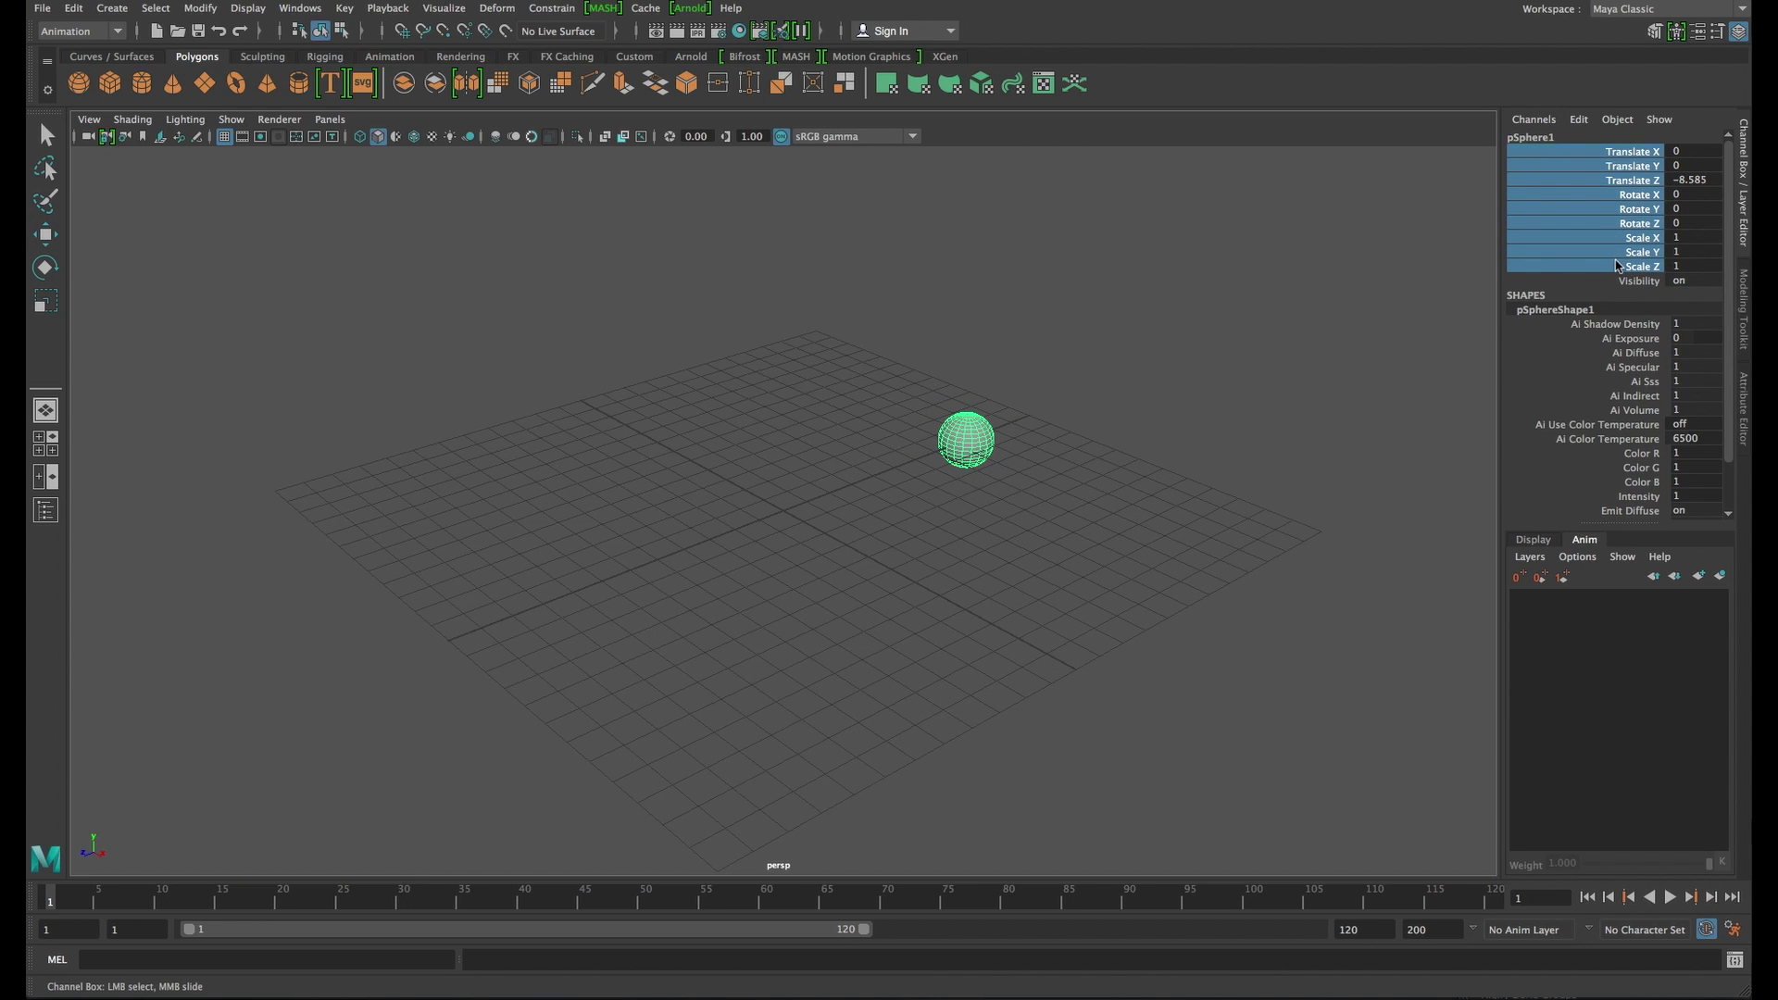
{"action": "right_click", "coordinate": [1564, 167]}
{"action": "left_click", "coordinate": [1618, 200]}
{"action": "key", "text": "w"}
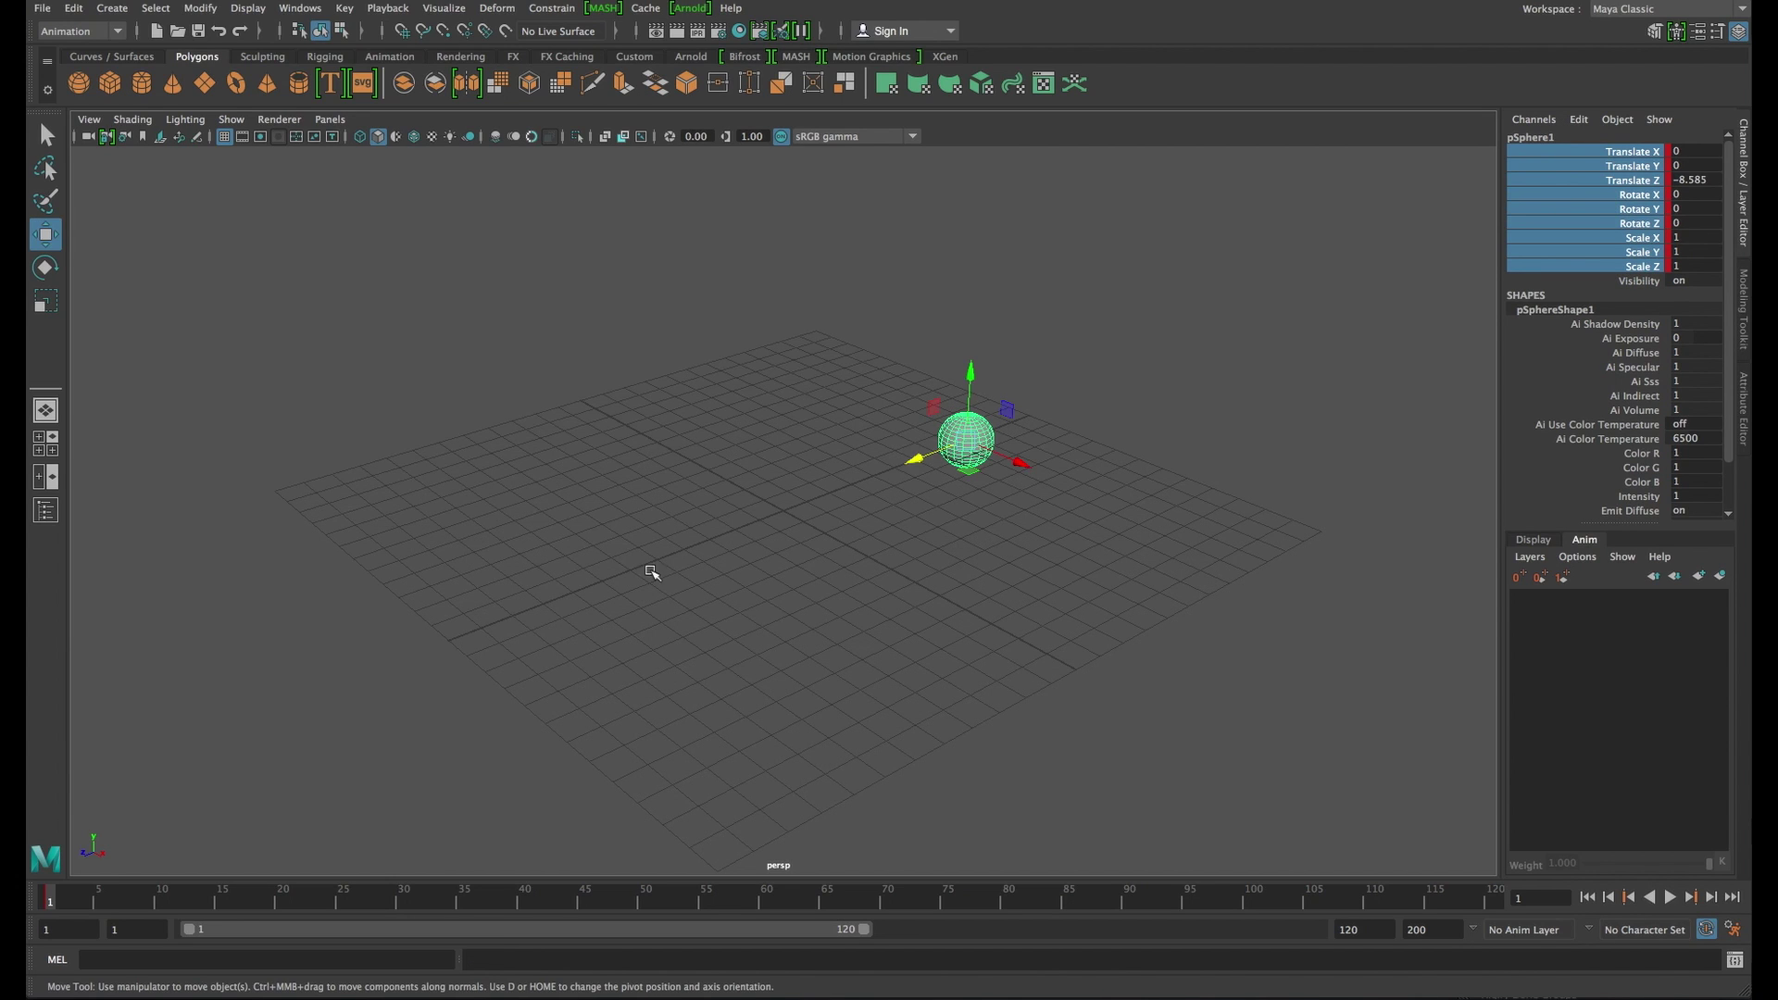
At frame 30, move the sphere along Z to about 9.6 to set its end position
{"action": "key", "text": "alt+v"}
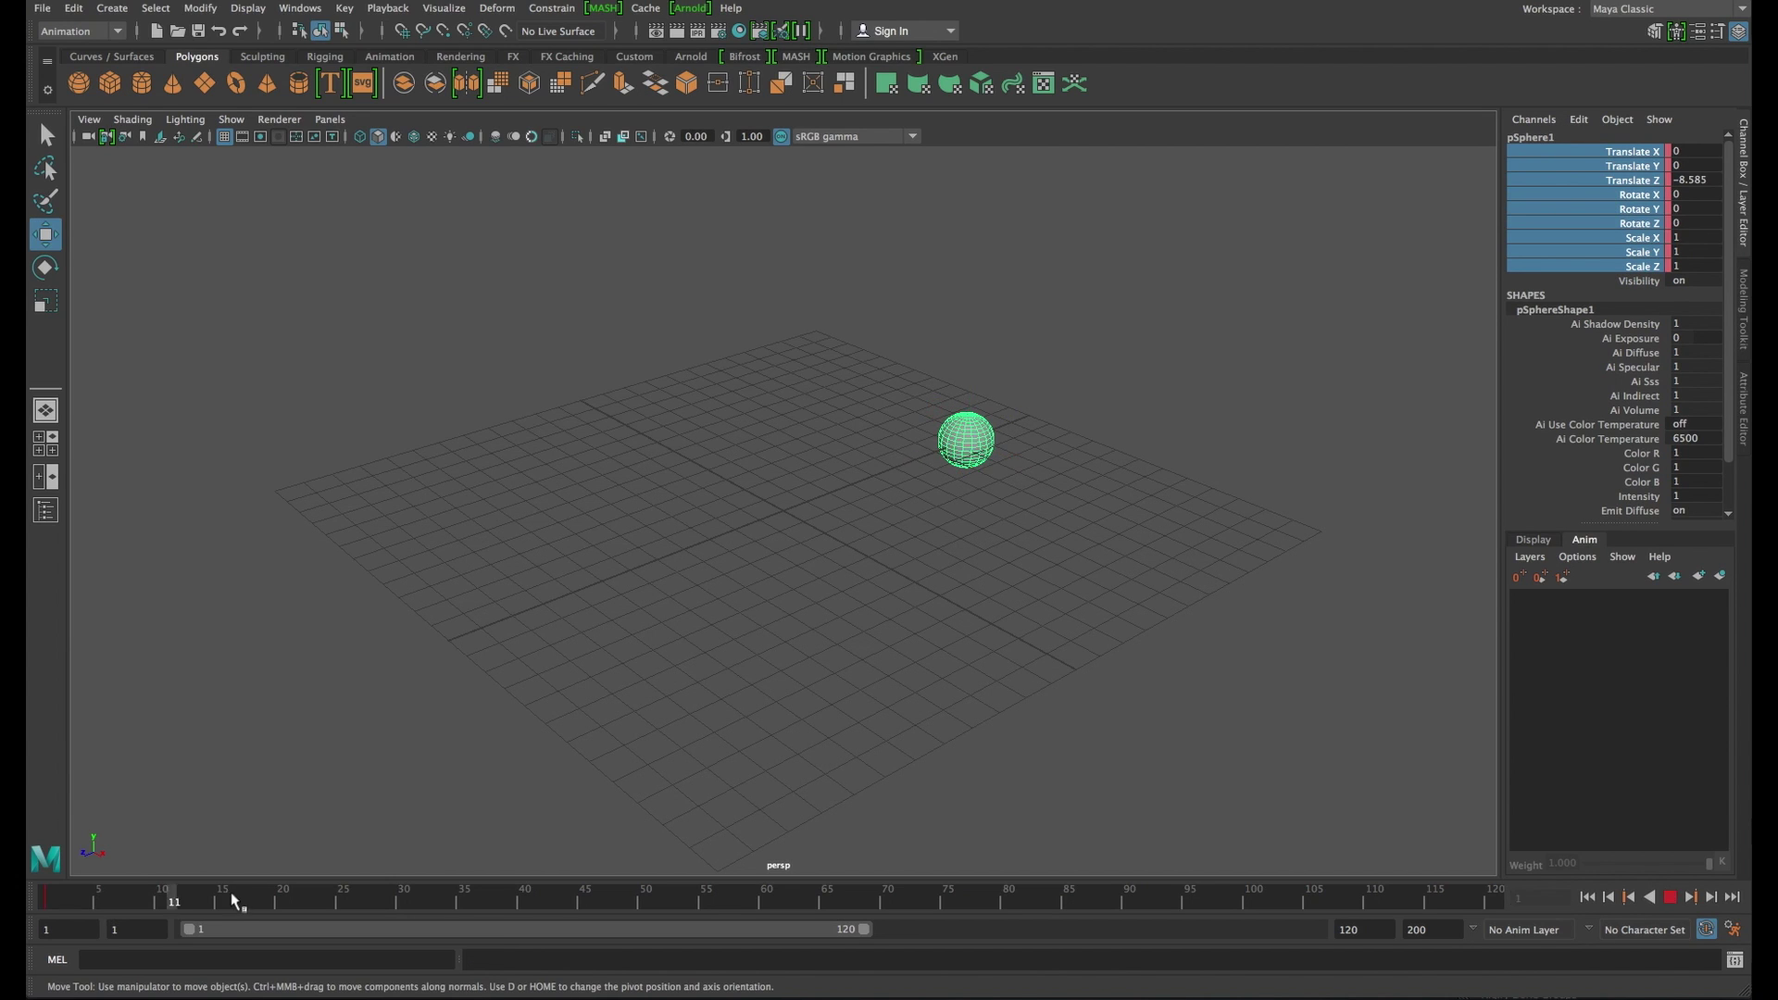
{"action": "left_click", "coordinate": [403, 911]}
{"action": "left_click_drag", "start_coordinate": [920, 479], "coordinate": [435, 616]}
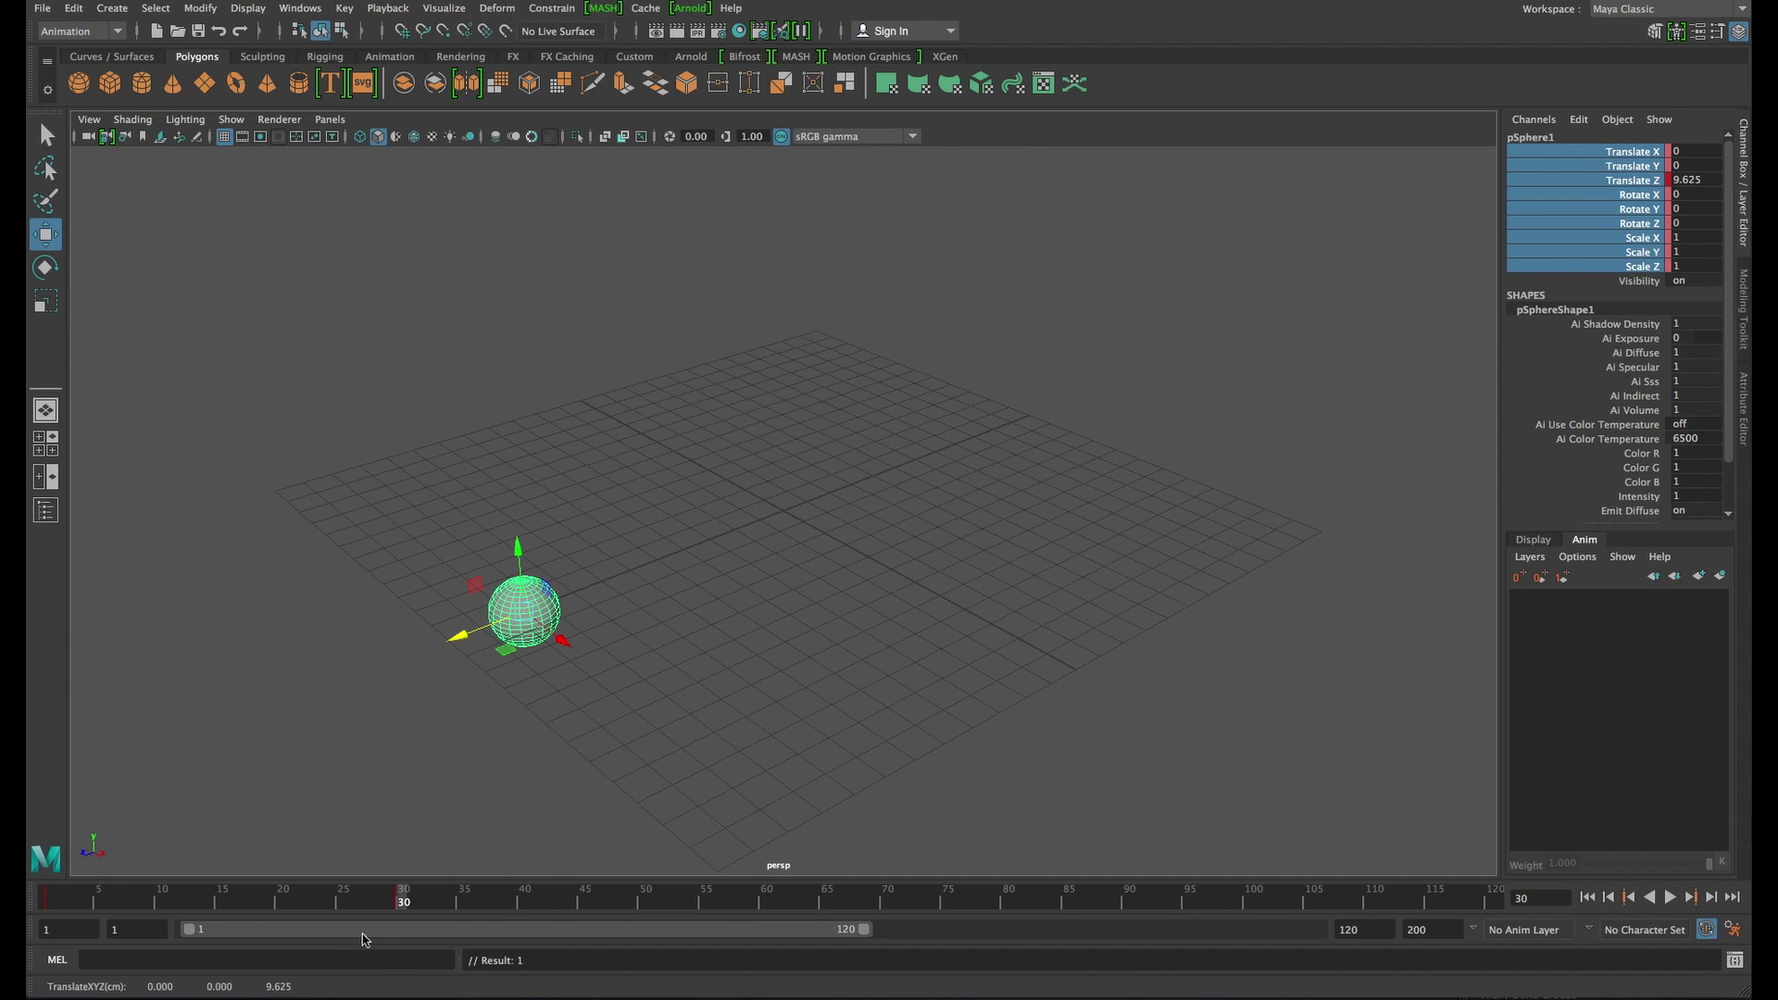
Raise the sphere to about 3 in Y at frame 15 and lower it to about -0.08 at frame 30
{"action": "key", "text": "alt+v"}
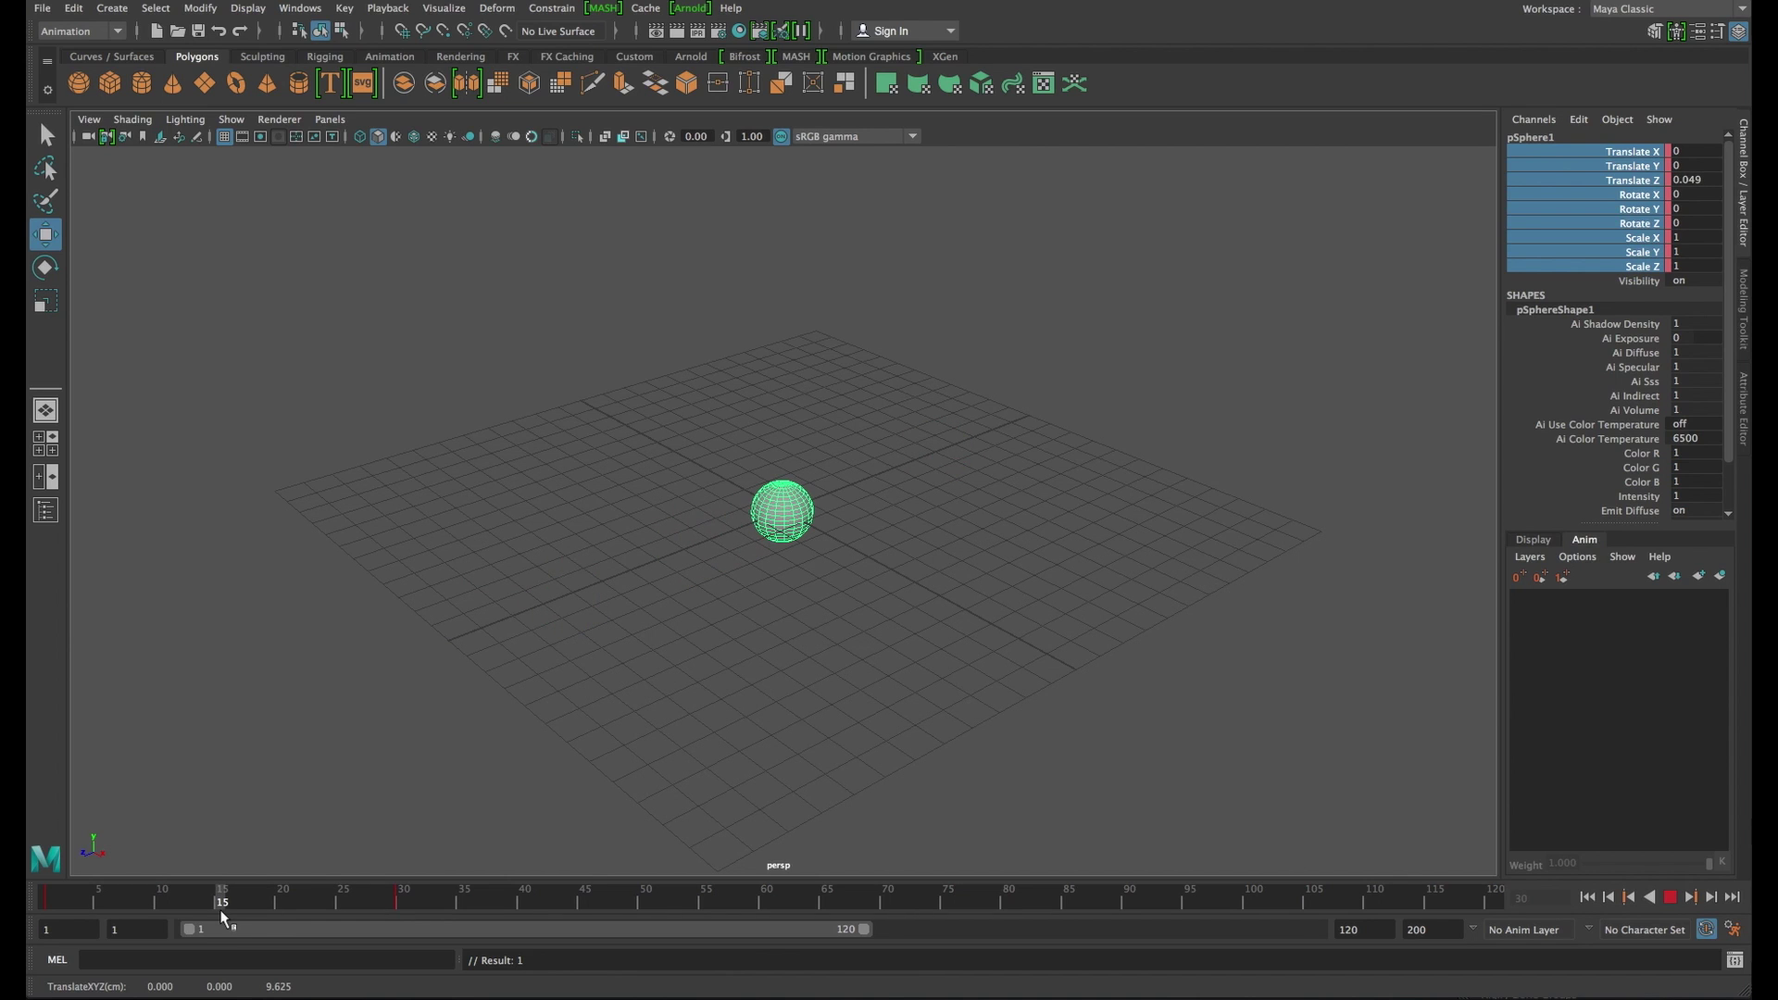
{"action": "key", "text": "alt+v"}
{"action": "left_click_drag", "start_coordinate": [778, 442], "coordinate": [780, 358]}
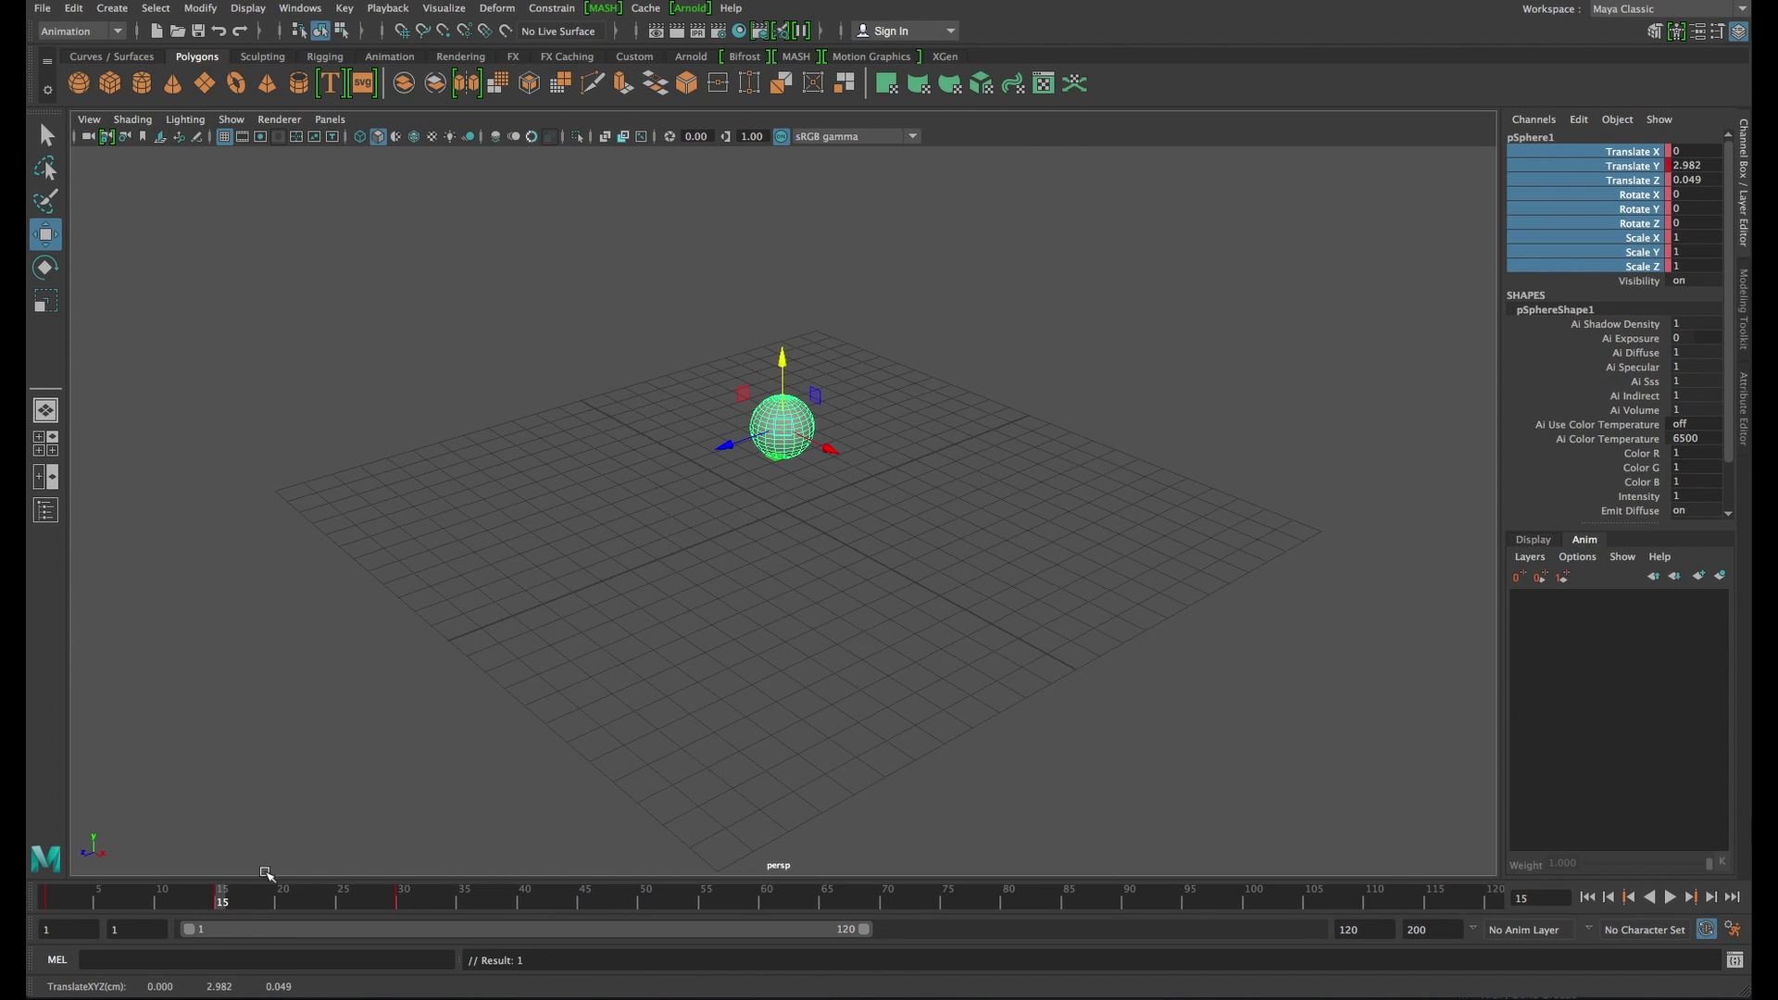
{"action": "key", "text": "alt+v"}
{"action": "left_click_drag", "start_coordinate": [285, 883], "coordinate": [405, 900]}
{"action": "left_click_drag", "start_coordinate": [508, 451], "coordinate": [515, 552]}
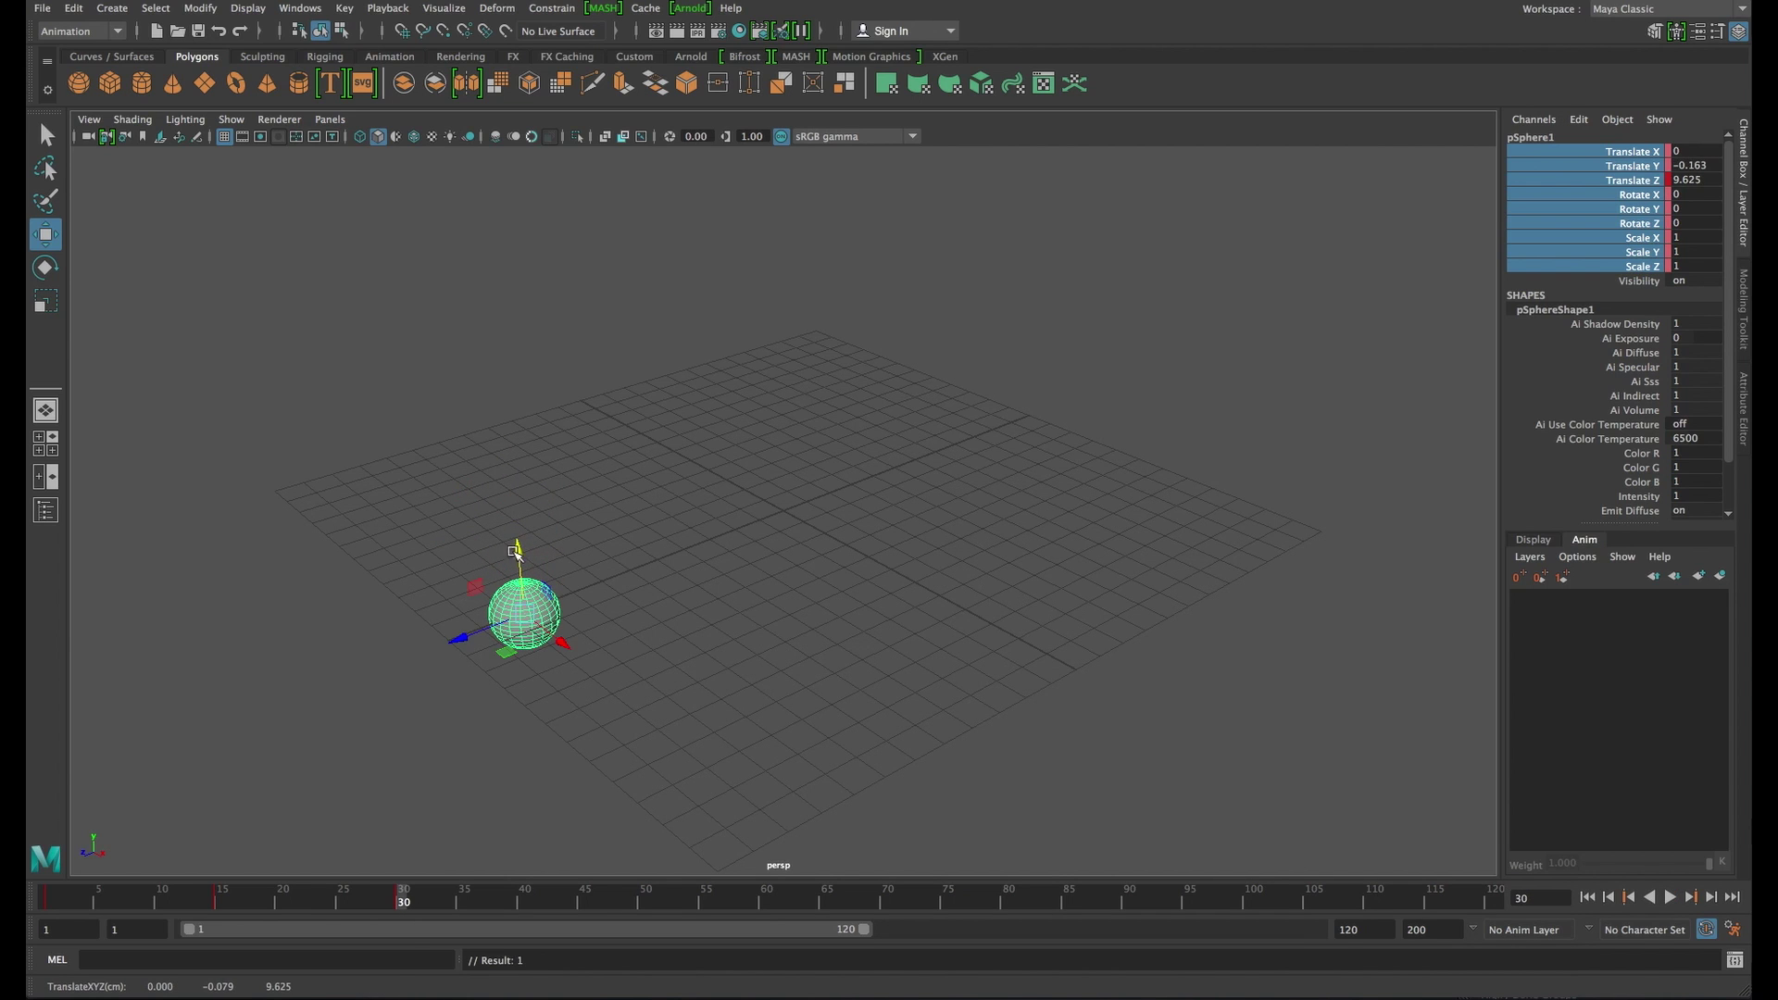
Preview the bounce, select the frame 15 keyframe as a range on the time slider, and shrink that range
{"action": "key", "text": "alt+v"}
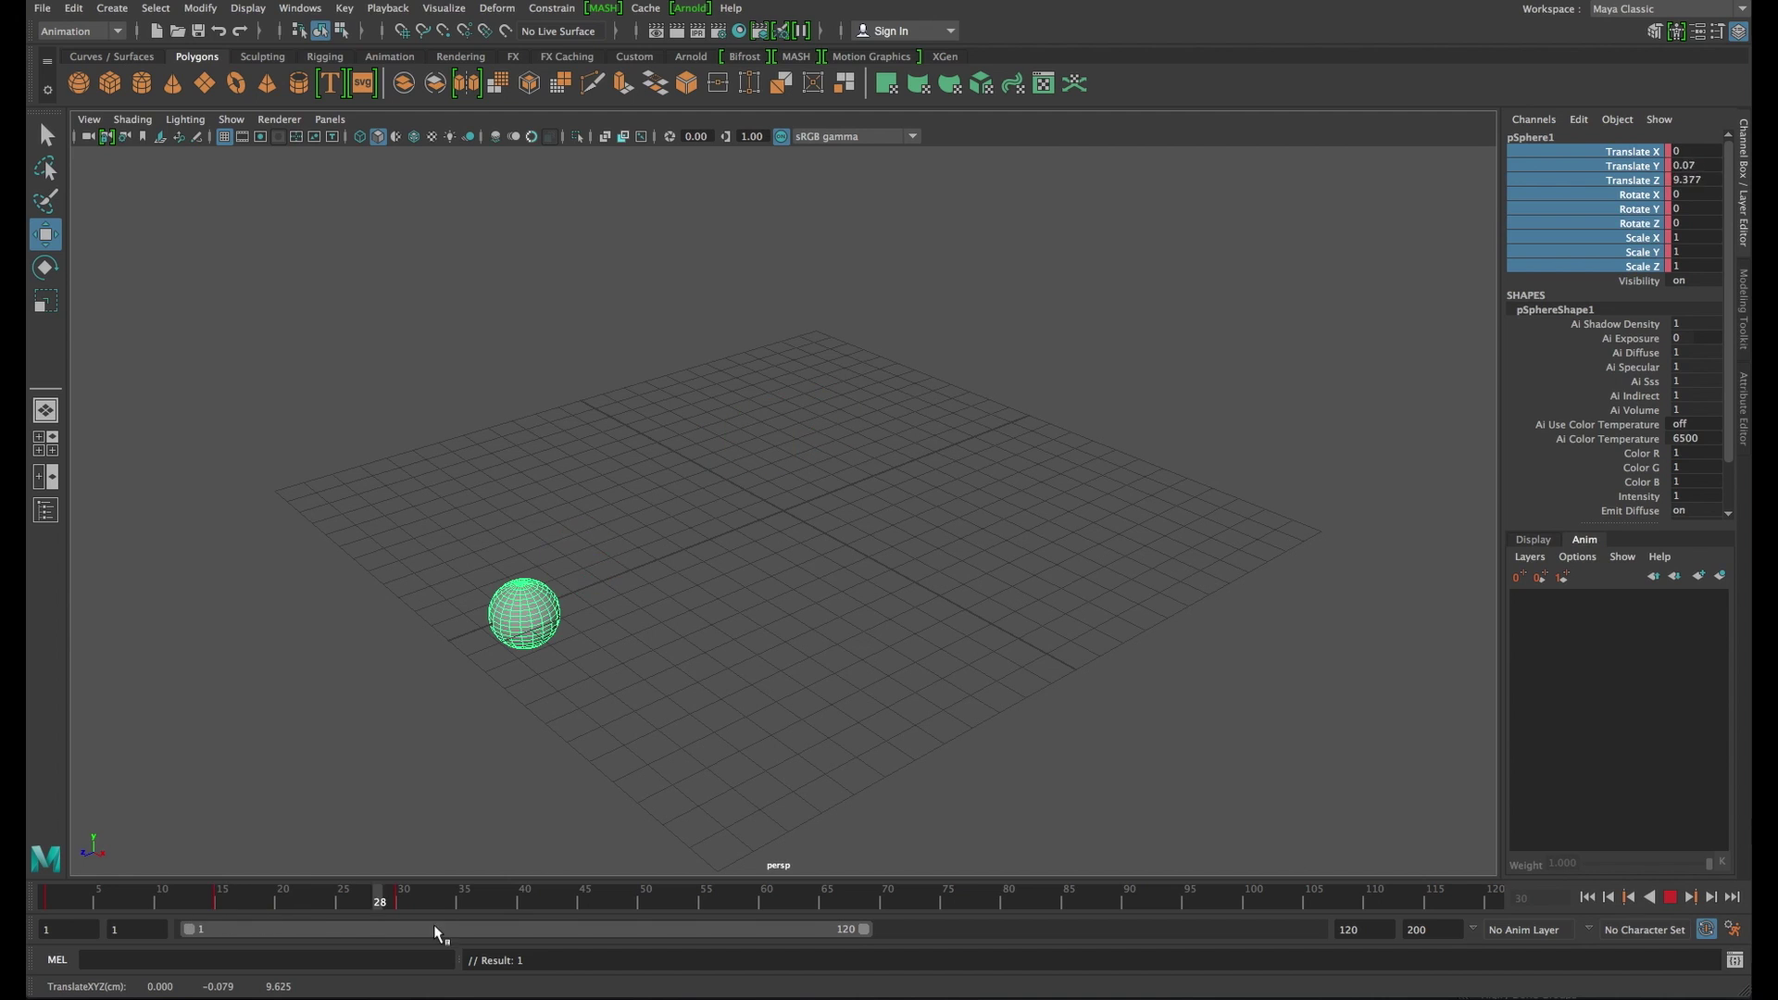
{"action": "left_click", "coordinate": [218, 903]}
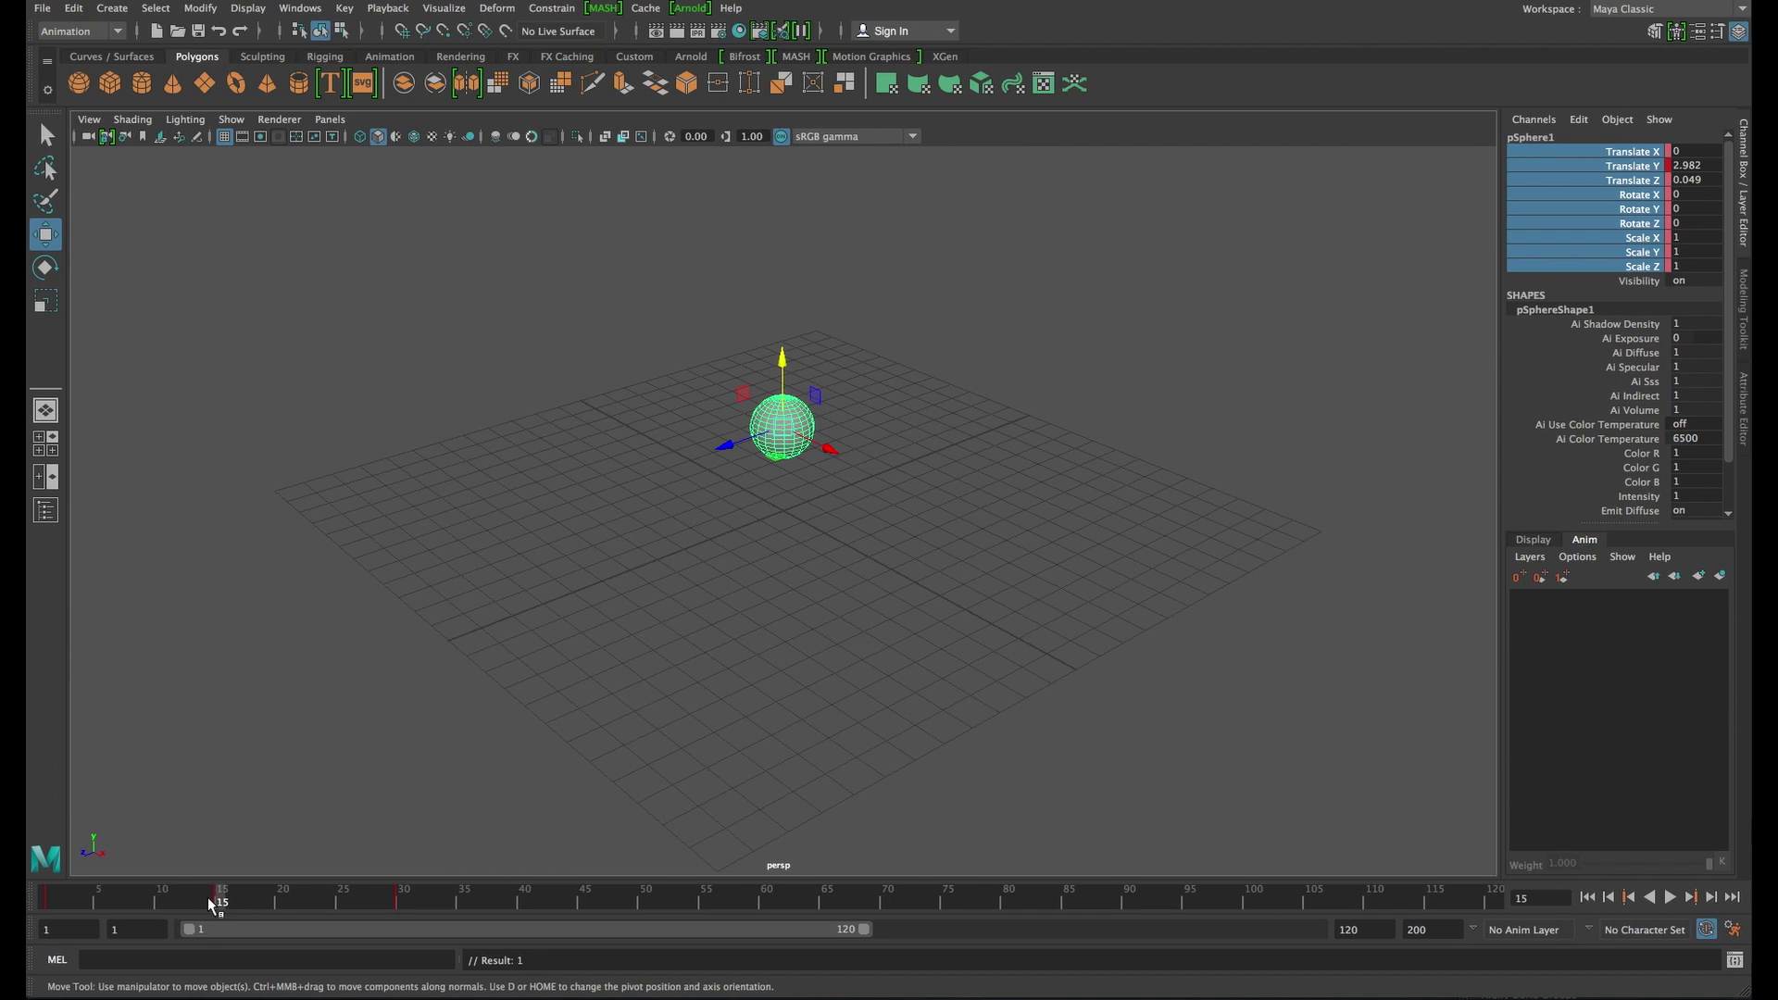
{"action": "key", "text": "alt+v"}
{"action": "left_click_drag", "start_coordinate": [209, 900], "coordinate": [233, 899], "text": "shift"}
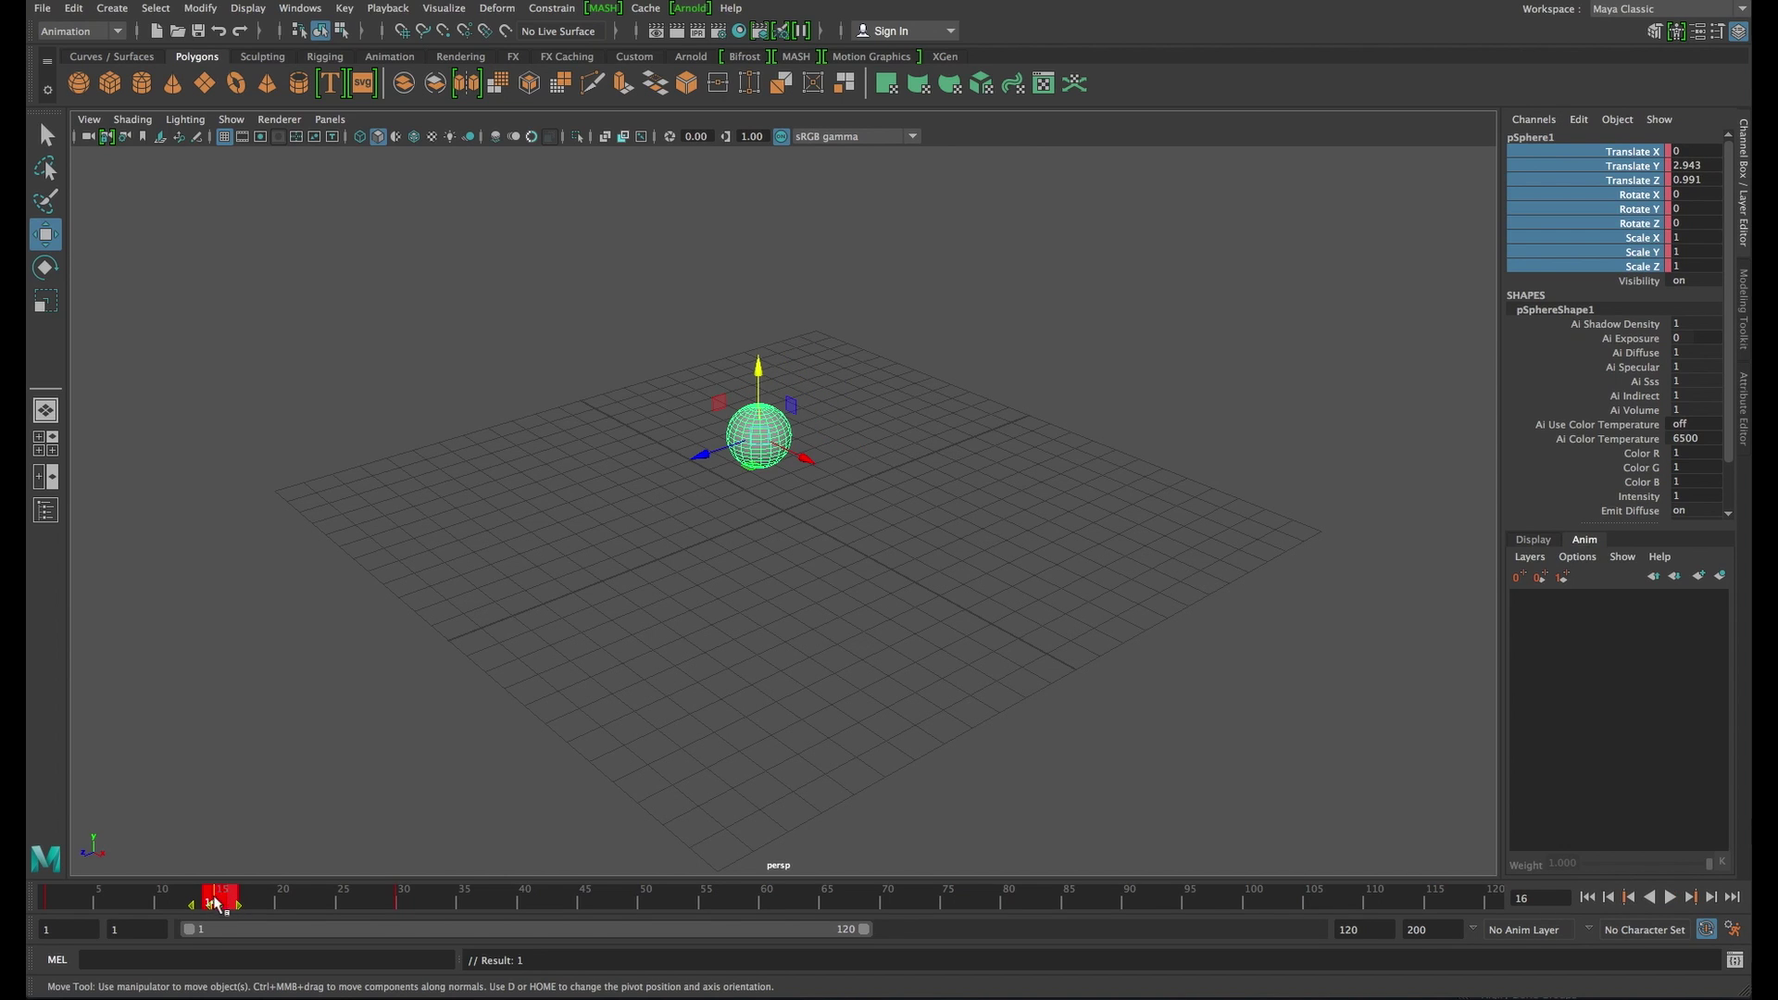
{"action": "key", "text": "alt+v"}
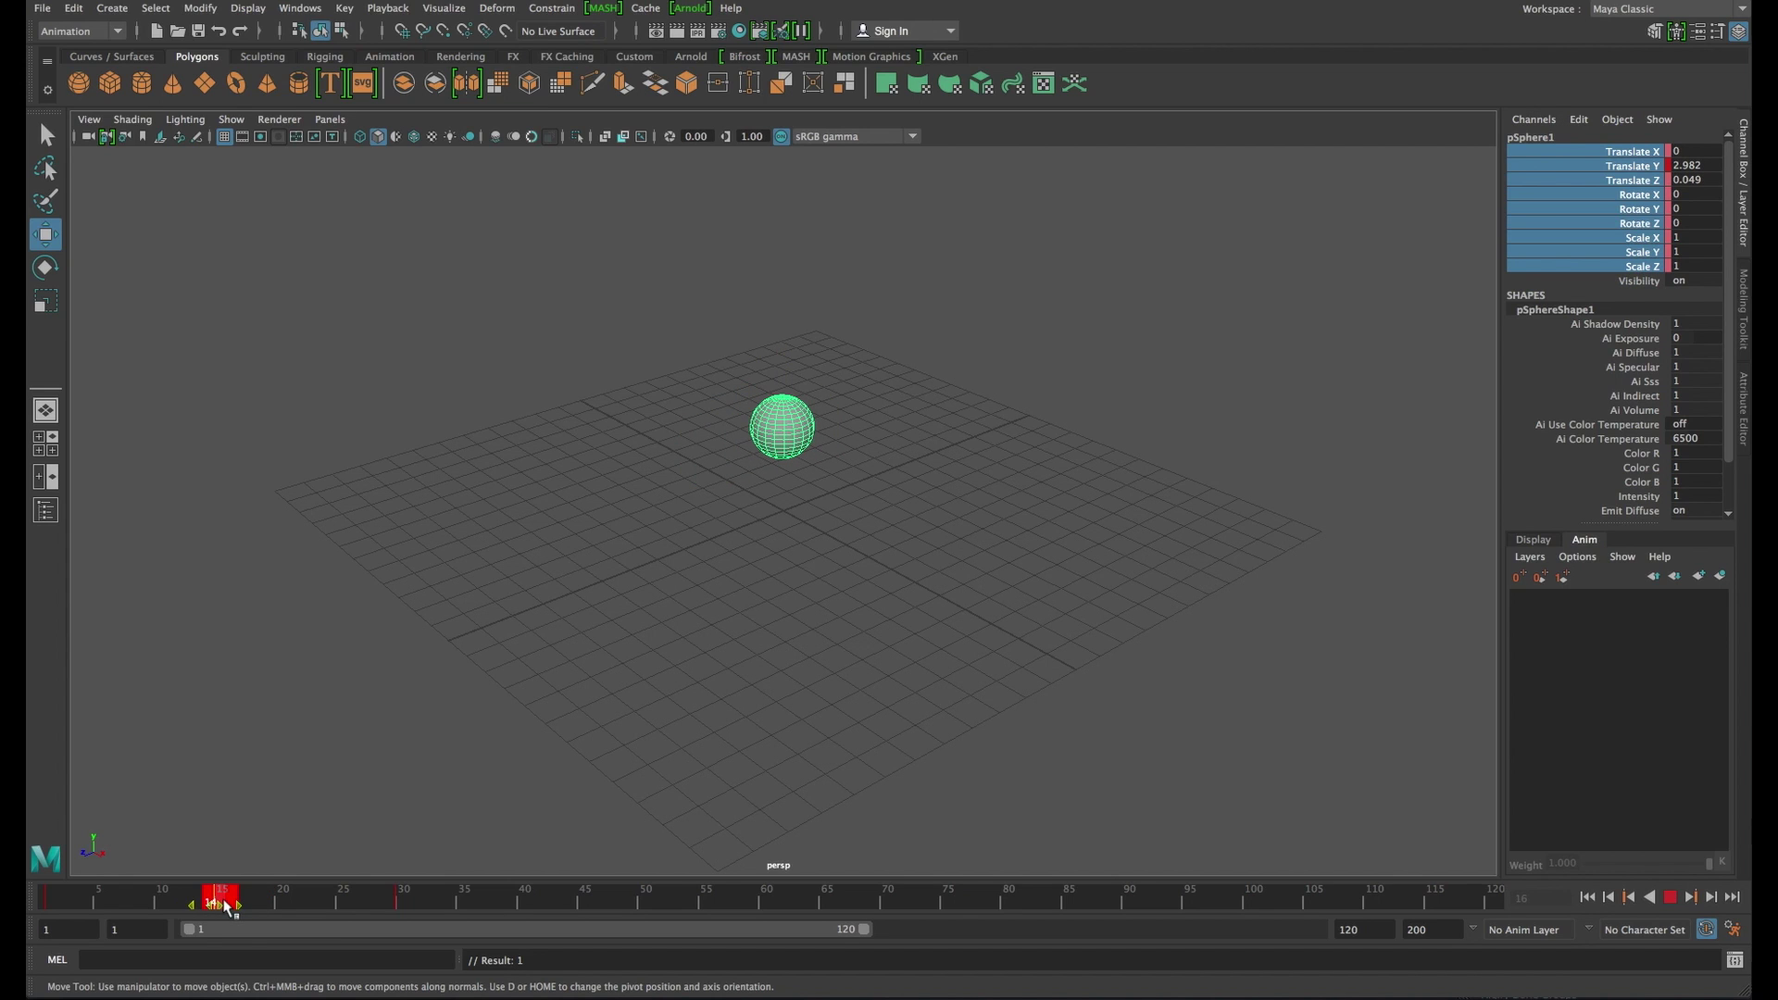
{"action": "left_click", "coordinate": [227, 907]}
{"action": "key", "text": "alt+v"}
{"action": "mouse_move", "coordinate": [239, 906]}
{"action": "left_mouse_down"}
{"action": "mouse_move", "coordinate": [262, 912]}
{"action": "mouse_move", "coordinate": [229, 904]}
{"action": "left_mouse_up"}
{"action": "left_click", "coordinate": [209, 900]}
{"action": "left_click", "coordinate": [201, 899]}
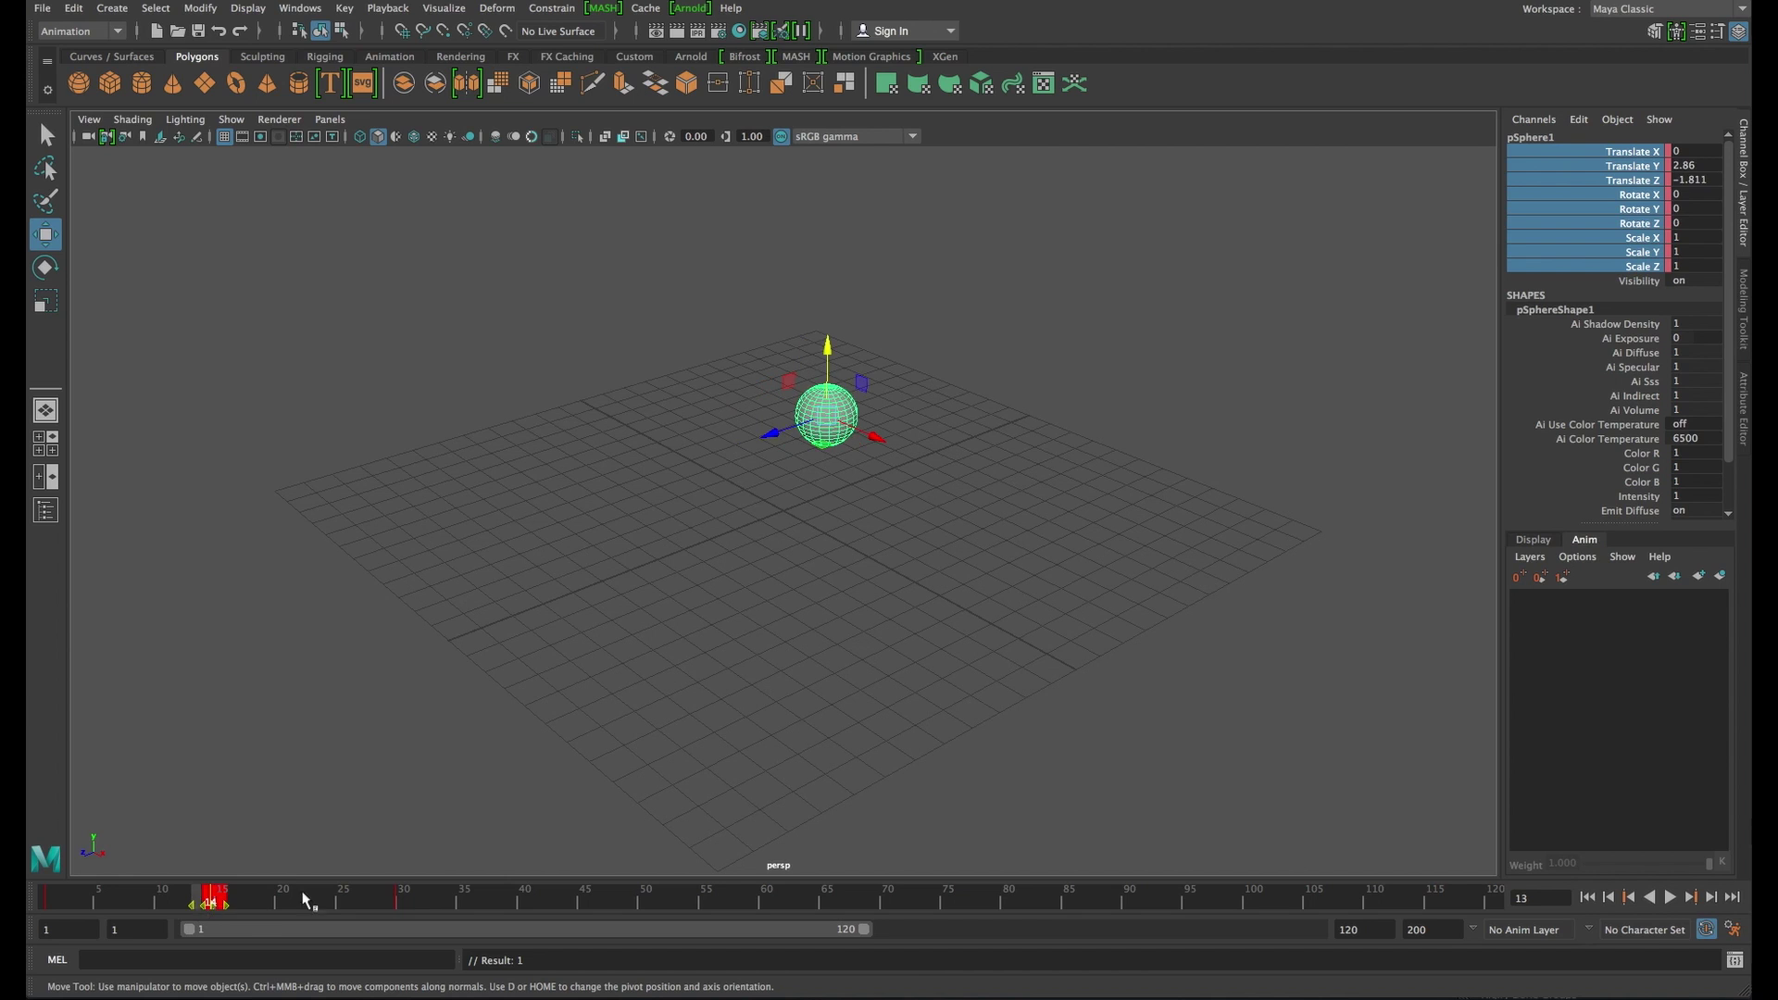
Copy the sphere's keyframe near frame 16 and paste it at frame 90
{"action": "left_click", "coordinate": [296, 903]}
{"action": "left_click_drag", "start_coordinate": [190, 908], "coordinate": [238, 900]}
{"action": "right_click", "coordinate": [239, 900]}
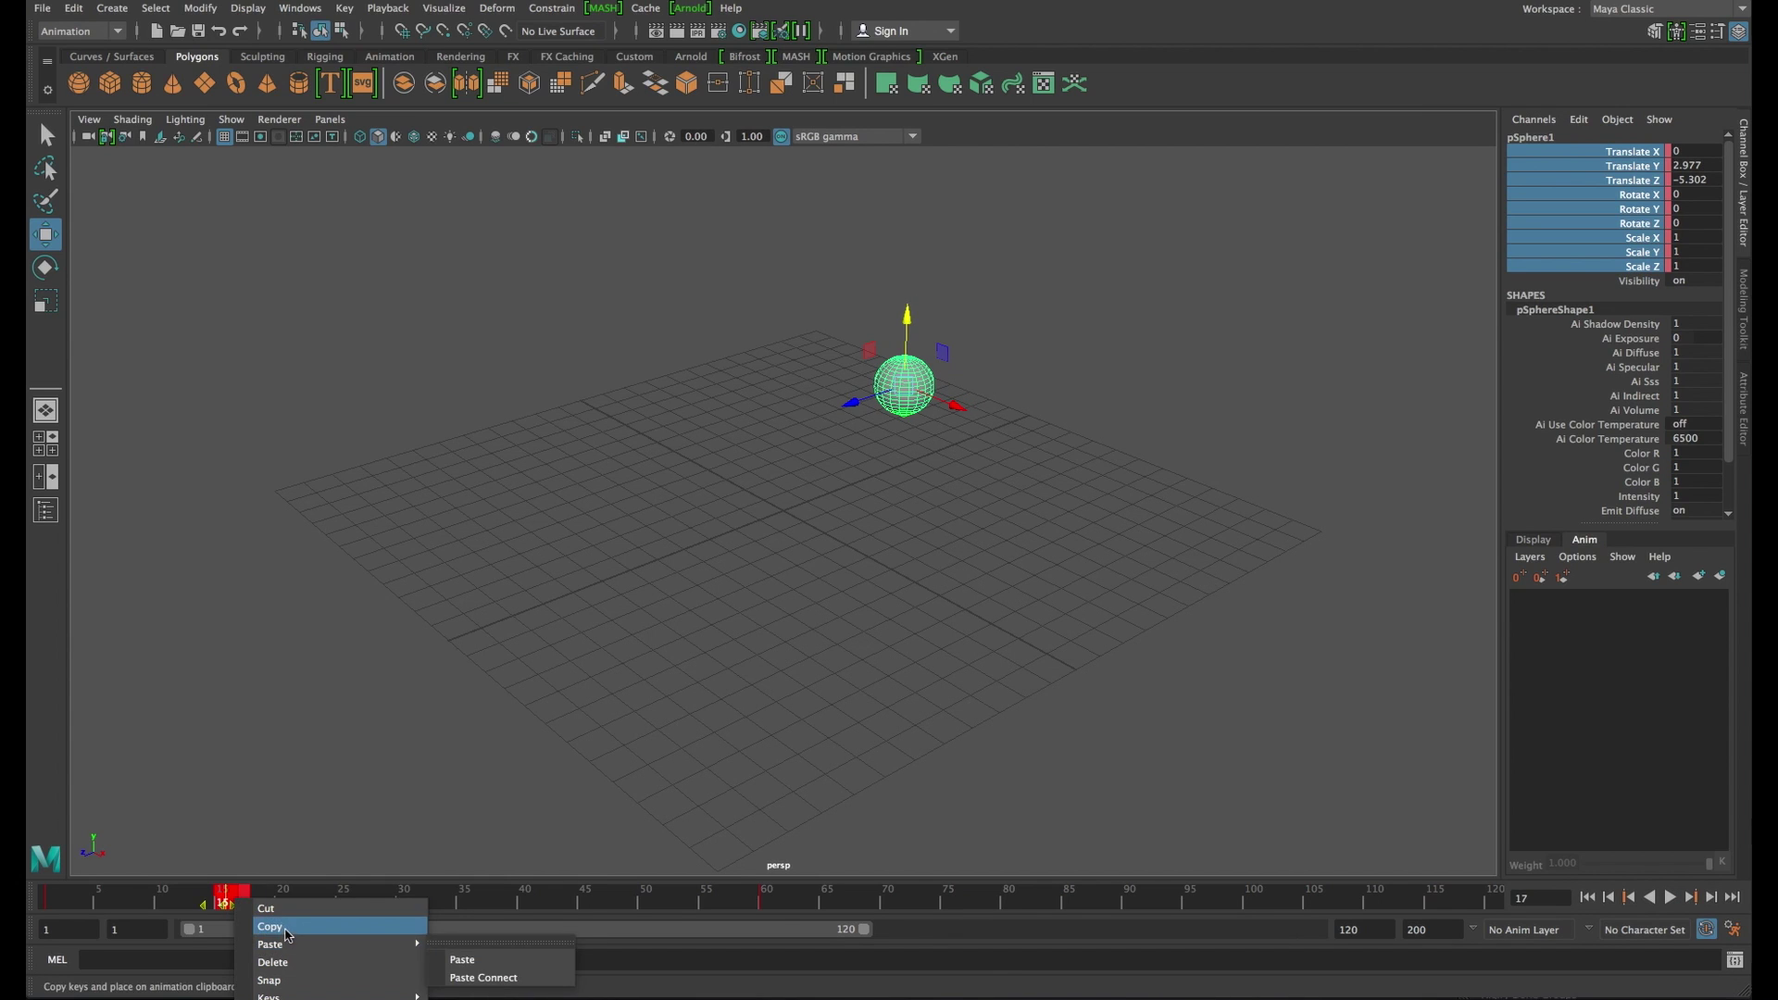
{"action": "left_click", "coordinate": [270, 926]}
{"action": "left_click", "coordinate": [1054, 903]}
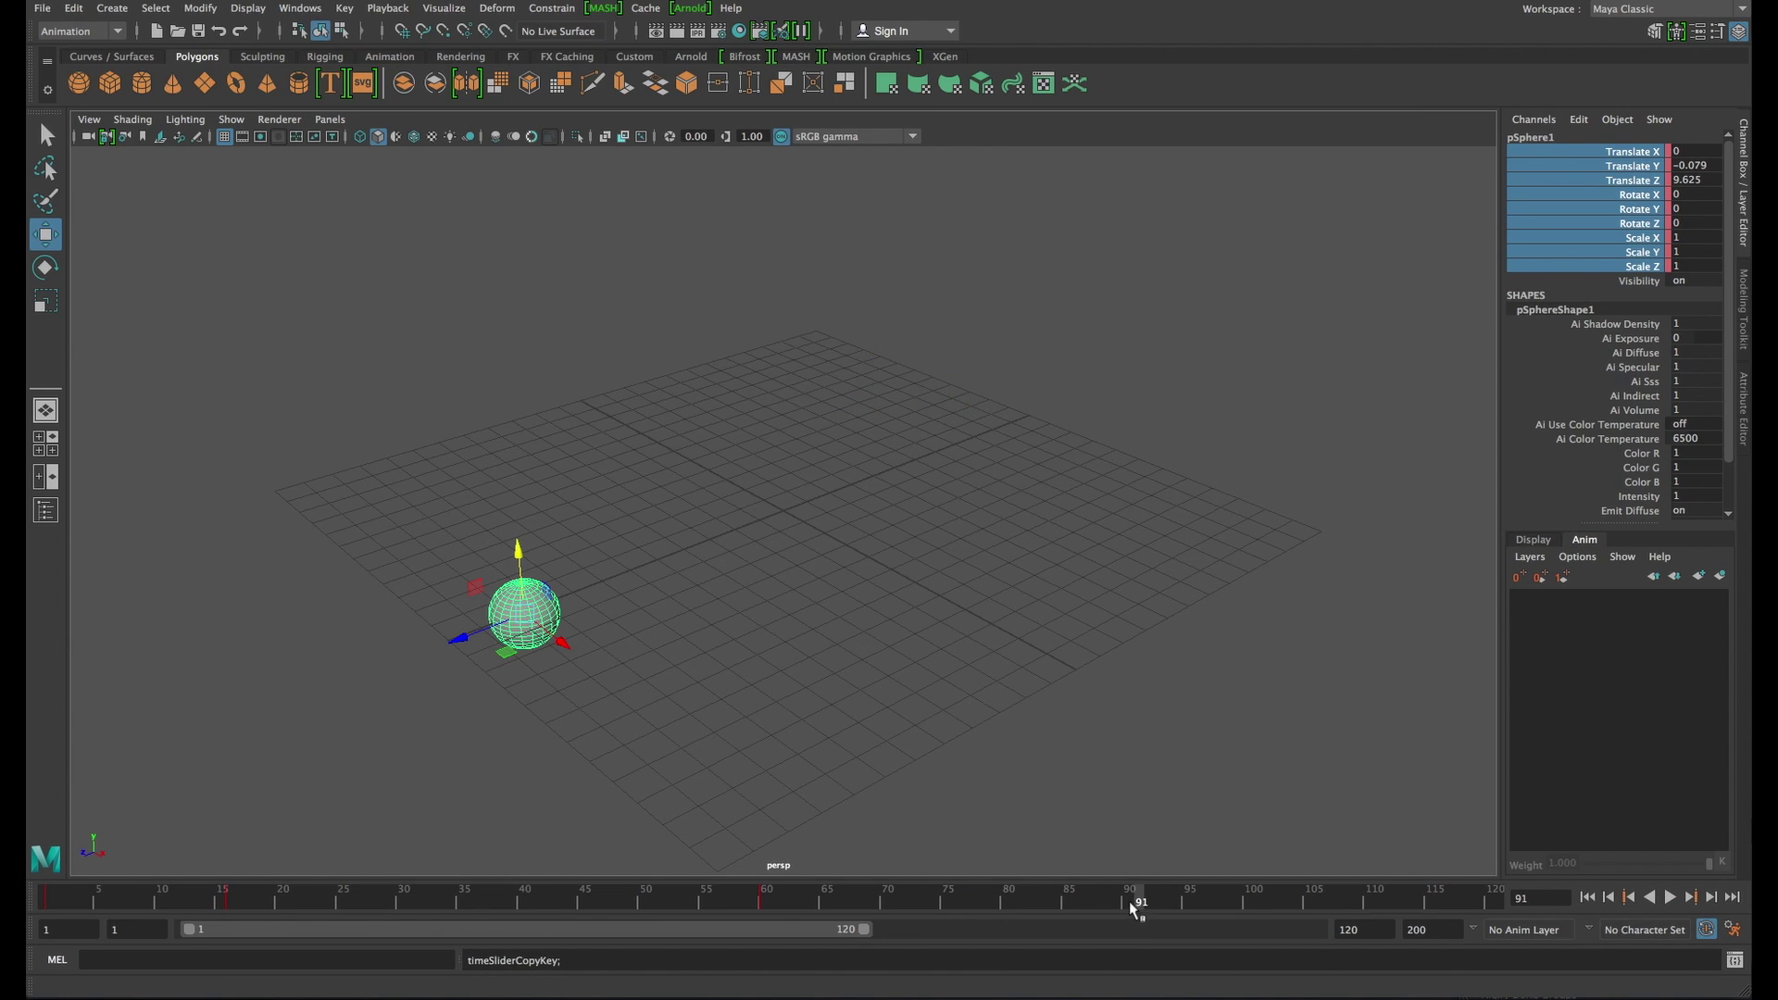
{"action": "left_click_drag", "start_coordinate": [1134, 911], "coordinate": [1130, 905]}
{"action": "right_click", "coordinate": [1130, 906]}
{"action": "mouse_move", "coordinate": [1232, 948]}
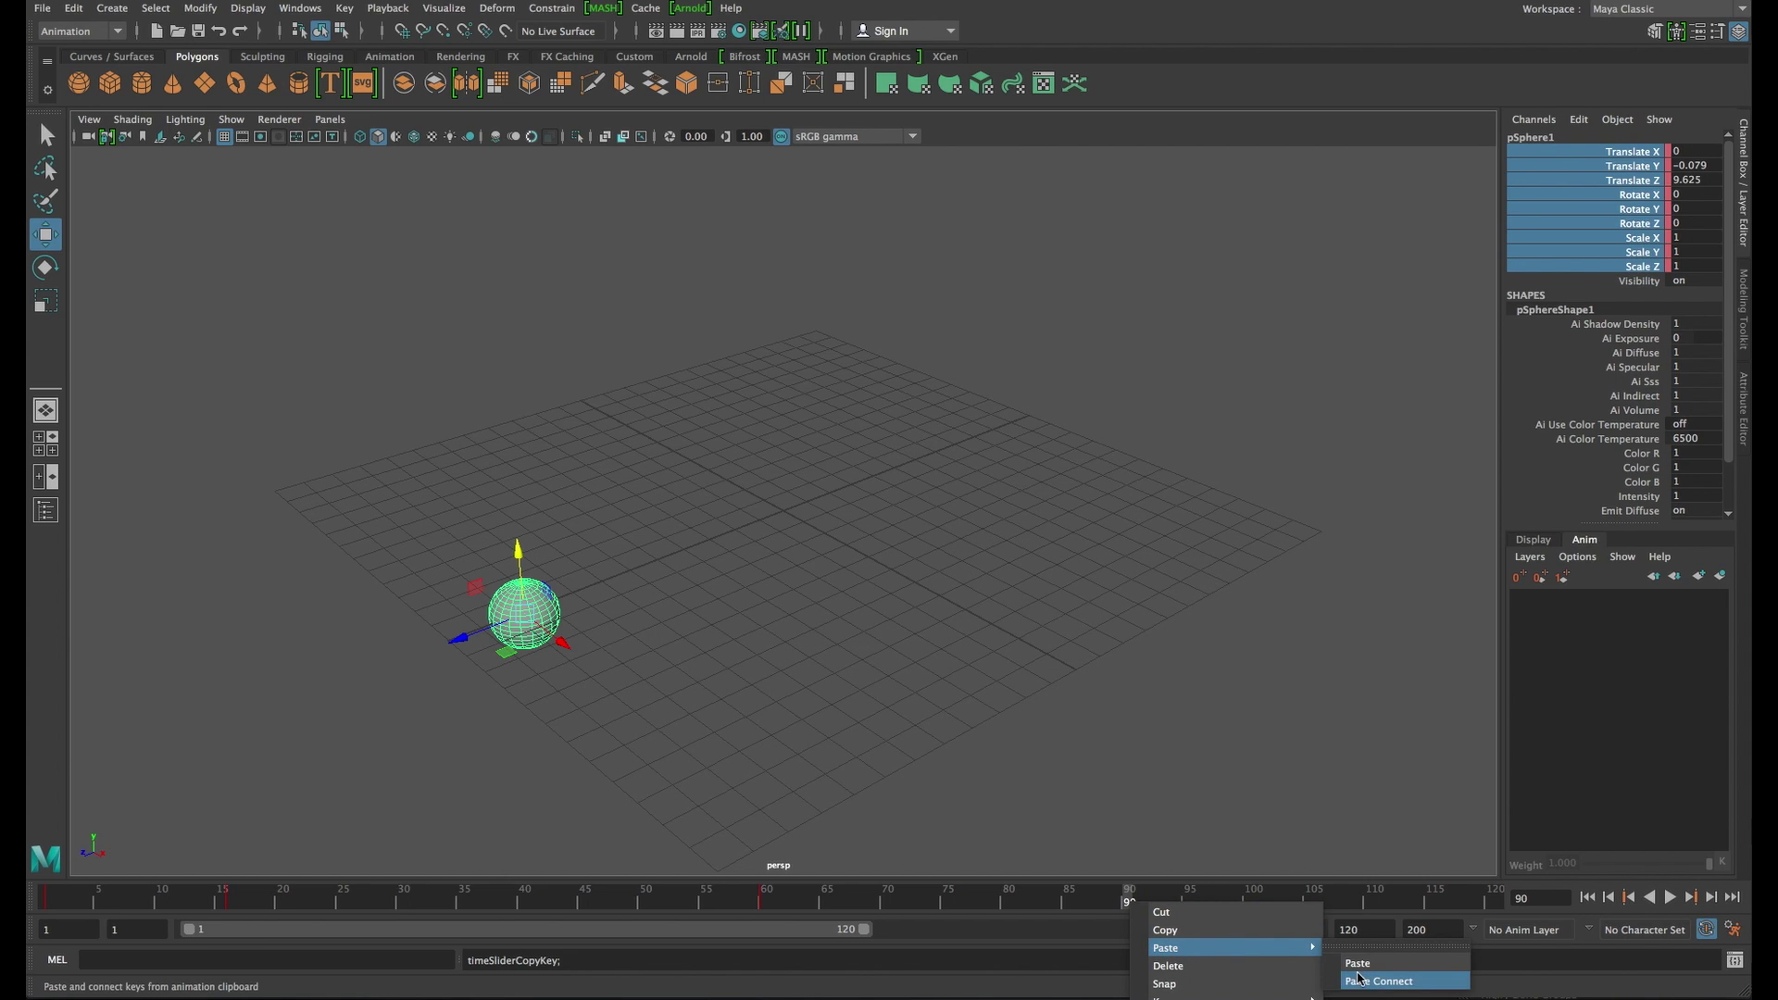
{"action": "left_click", "coordinate": [1360, 963]}
Play and scrub the sphere's animation to check its motion between the keyframes up to frame 90
{"action": "key", "text": "alt+v"}
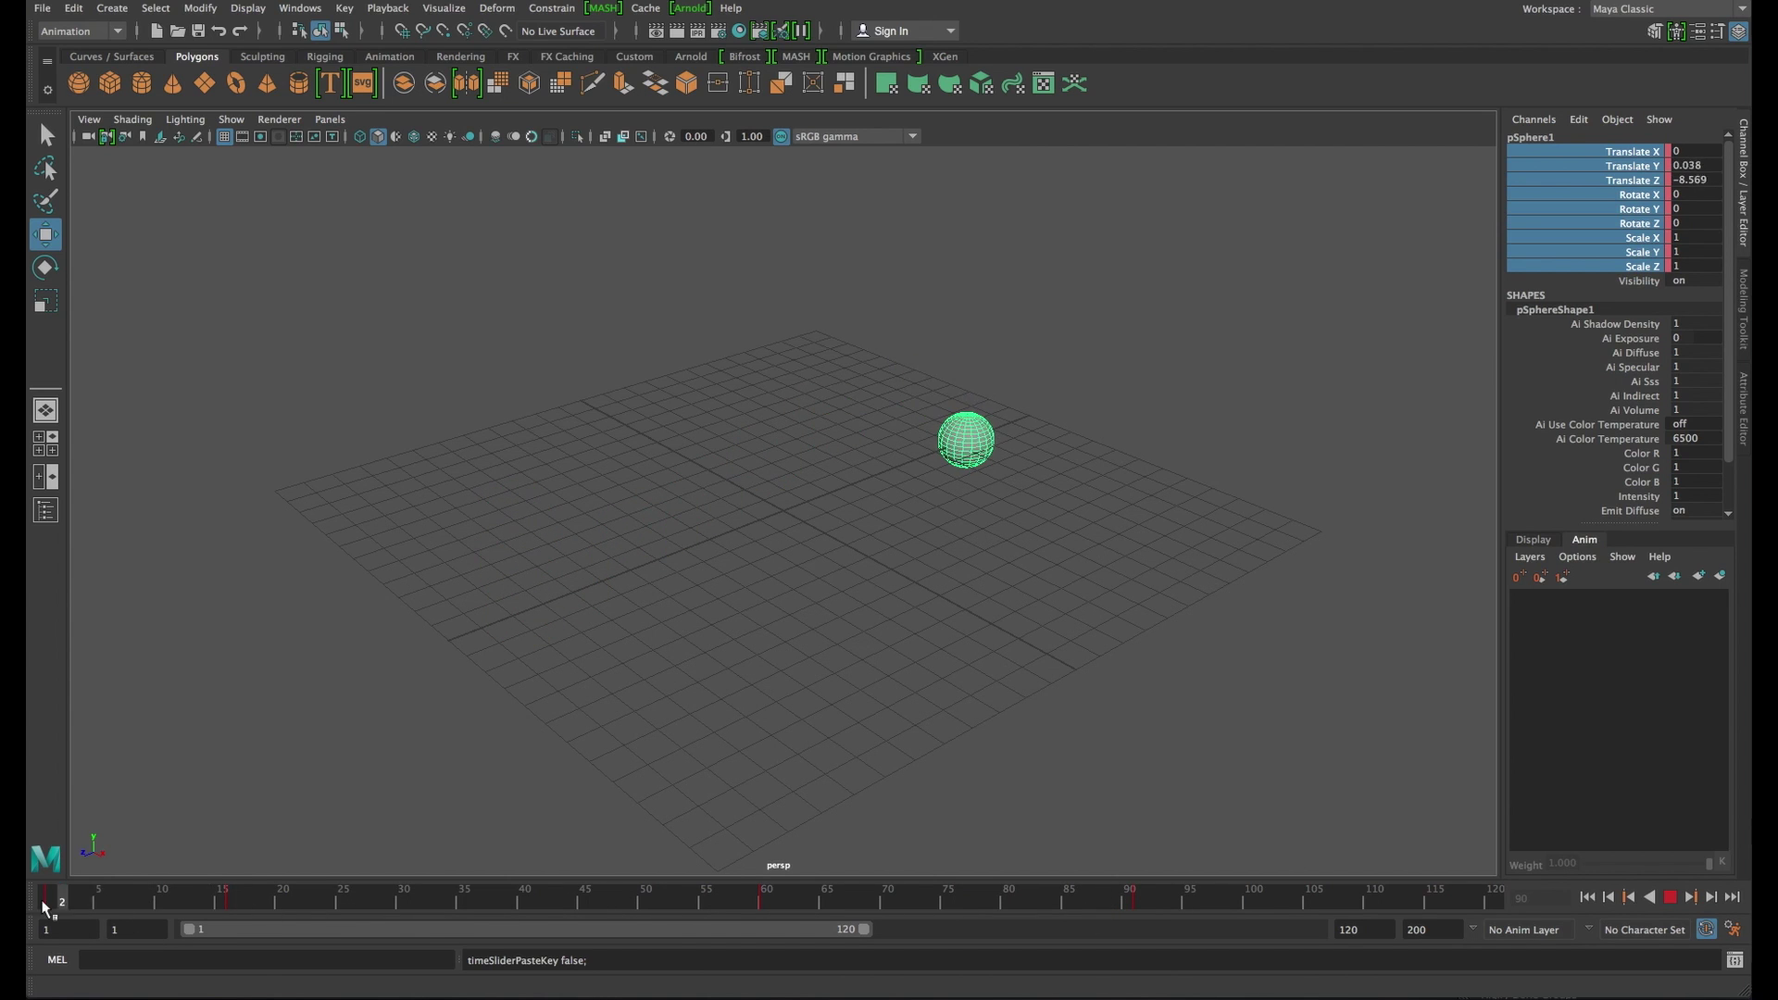
{"action": "left_click", "coordinate": [719, 898]}
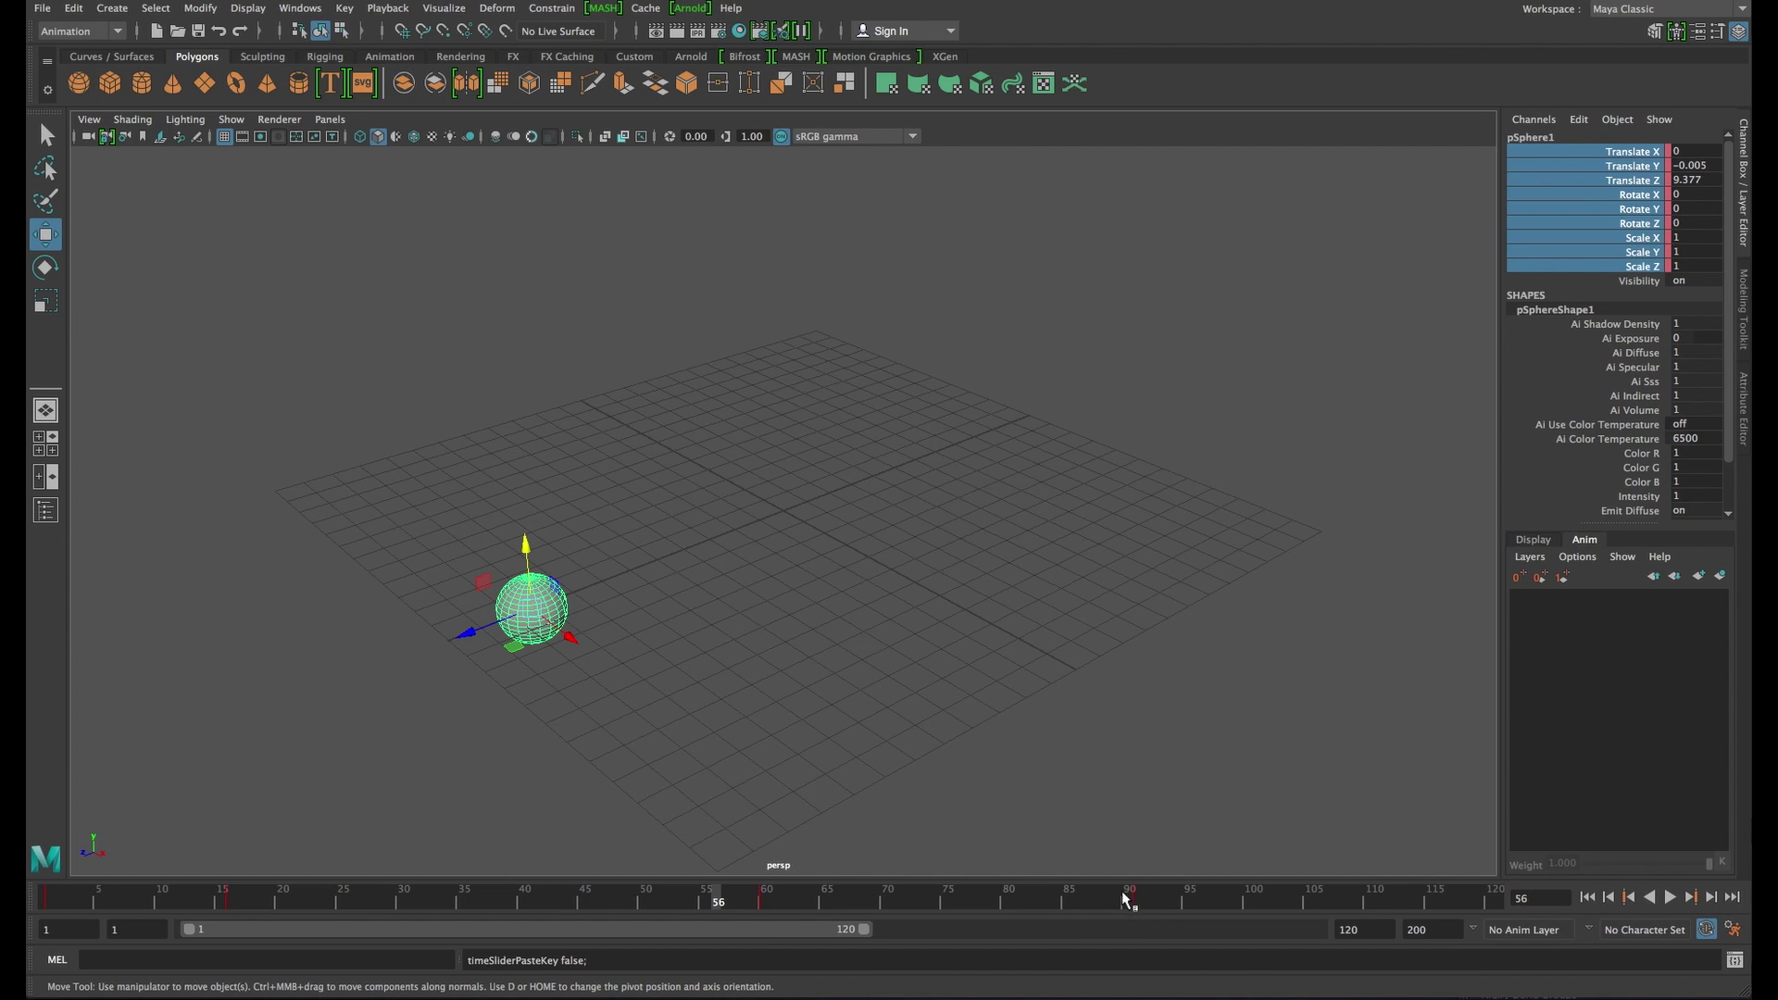
{"action": "left_click_drag", "start_coordinate": [1088, 910], "coordinate": [647, 899]}
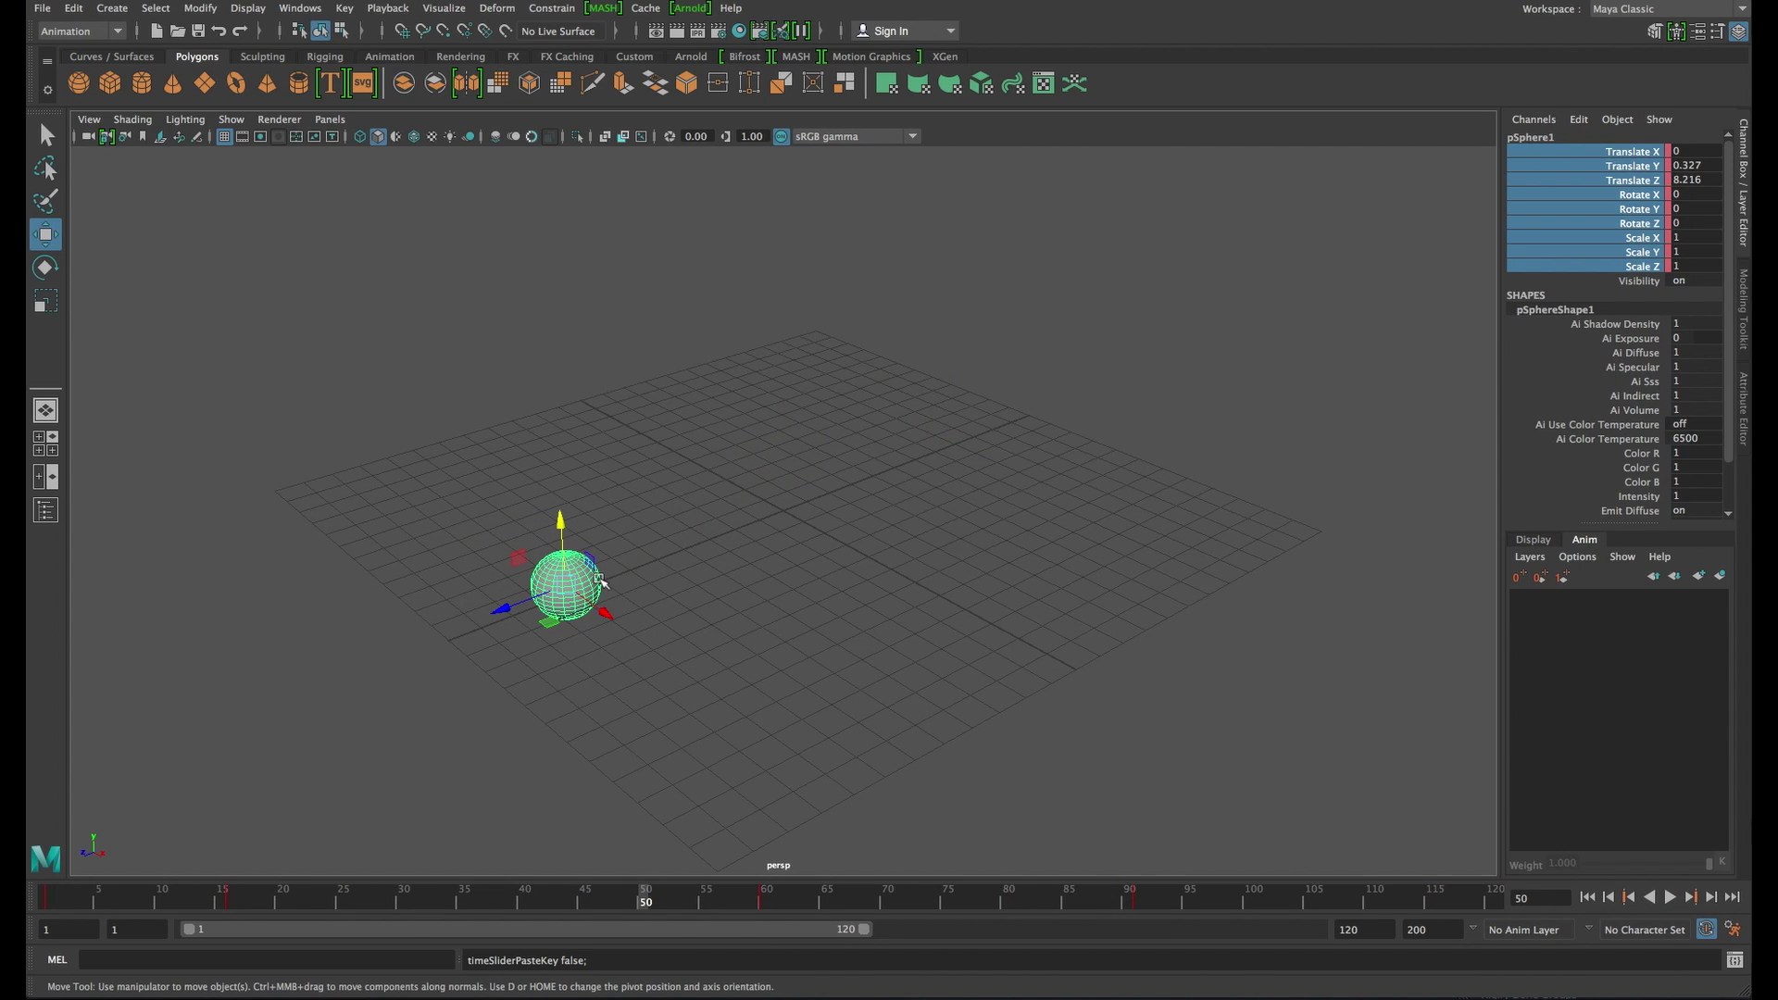
{"action": "key", "text": "alt+v"}
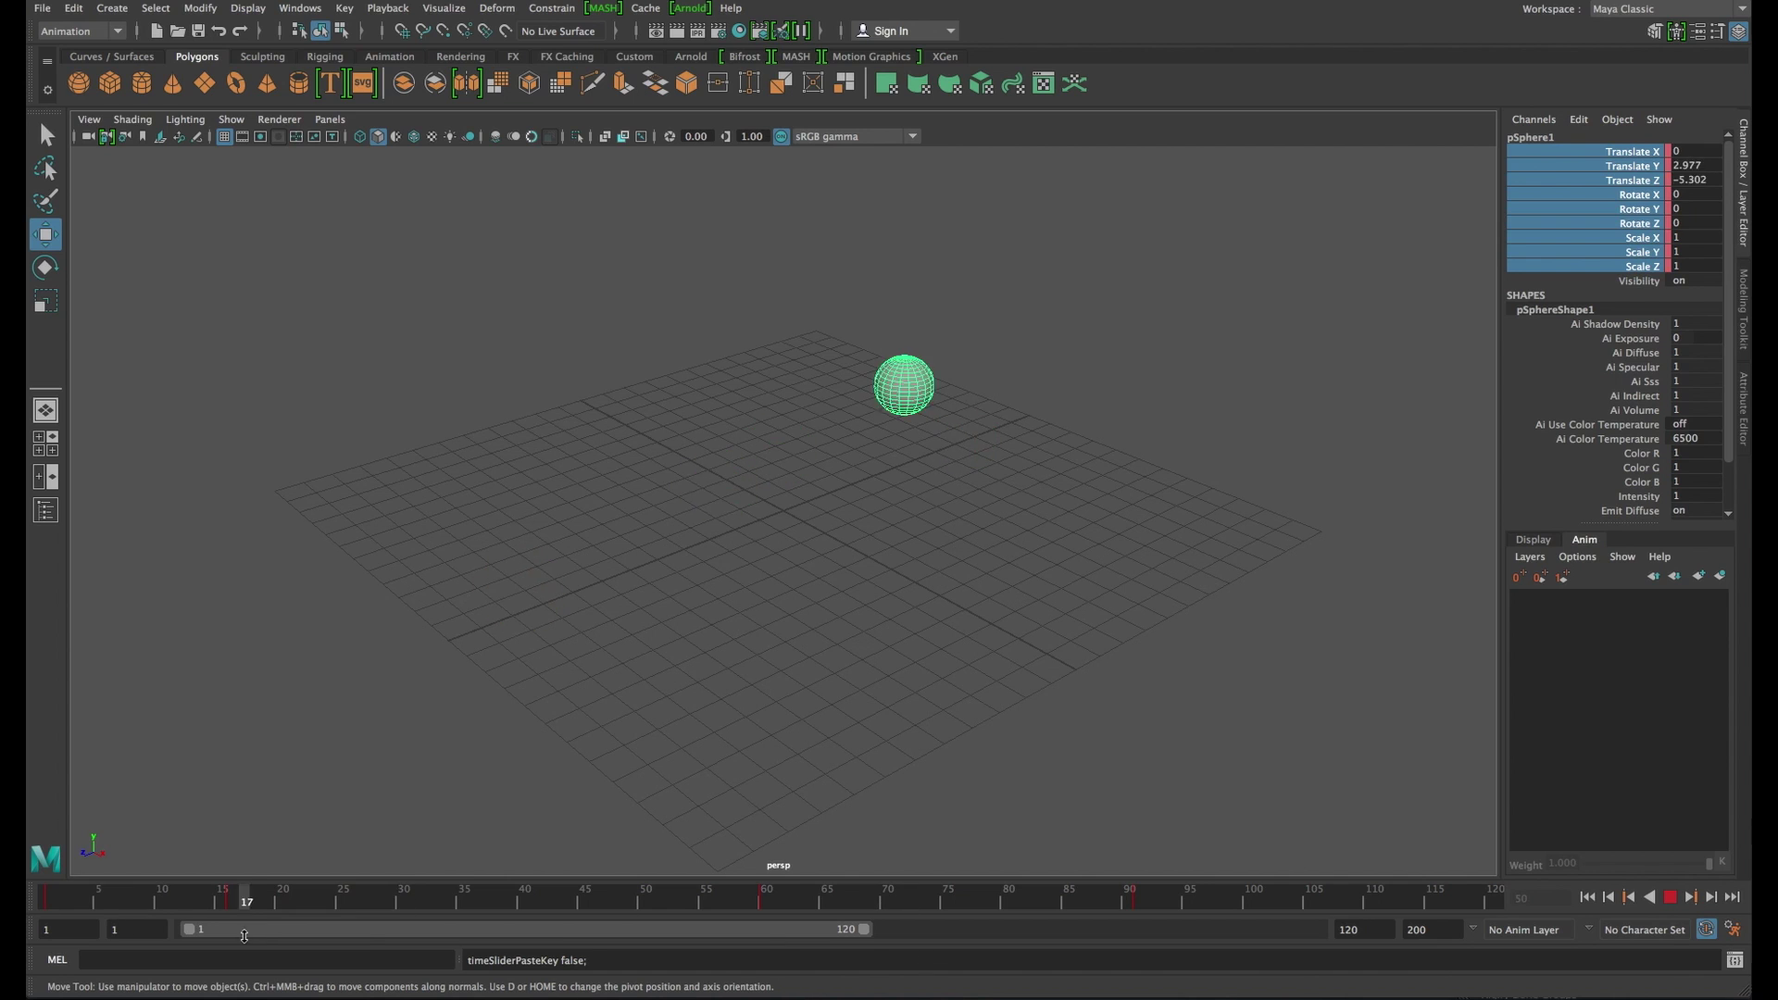
{"action": "left_click_drag", "start_coordinate": [398, 990], "coordinate": [43, 908]}
Select the keyframe near frame 16 on the time slider and review its available editing commands without applying any
{"action": "left_click_drag", "start_coordinate": [215, 903], "coordinate": [248, 907], "text": "shift"}
{"action": "right_click", "coordinate": [250, 907]}
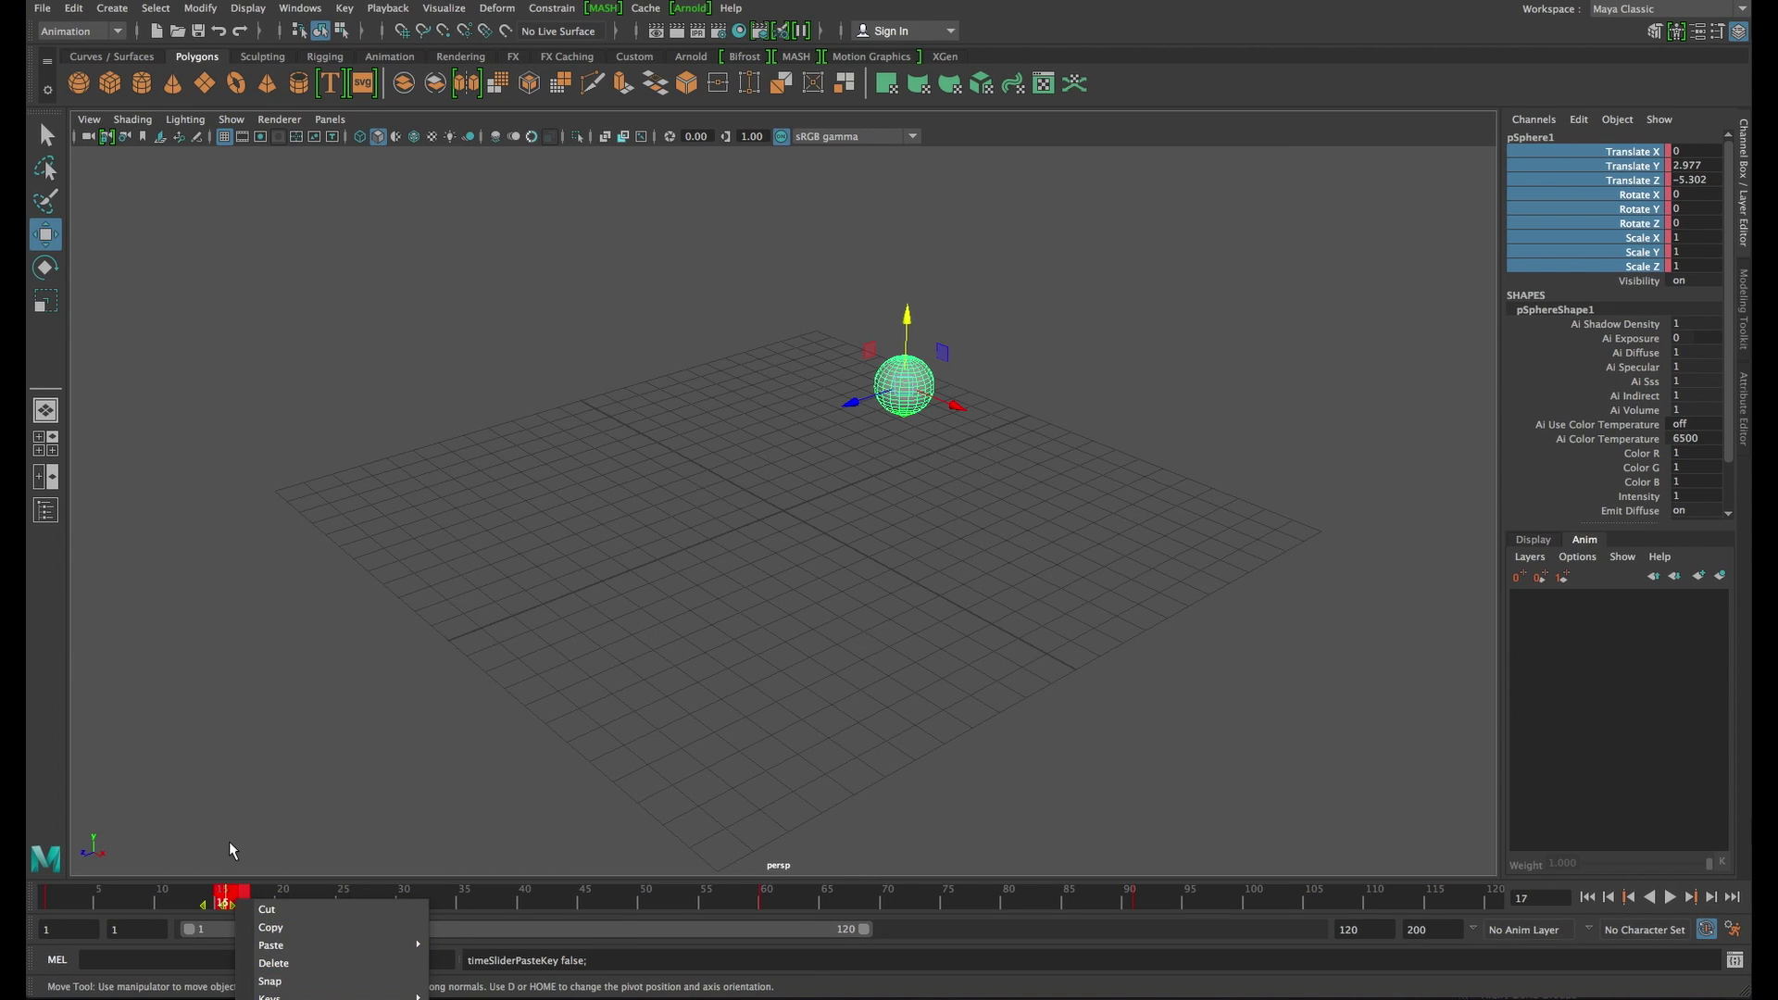
{"action": "left_click", "coordinate": [301, 686]}
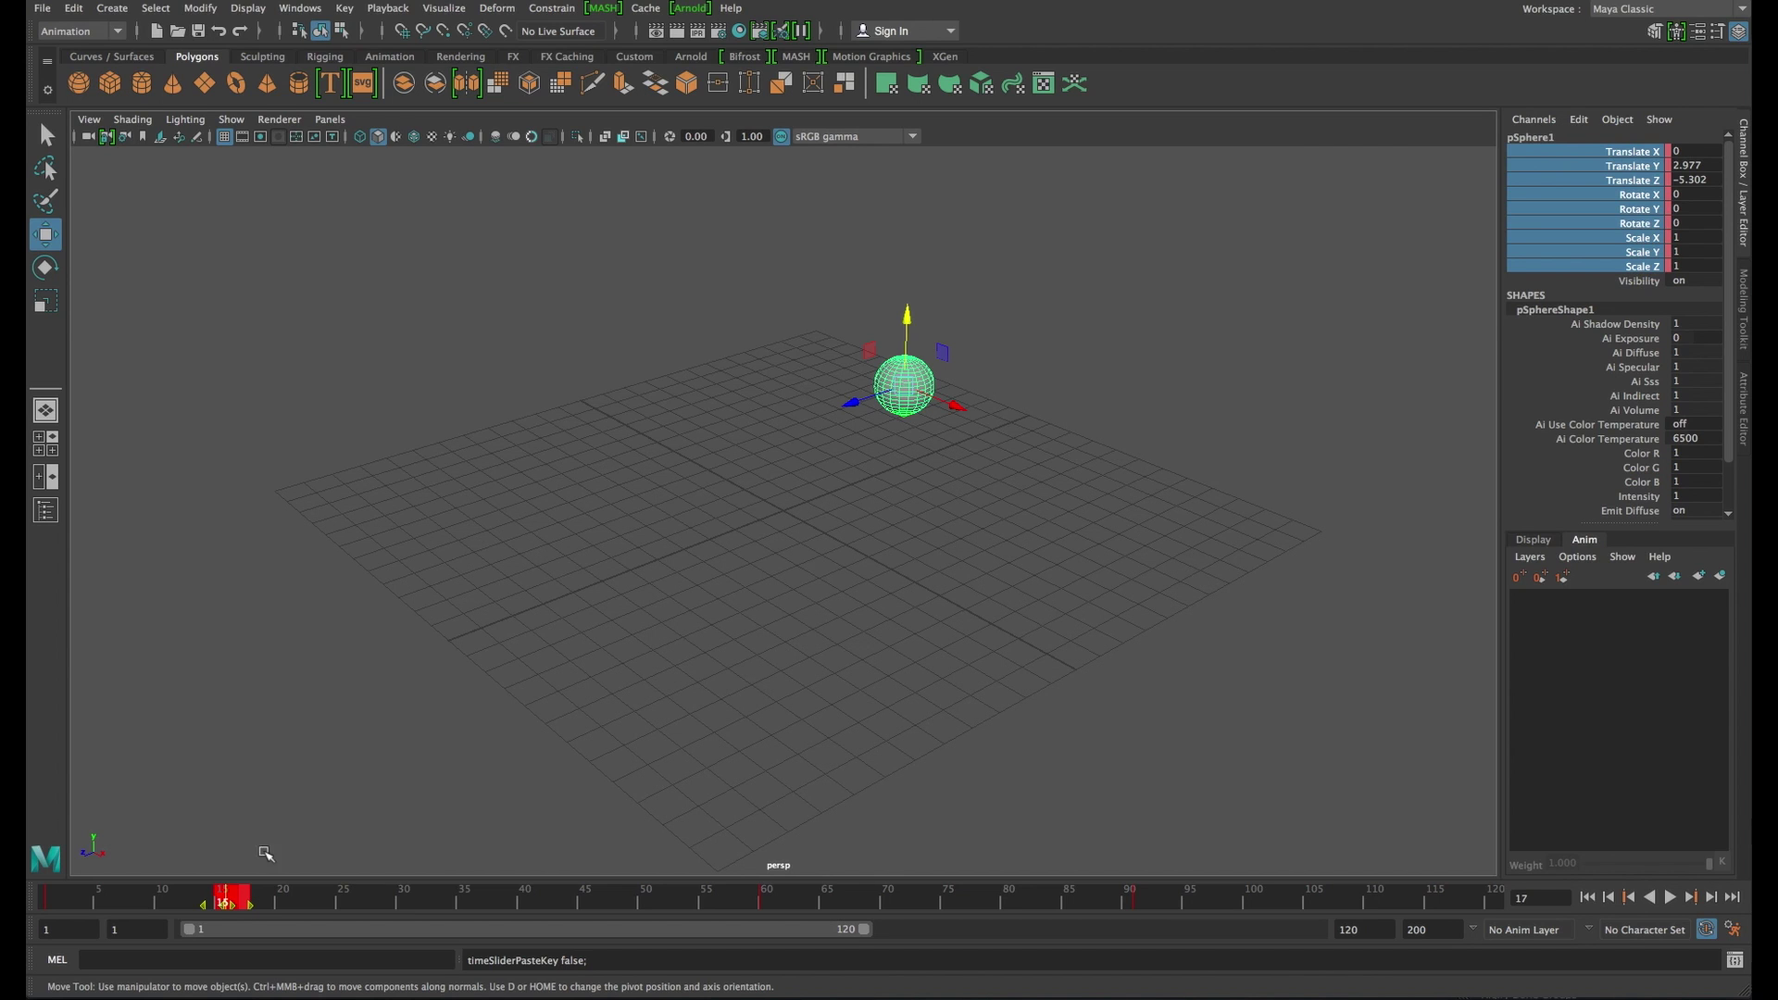
{"action": "key", "text": "alt+v"}
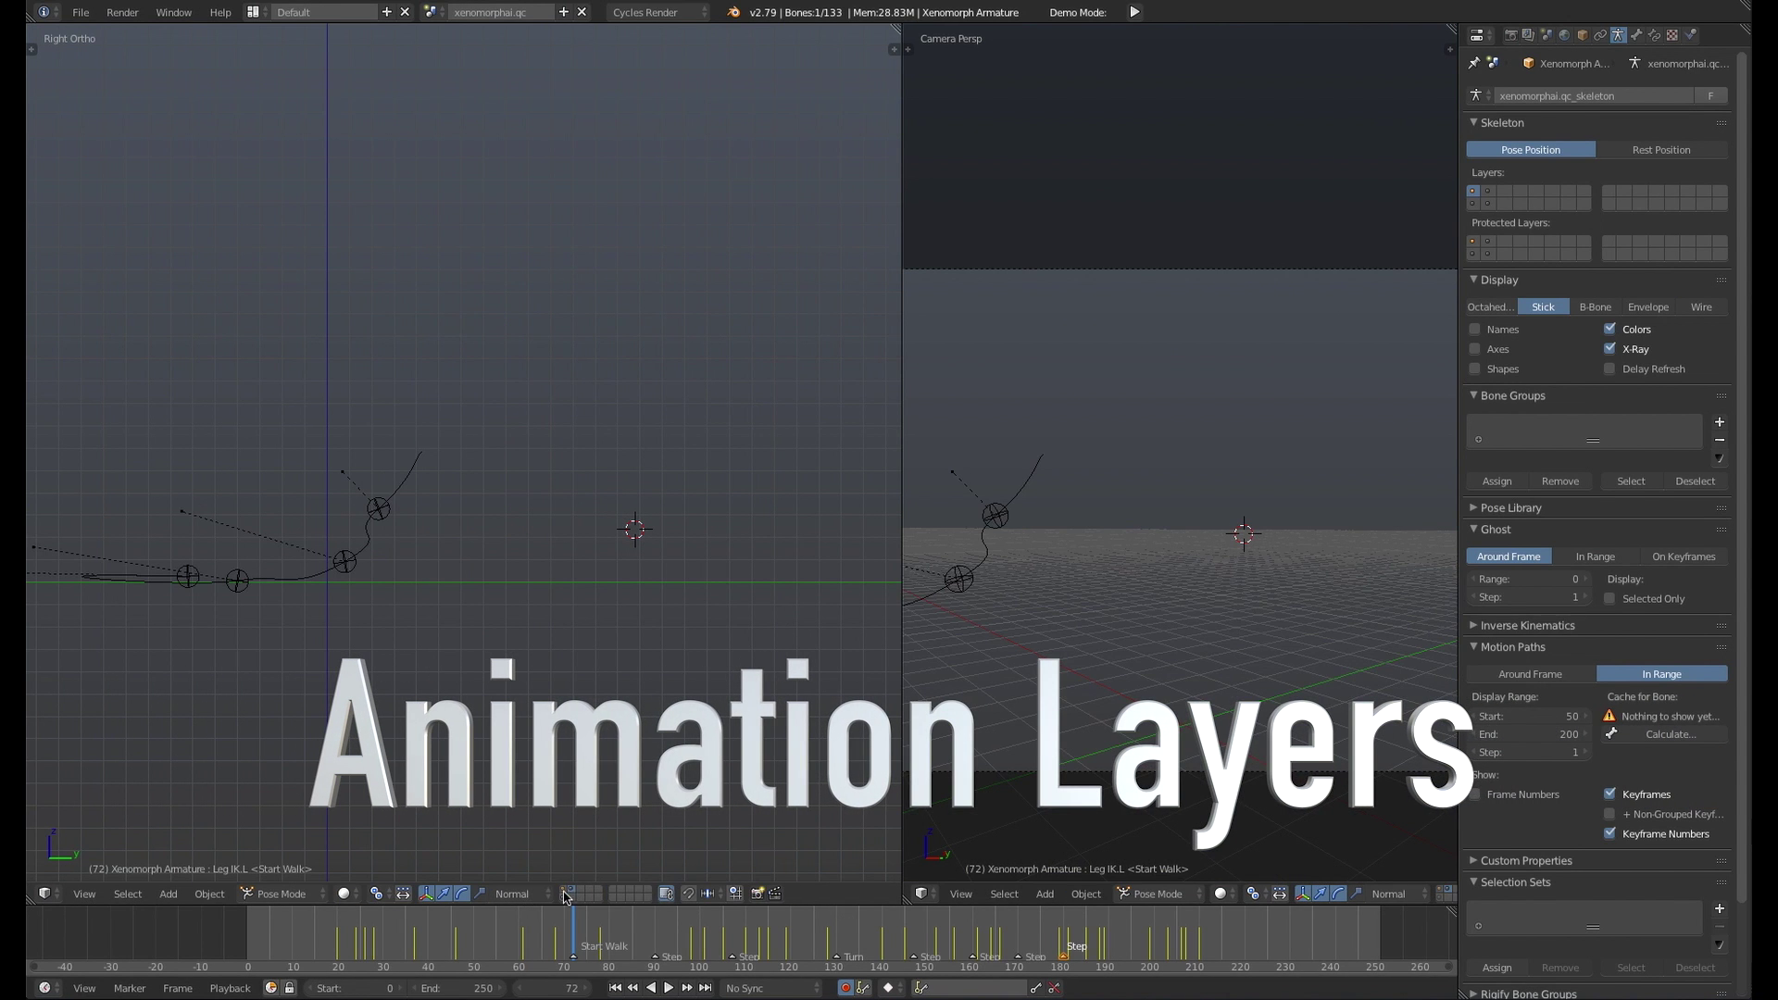
Switch to Blender and view different scene layers, examining the tail curve and the other objects in the scene
{"action": "left_click", "coordinate": [568, 894]}
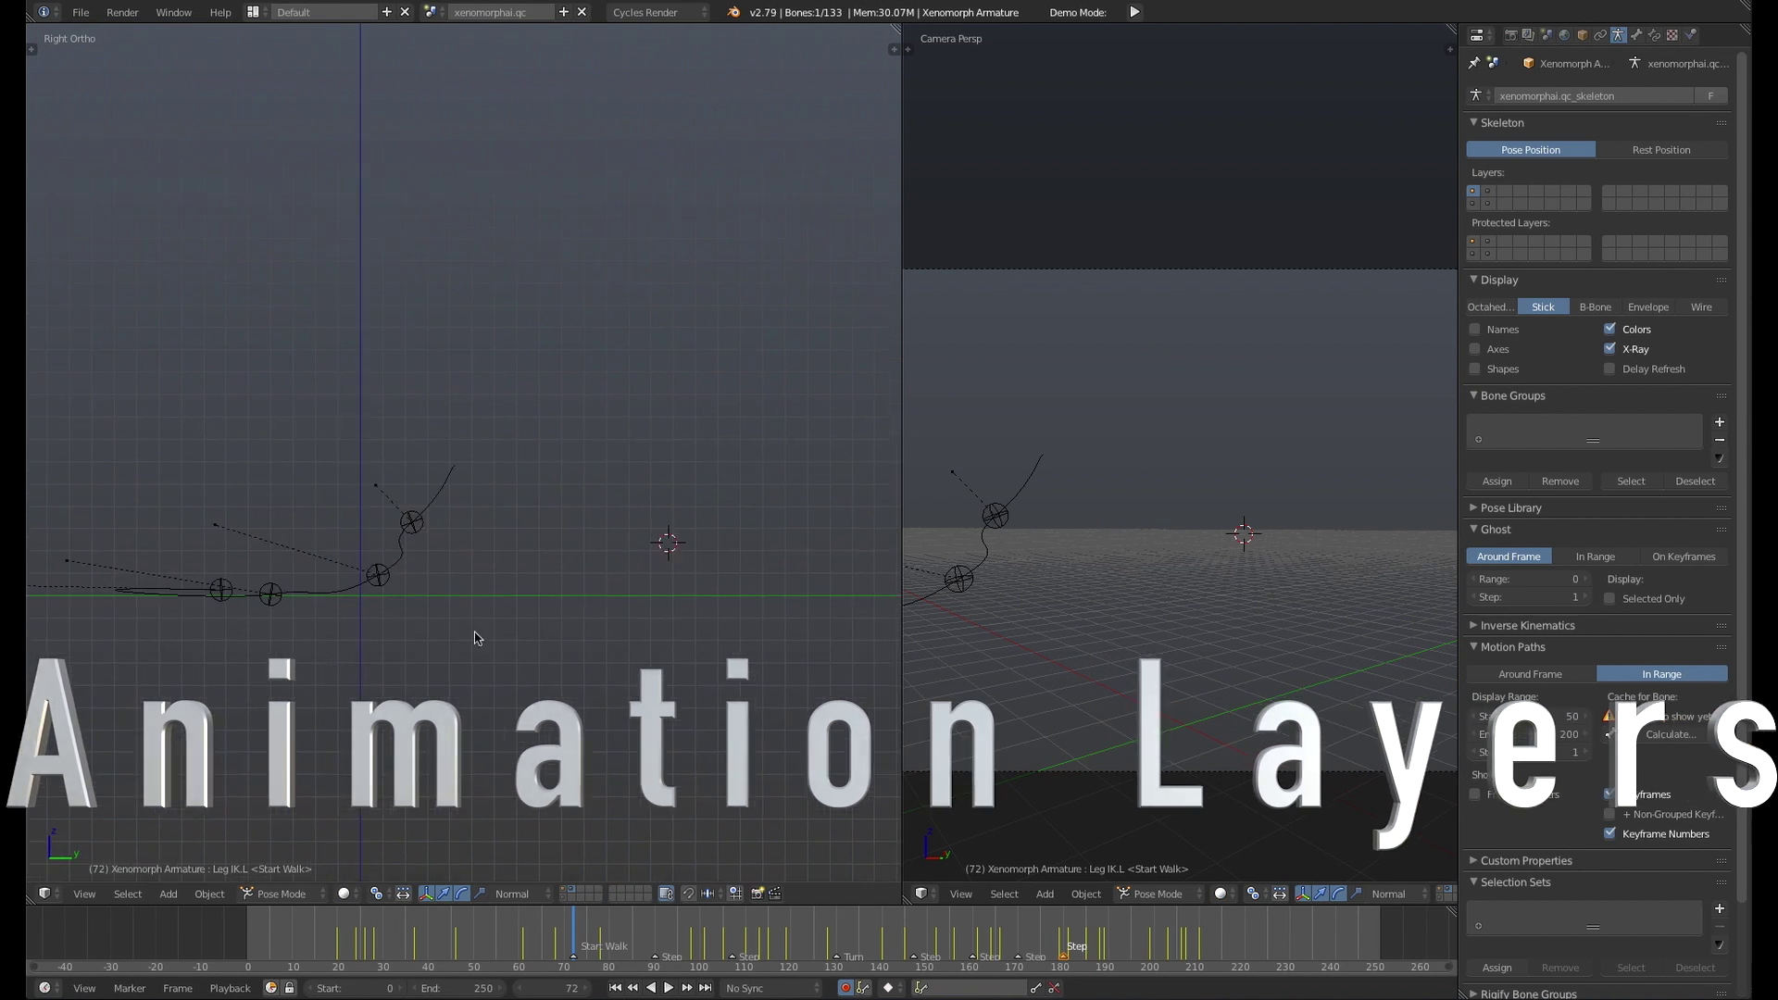
{"action": "scroll", "coordinate": [494, 640], "scroll_direction": "up", "scroll_amount": 5}
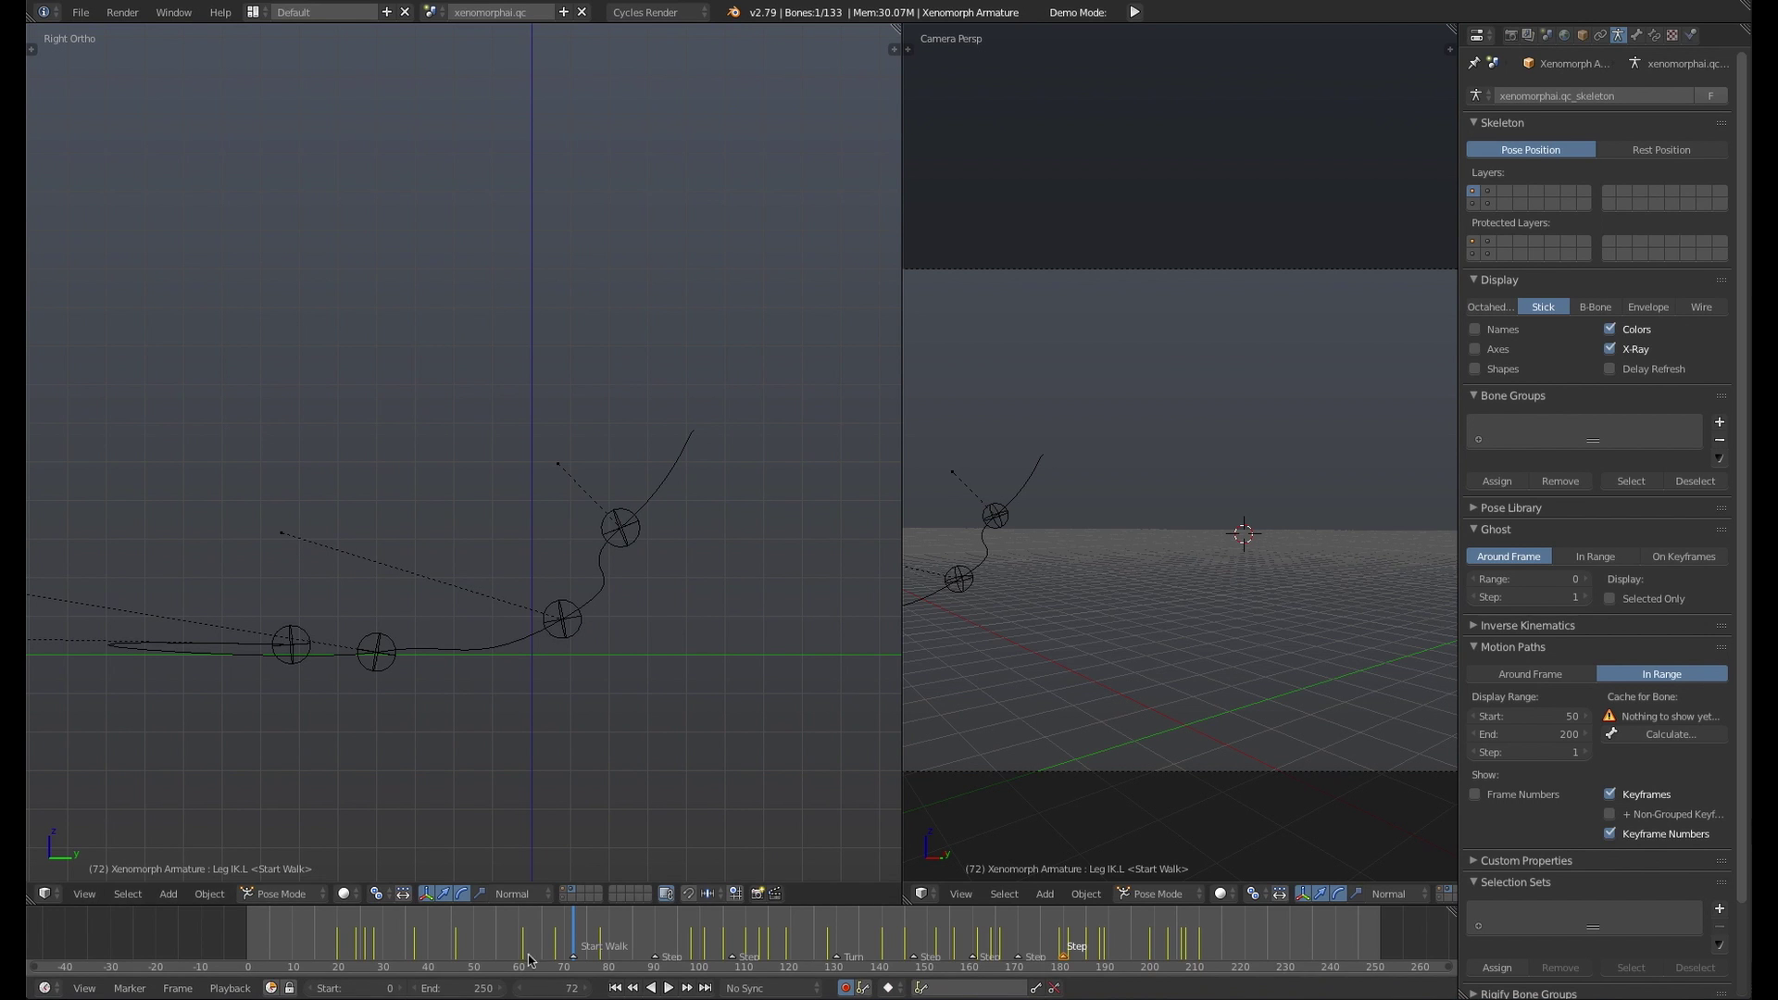
{"action": "left_click", "coordinate": [564, 899]}
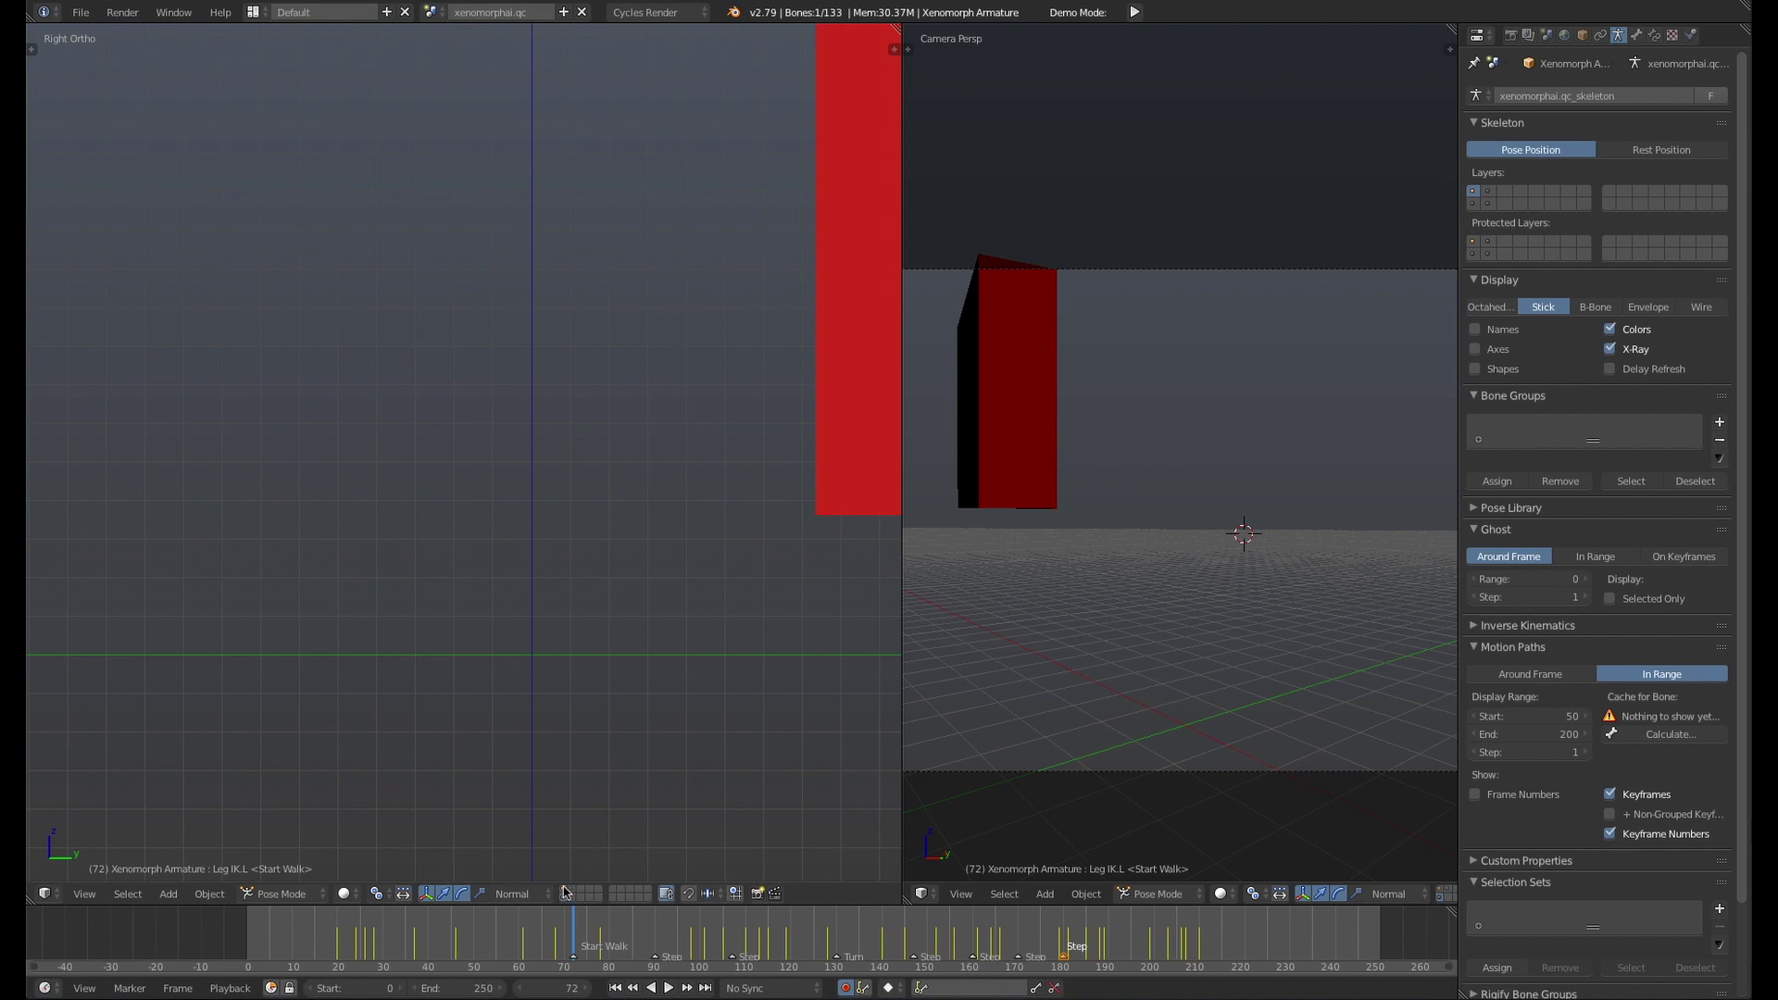
Show the scene layer with the Xenomorph armature and examine its pose and walk animation around frame 60
{"action": "left_click", "coordinate": [566, 893]}
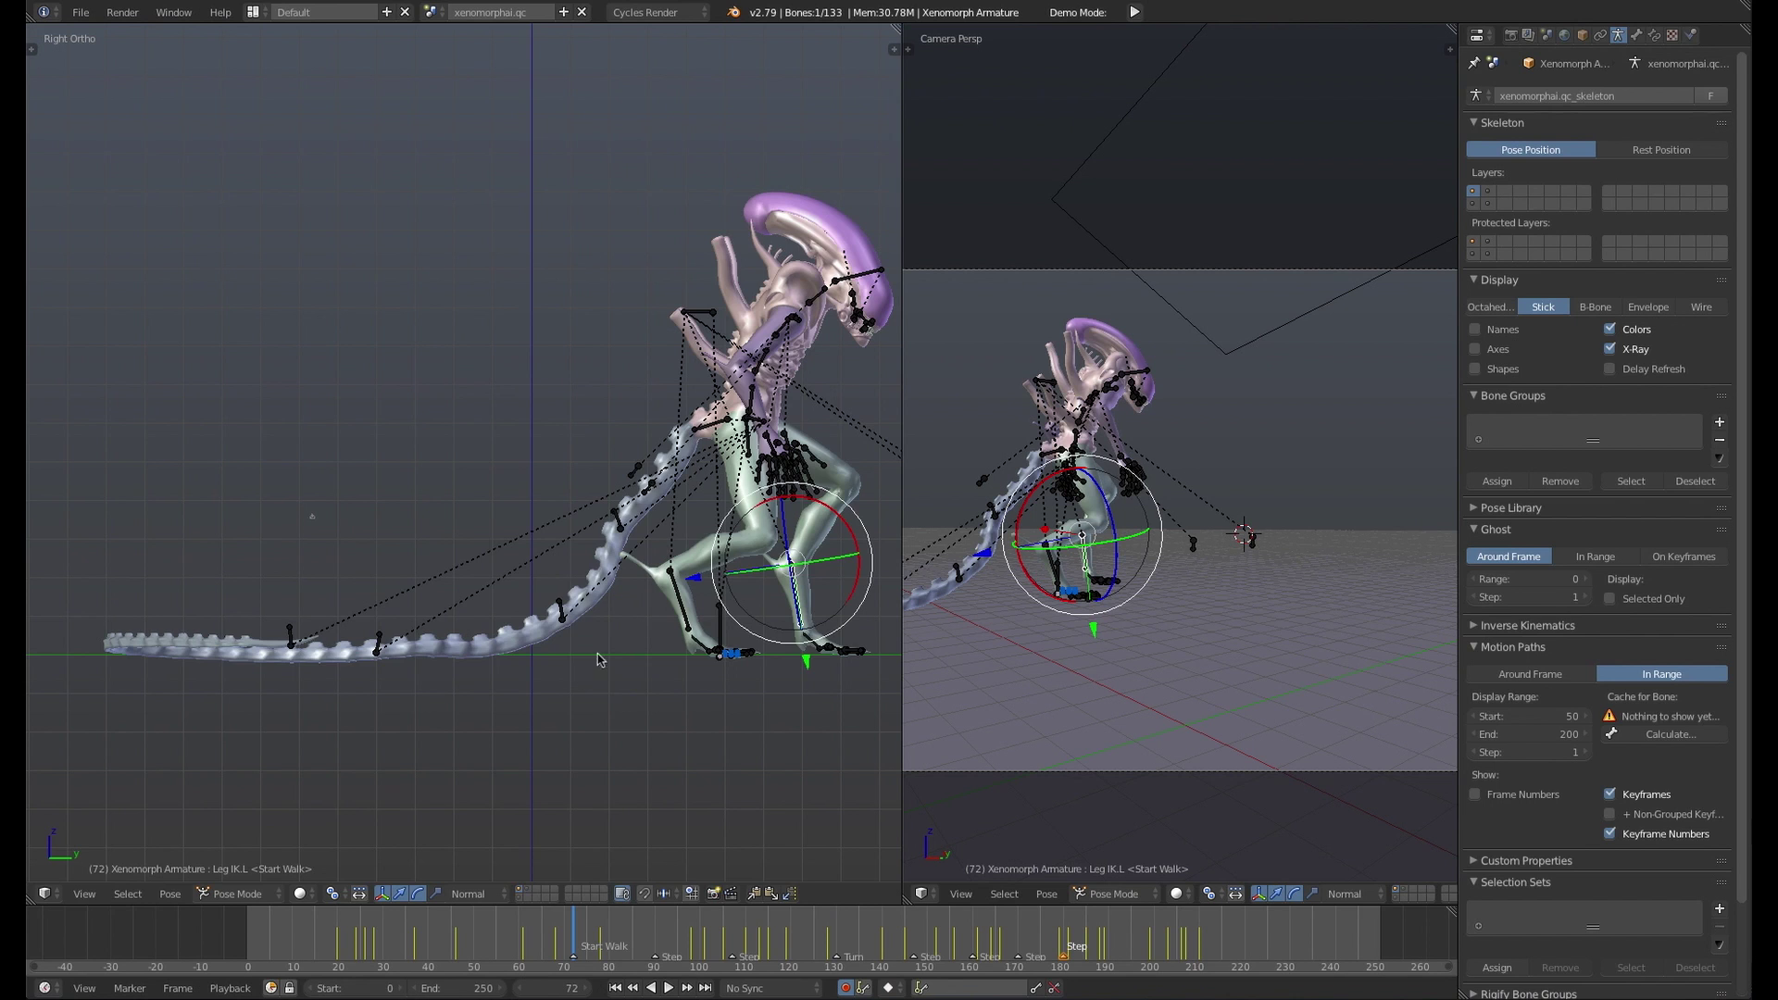
{"action": "middle_click_drag", "start_coordinate": [682, 568], "coordinate": [477, 635], "text": "shift"}
{"action": "scroll", "coordinate": [504, 622], "scroll_direction": "down", "scroll_amount": 2}
{"action": "scroll", "coordinate": [531, 615], "scroll_direction": "up", "scroll_amount": 1}
{"action": "scroll", "coordinate": [533, 614], "scroll_direction": "down", "scroll_amount": 1}
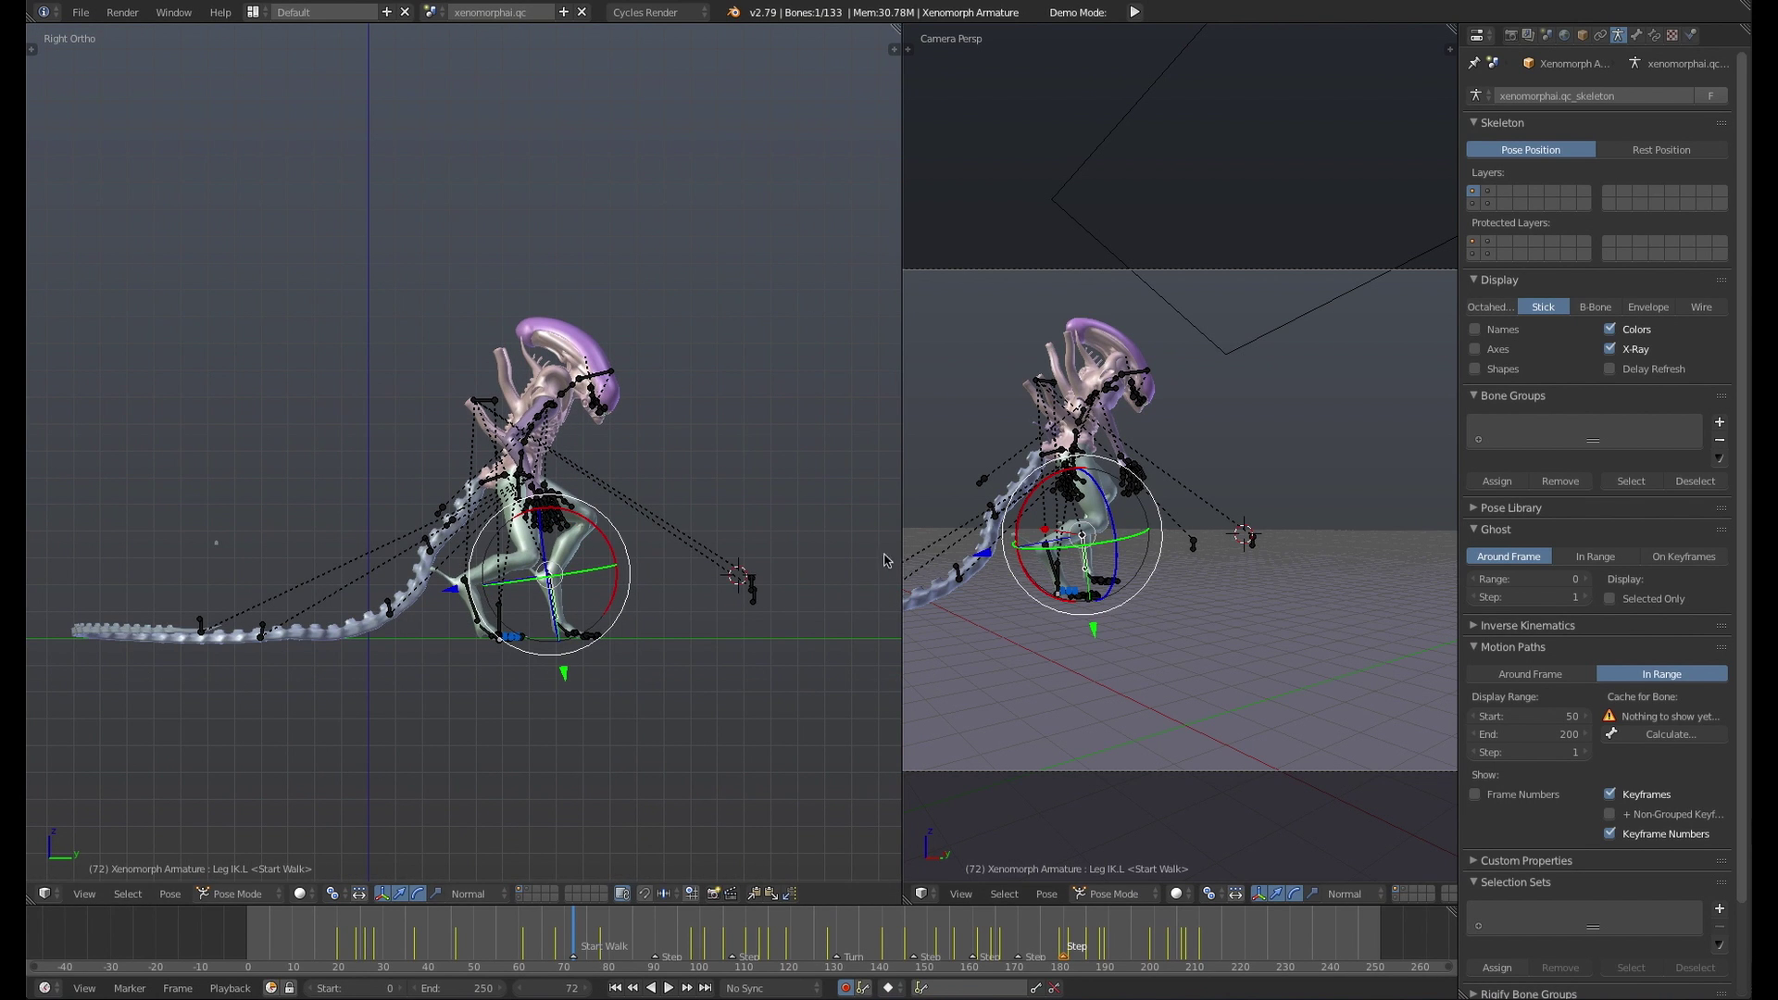
{"action": "left_click", "coordinate": [366, 940]}
{"action": "key", "text": "alt+a"}
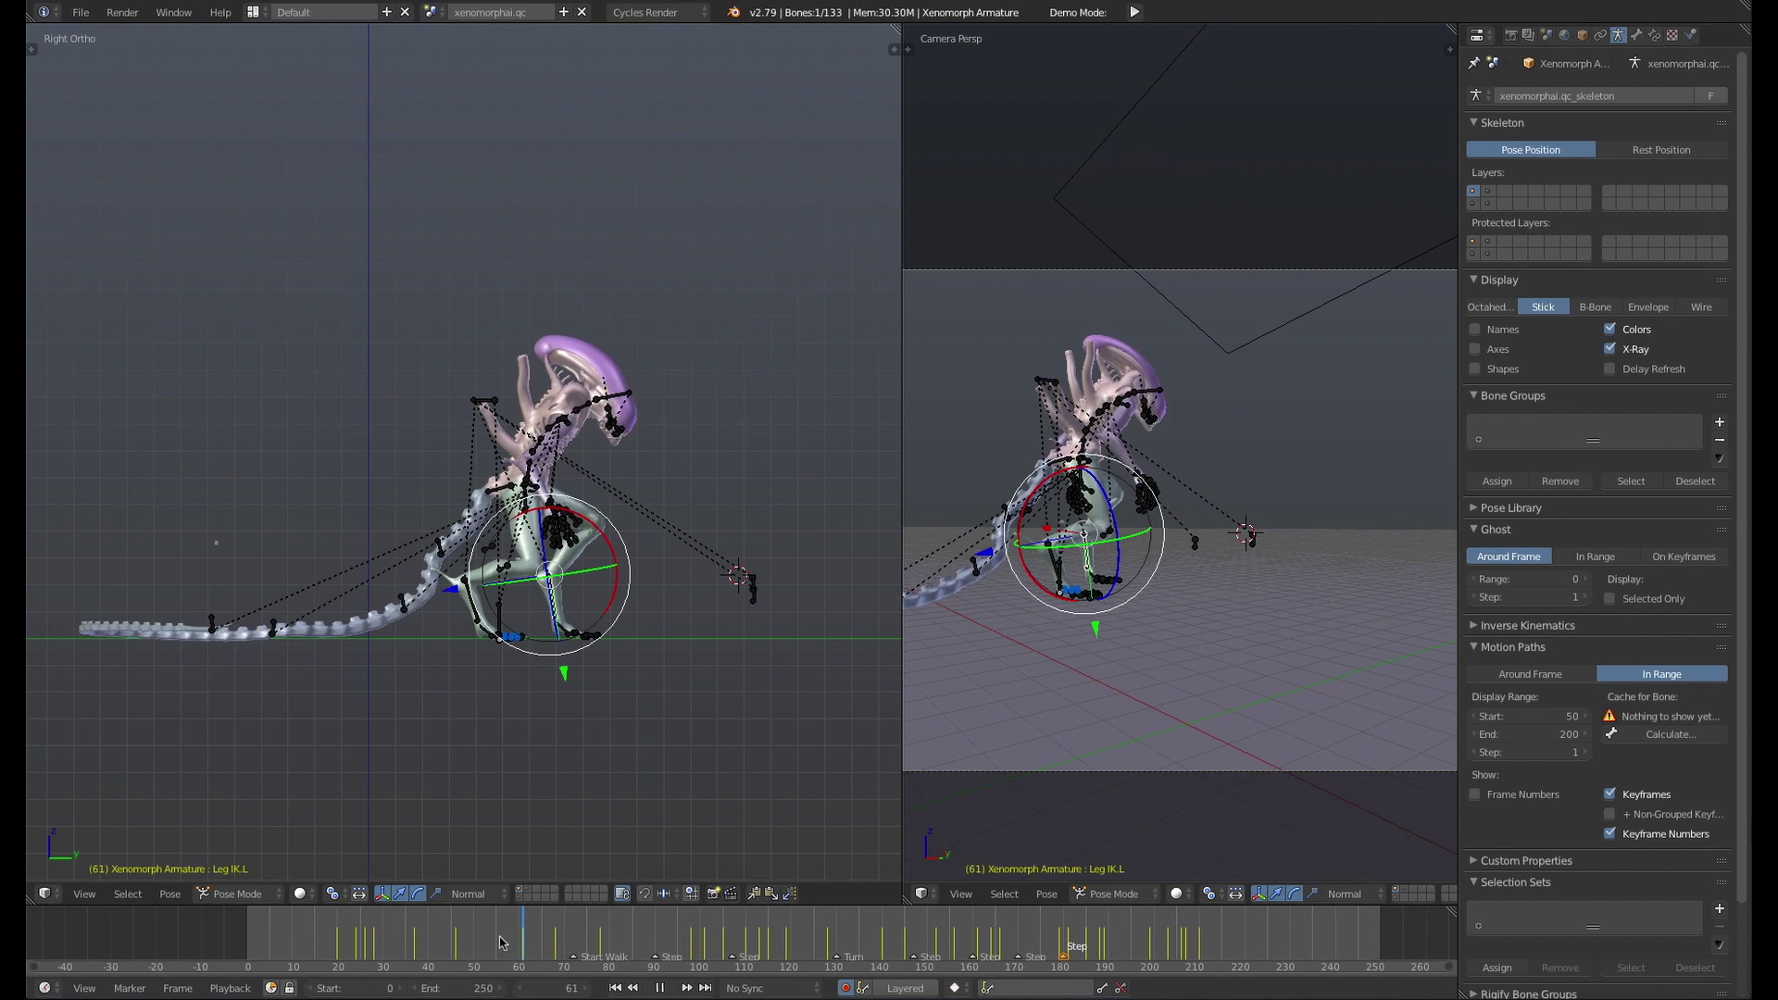
{"action": "left_click", "coordinate": [514, 939]}
{"action": "key", "text": "alt+a"}
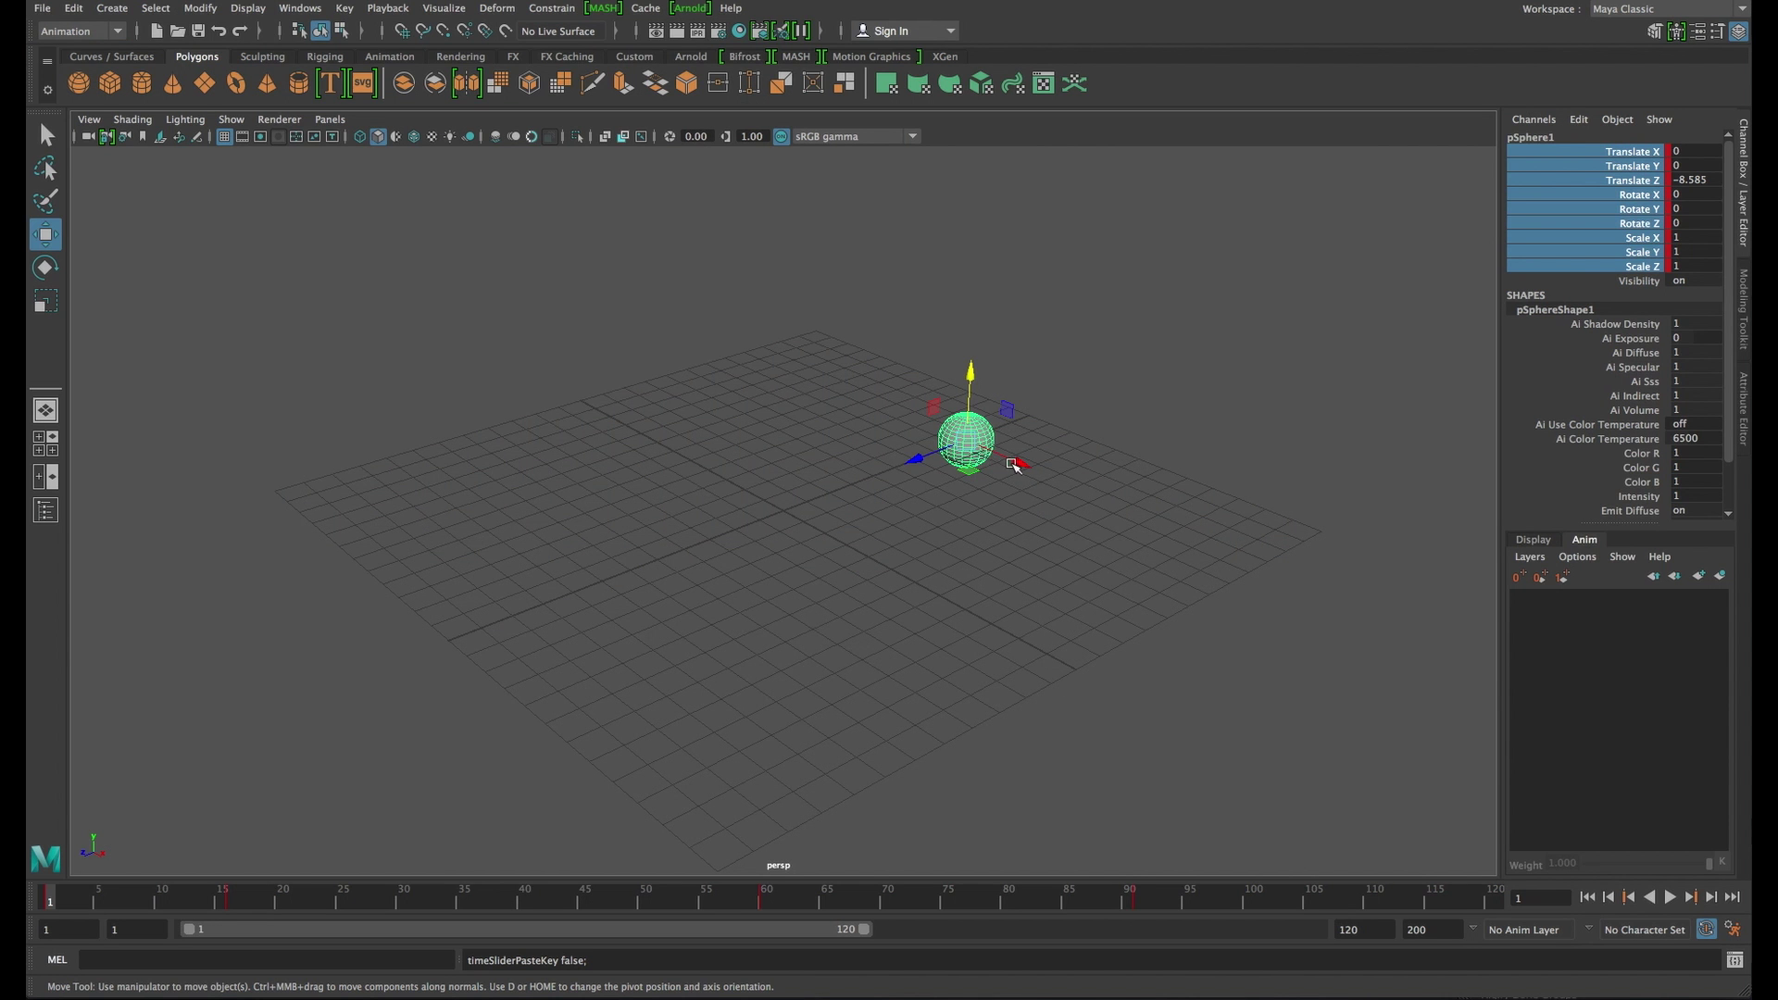
Switch to Maya and delete the sphere's keyframe at frame 90
{"action": "left_click_drag", "start_coordinate": [96, 903], "coordinate": [331, 902]}
{"action": "left_click", "coordinate": [1104, 903]}
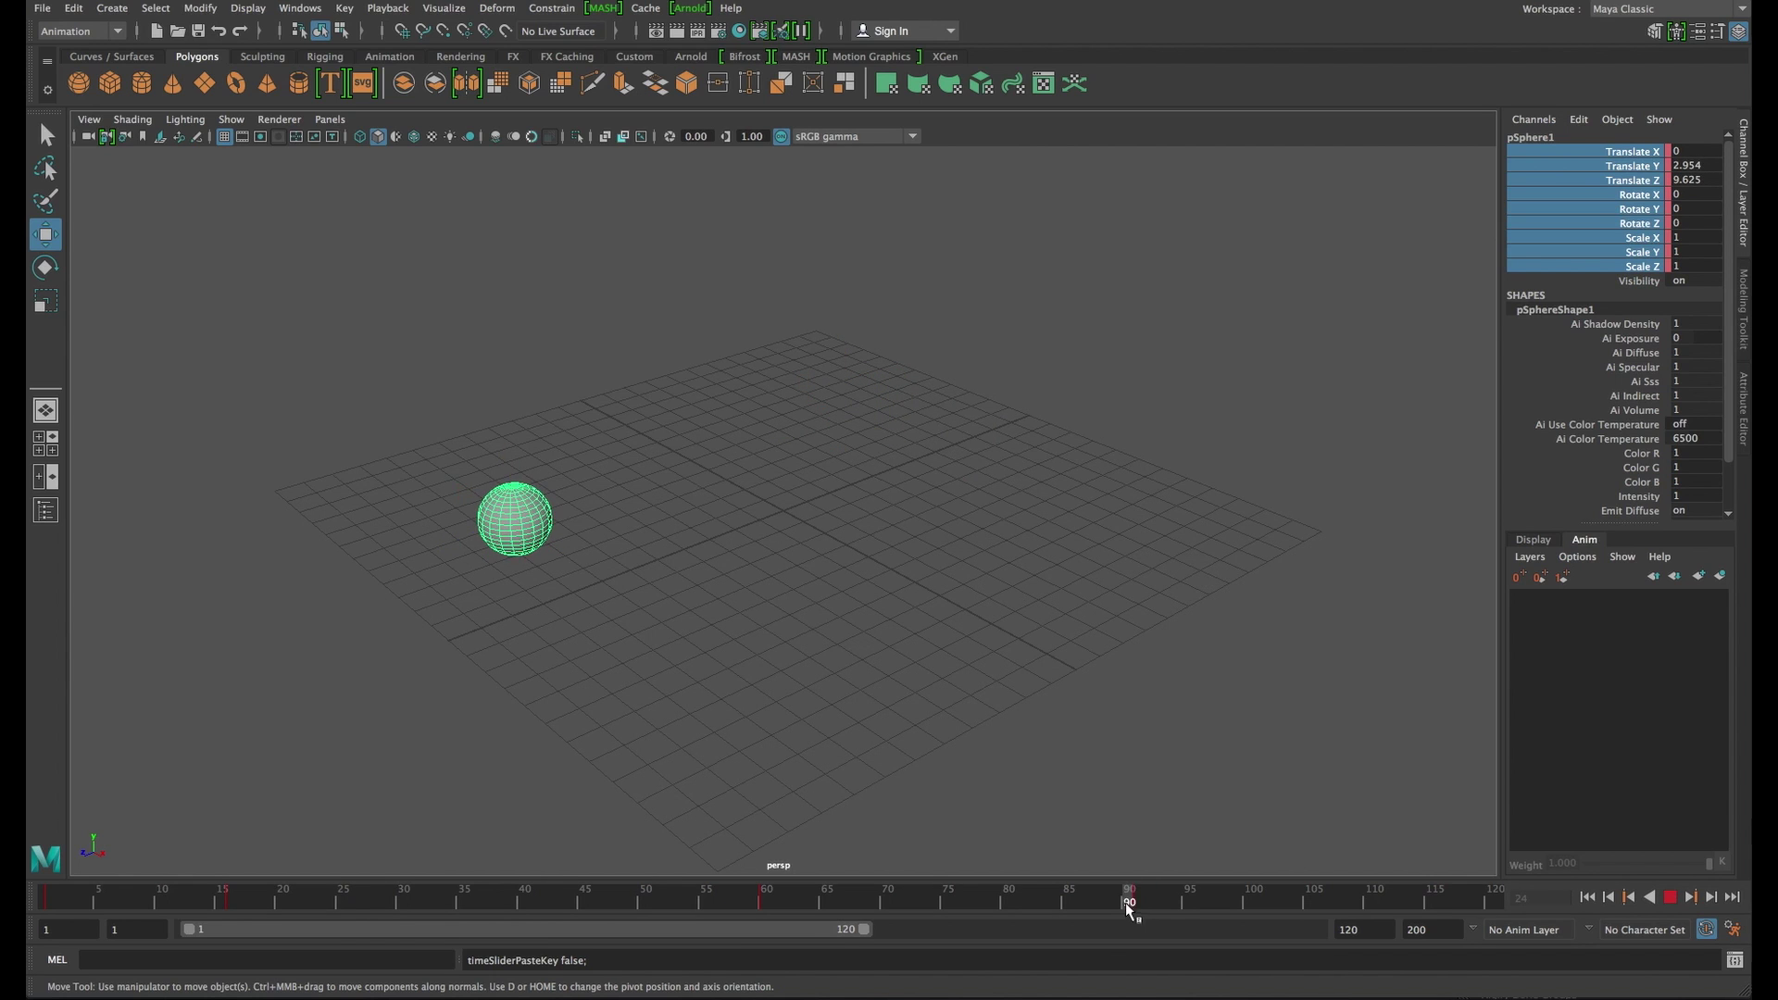
{"action": "left_click_drag", "start_coordinate": [1127, 905], "coordinate": [1175, 905], "text": "shift"}
{"action": "right_click", "coordinate": [1136, 905]}
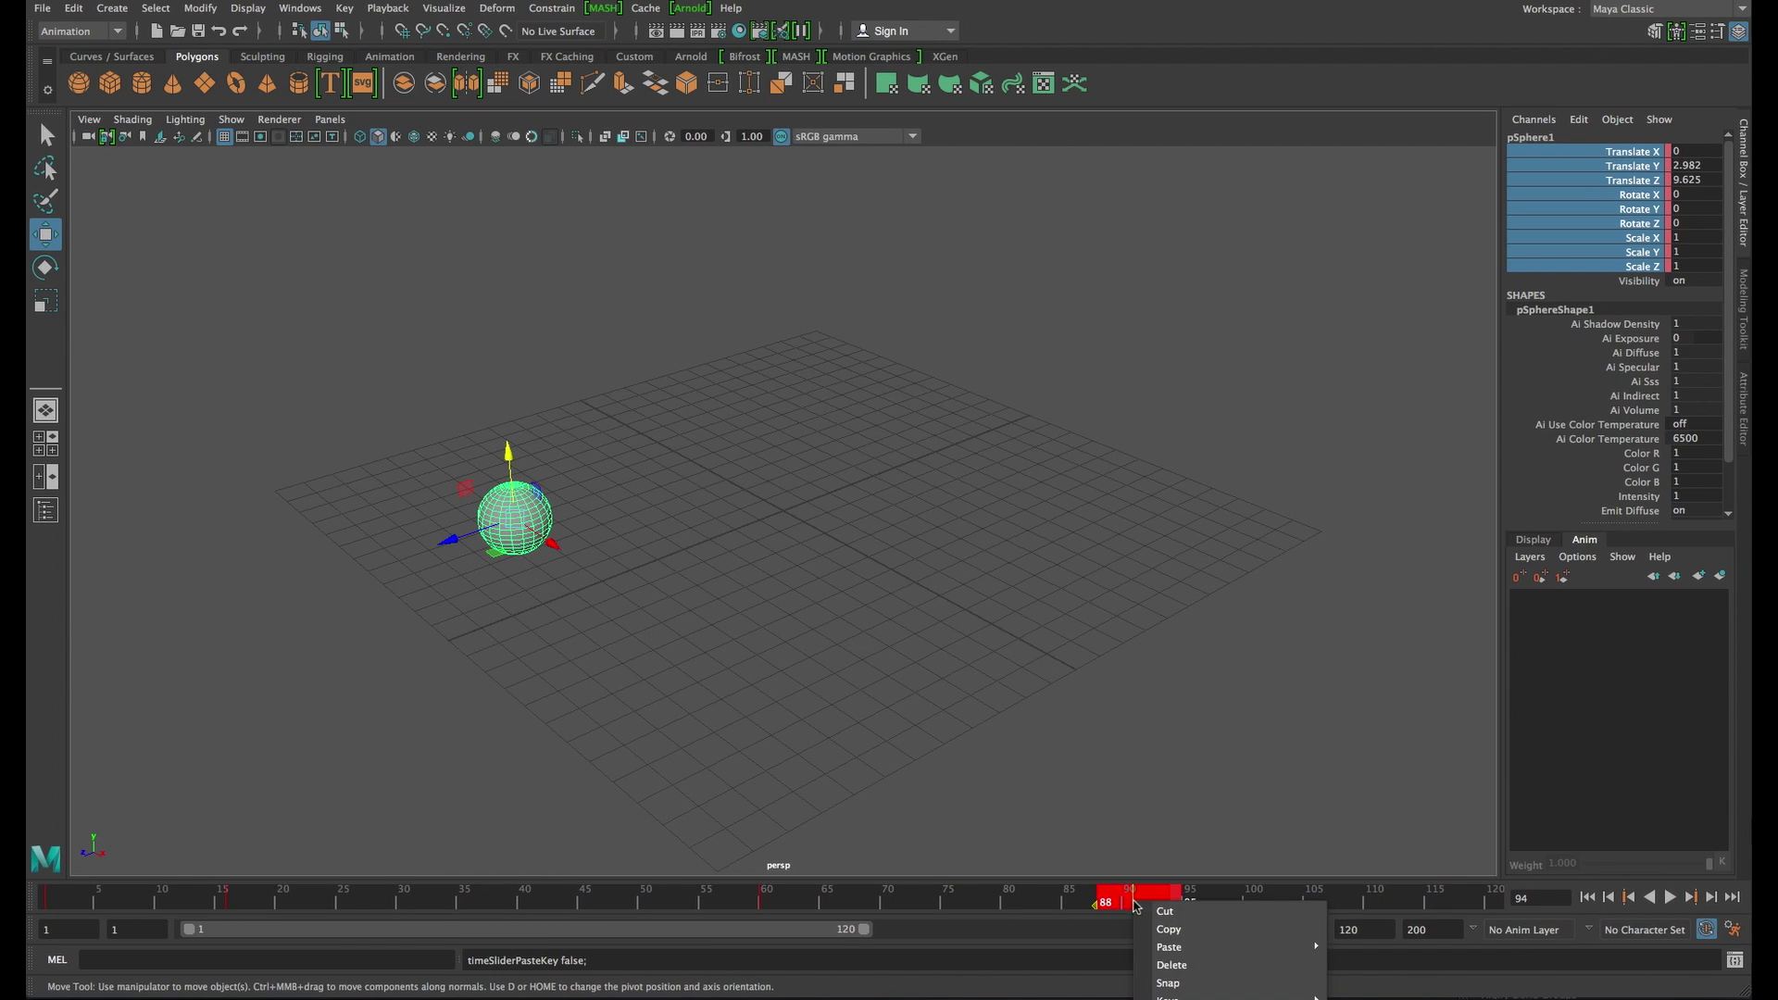
{"action": "left_click", "coordinate": [1172, 965]}
Move the sphere's keyframe near frame 16 to about frame 30 and play the retimed animation
{"action": "left_click_drag", "start_coordinate": [1115, 903], "coordinate": [413, 901]}
{"action": "left_click", "coordinate": [366, 897]}
{"action": "key", "text": "alt+v"}
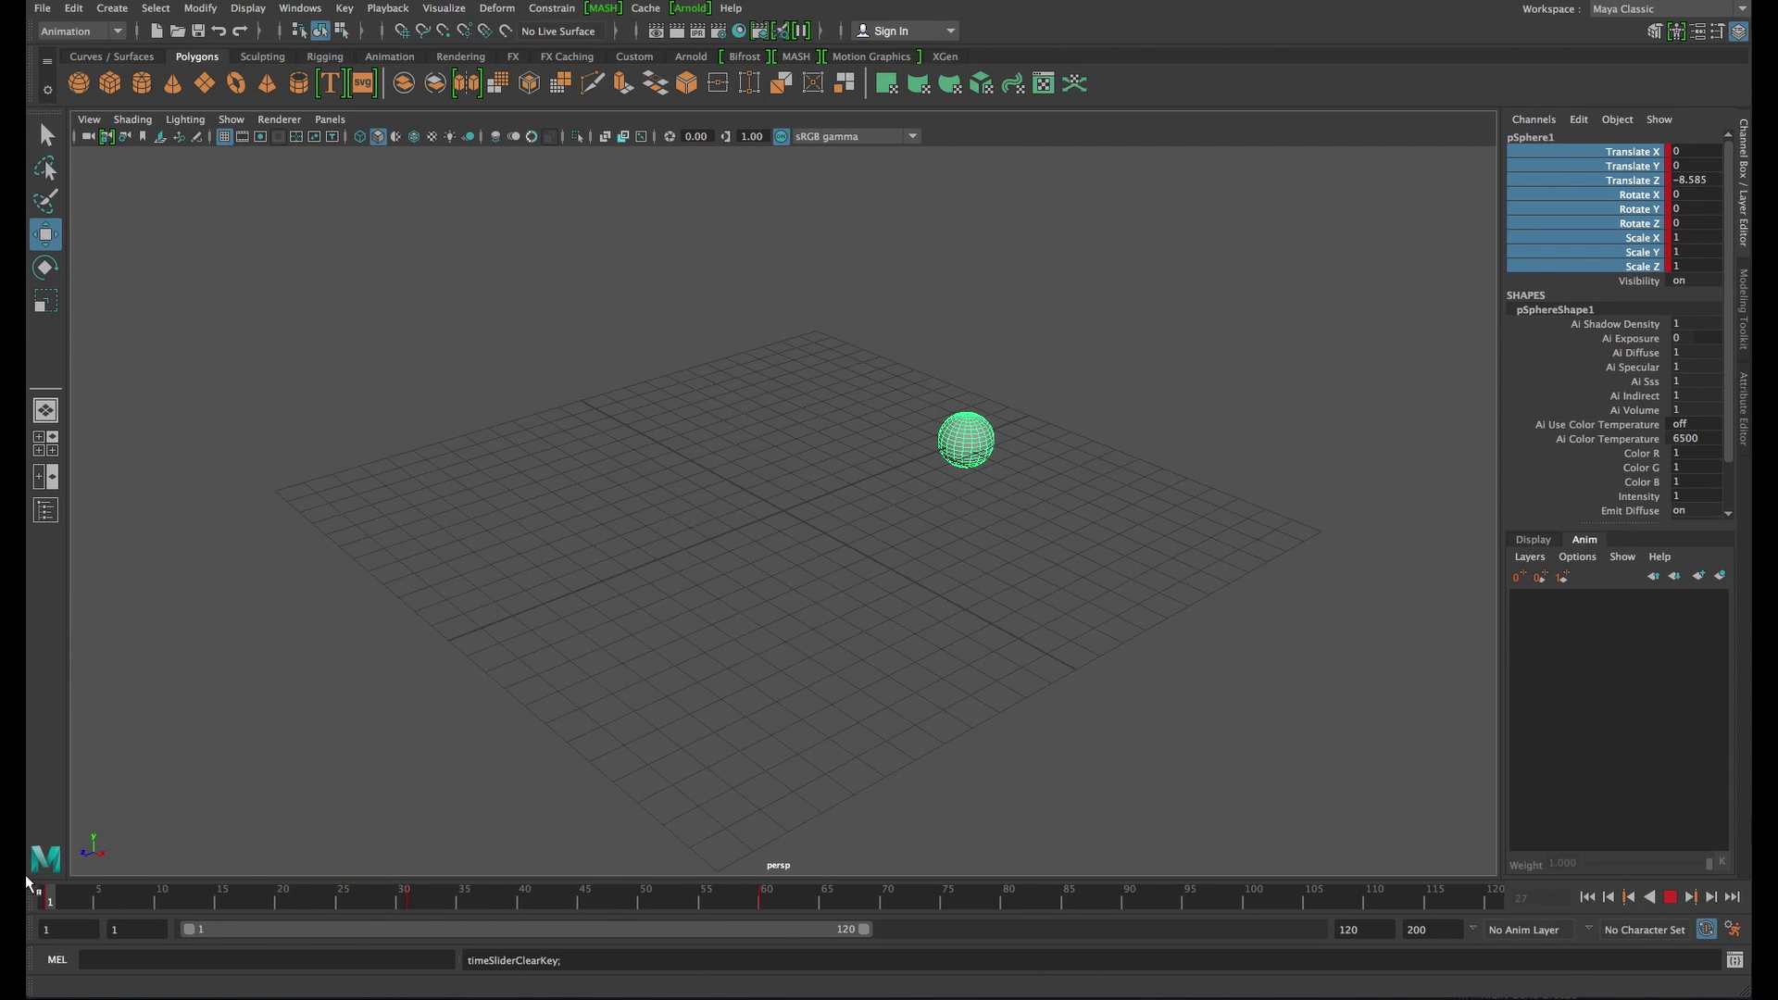
{"action": "key", "text": "Escape"}
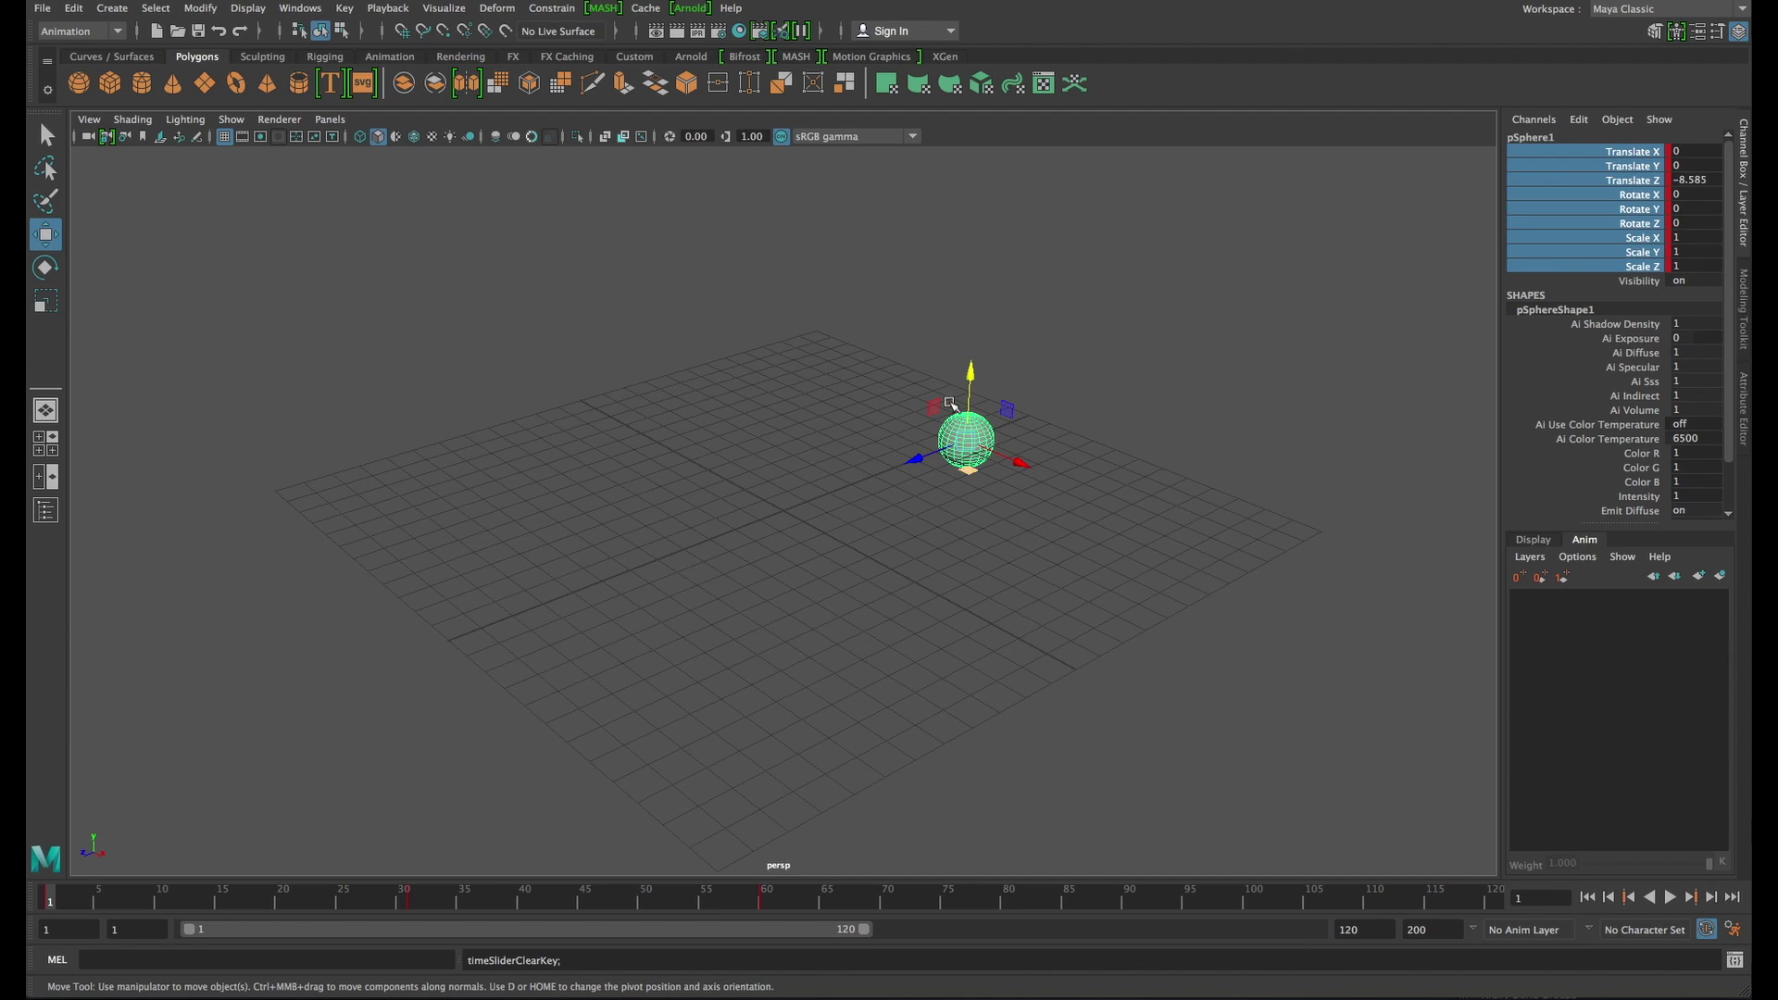
{"action": "key", "text": "alt+v"}
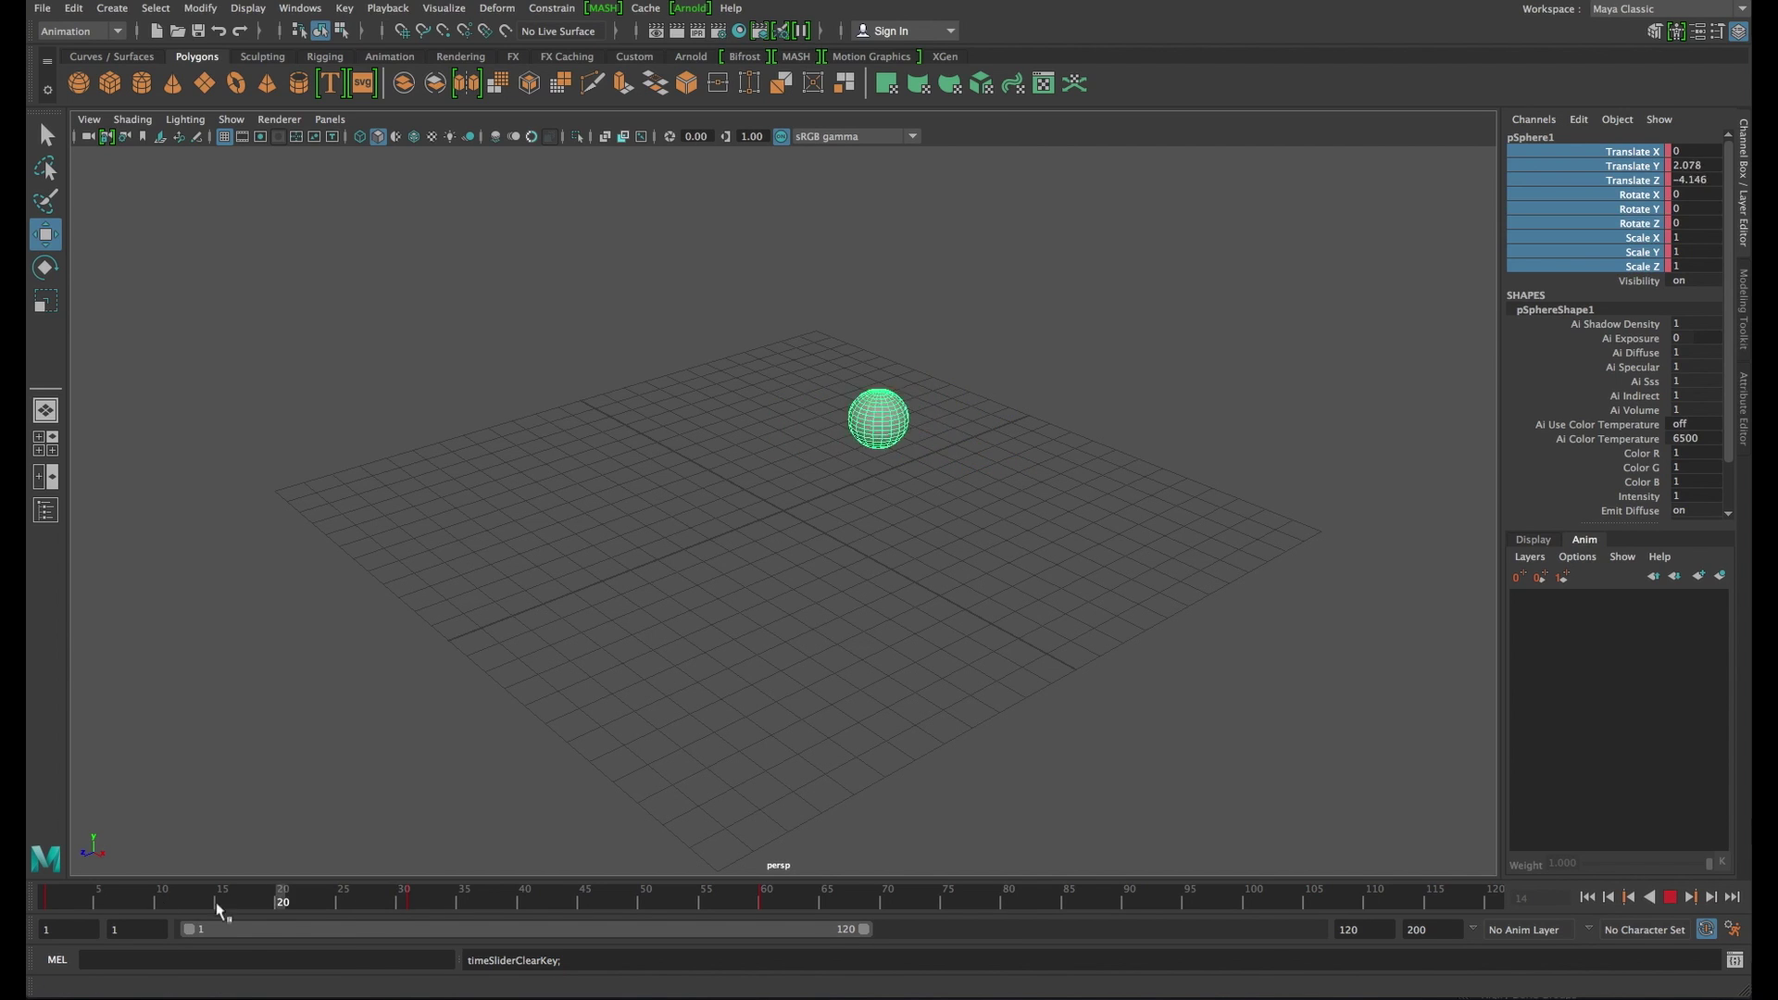
{"action": "key", "text": "Escape"}
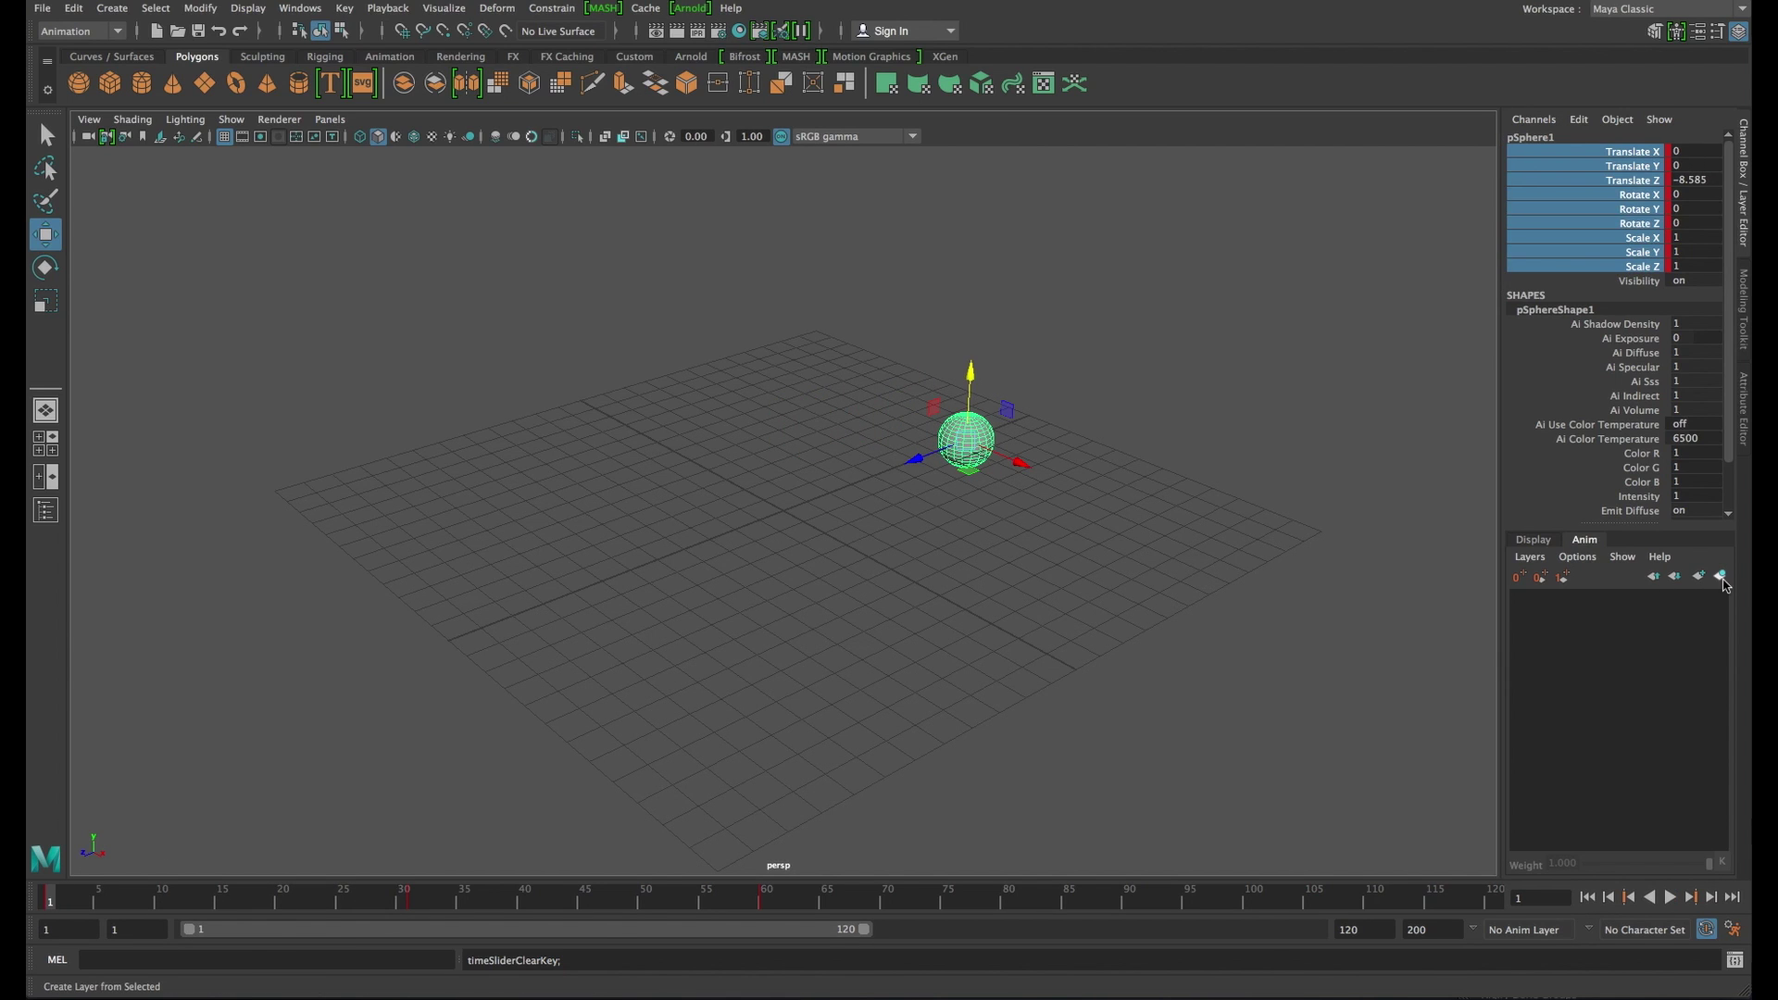
Create an animation layer from the selected sphere and key its Scale X, Y and Z channels at frame 1
{"action": "left_click", "coordinate": [1722, 577]}
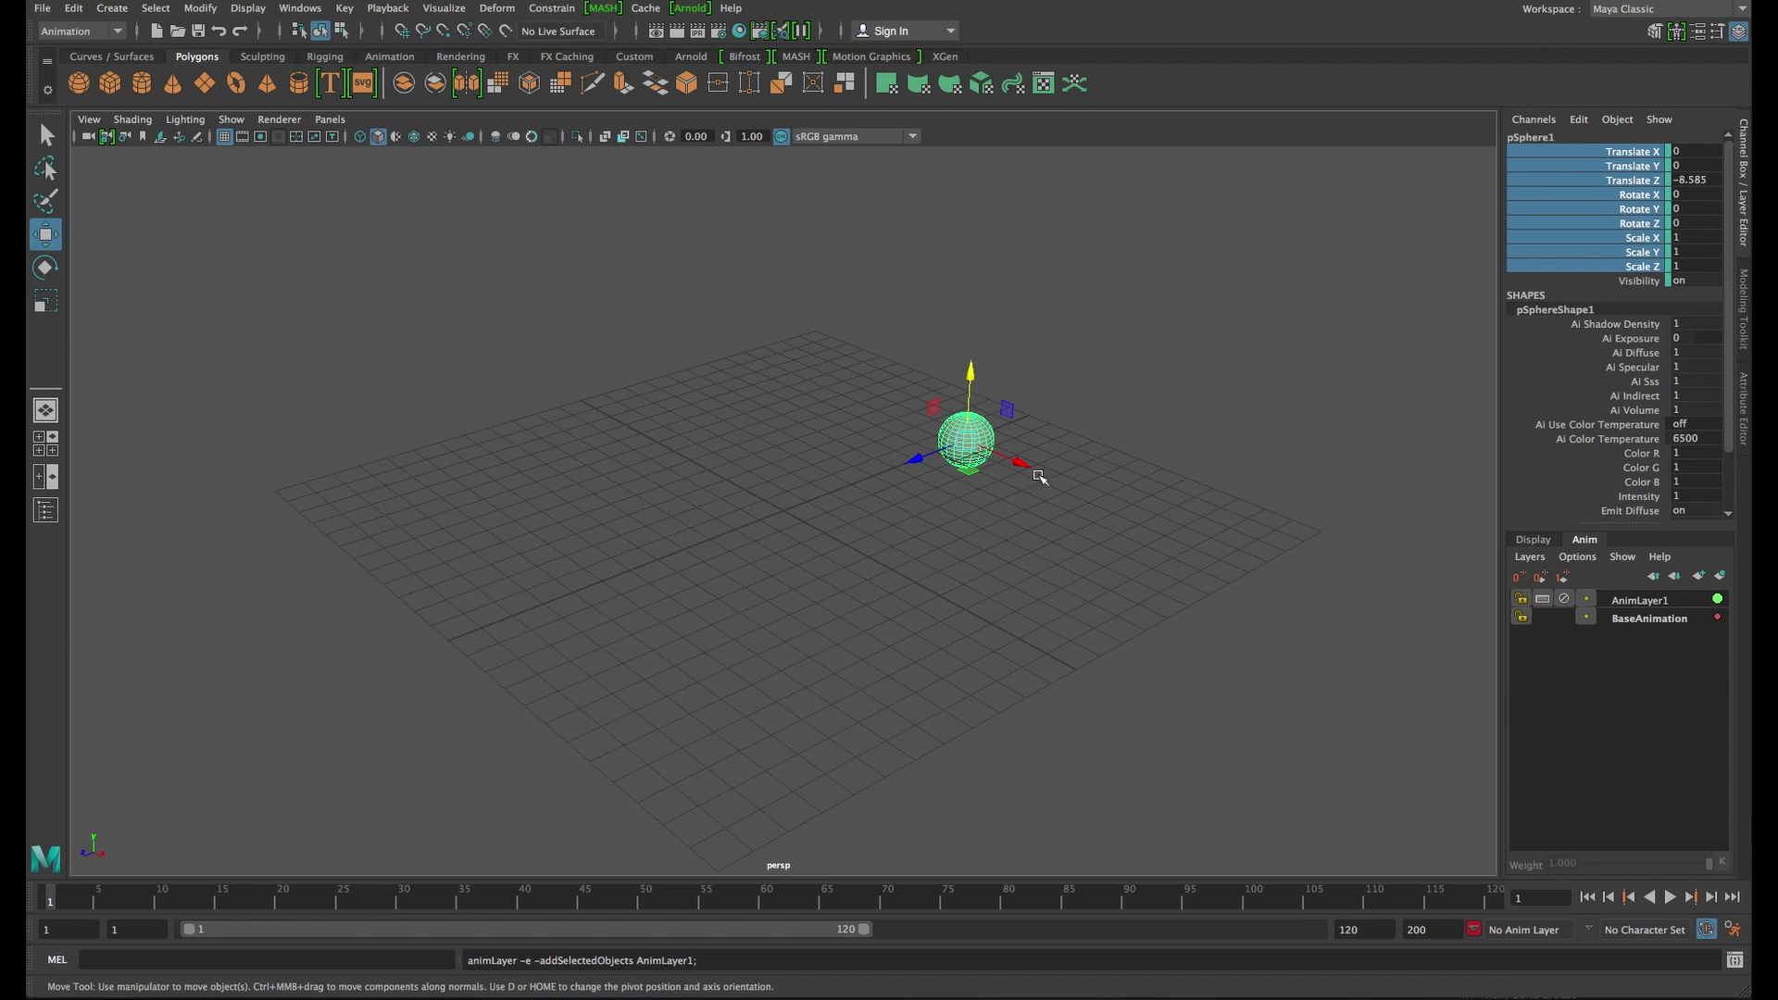
{"action": "left_click", "coordinate": [1562, 243]}
{"action": "left_click", "coordinate": [1564, 267], "text": "shift"}
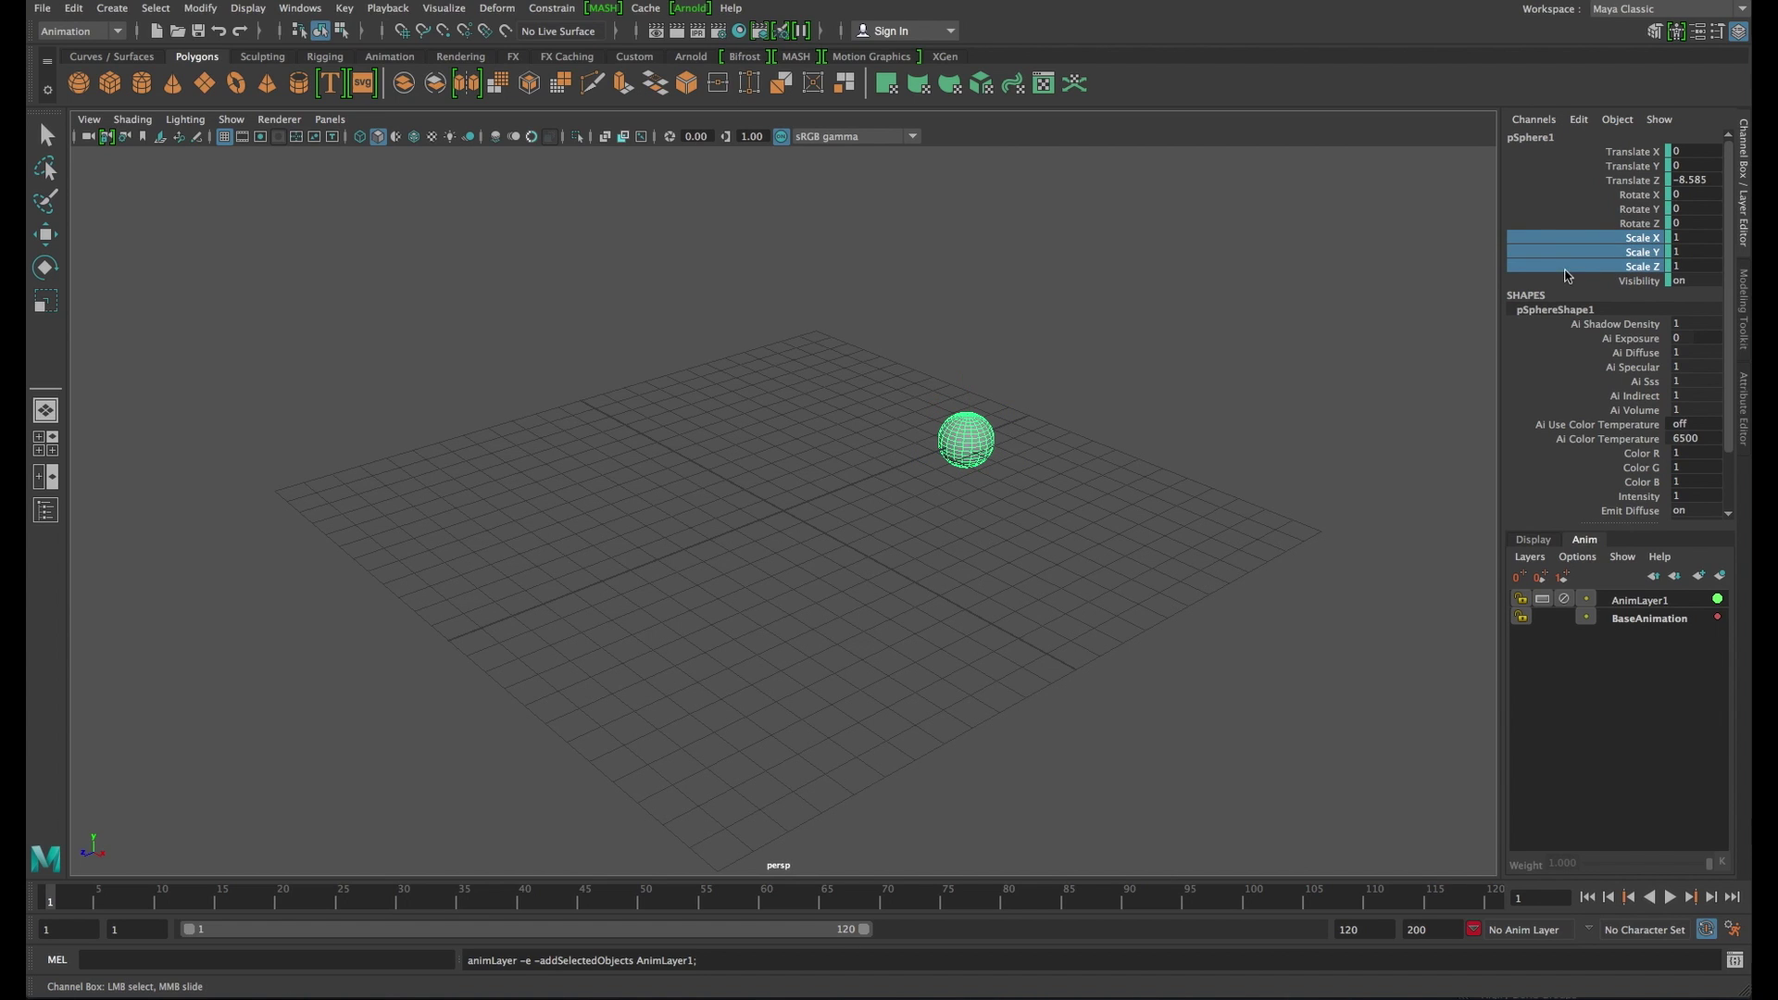
{"action": "right_click", "coordinate": [1568, 257]}
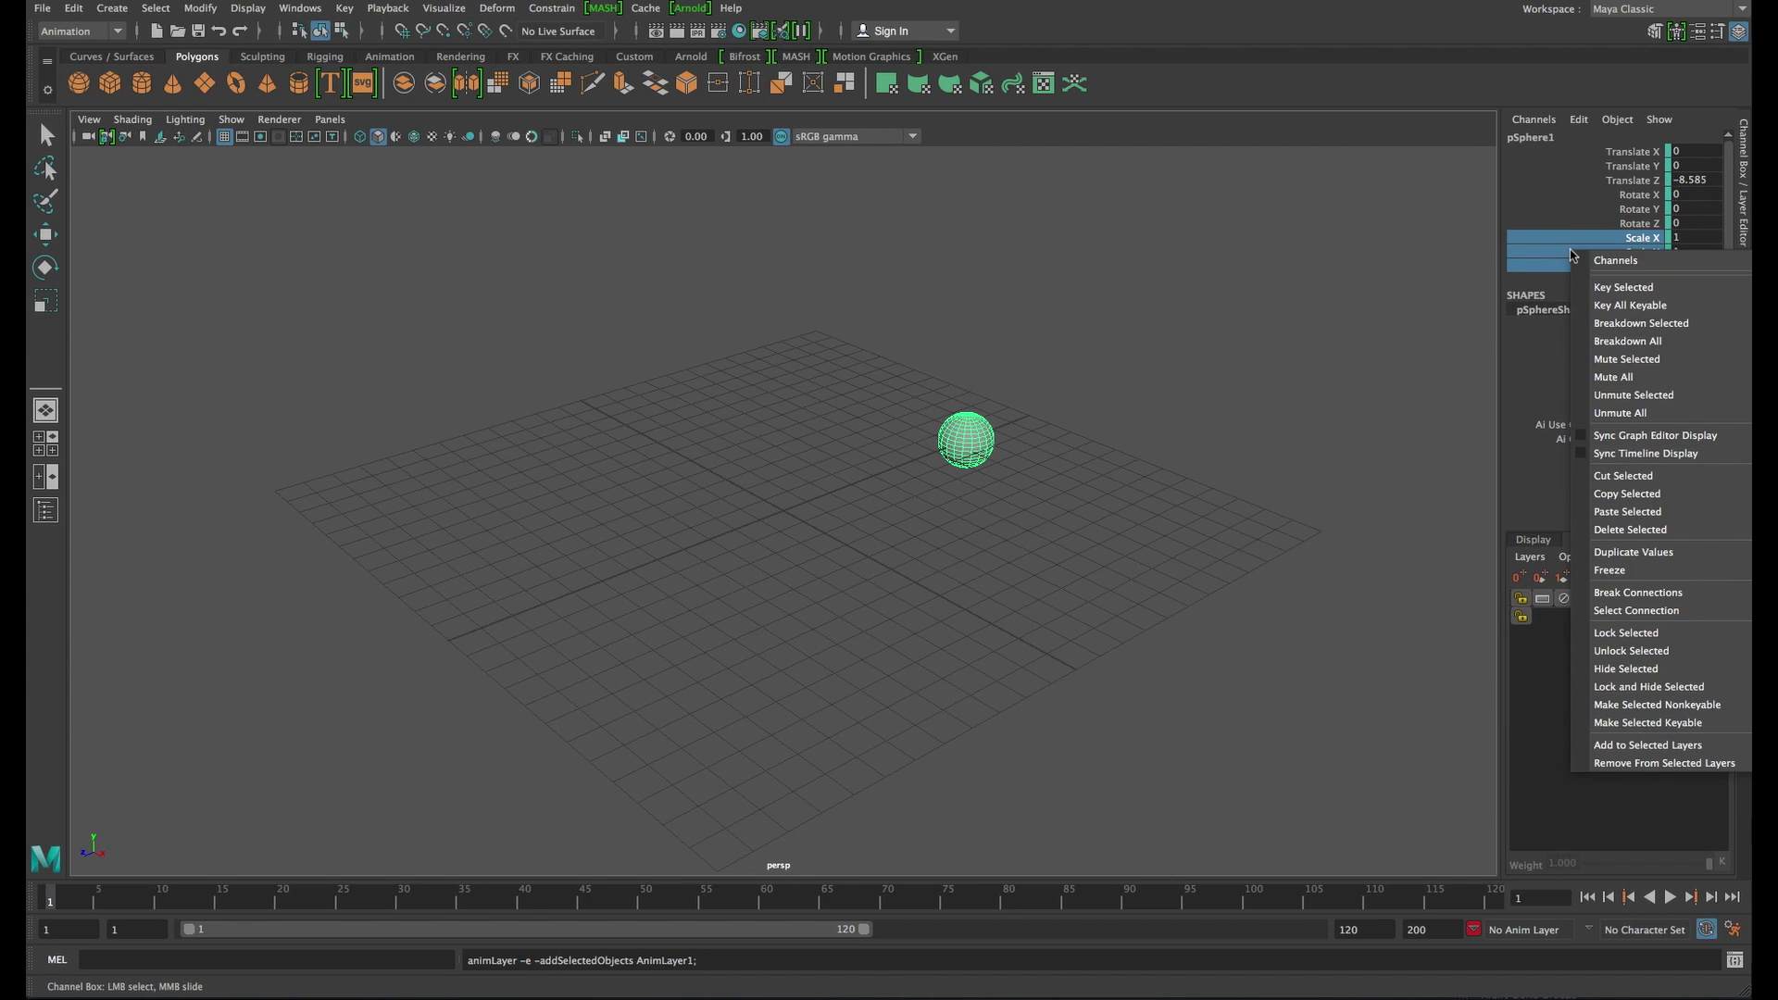
{"action": "left_click", "coordinate": [1613, 287]}
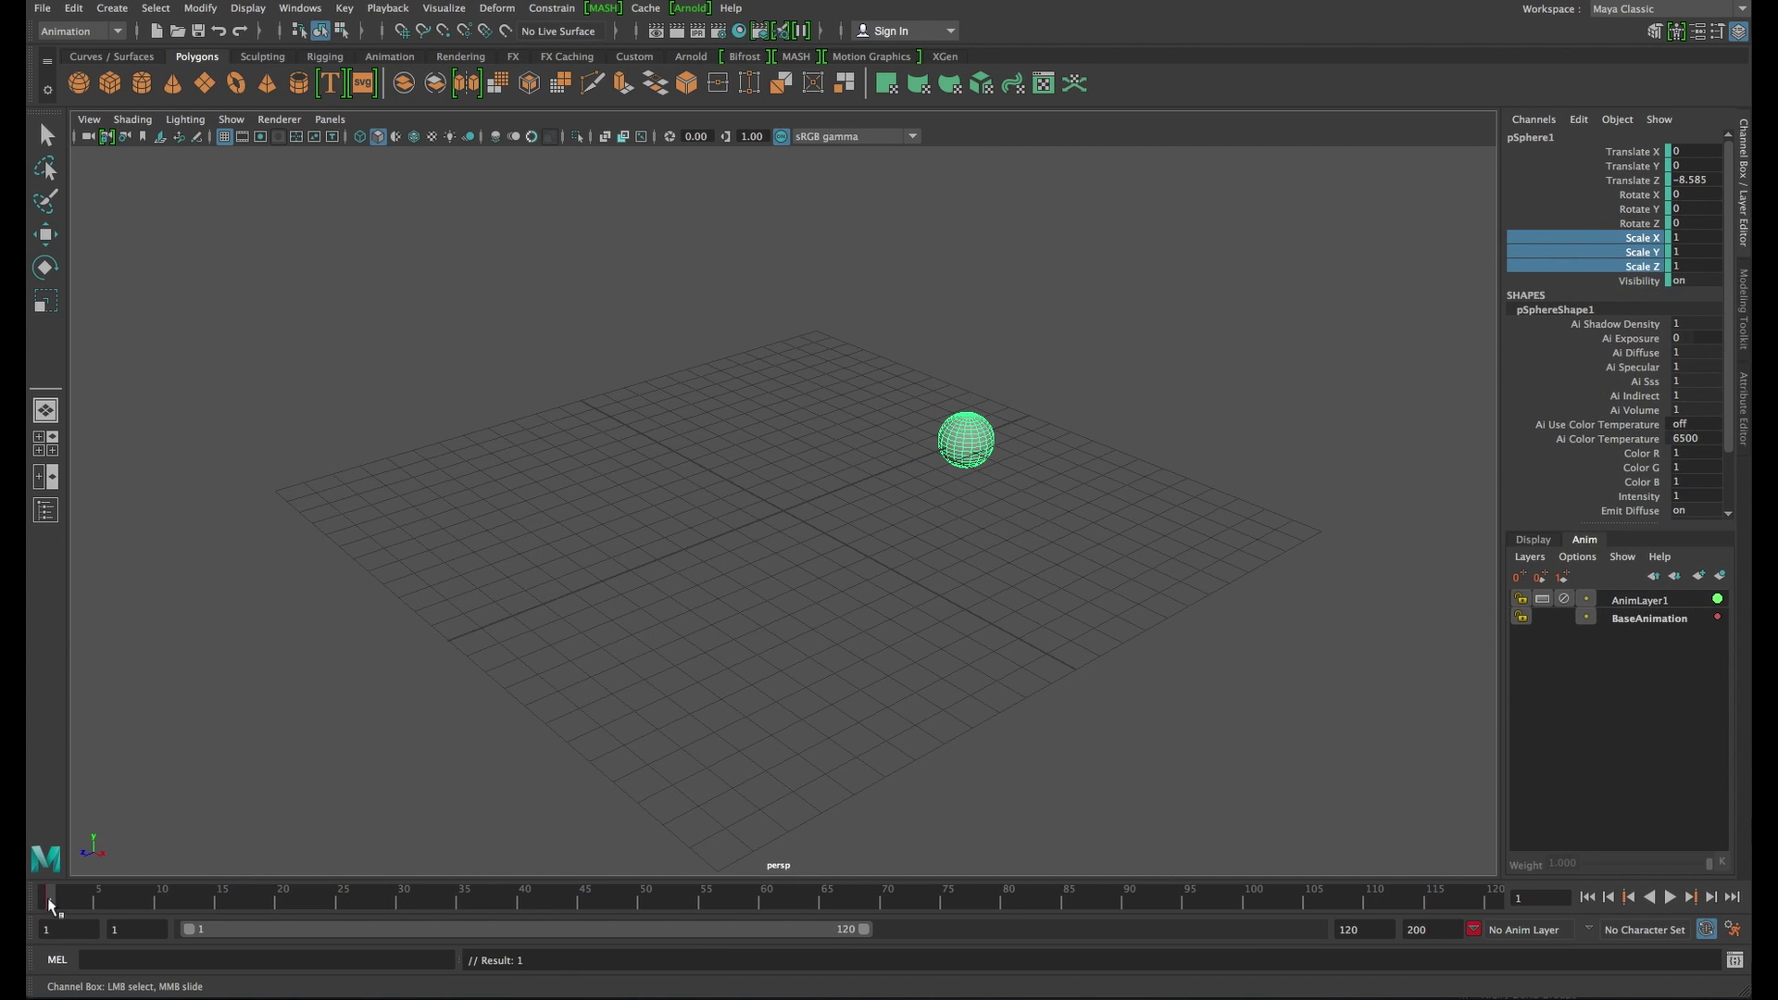
At frame 30, stretch the sphere vertically to a Scale Y of about 3.16
{"action": "left_click_drag", "start_coordinate": [51, 906], "coordinate": [404, 934]}
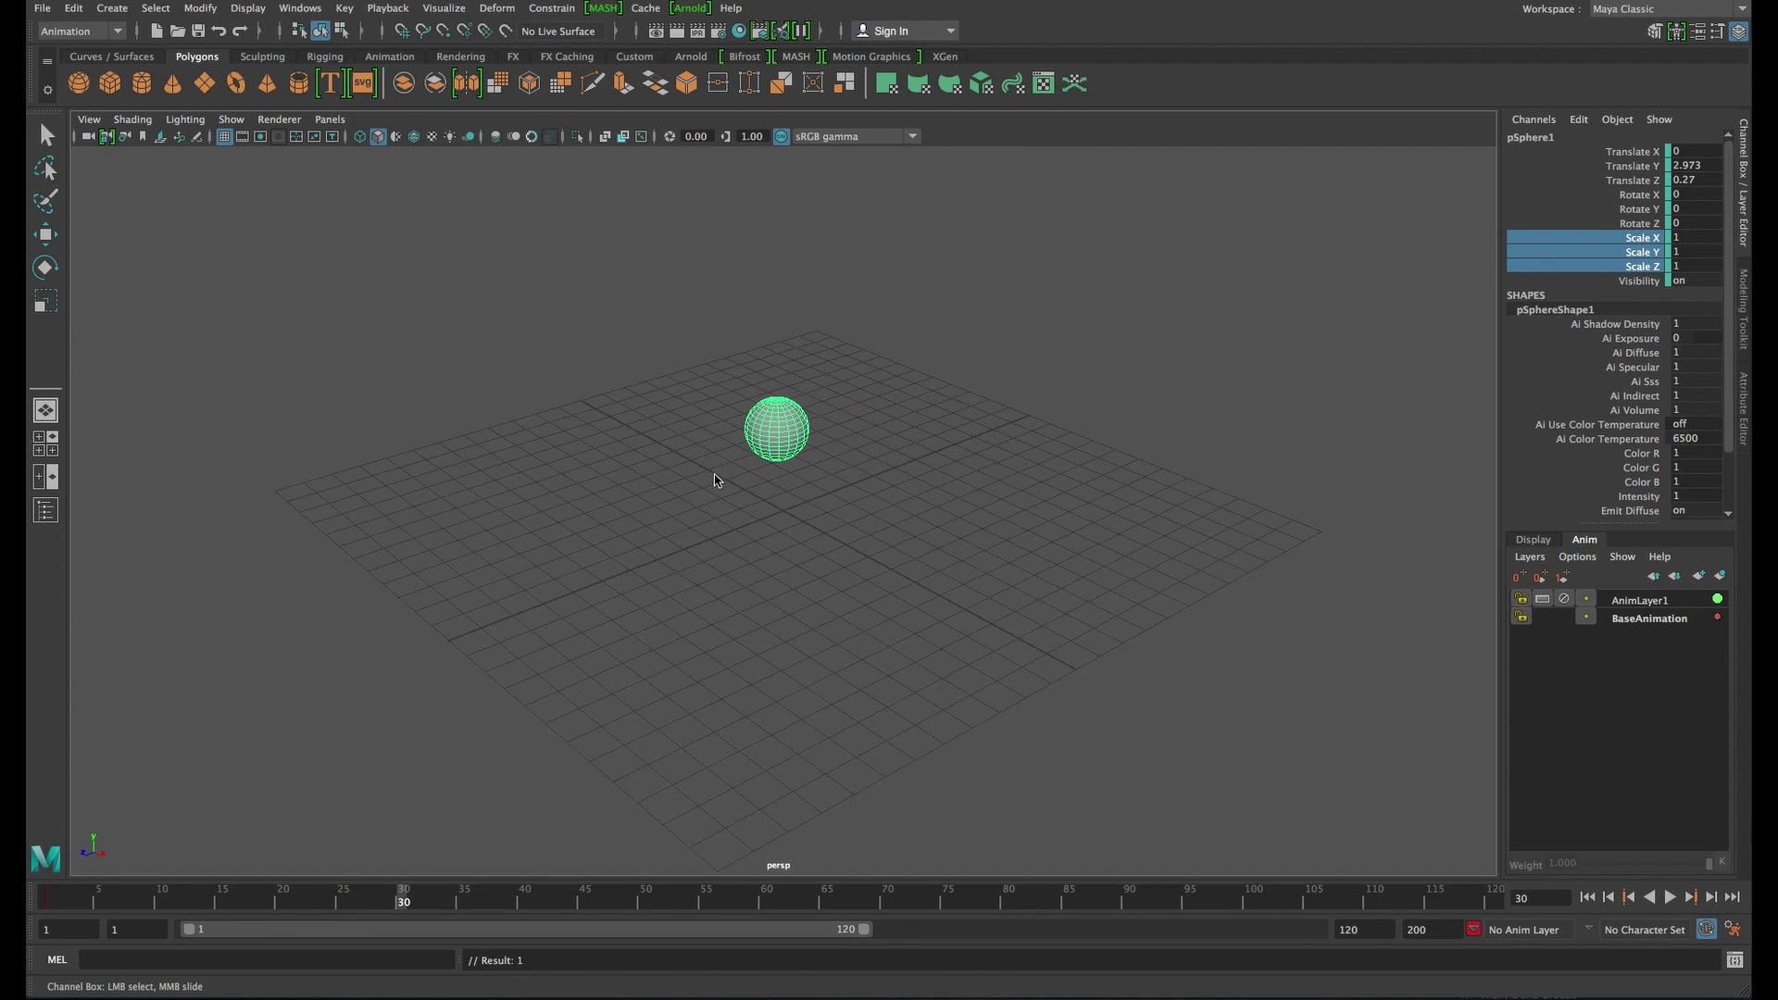
{"action": "key", "text": "r"}
{"action": "left_click_drag", "start_coordinate": [785, 372], "coordinate": [781, 237]}
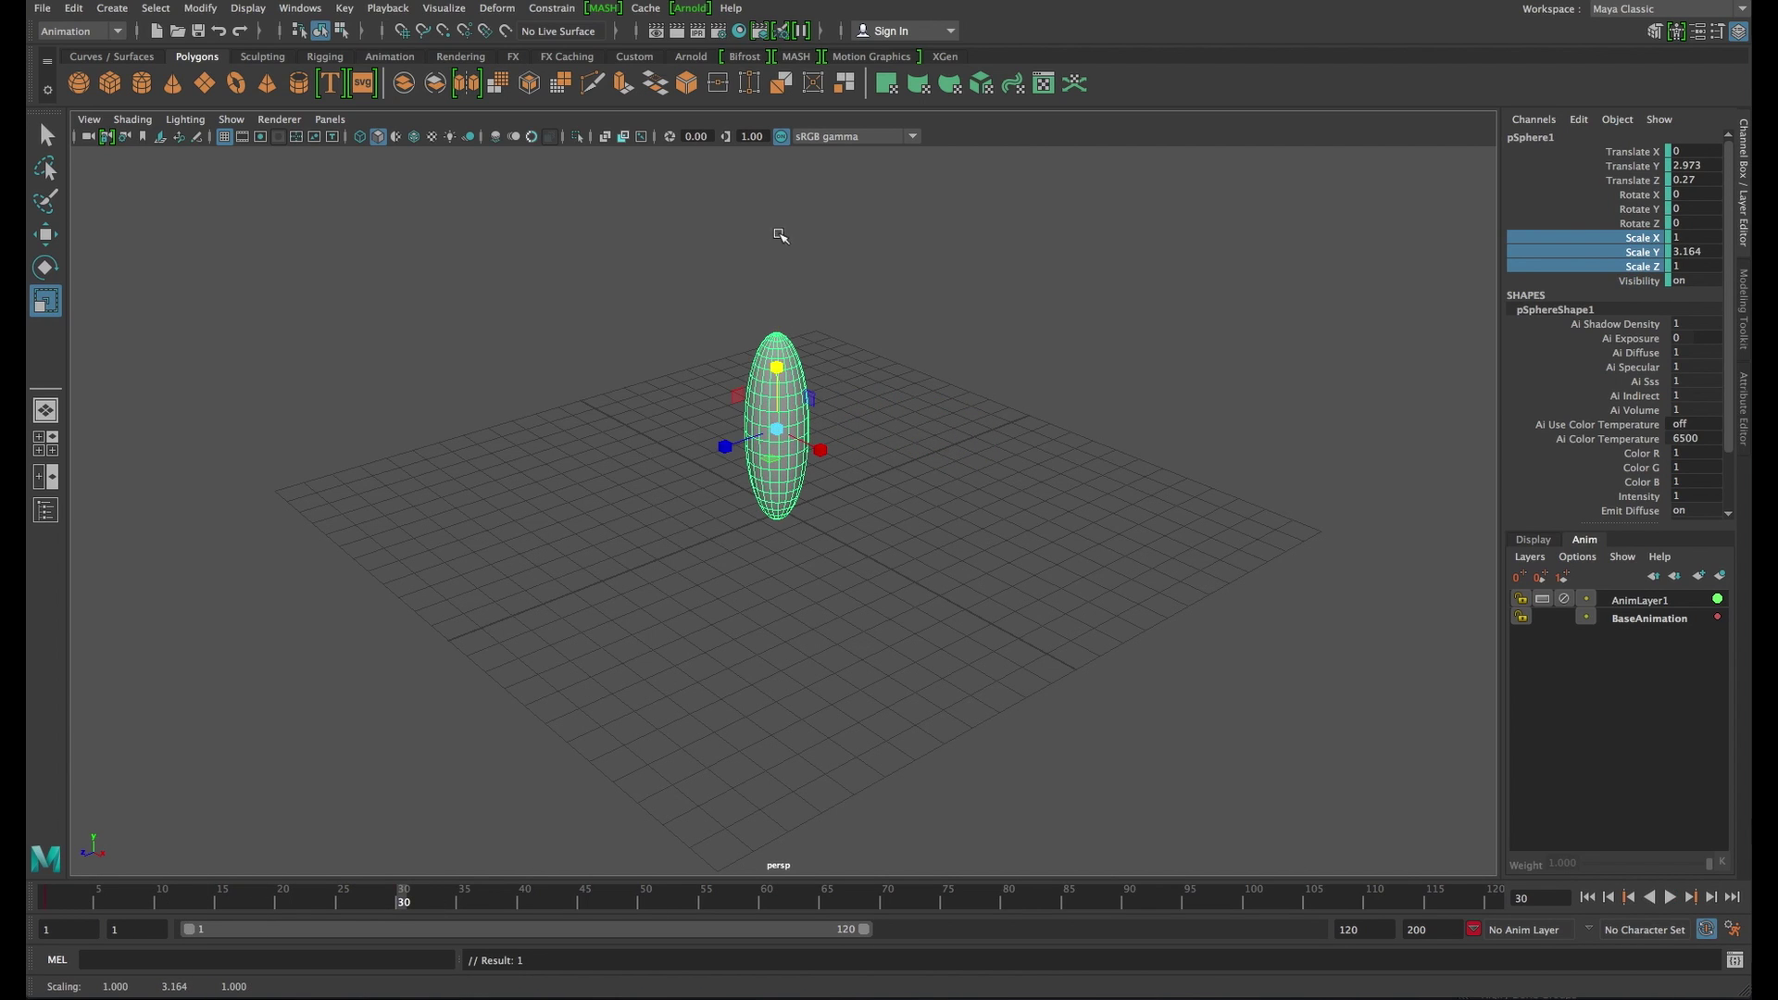
At frame 60, scale the sphere vertically to a Scale Y of about 0.88 and play through the scale animation
{"action": "left_click", "coordinate": [765, 910]}
{"action": "left_click_drag", "start_coordinate": [519, 557], "coordinate": [521, 598]}
{"action": "key", "text": "alt+v"}
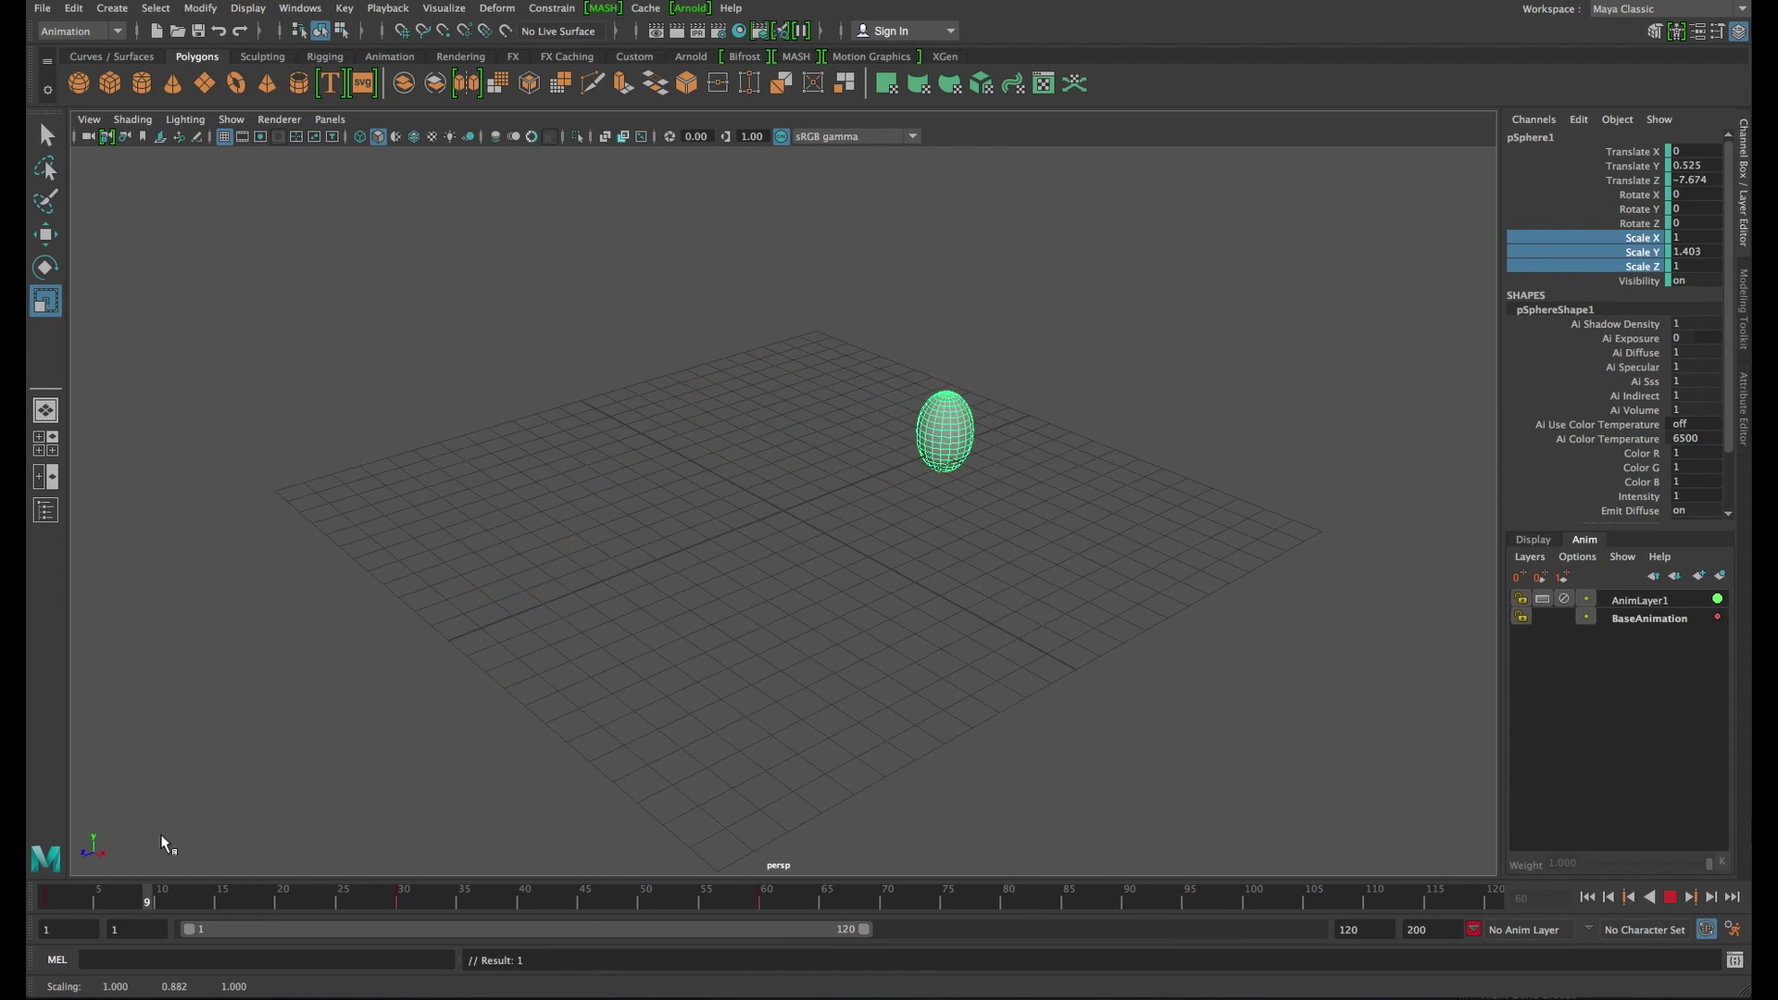
{"action": "key", "text": "alt+v"}
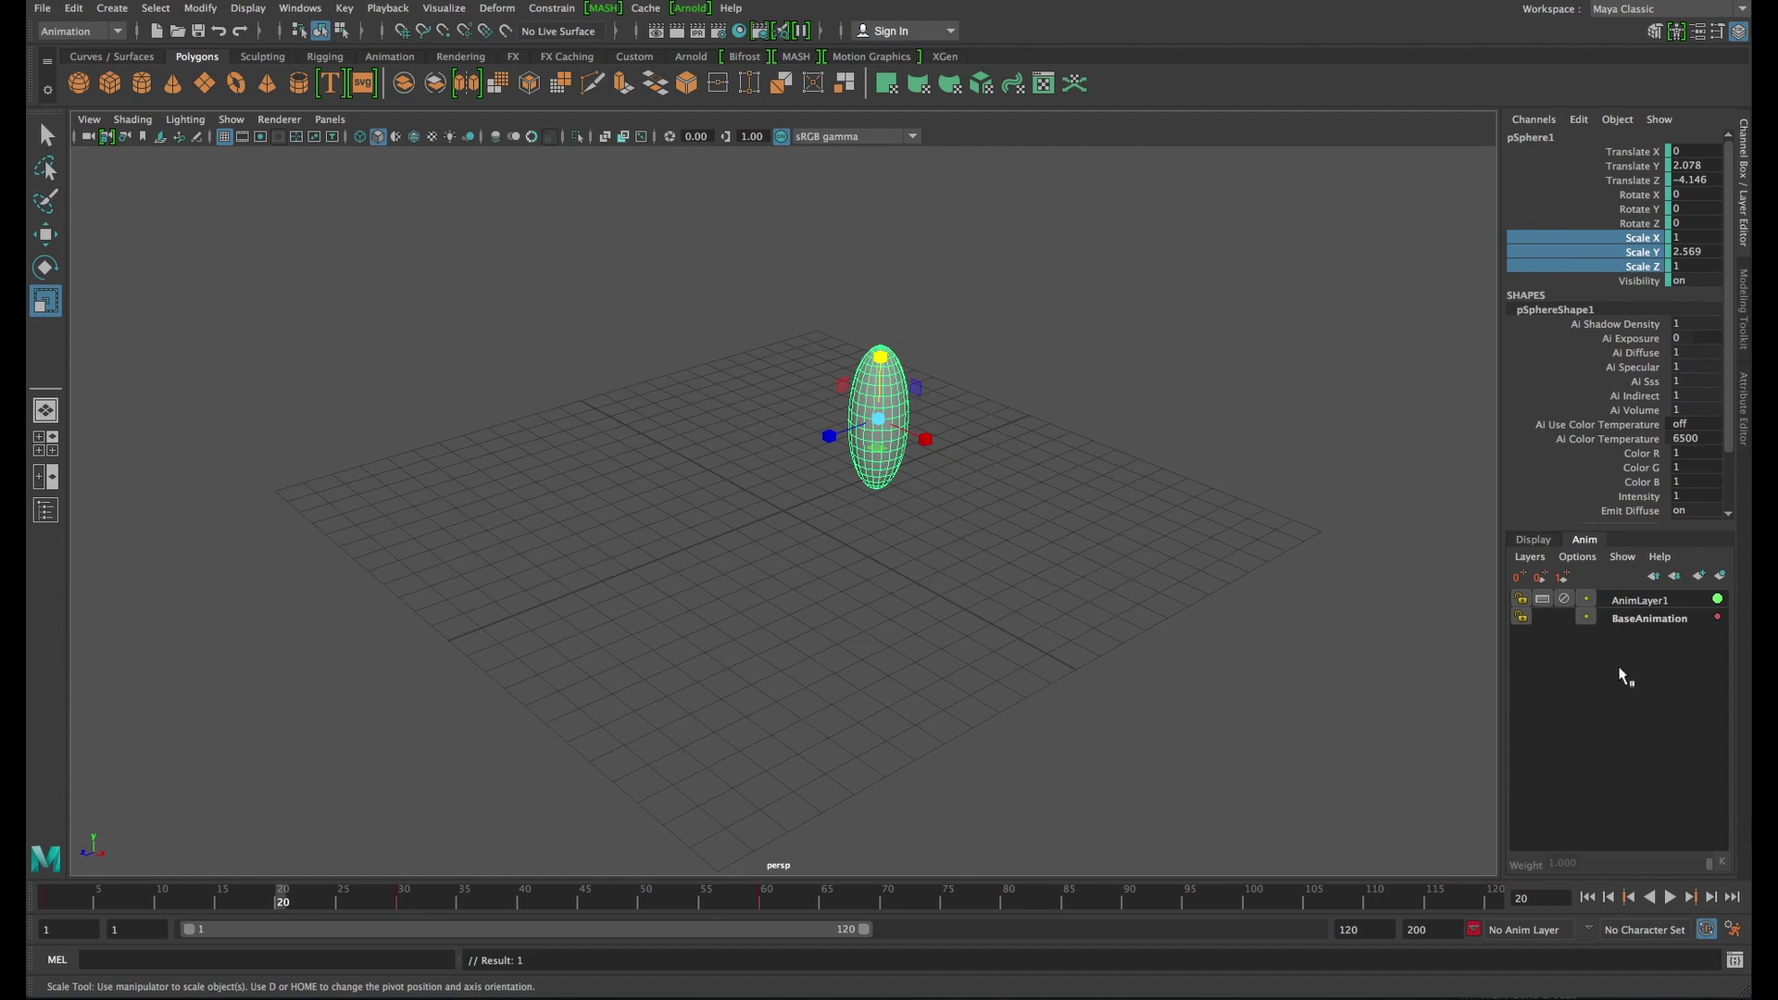
Set the weight of AnimLayer1 to 0 and play and scrub the sphere's base motion
{"action": "left_click", "coordinate": [1638, 602]}
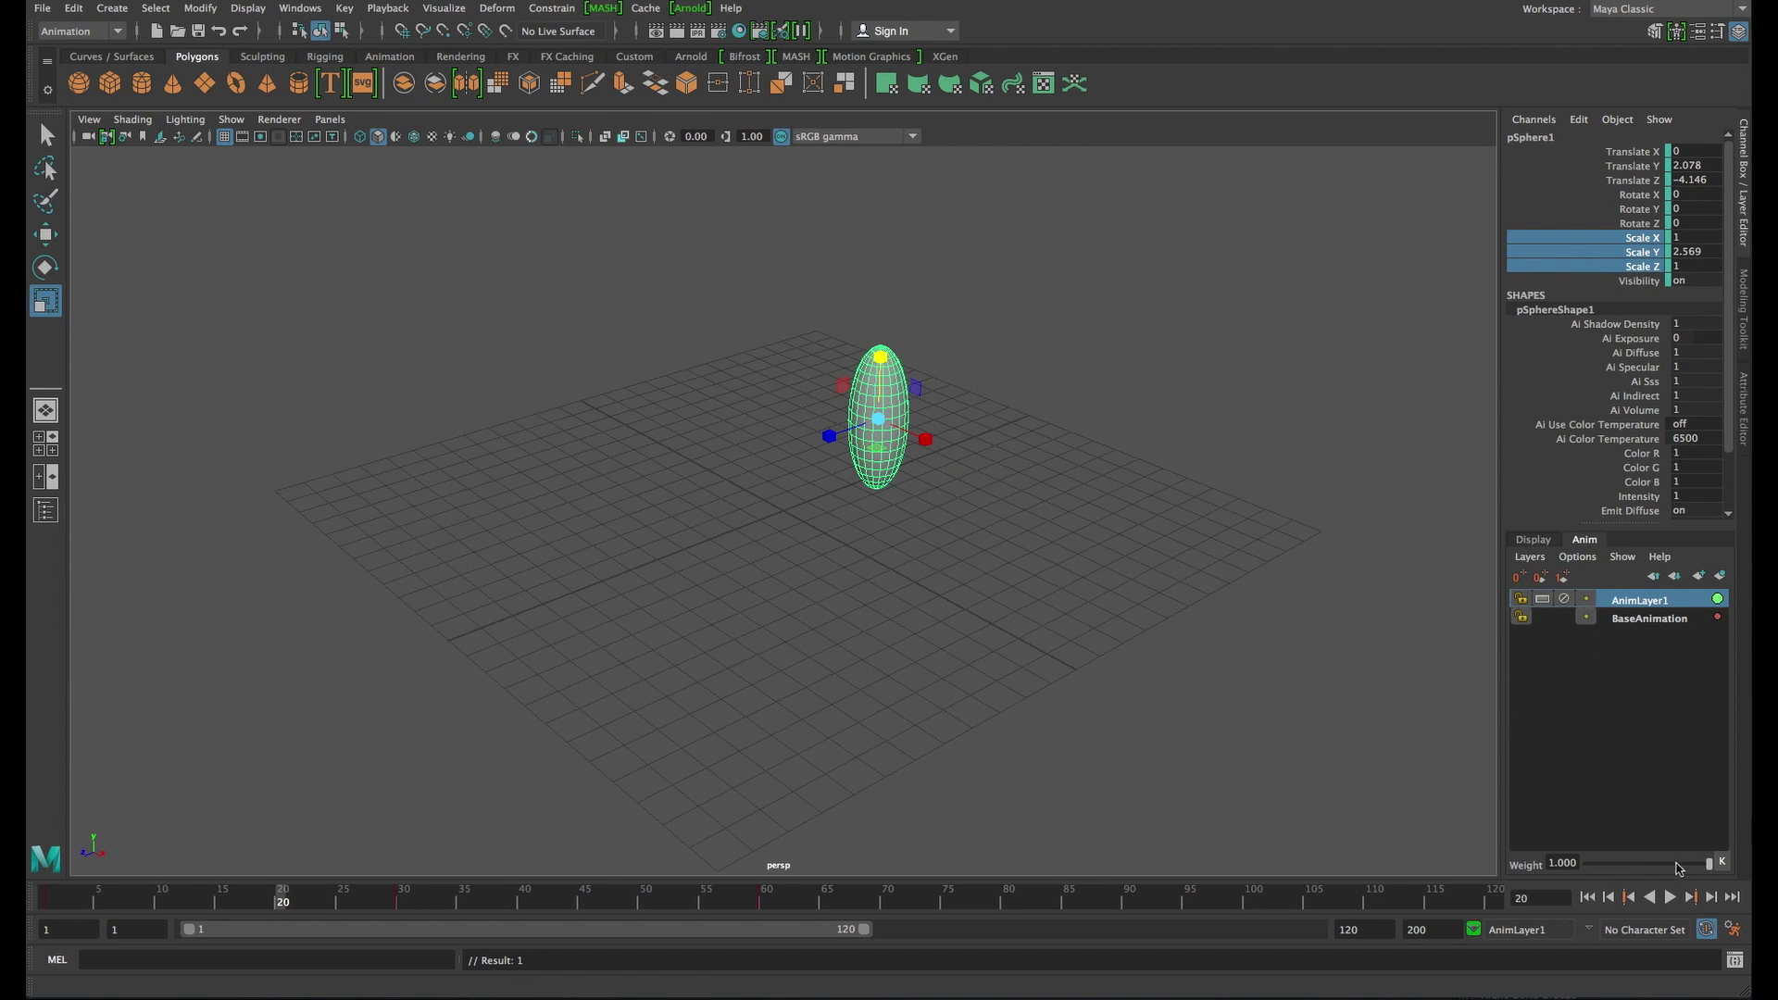
{"action": "left_click_drag", "start_coordinate": [1679, 867], "coordinate": [1480, 868]}
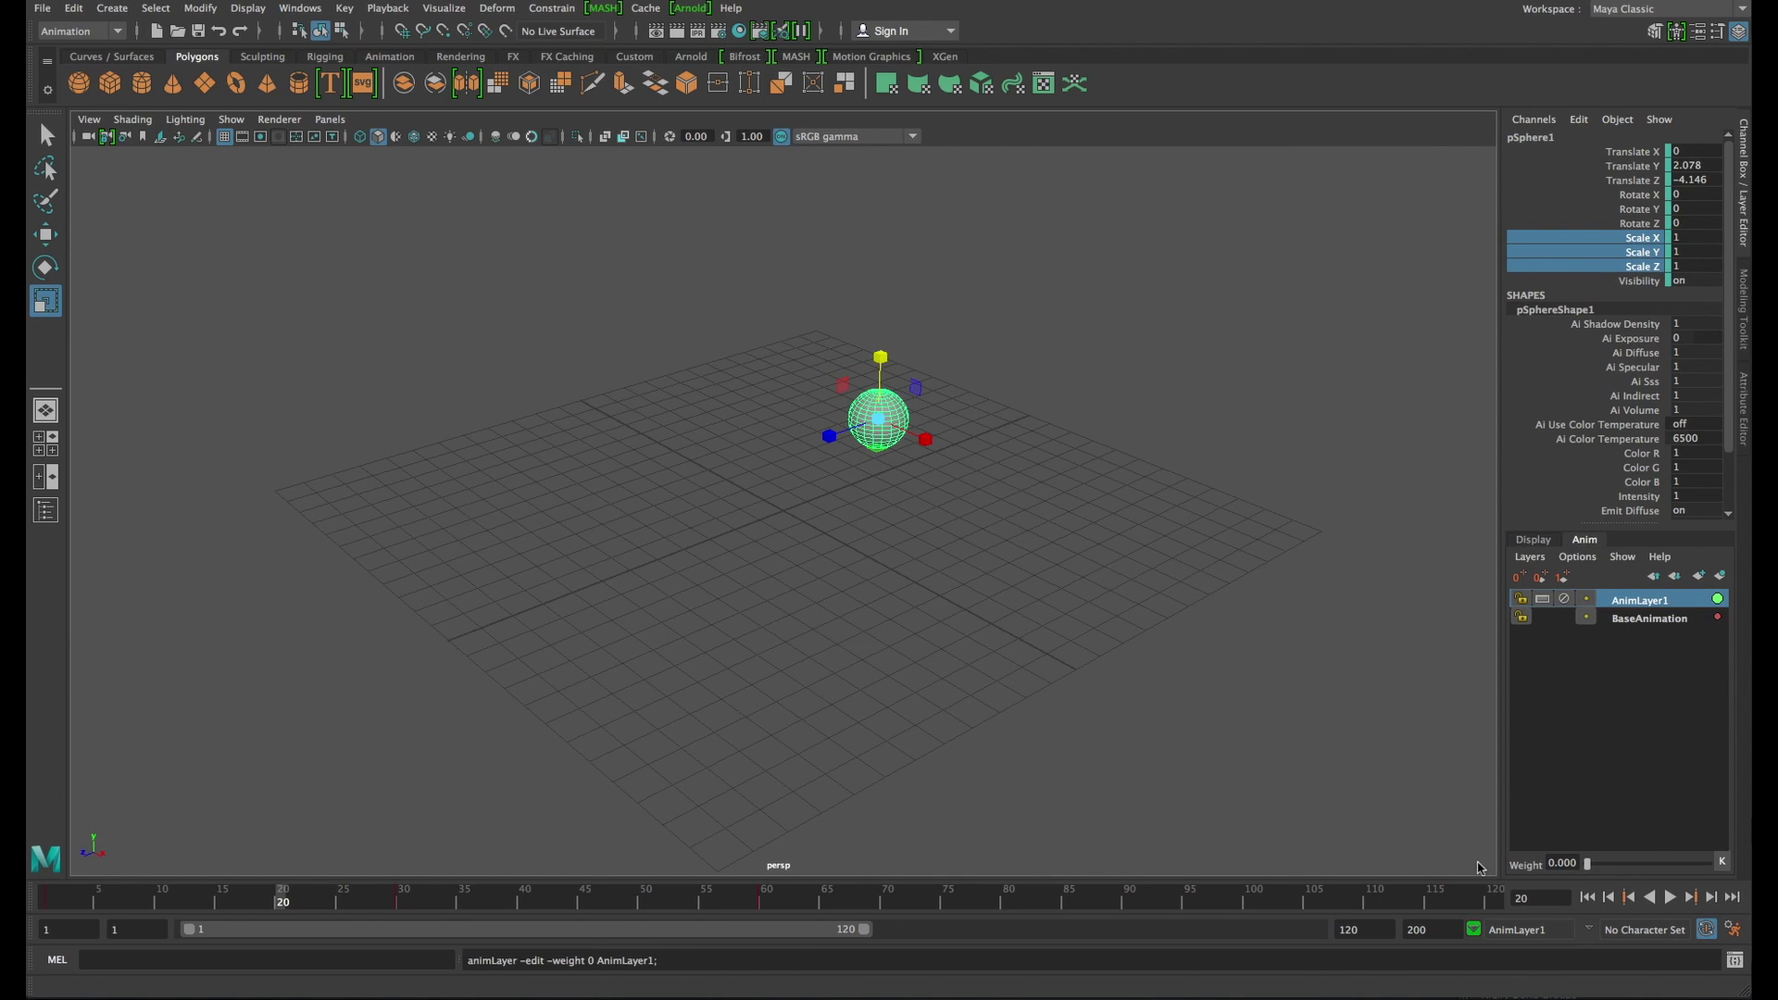
{"action": "key", "text": "alt+v"}
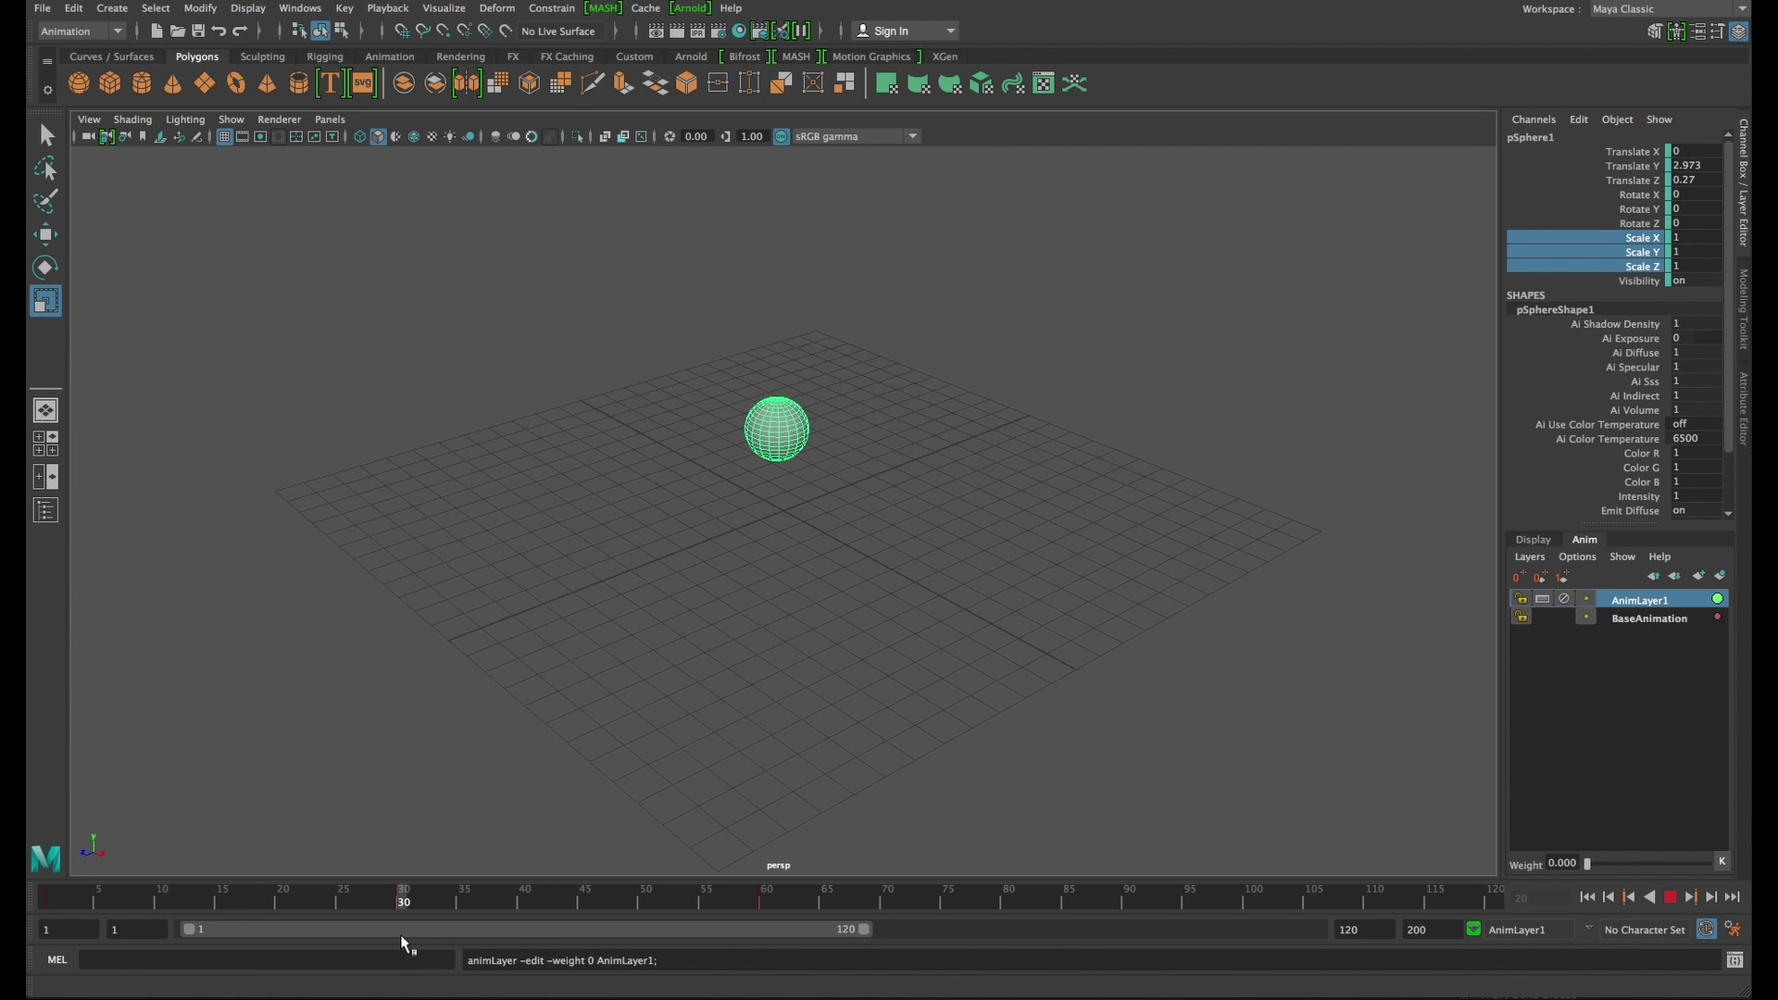
{"action": "left_click_drag", "start_coordinate": [404, 944], "coordinate": [405, 944]}
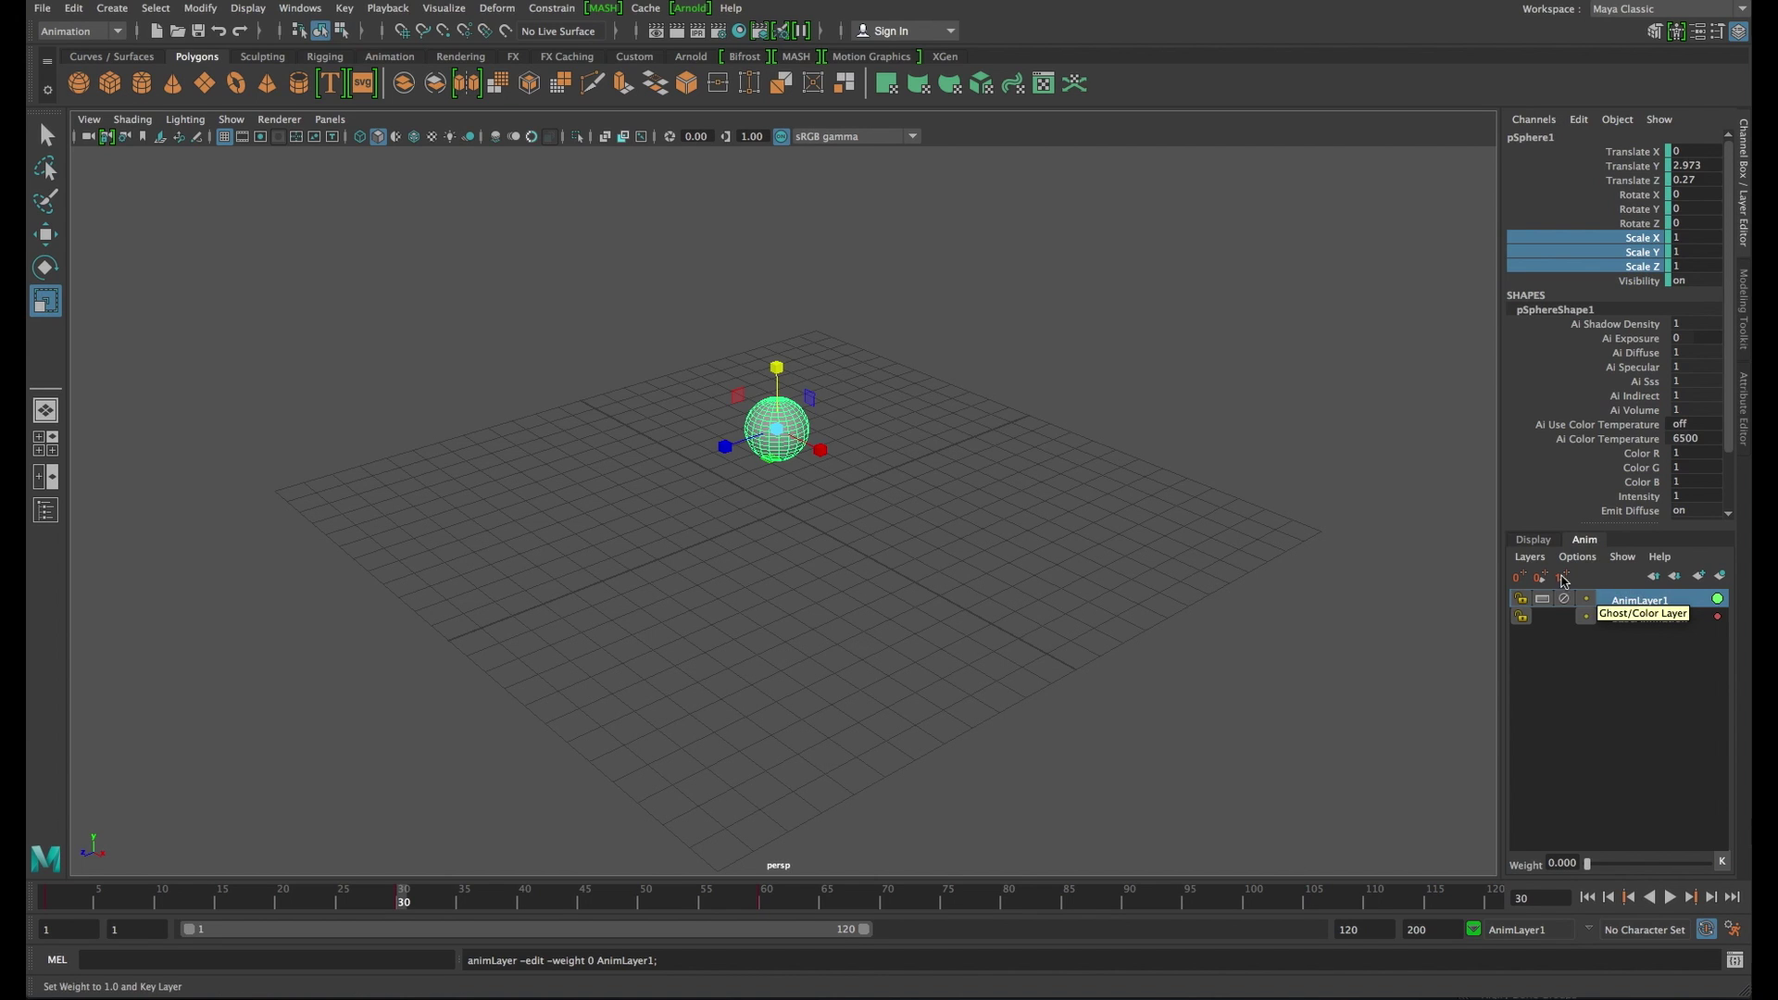
{"action": "left_click_drag", "start_coordinate": [1603, 871], "coordinate": [1498, 866]}
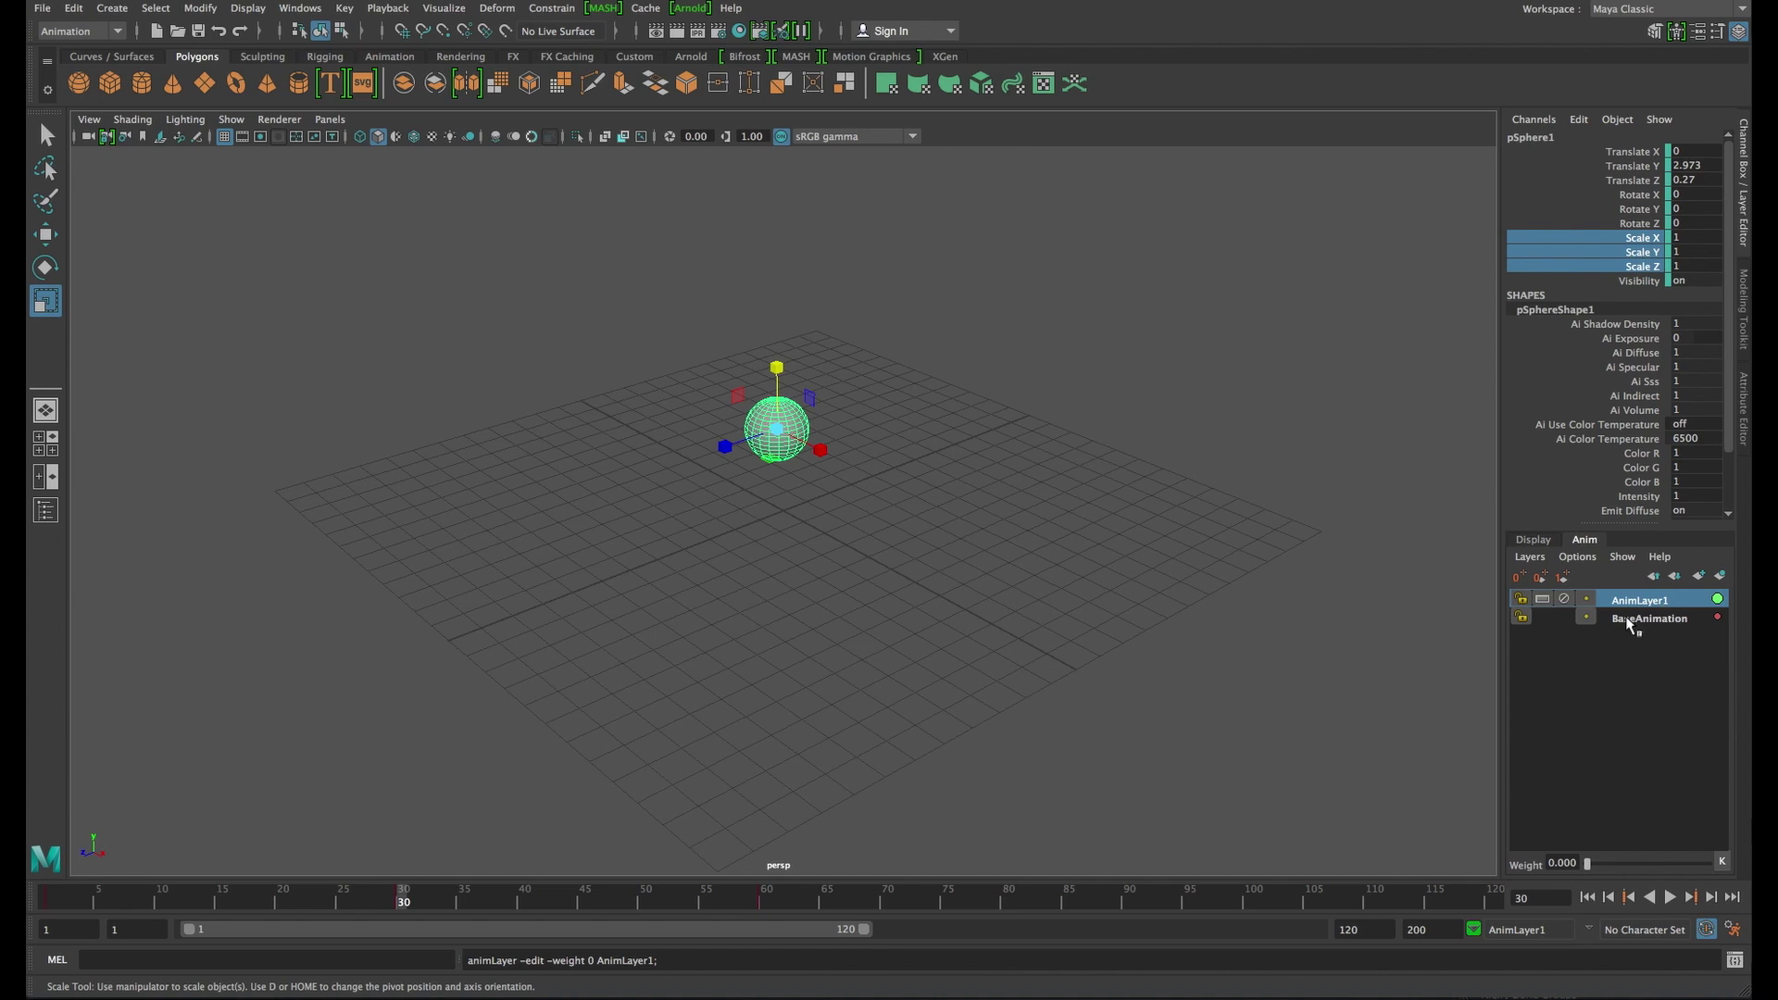
{"action": "key", "text": "alt+v"}
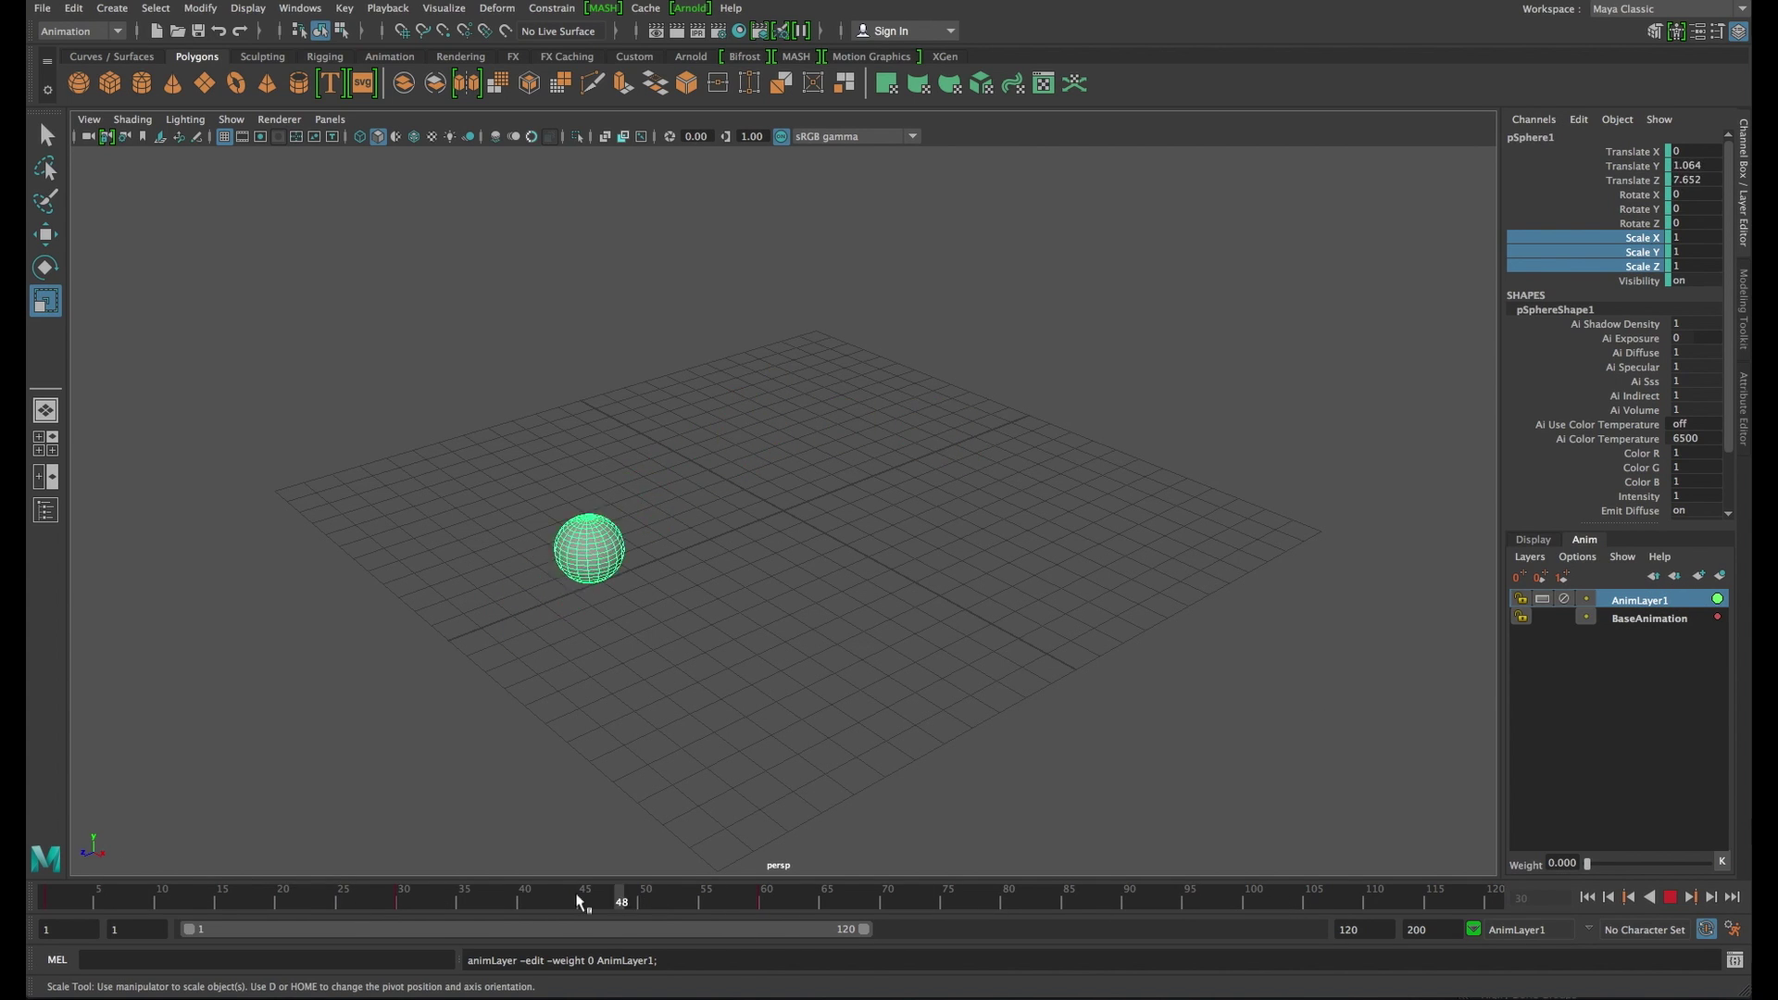
{"action": "key", "text": "alt+v"}
Restore the weight of AnimLayer1 to 1 and scrub the combined motion and stretch animation
{"action": "left_click_drag", "start_coordinate": [1589, 864], "coordinate": [1709, 863]}
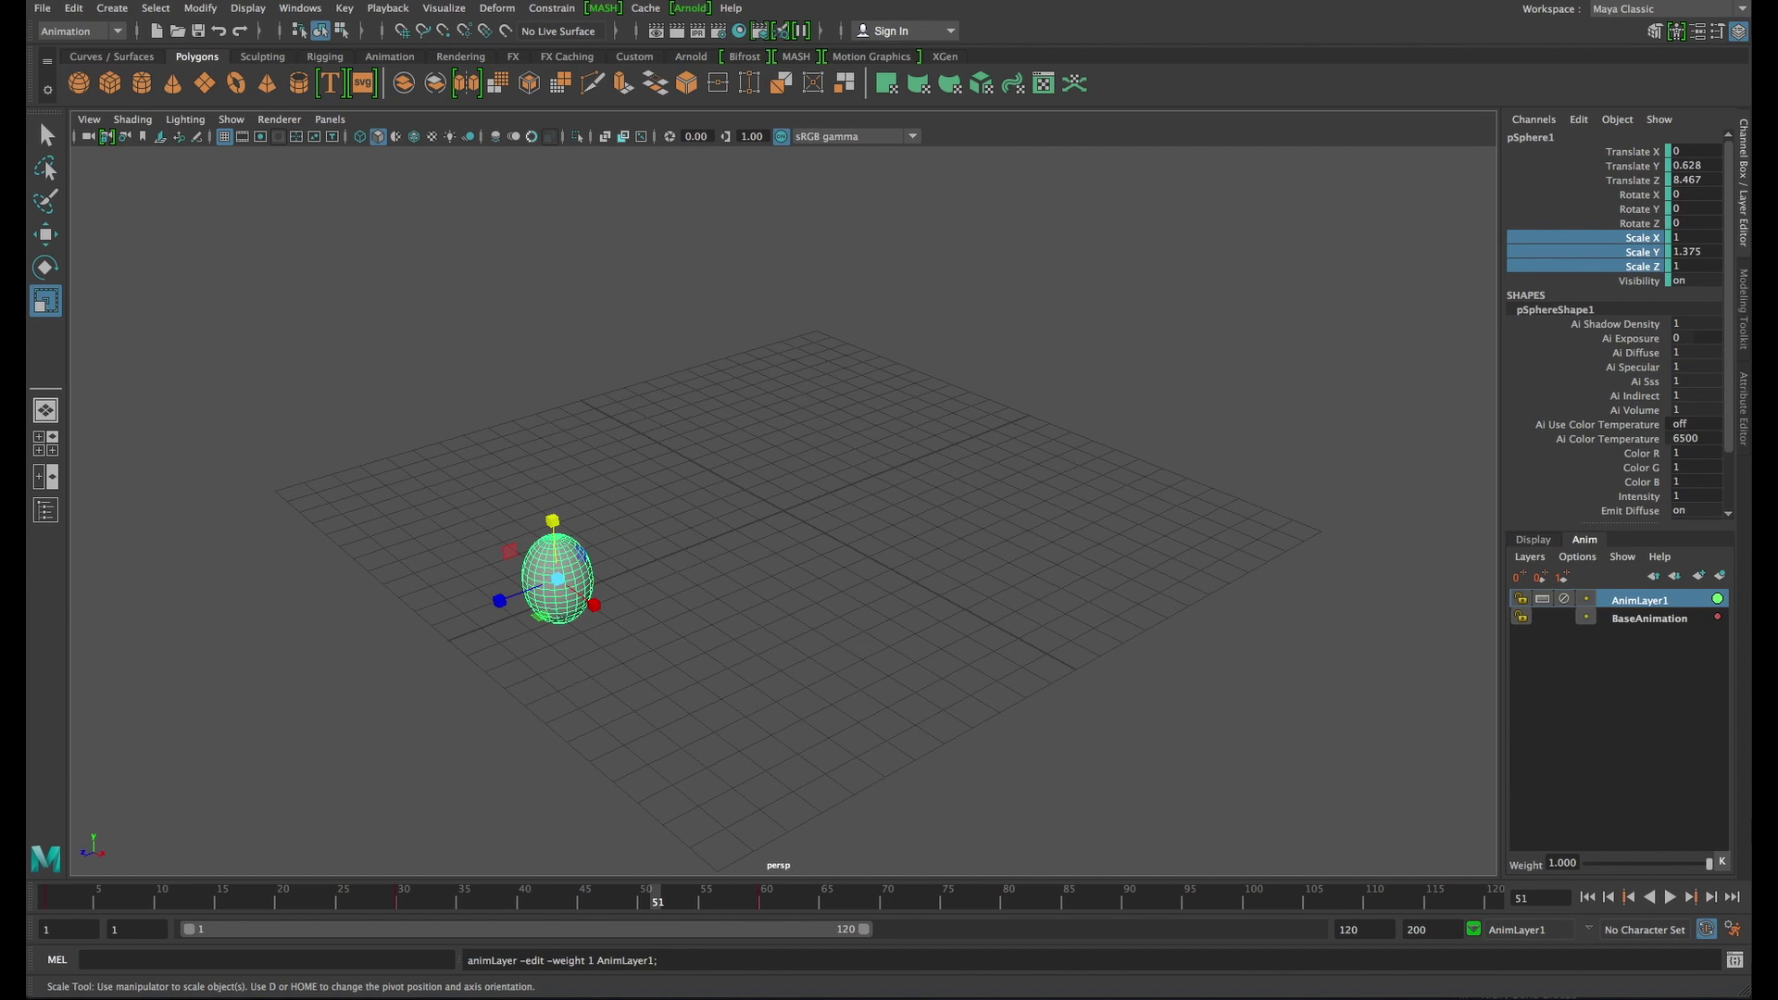
{"action": "key", "text": "alt+v"}
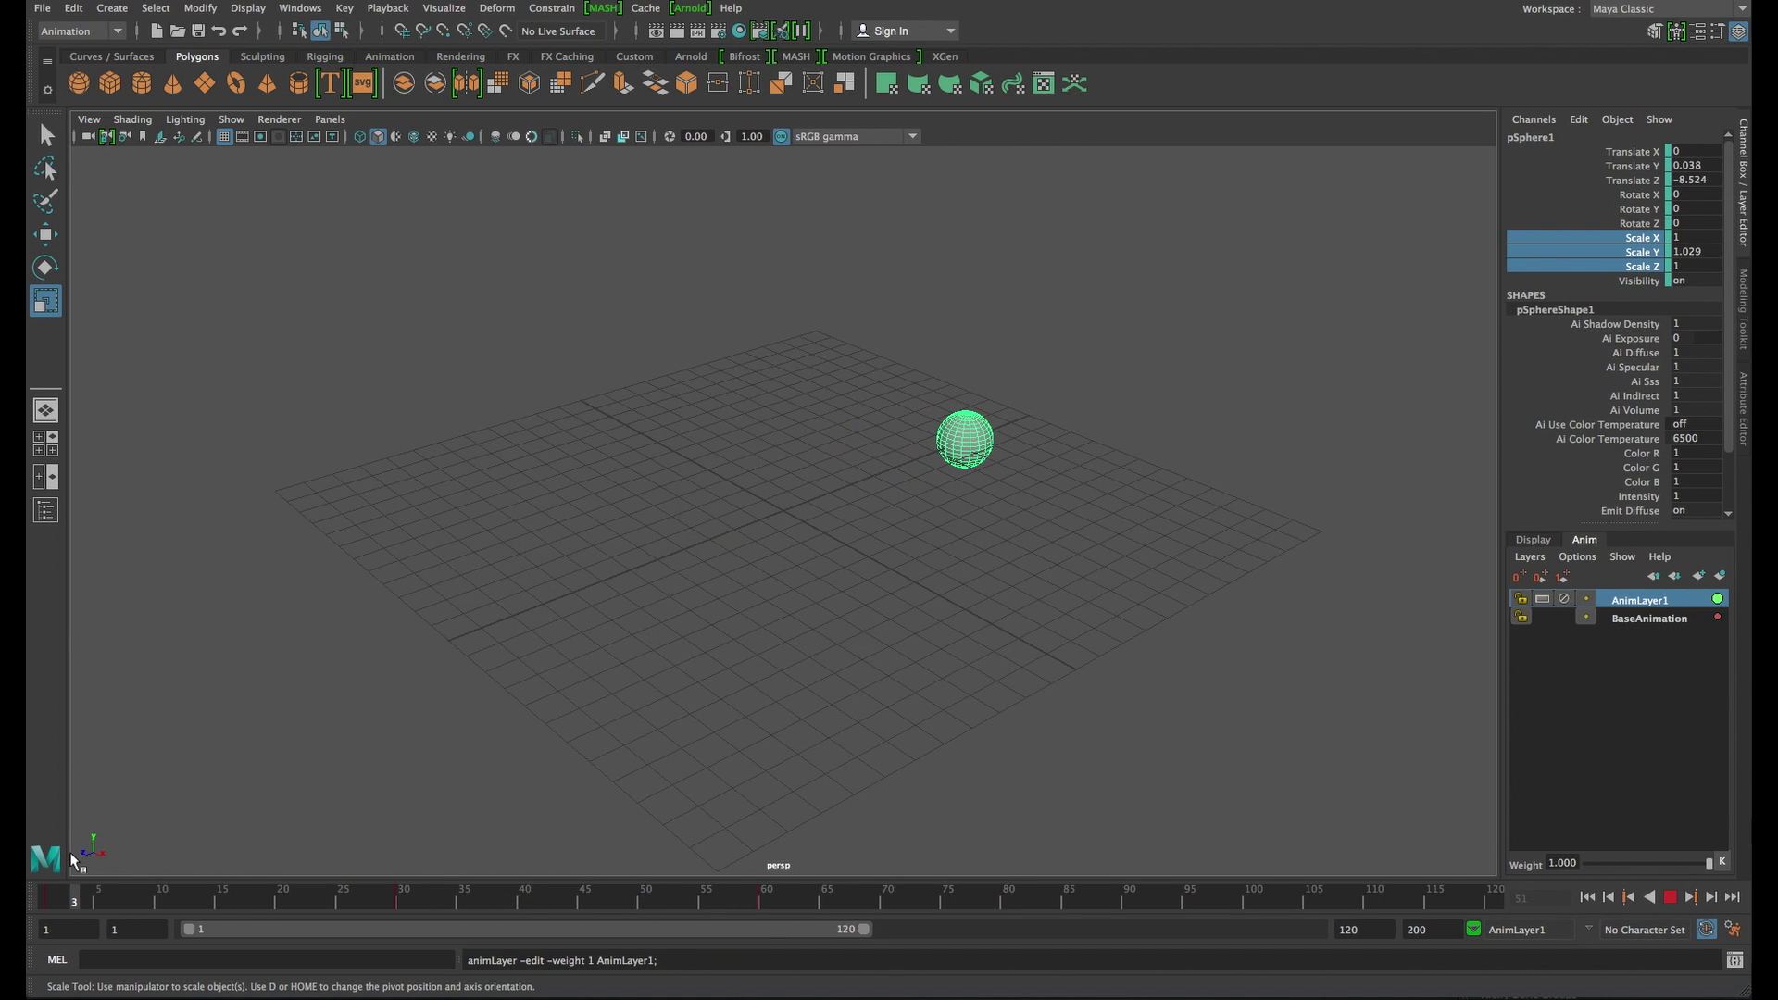
{"action": "key", "text": "alt+v"}
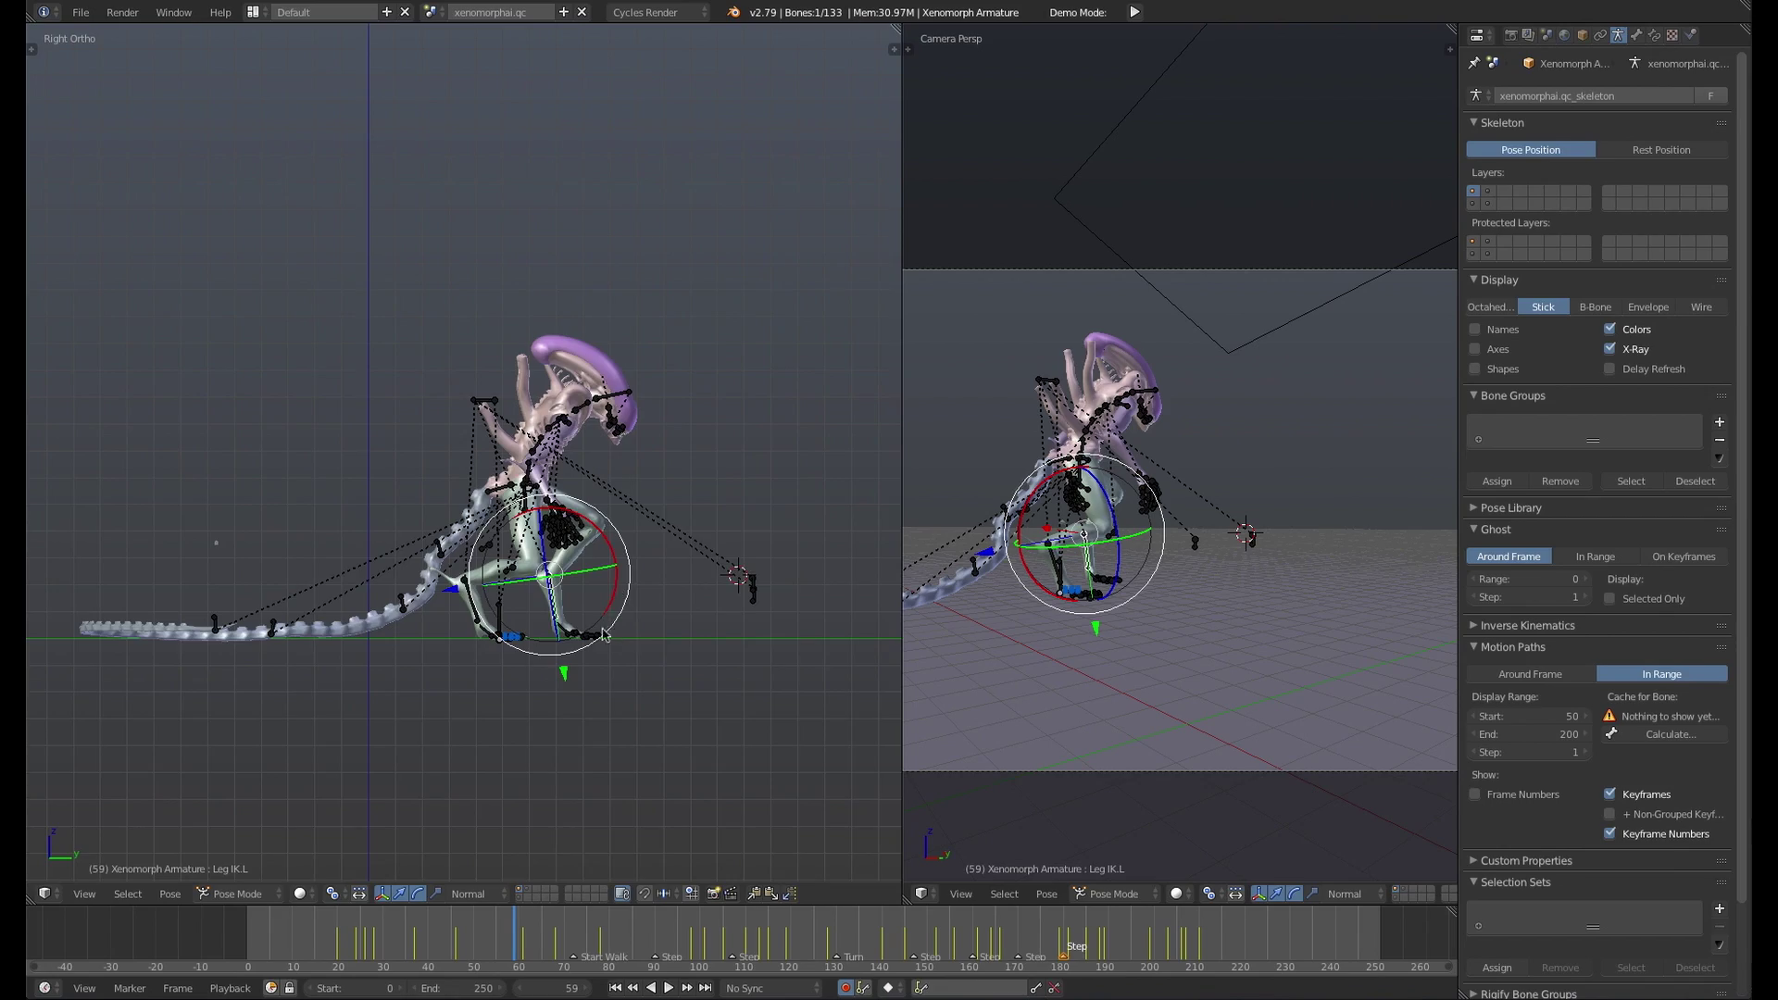
Switch to Blender and look over the Xenomorph armature in the side view
{"action": "middle_click_drag", "start_coordinate": [603, 636], "coordinate": [610, 590], "text": "shift"}
{"action": "middle_click_drag", "start_coordinate": [610, 590], "coordinate": [560, 625]}
{"action": "key", "text": "KP_3"}
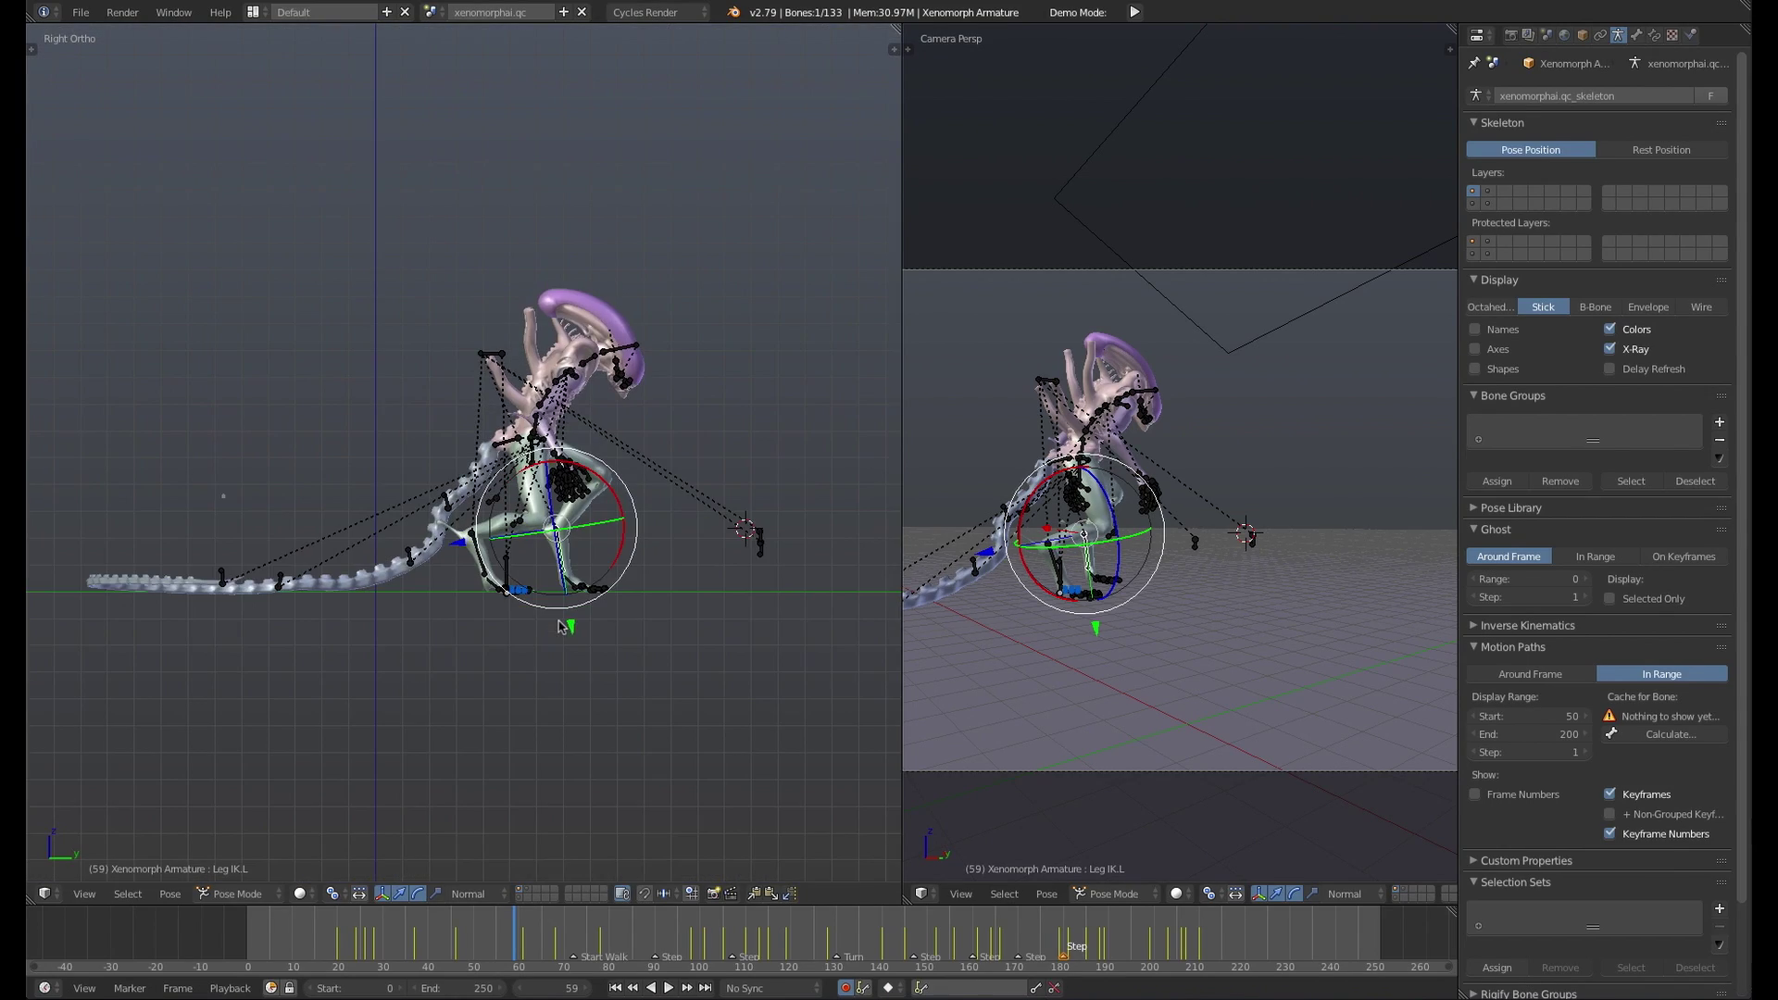
{"action": "middle_click_drag", "start_coordinate": [673, 429], "coordinate": [687, 467], "text": "shift"}
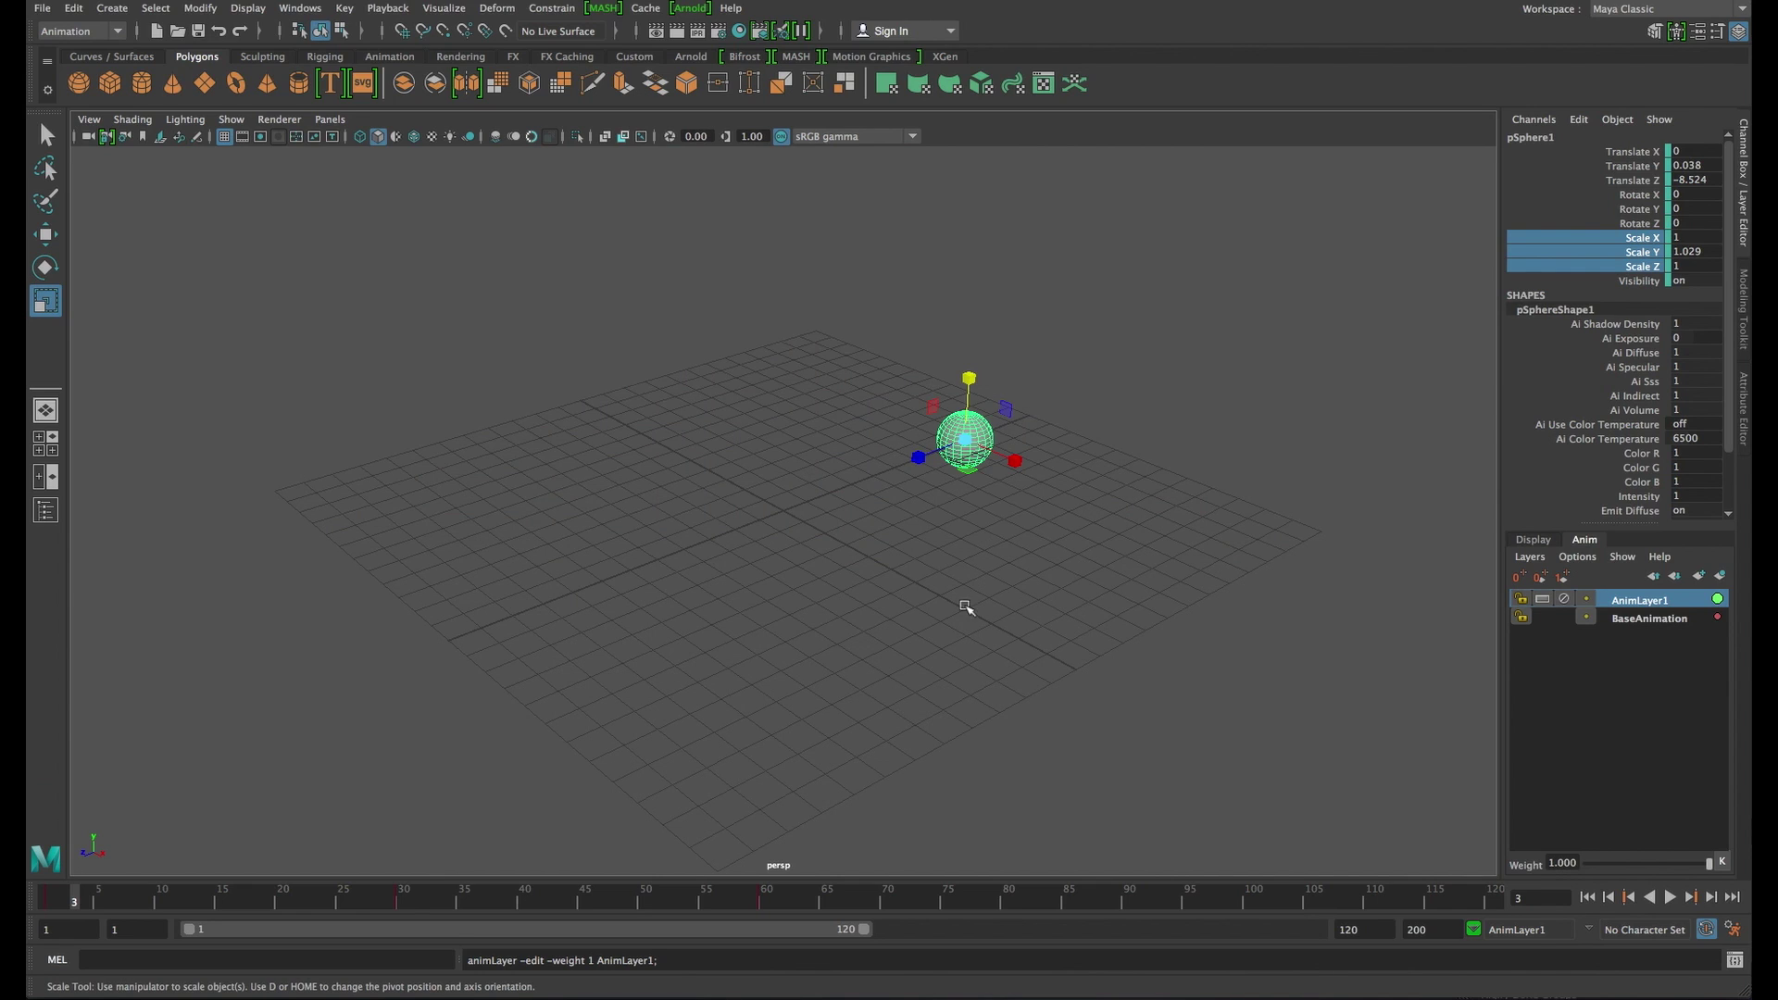
Switch to Maya and squash the sphere on AnimLayer1 to a Scale Y of about 0.55 at frame 1
{"action": "left_click_drag", "start_coordinate": [158, 900], "coordinate": [49, 901]}
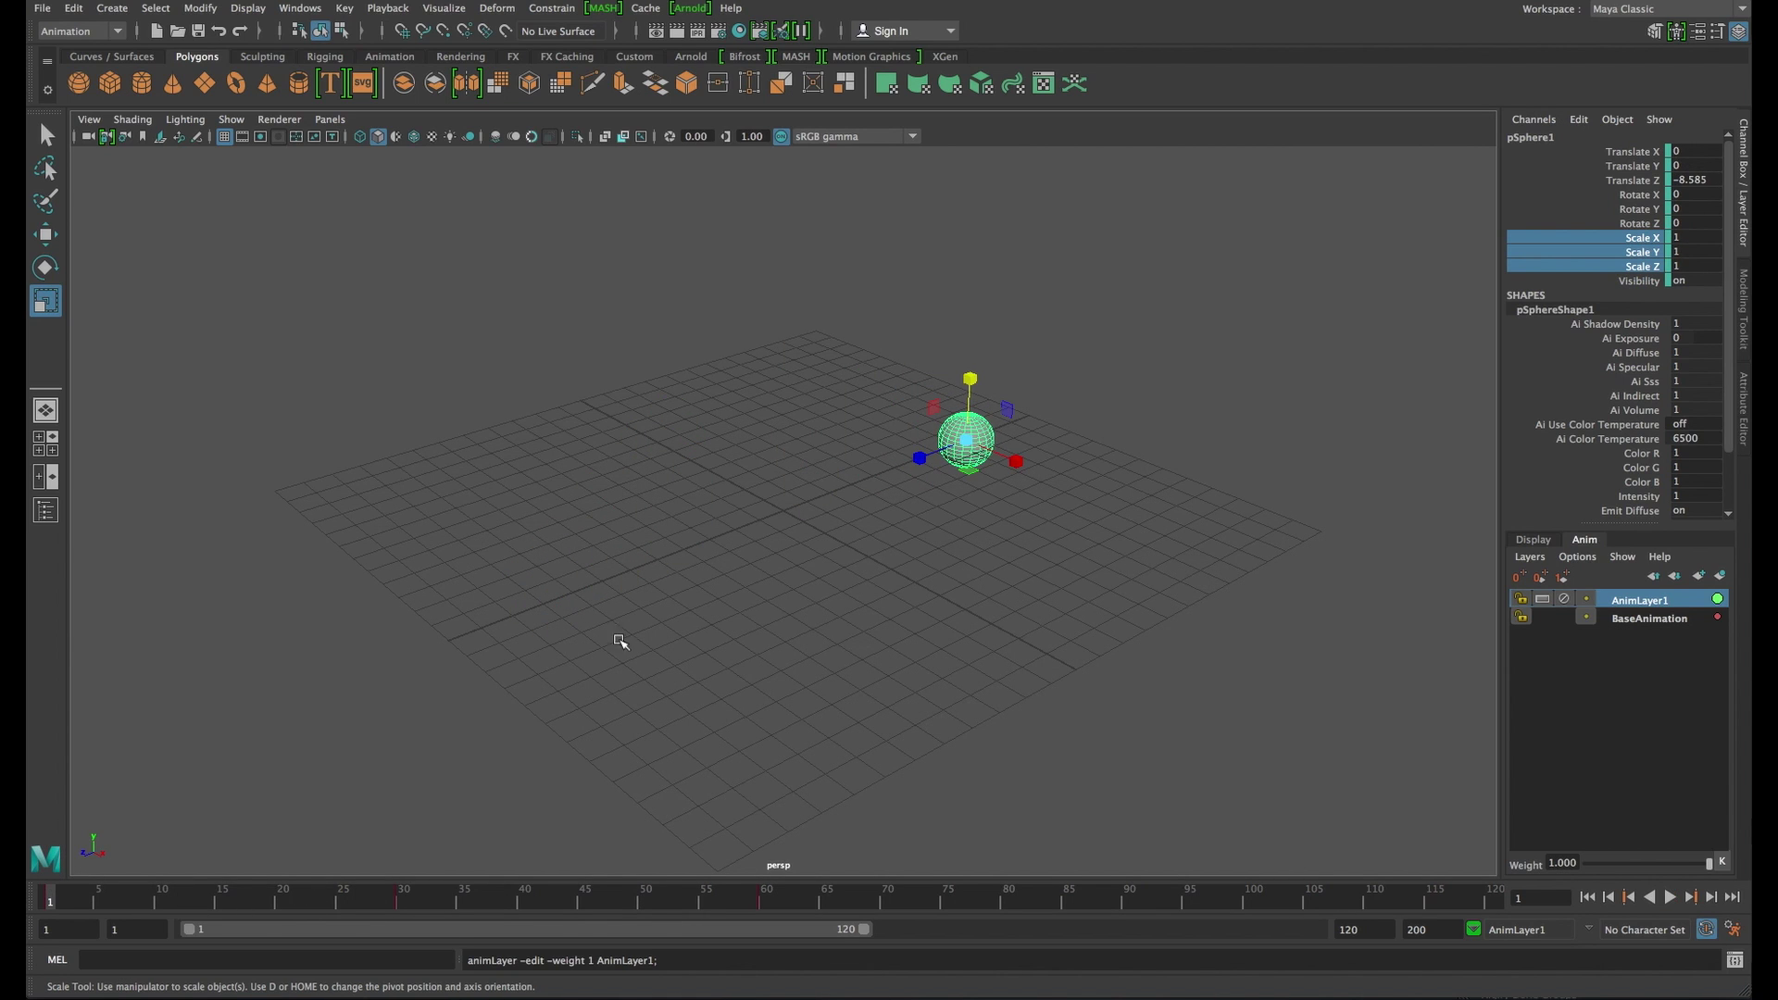
{"action": "middle_click_drag", "start_coordinate": [619, 641], "coordinate": [766, 581]}
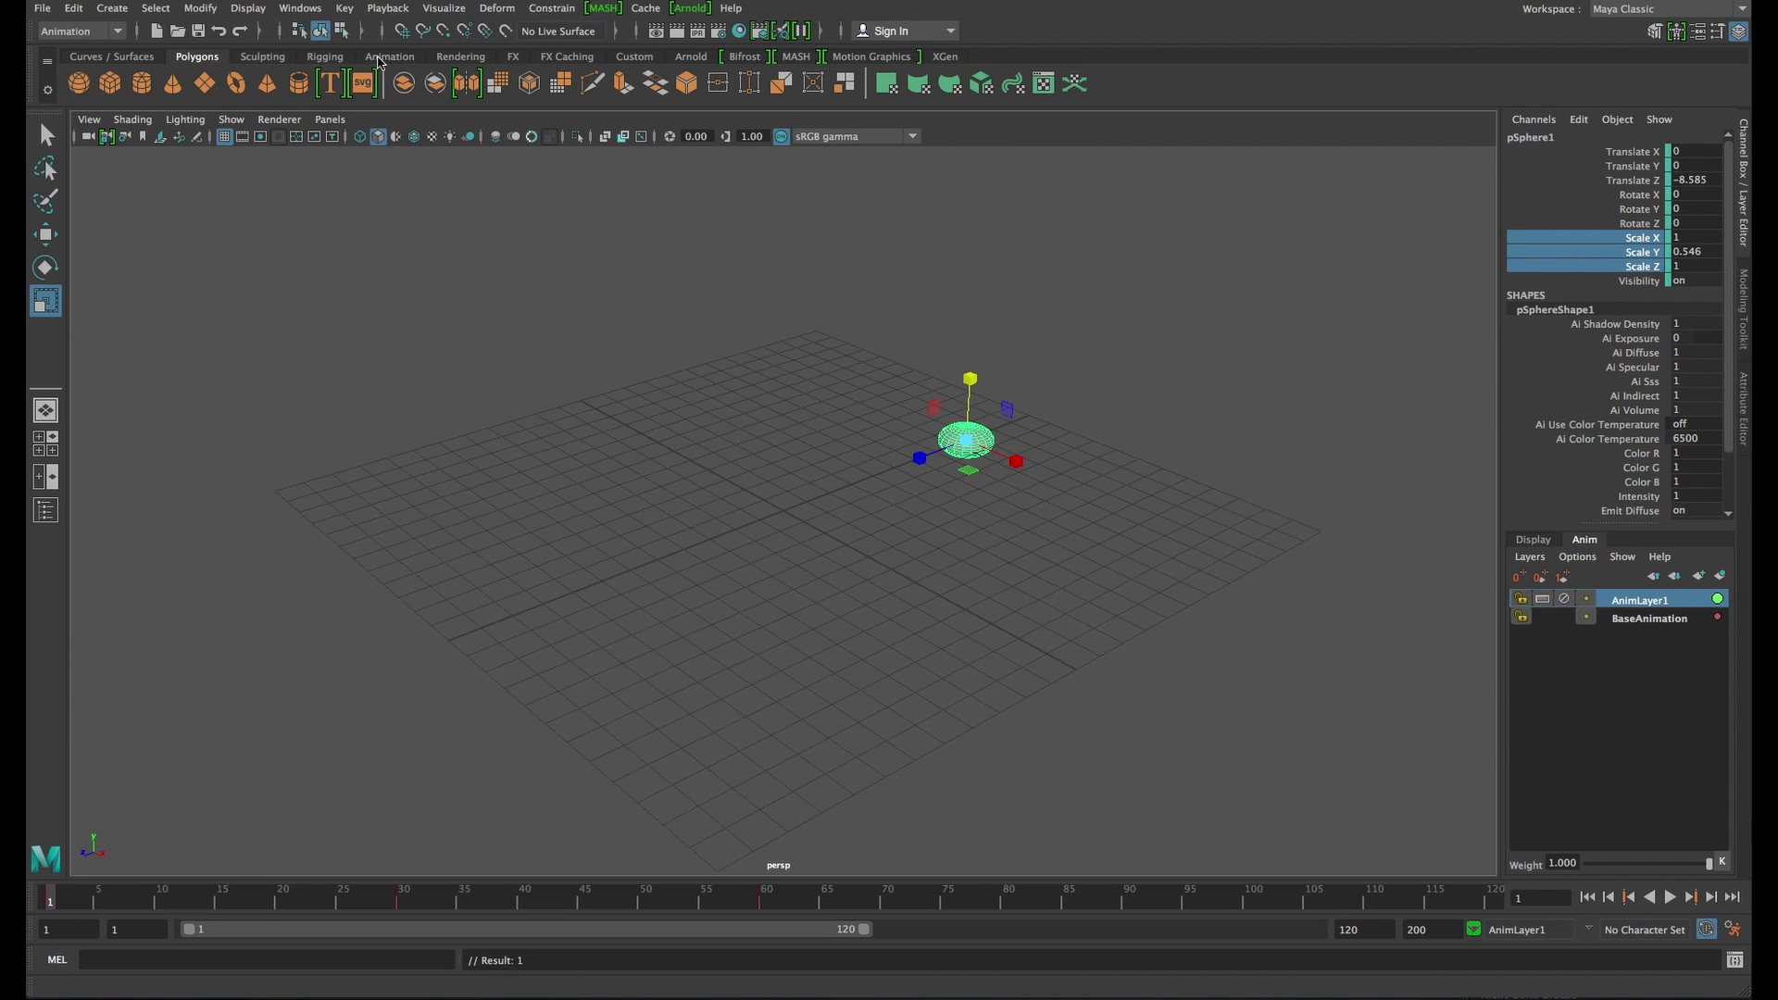
Turn on ghosting for the sphere, scrub to frame 30, and set the weight of AnimLayer1 to 0
{"action": "left_click", "coordinate": [389, 57]}
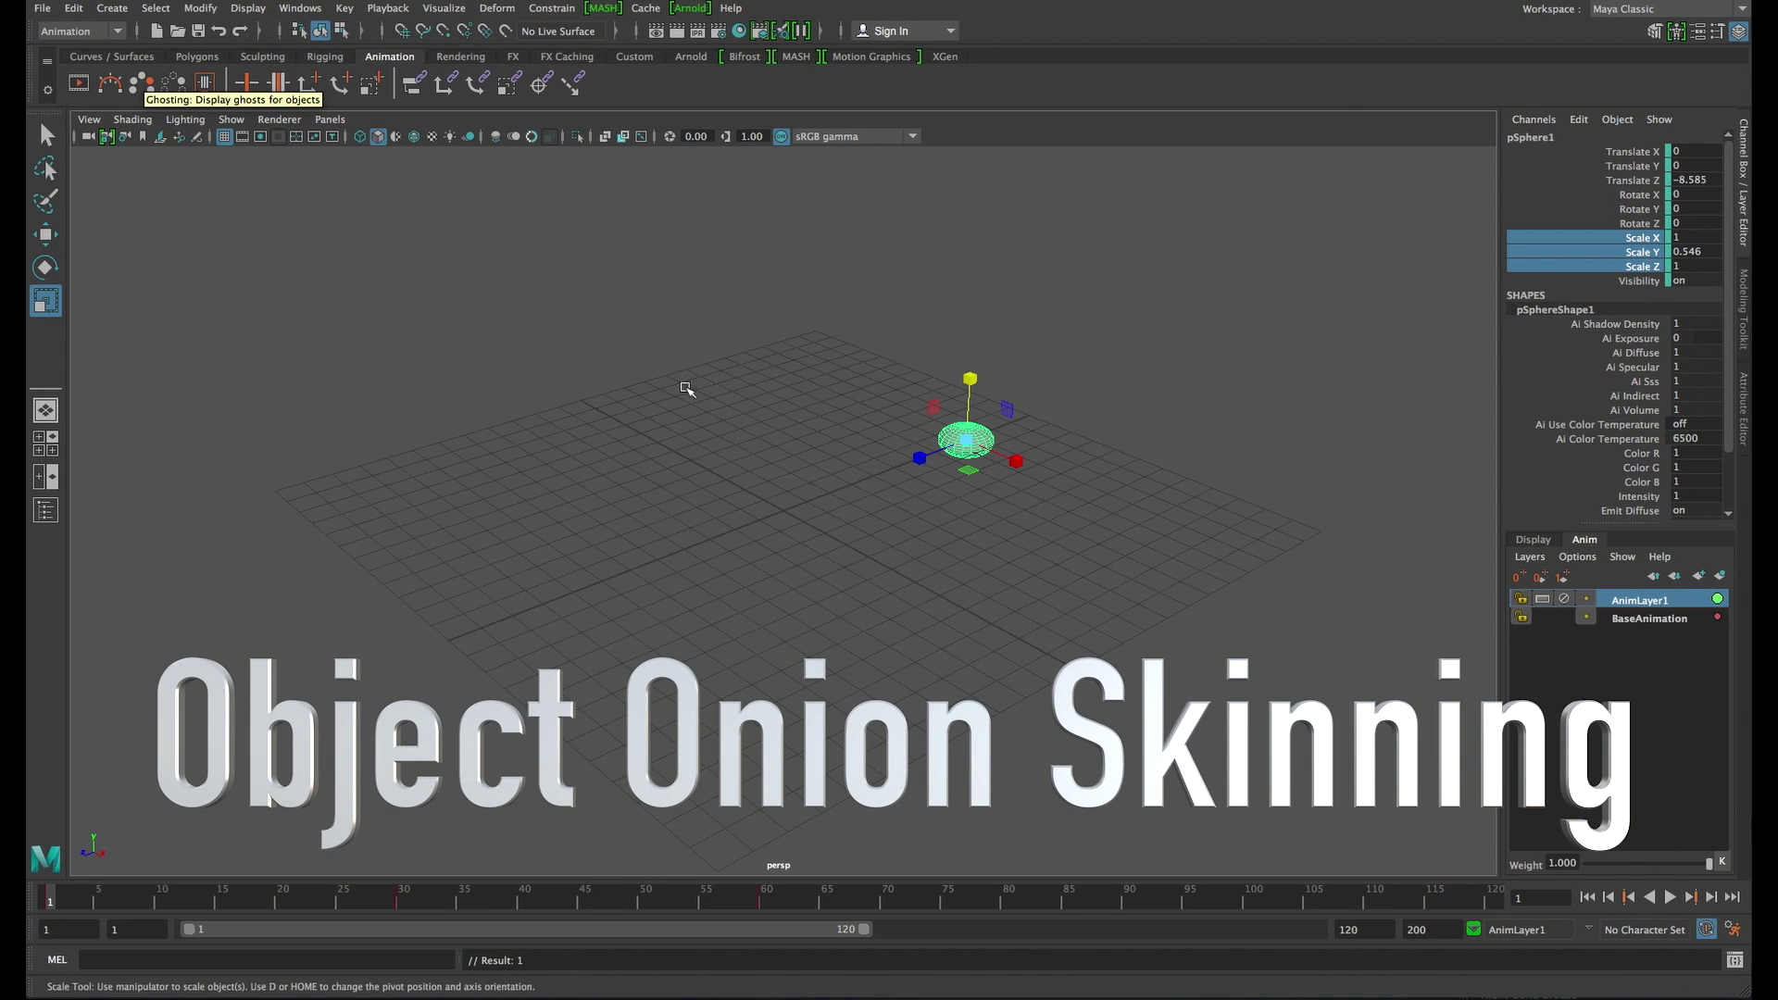
{"action": "left_click", "coordinate": [151, 88]}
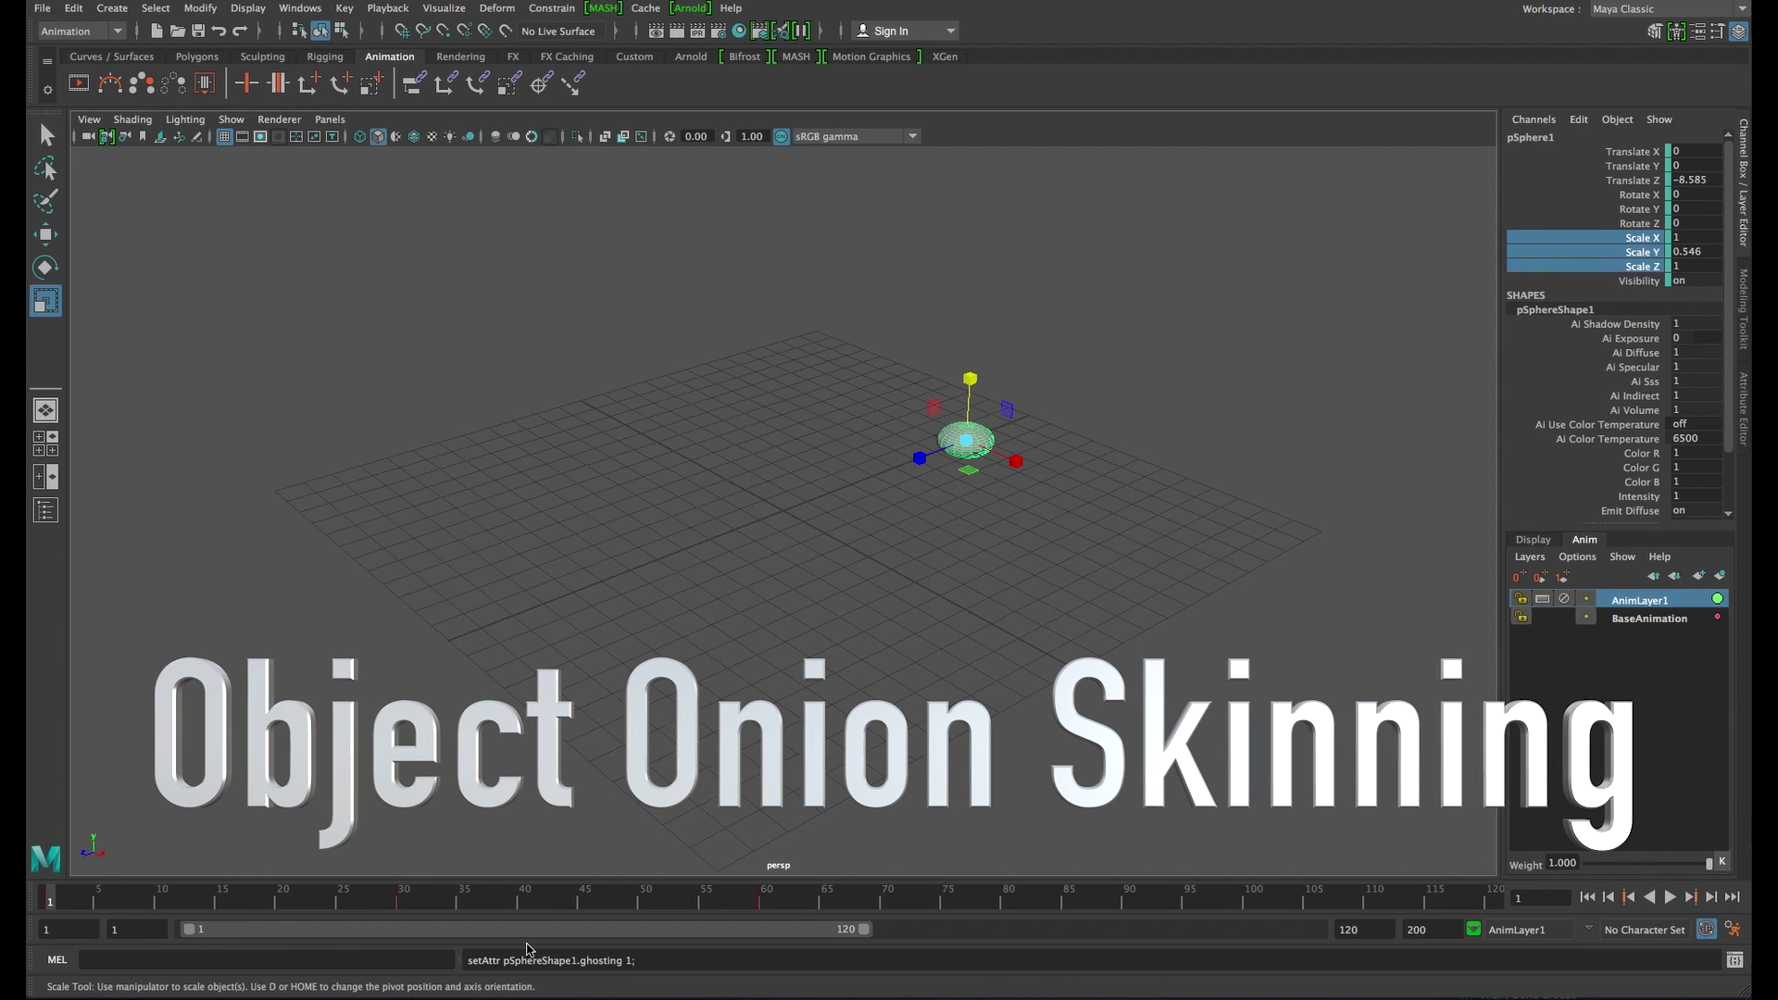
{"action": "left_click_drag", "start_coordinate": [229, 906], "coordinate": [479, 918]}
{"action": "left_click", "coordinate": [399, 900]}
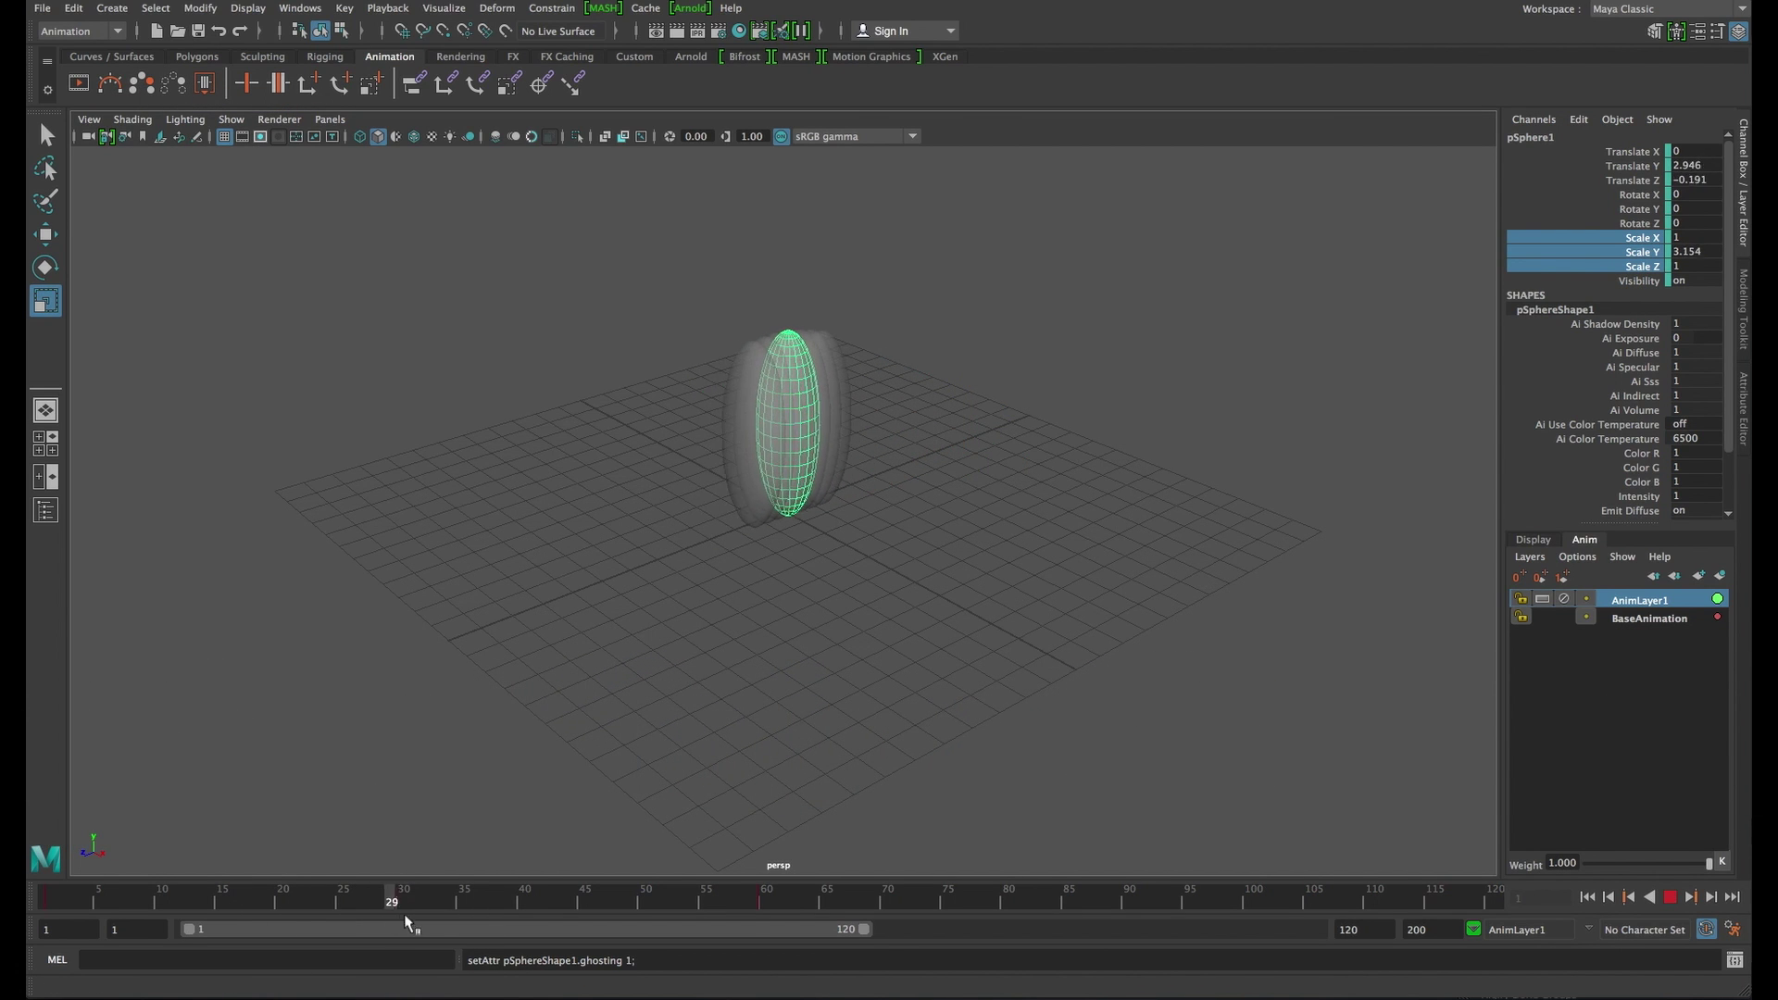
{"action": "left_click_drag", "start_coordinate": [1648, 870], "coordinate": [1543, 879]}
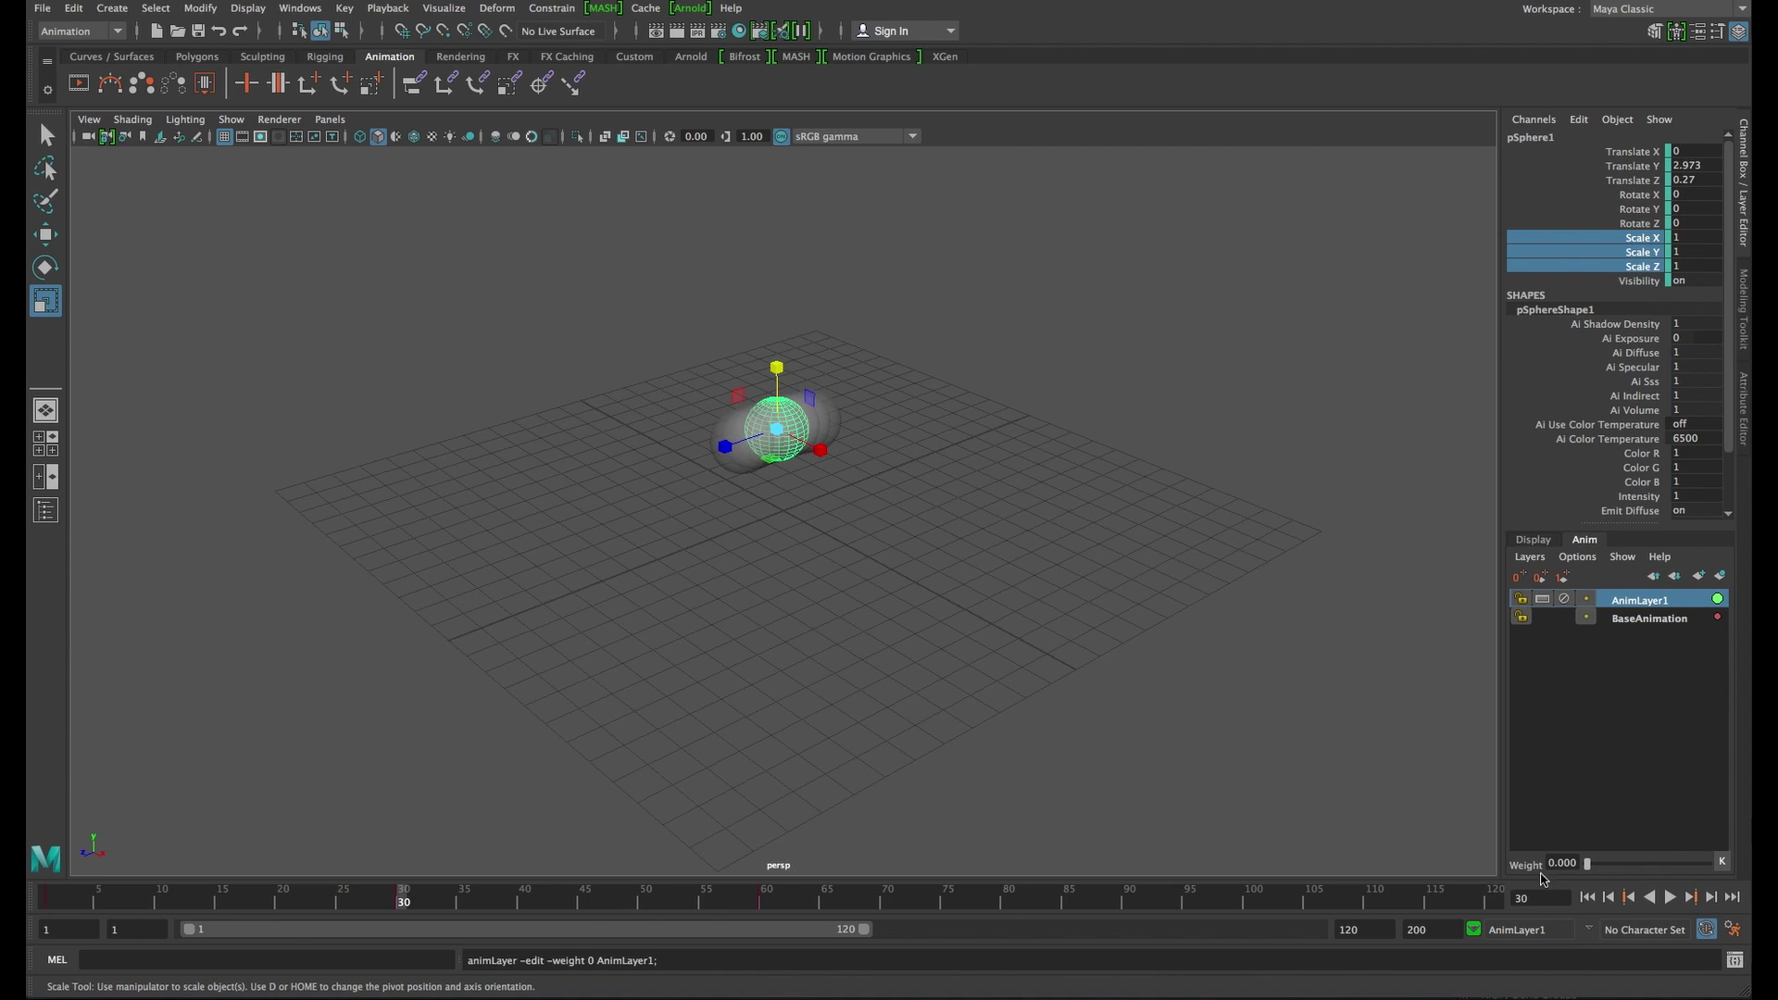
Scrub and play the sphere's ghosted animation past frame 30 in a close perspective view
{"action": "left_click_drag", "start_coordinate": [387, 894], "coordinate": [428, 891]}
{"action": "middle_click_drag", "start_coordinate": [700, 669], "coordinate": [796, 607]}
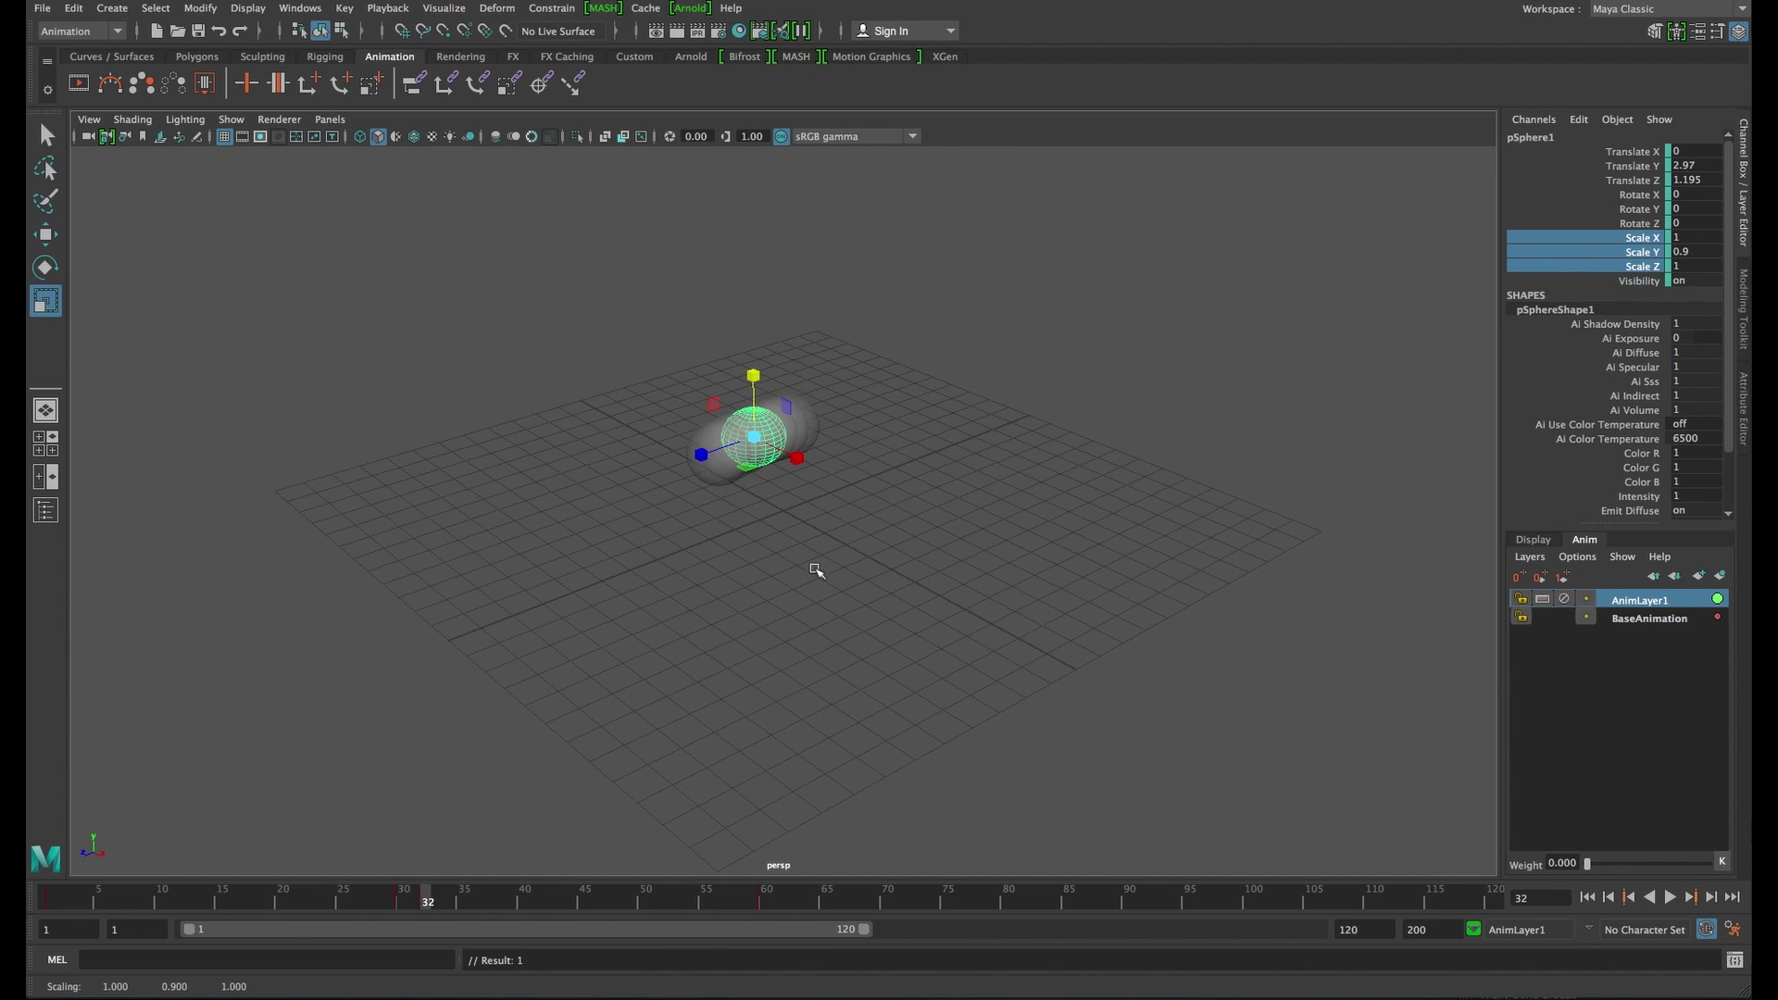
{"action": "scroll", "coordinate": [819, 569], "scroll_direction": "up", "scroll_amount": 3}
{"action": "key", "text": "w"}
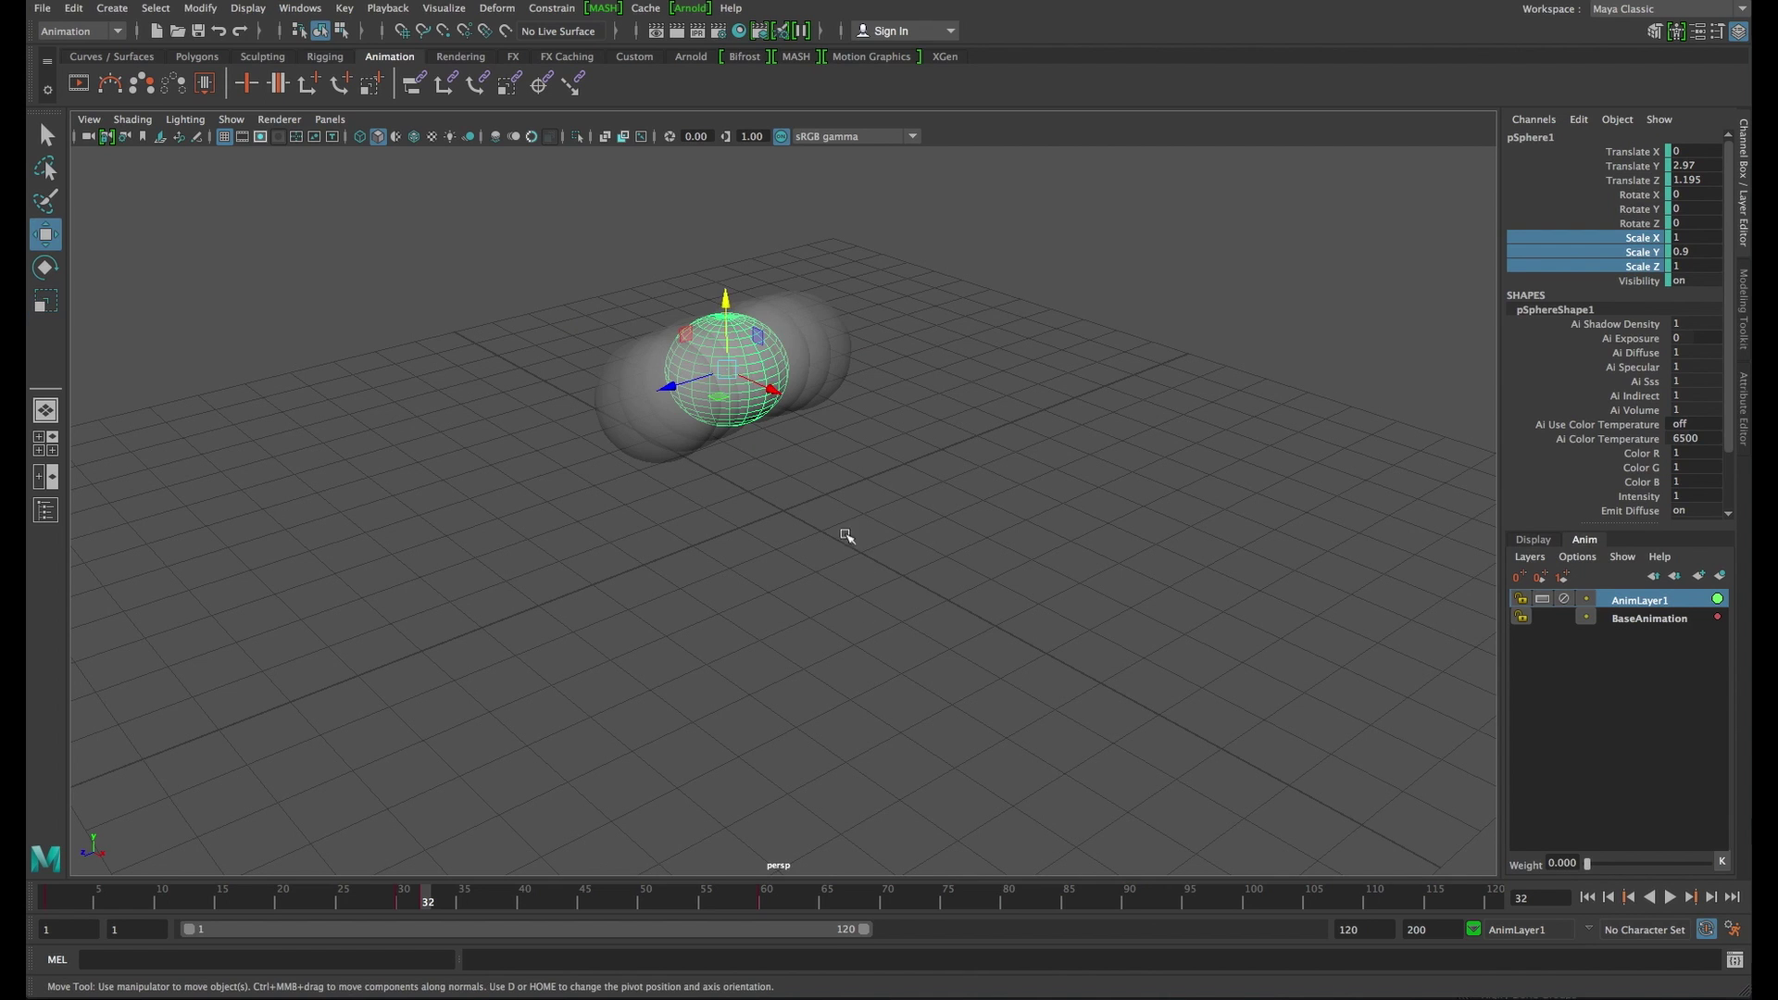
{"action": "key", "text": "alt+v"}
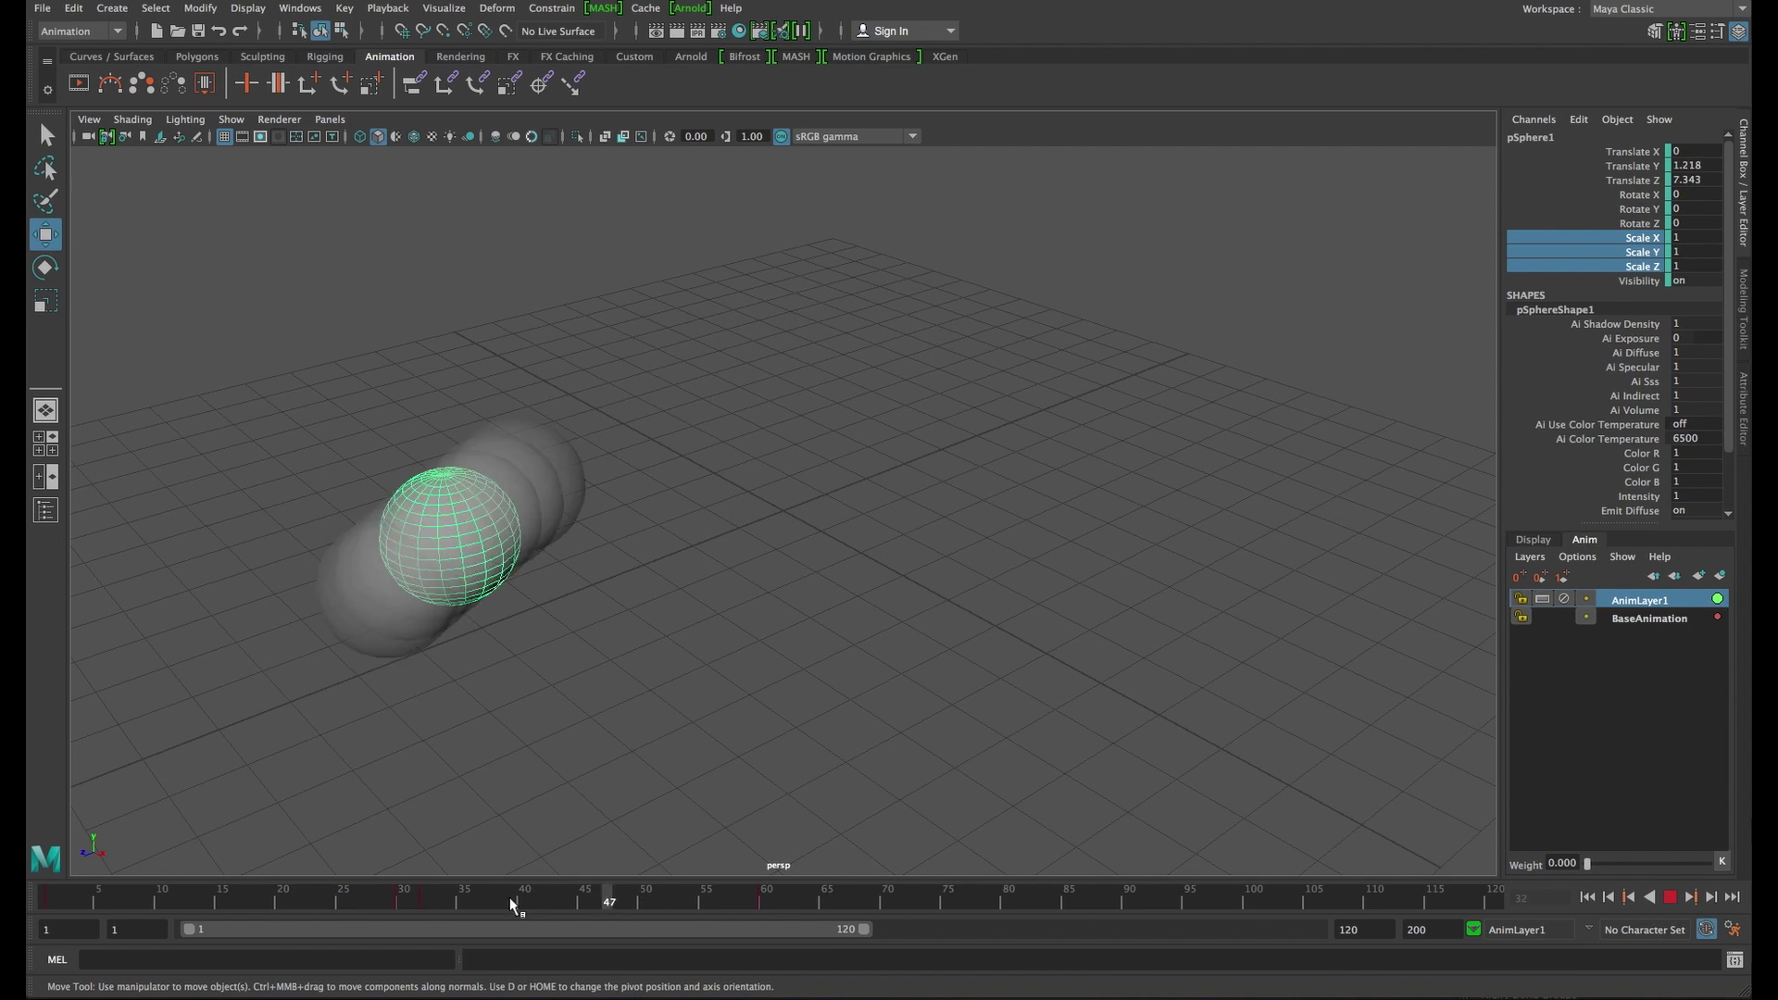
{"action": "key", "text": "alt+v"}
Turn the sphere's ghosting off and on again, and scrub its trail from a side angle
{"action": "left_click", "coordinate": [172, 77]}
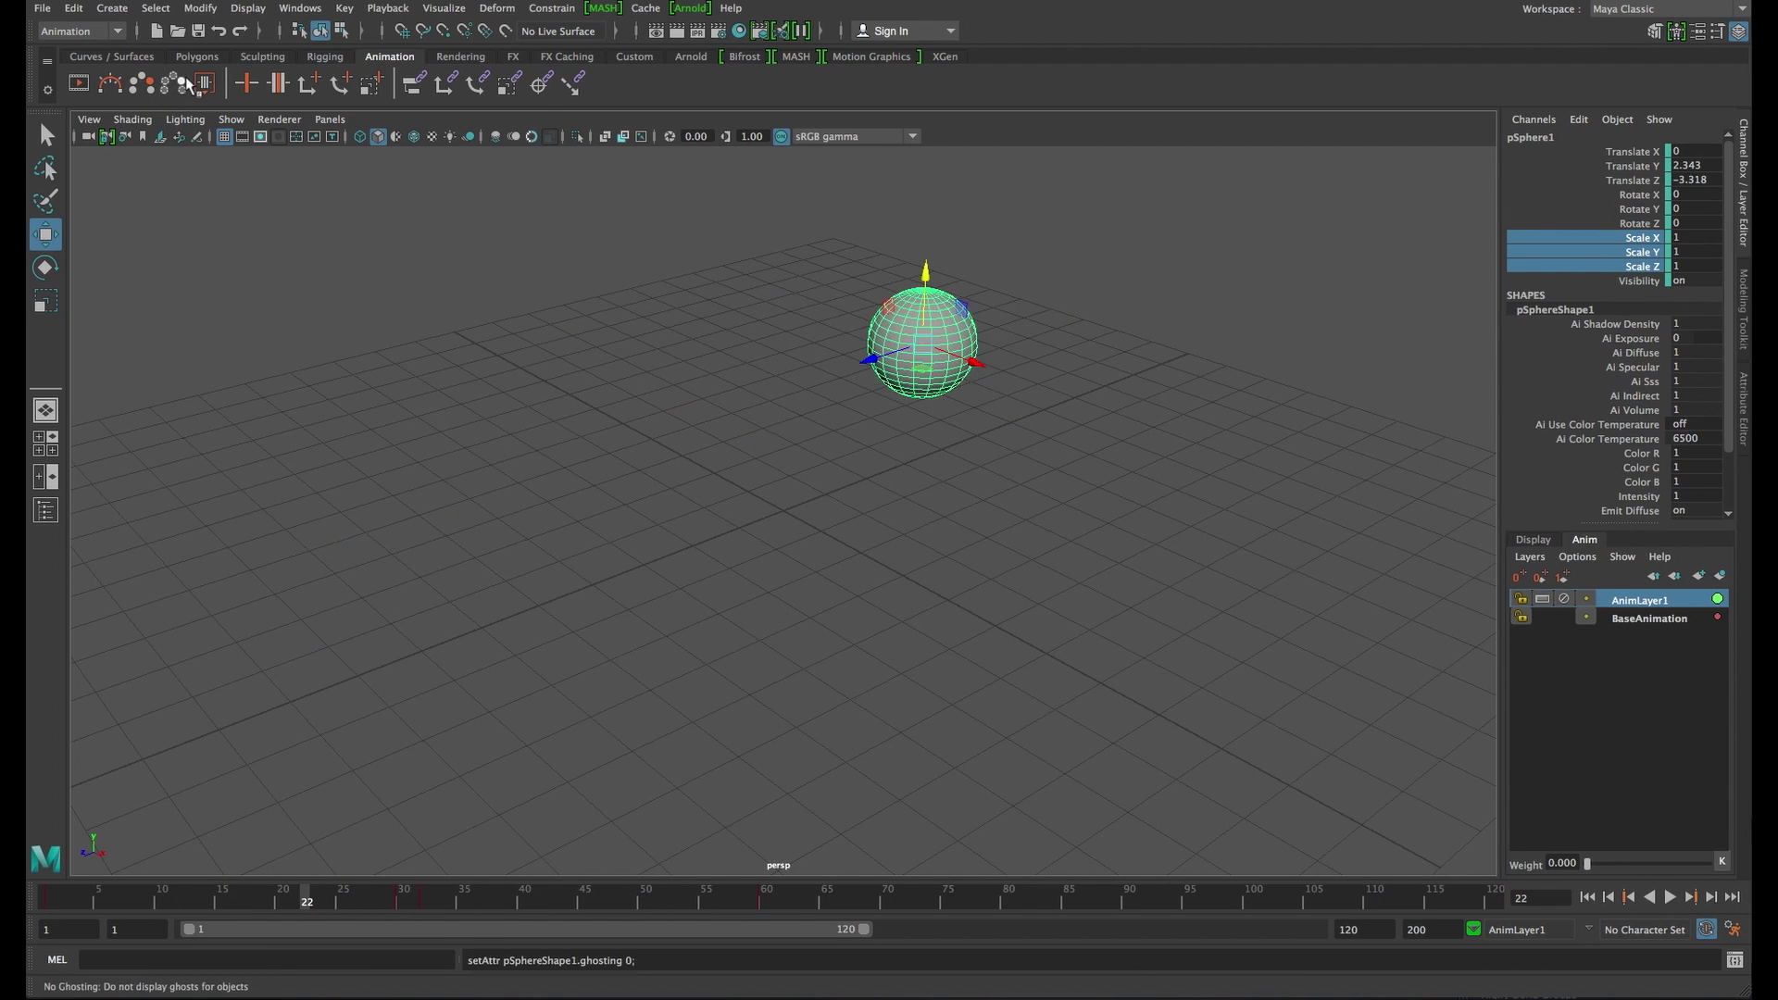
{"action": "left_click", "coordinate": [138, 75]}
{"action": "middle_click_drag", "start_coordinate": [1009, 458], "coordinate": [942, 456]}
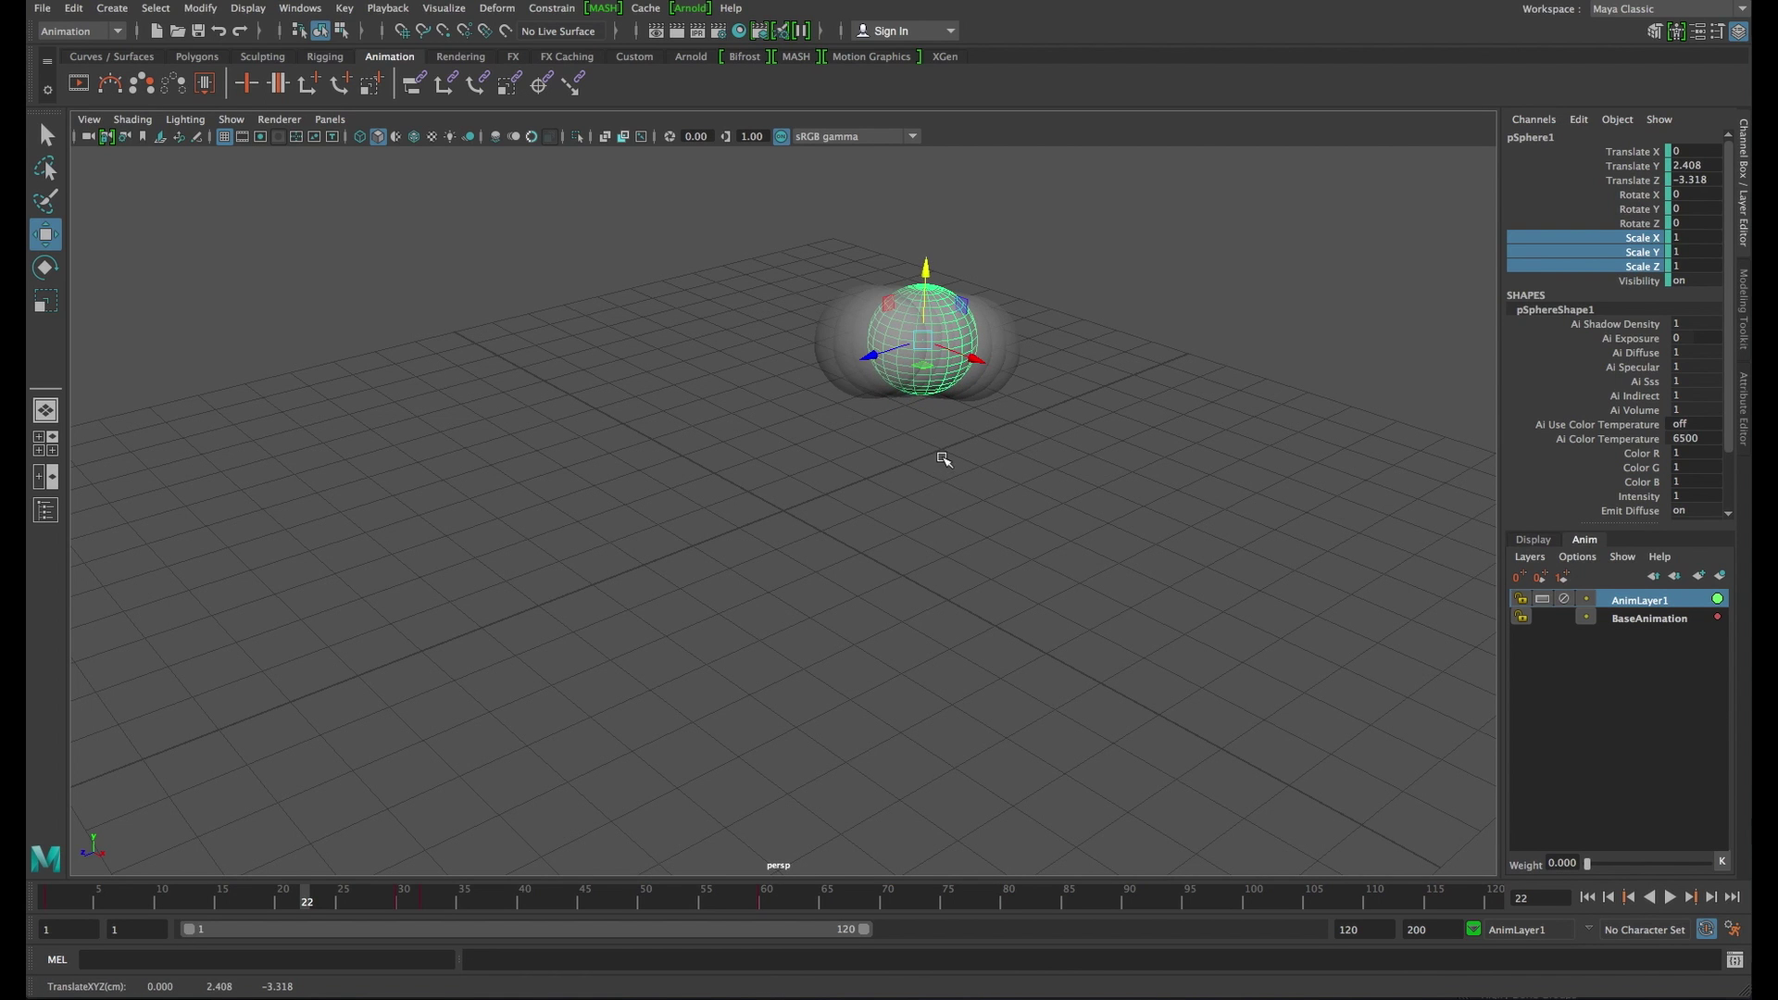
{"action": "left_click_drag", "start_coordinate": [980, 516], "coordinate": [917, 497], "text": "alt"}
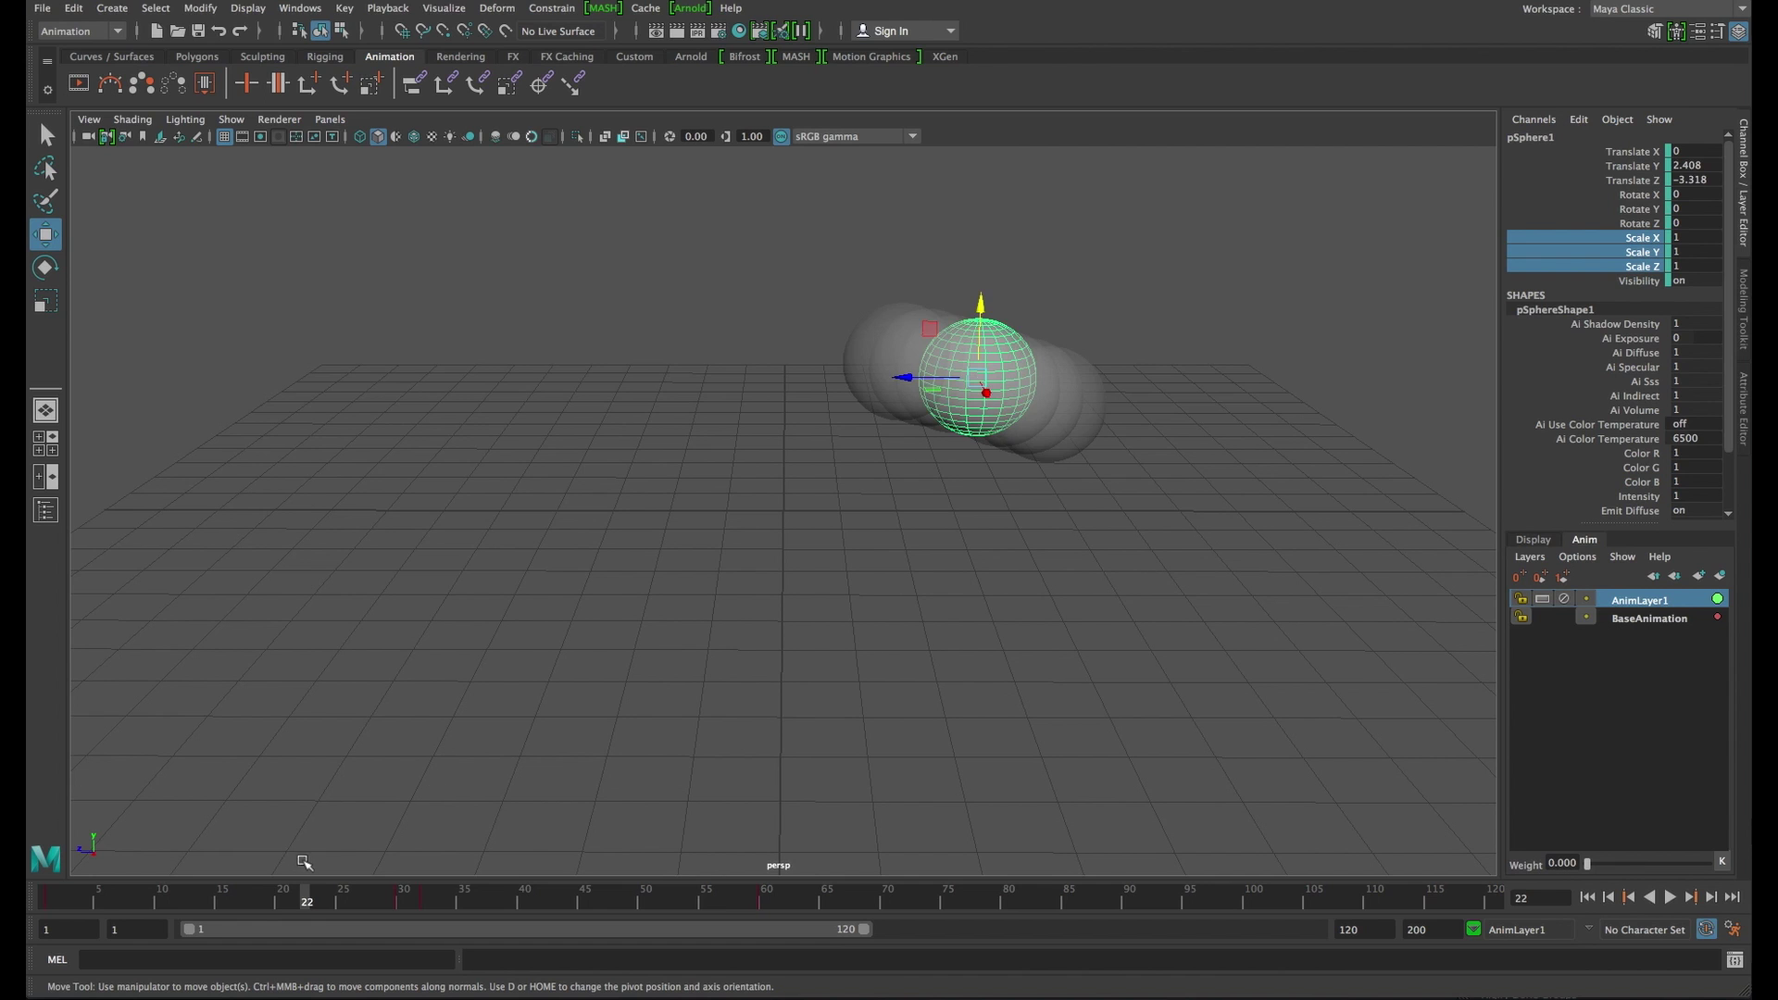
{"action": "left_click_drag", "start_coordinate": [310, 905], "coordinate": [440, 901]}
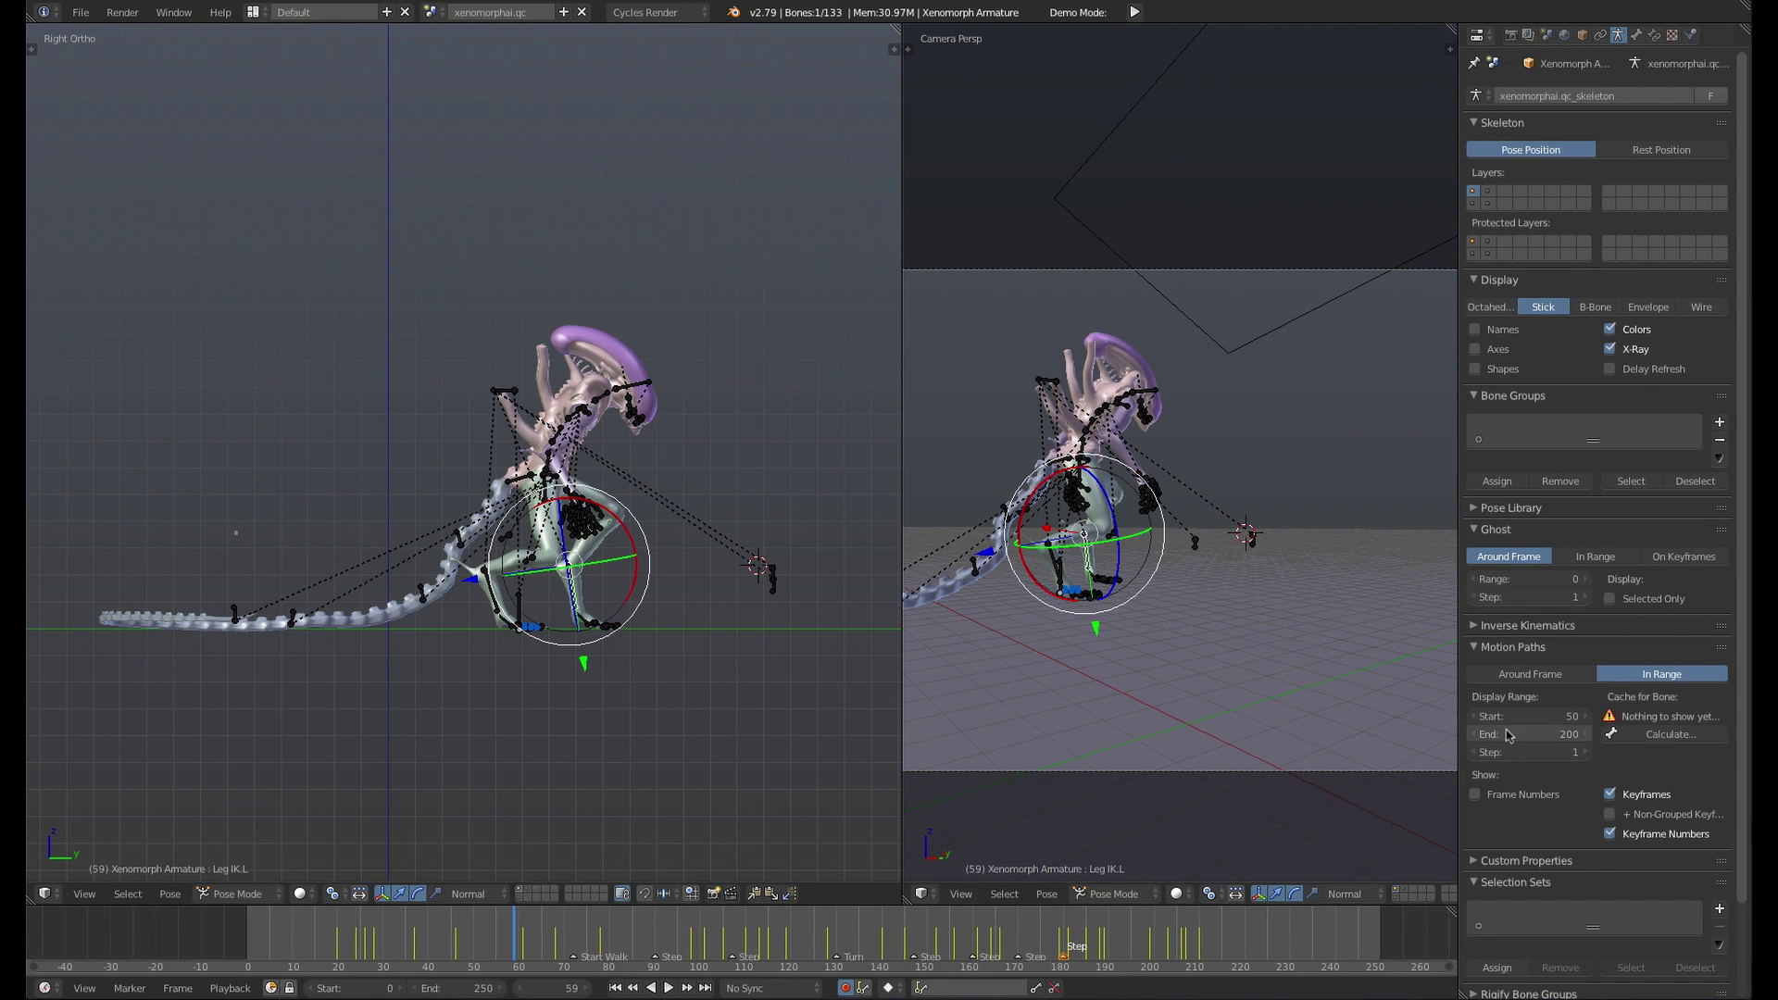
Switch to Blender, widen the Properties editor, and look over the Xenomorph armature's Ghost and Motion Paths settings
{"action": "left_click_drag", "start_coordinate": [1459, 643], "coordinate": [1425, 643]}
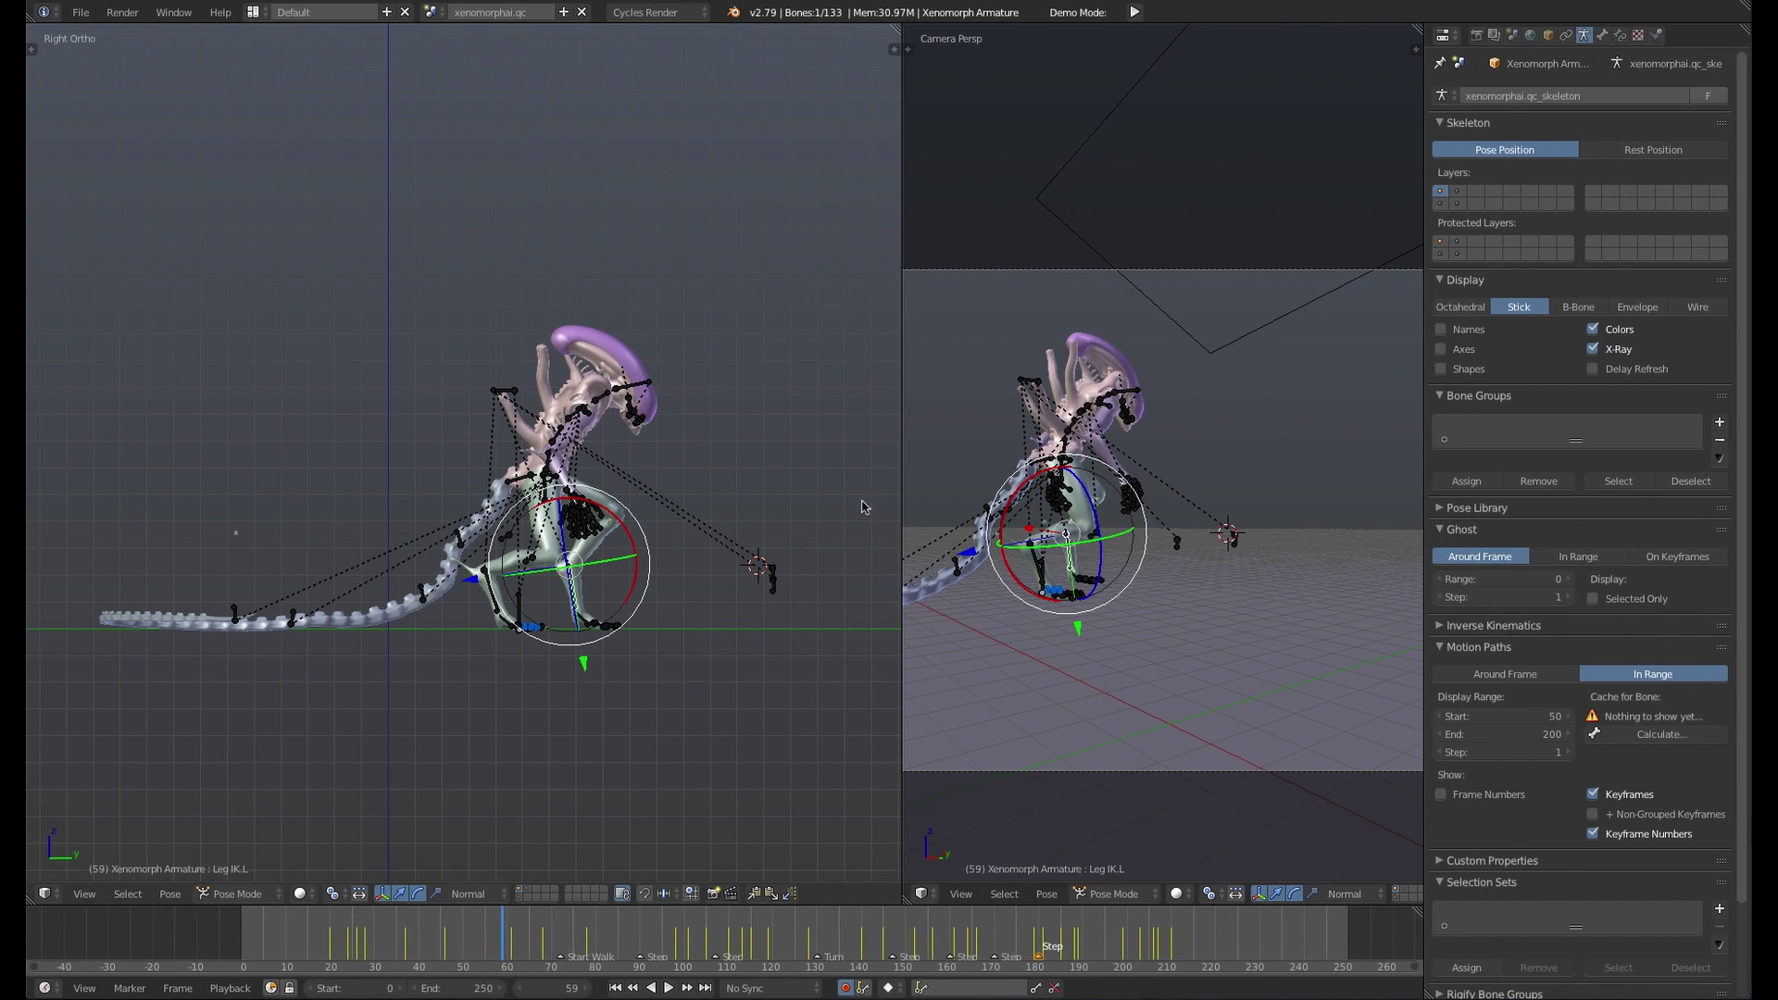
{"action": "middle_click_drag", "start_coordinate": [651, 523], "coordinate": [594, 523], "text": "shift"}
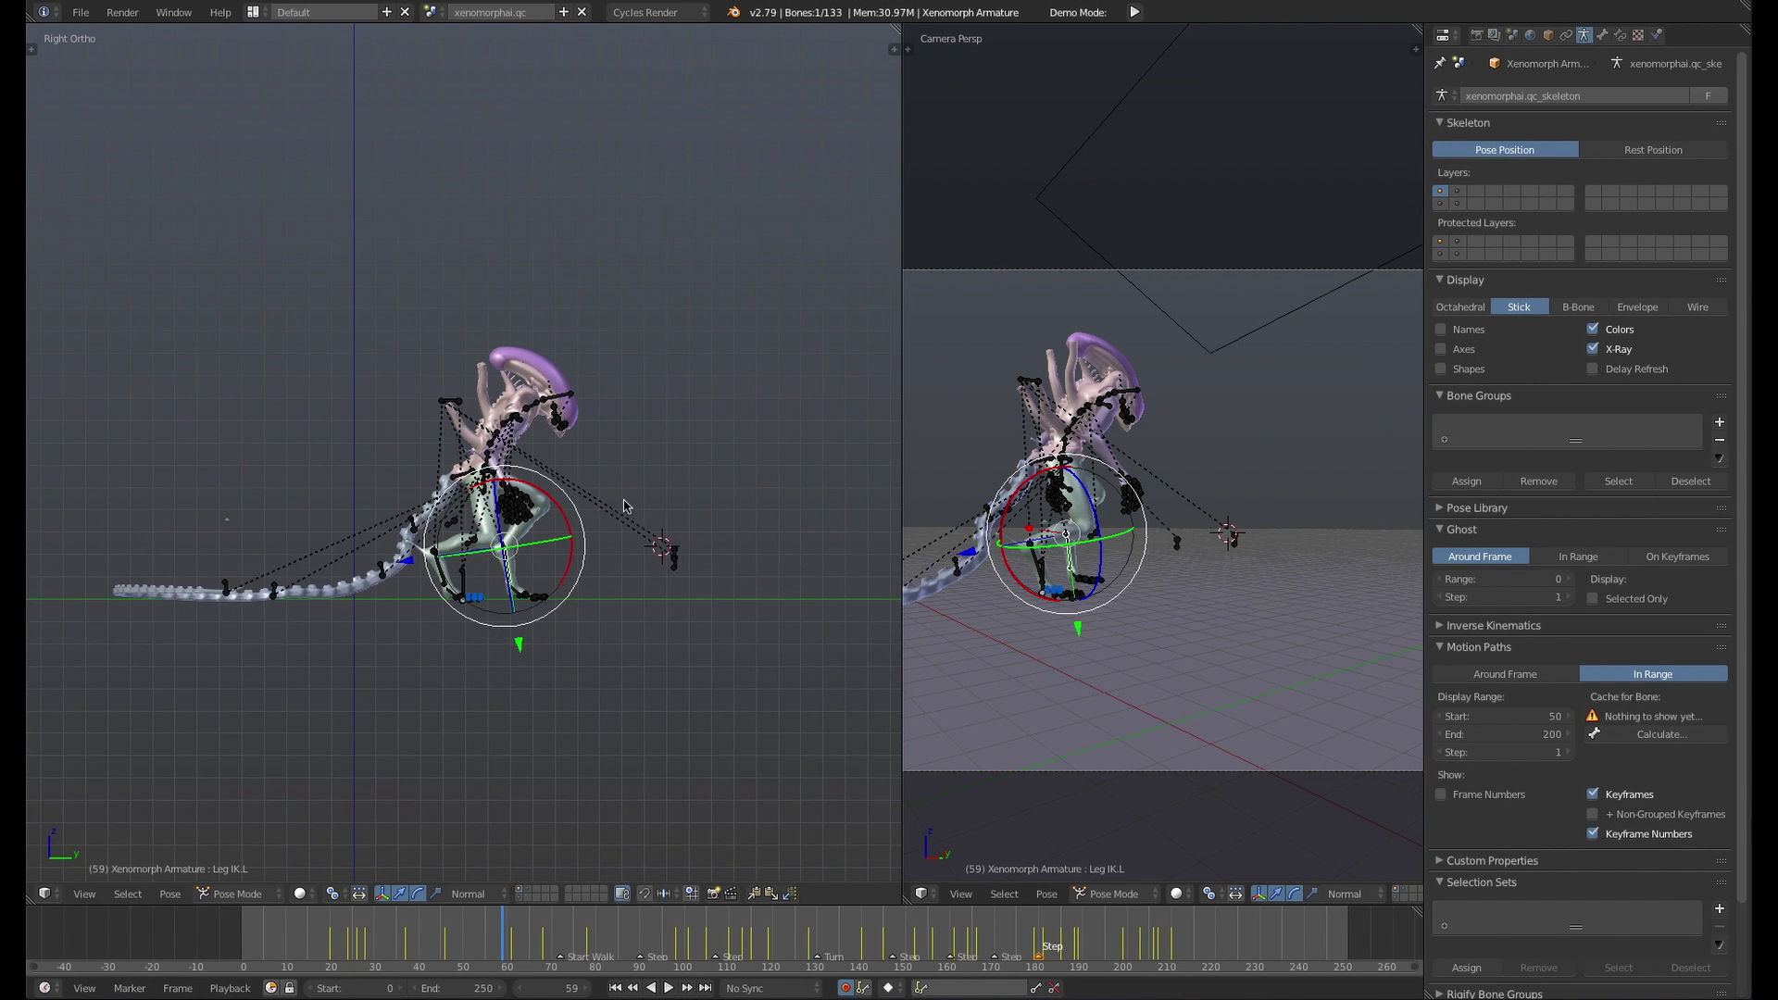
{"action": "scroll", "coordinate": [1586, 639], "scroll_direction": "down", "scroll_amount": 2}
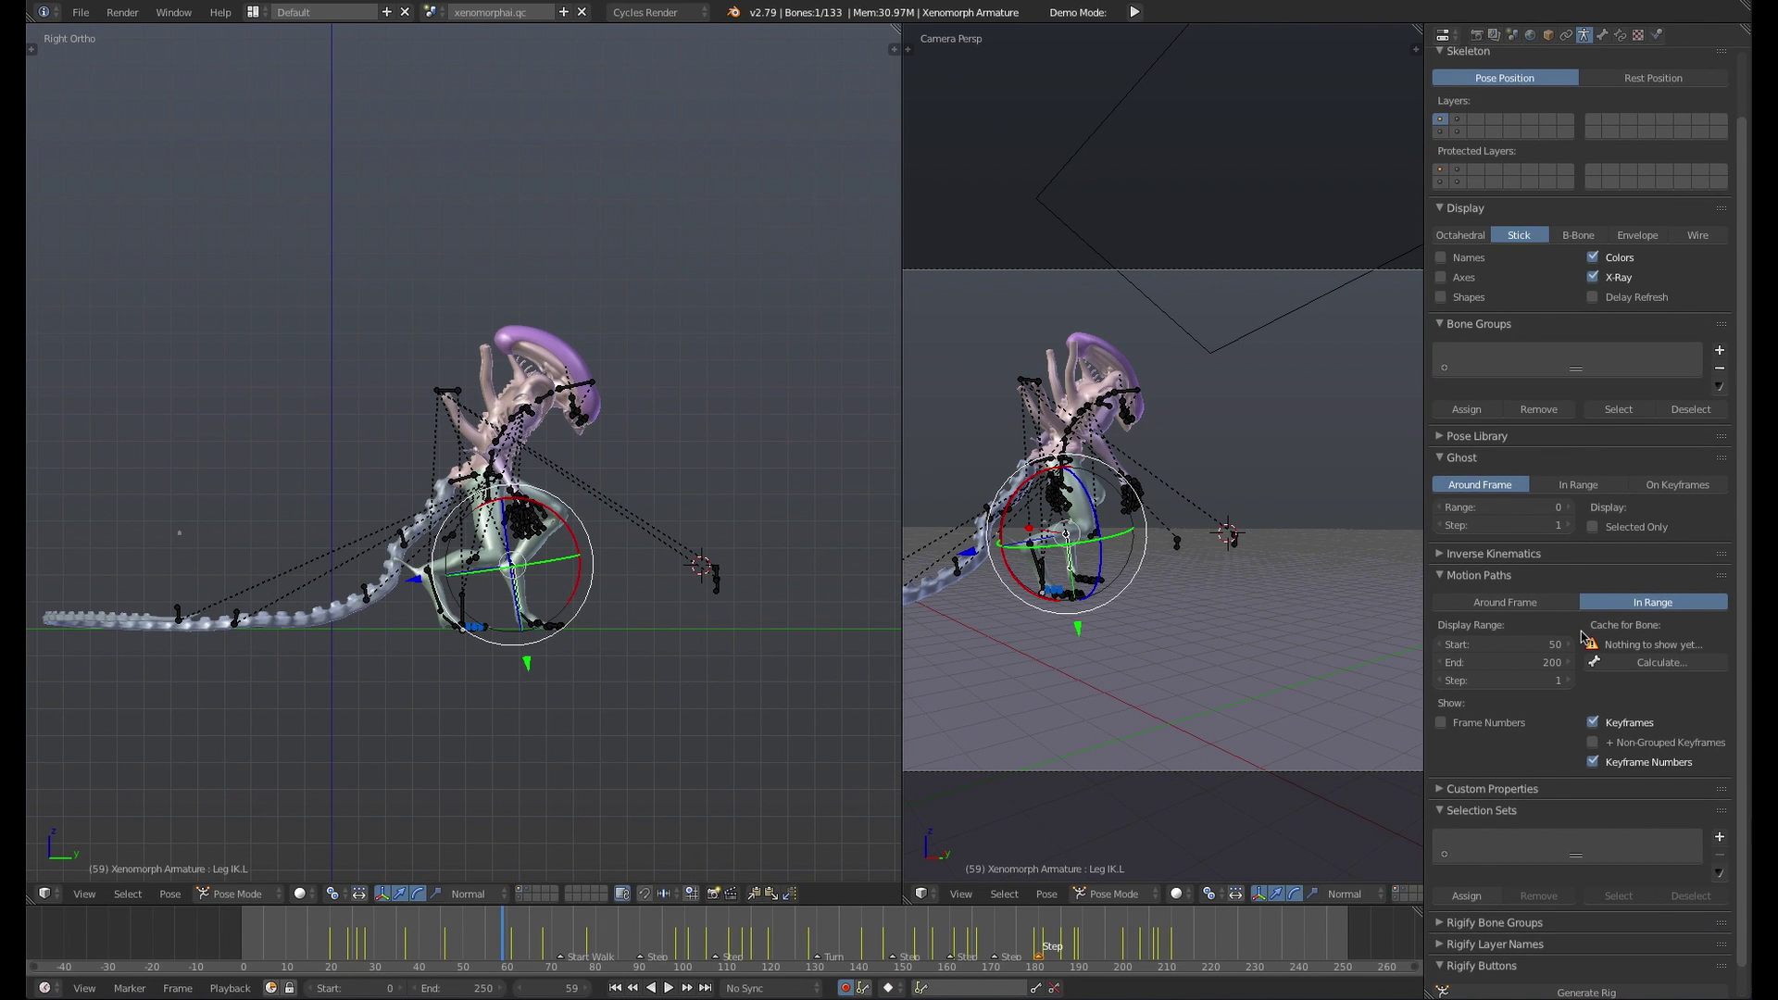
{"action": "scroll", "coordinate": [1584, 637], "scroll_direction": "down", "scroll_amount": 1}
{"action": "scroll", "coordinate": [1574, 612], "scroll_direction": "up", "scroll_amount": 3}
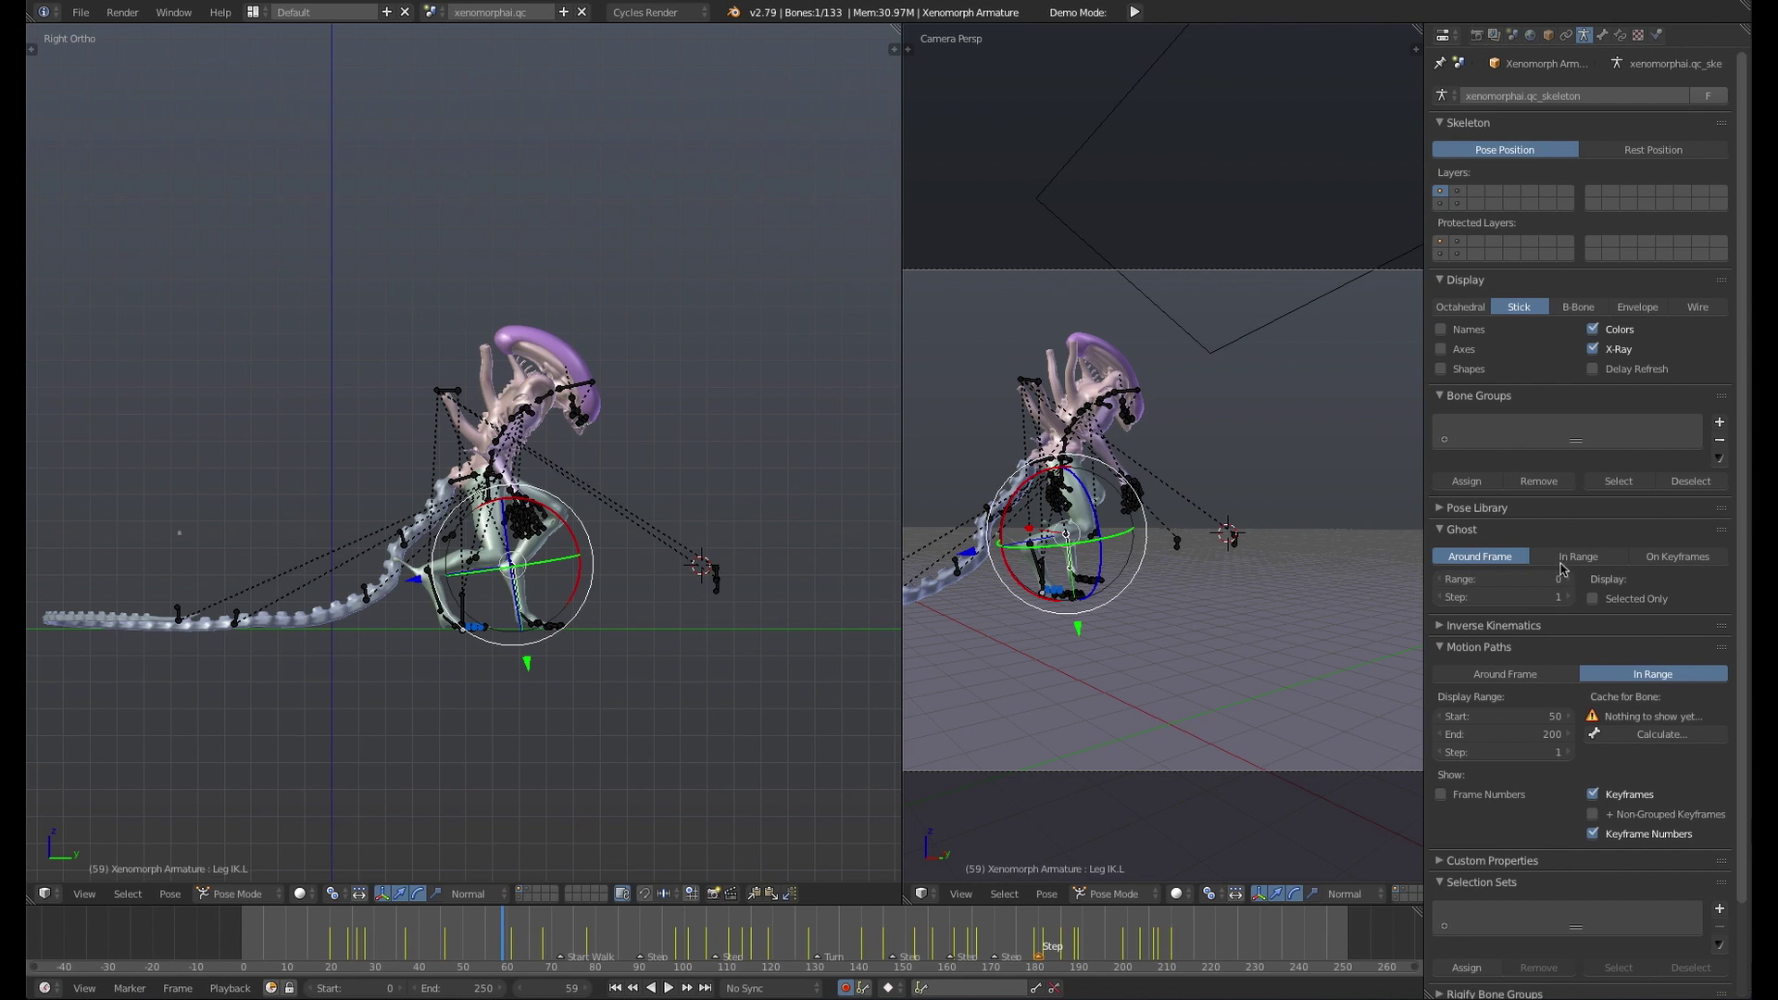
Set the armature's around-frame ghosting to a range of 6 and a step of 6, and inspect the ghosted bones
{"action": "left_click_drag", "start_coordinate": [1572, 598], "coordinate": [1584, 599]}
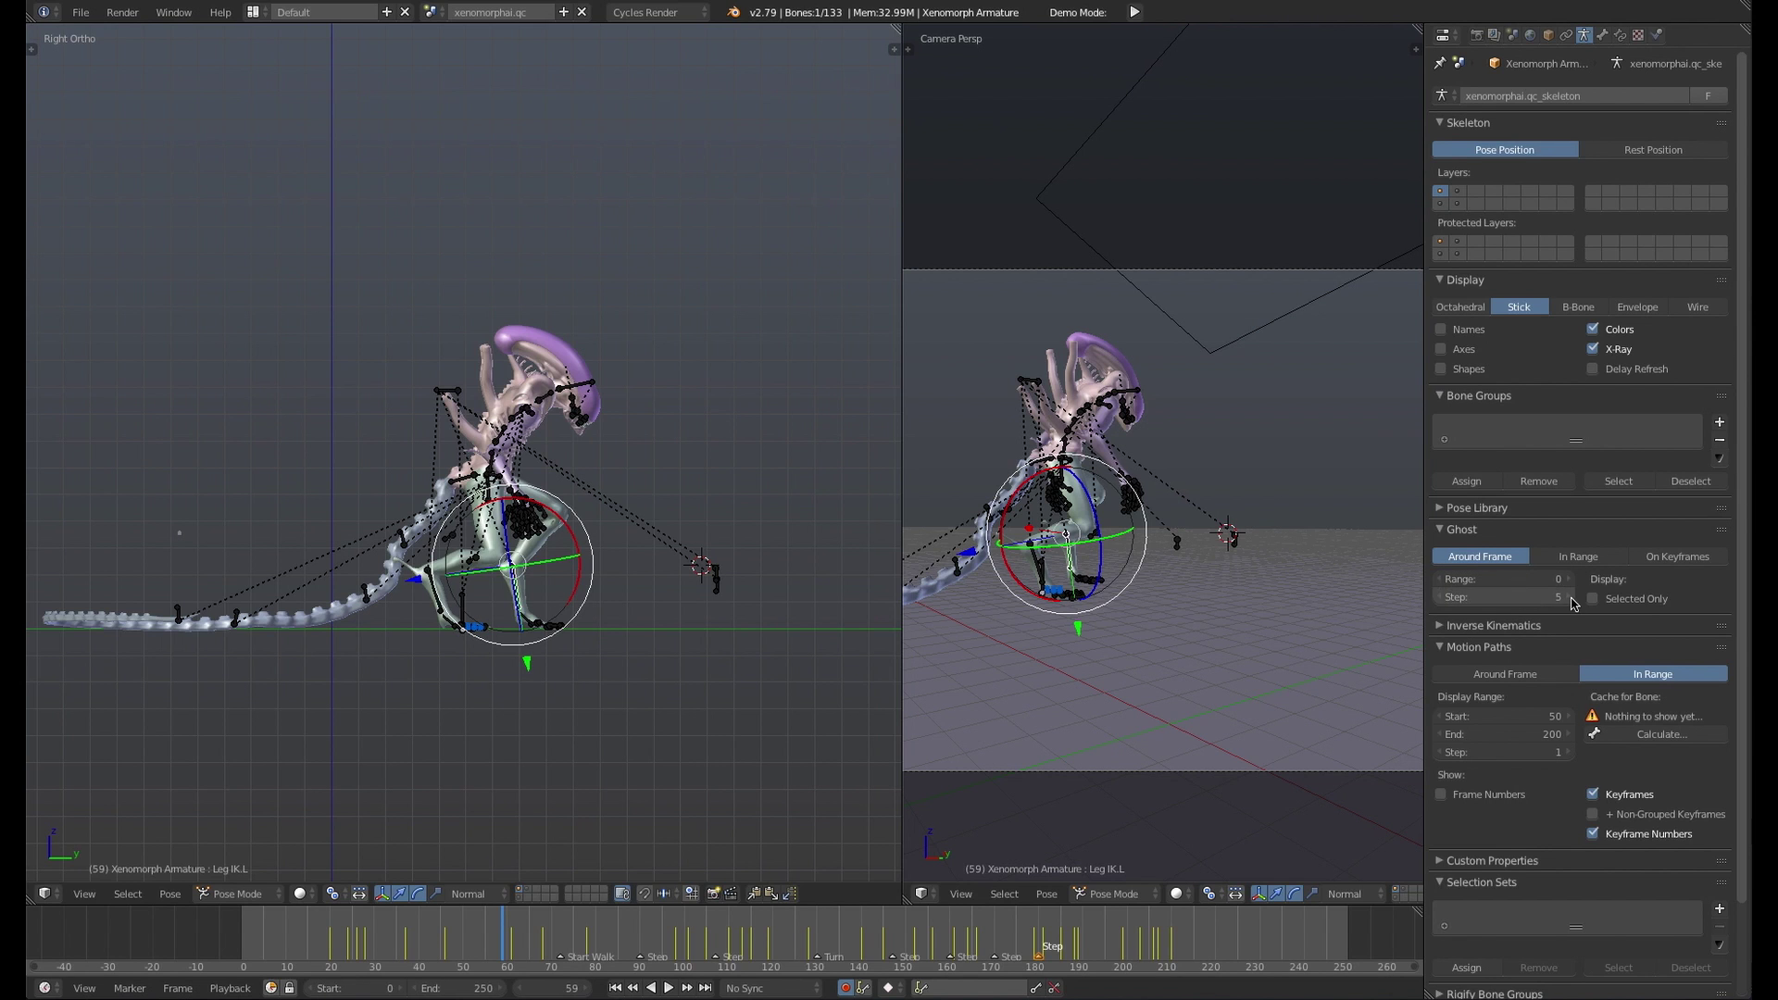
{"action": "left_click", "coordinate": [1571, 582]}
{"action": "left_click", "coordinate": [1572, 581]}
{"action": "left_click", "coordinate": [1572, 581]}
{"action": "left_click", "coordinate": [1572, 582]}
{"action": "left_click", "coordinate": [1572, 581]}
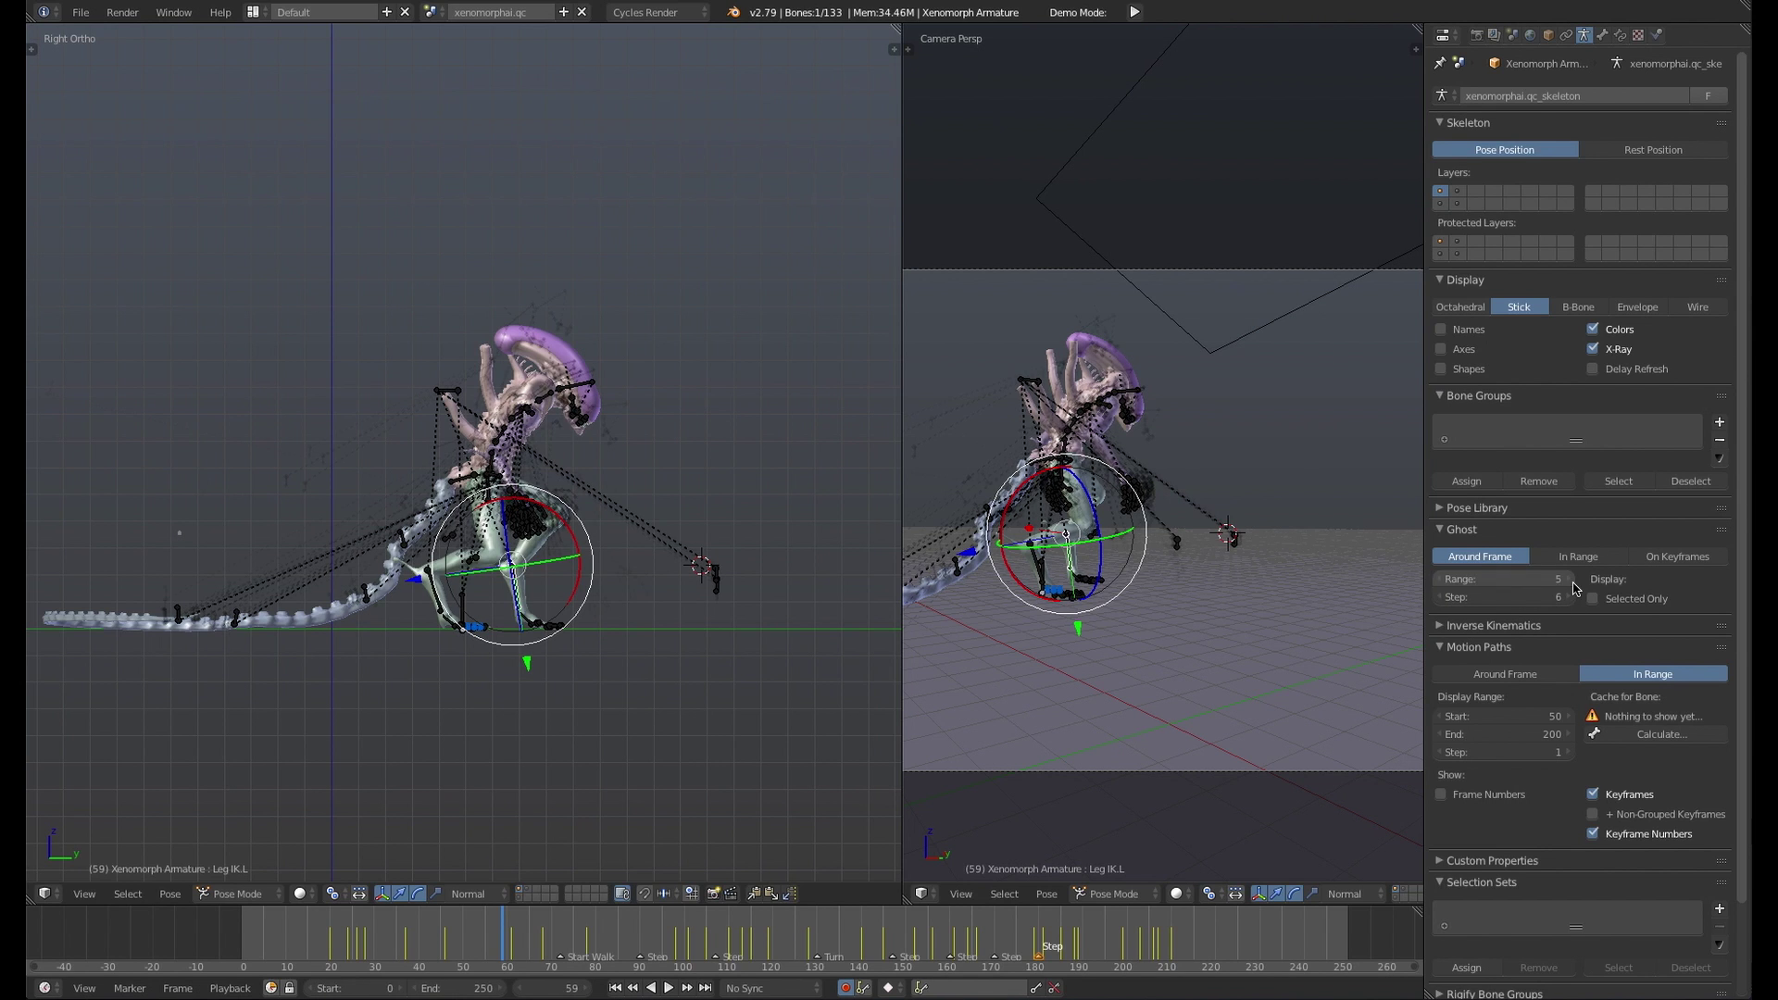
{"action": "left_click", "coordinate": [1572, 581]}
{"action": "scroll", "coordinate": [735, 541], "scroll_direction": "up", "scroll_amount": 4}
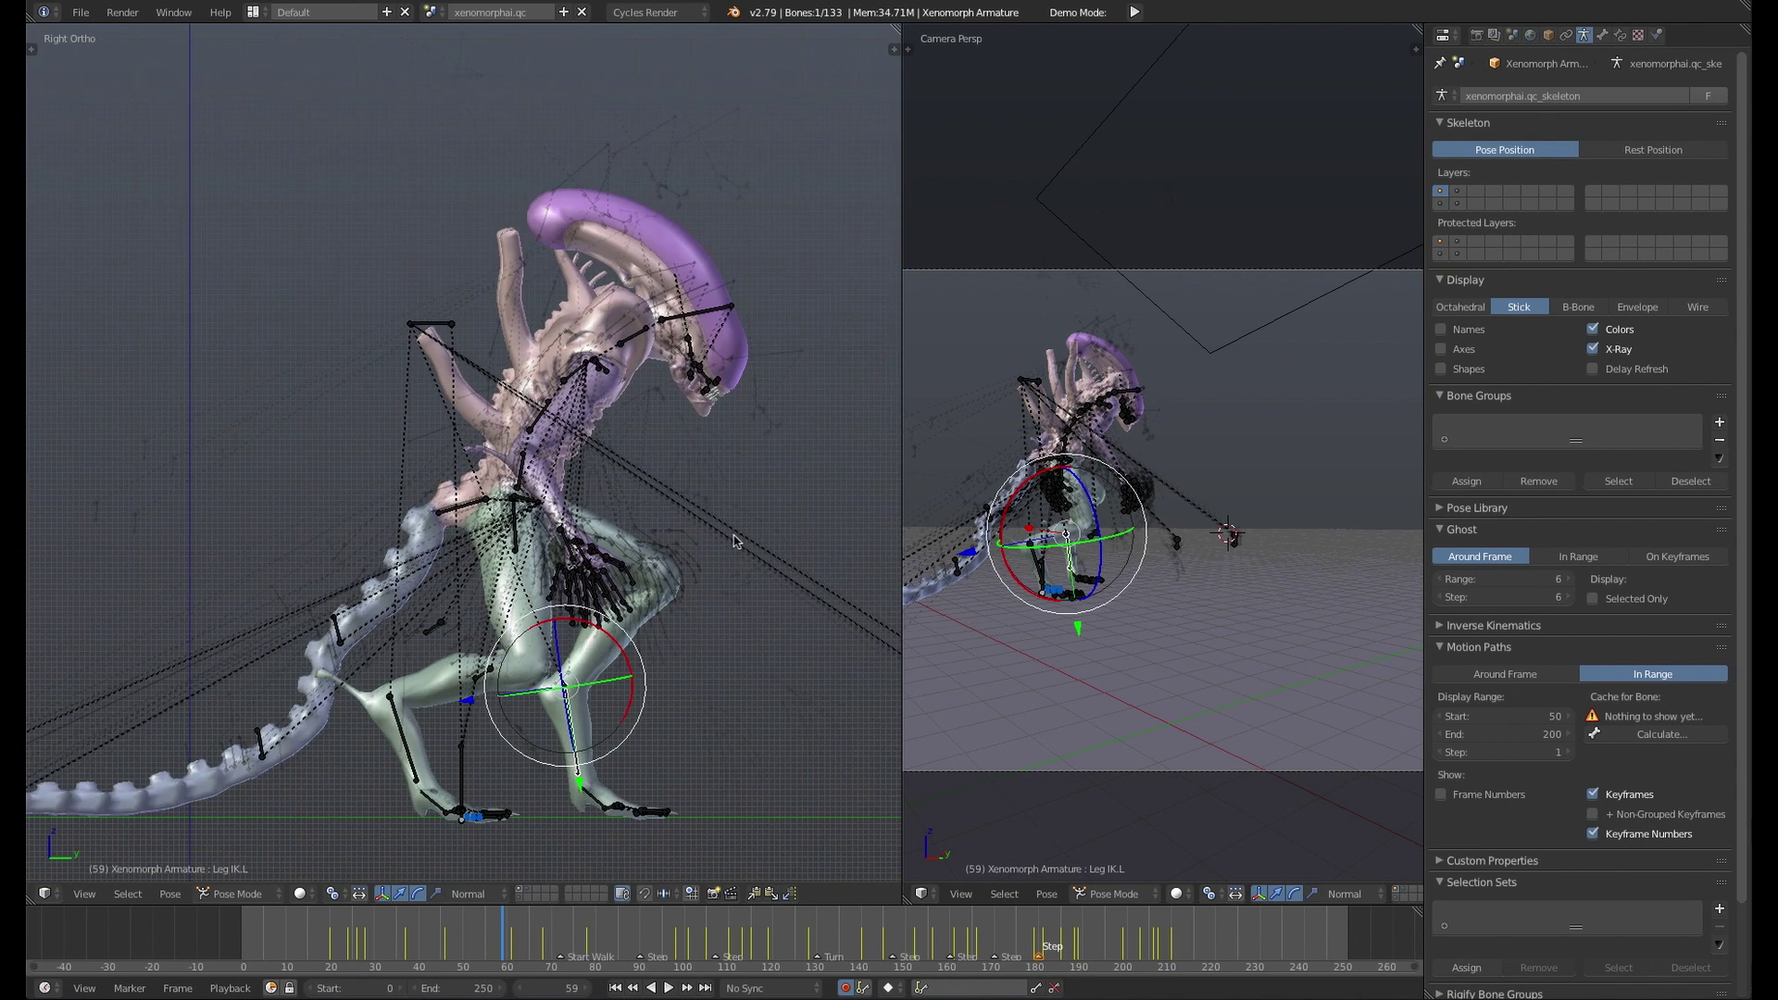
{"action": "middle_click_drag", "start_coordinate": [765, 505], "coordinate": [682, 504], "text": "shift"}
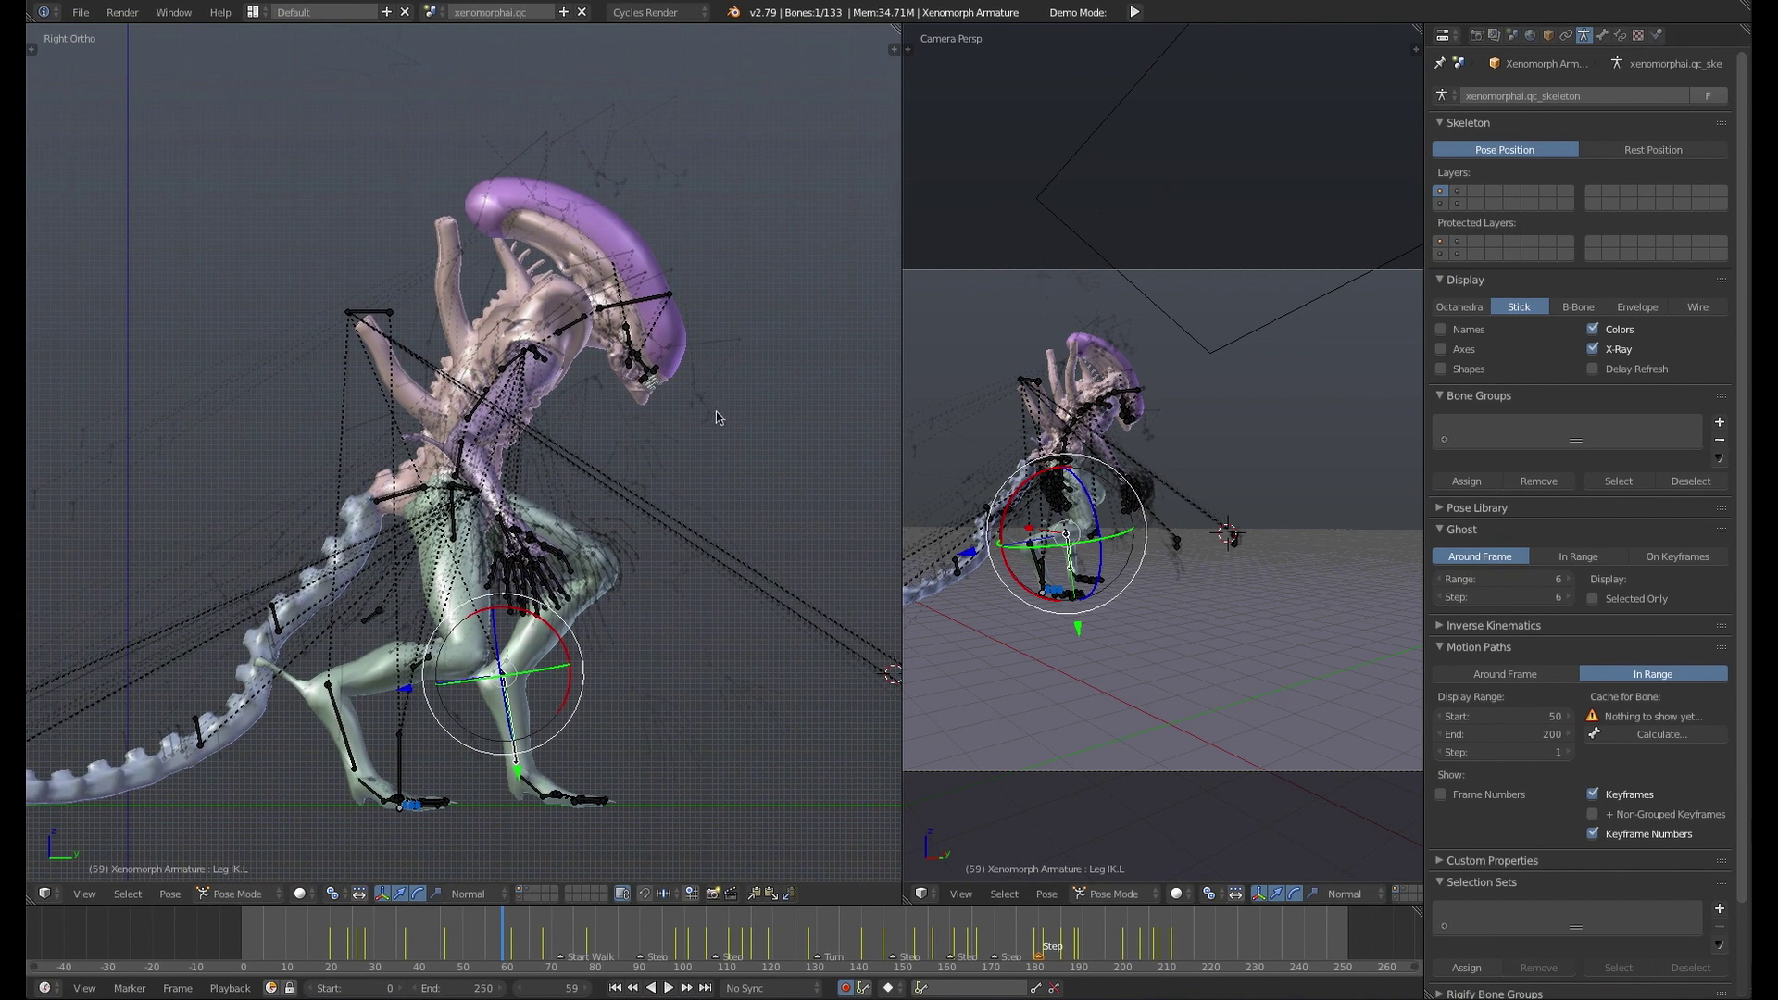
Reduce the armature's ghost step to 3 and inspect the ghosted bones around the head
{"action": "left_click", "coordinate": [1438, 597]}
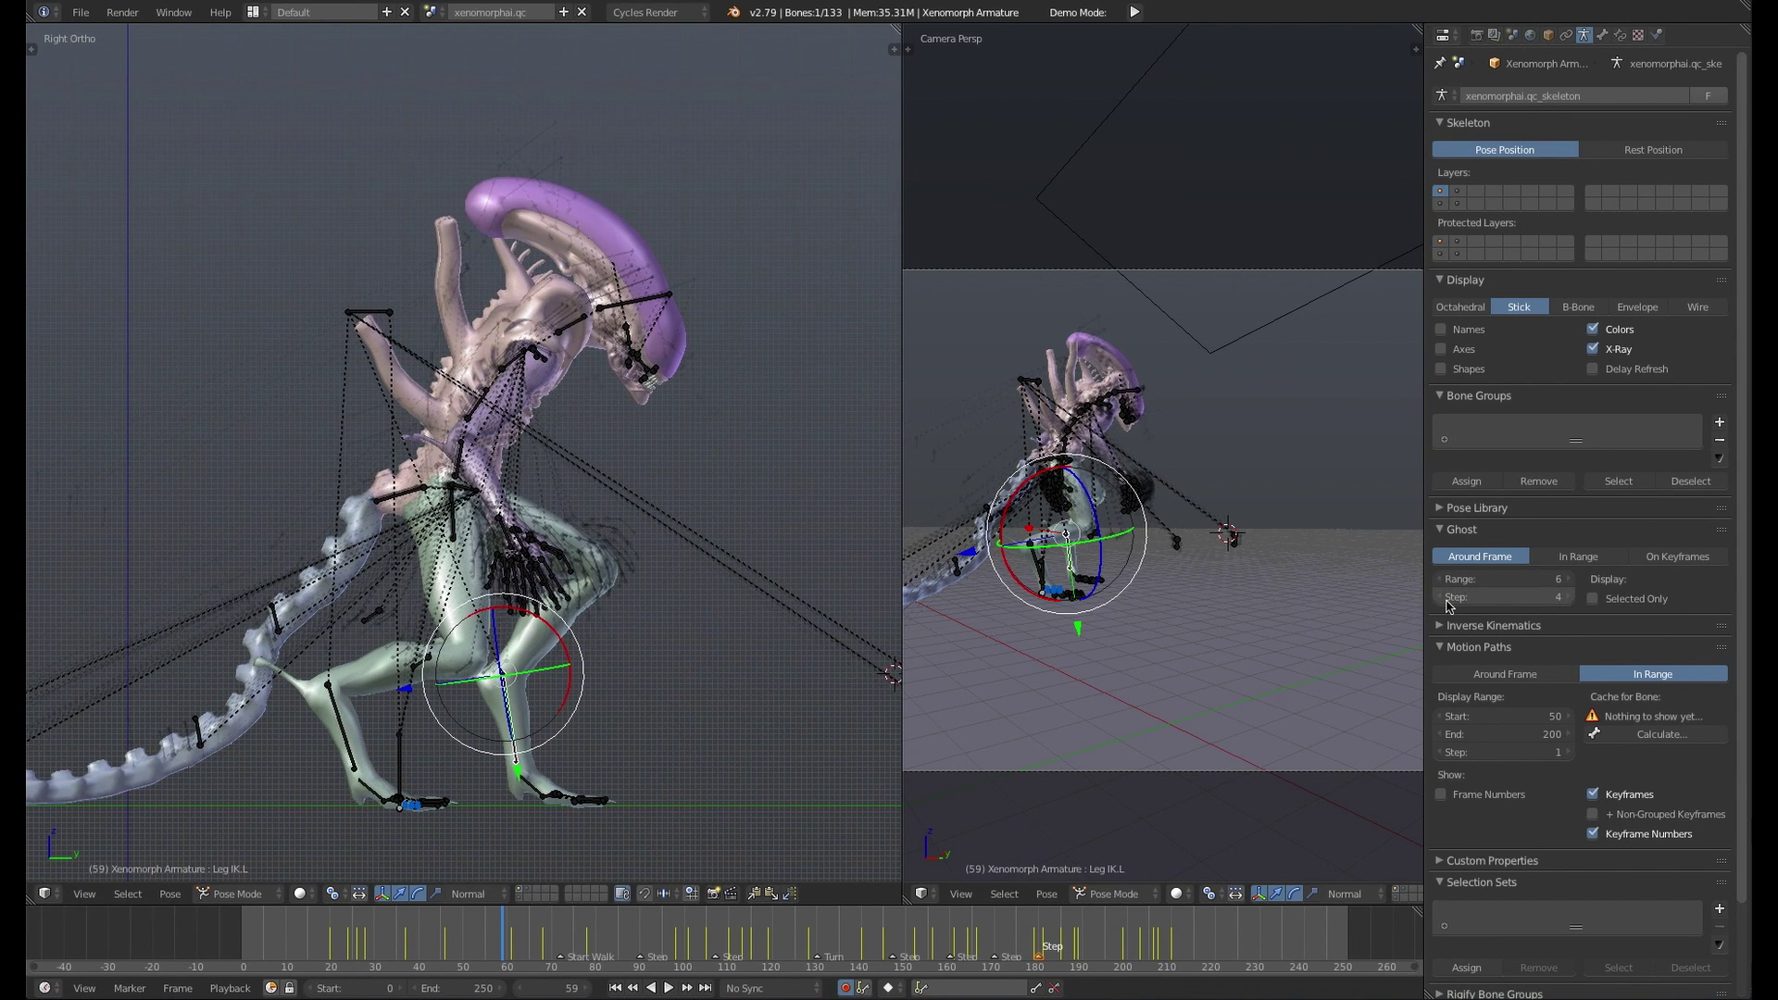
{"action": "left_click", "coordinate": [1443, 597]}
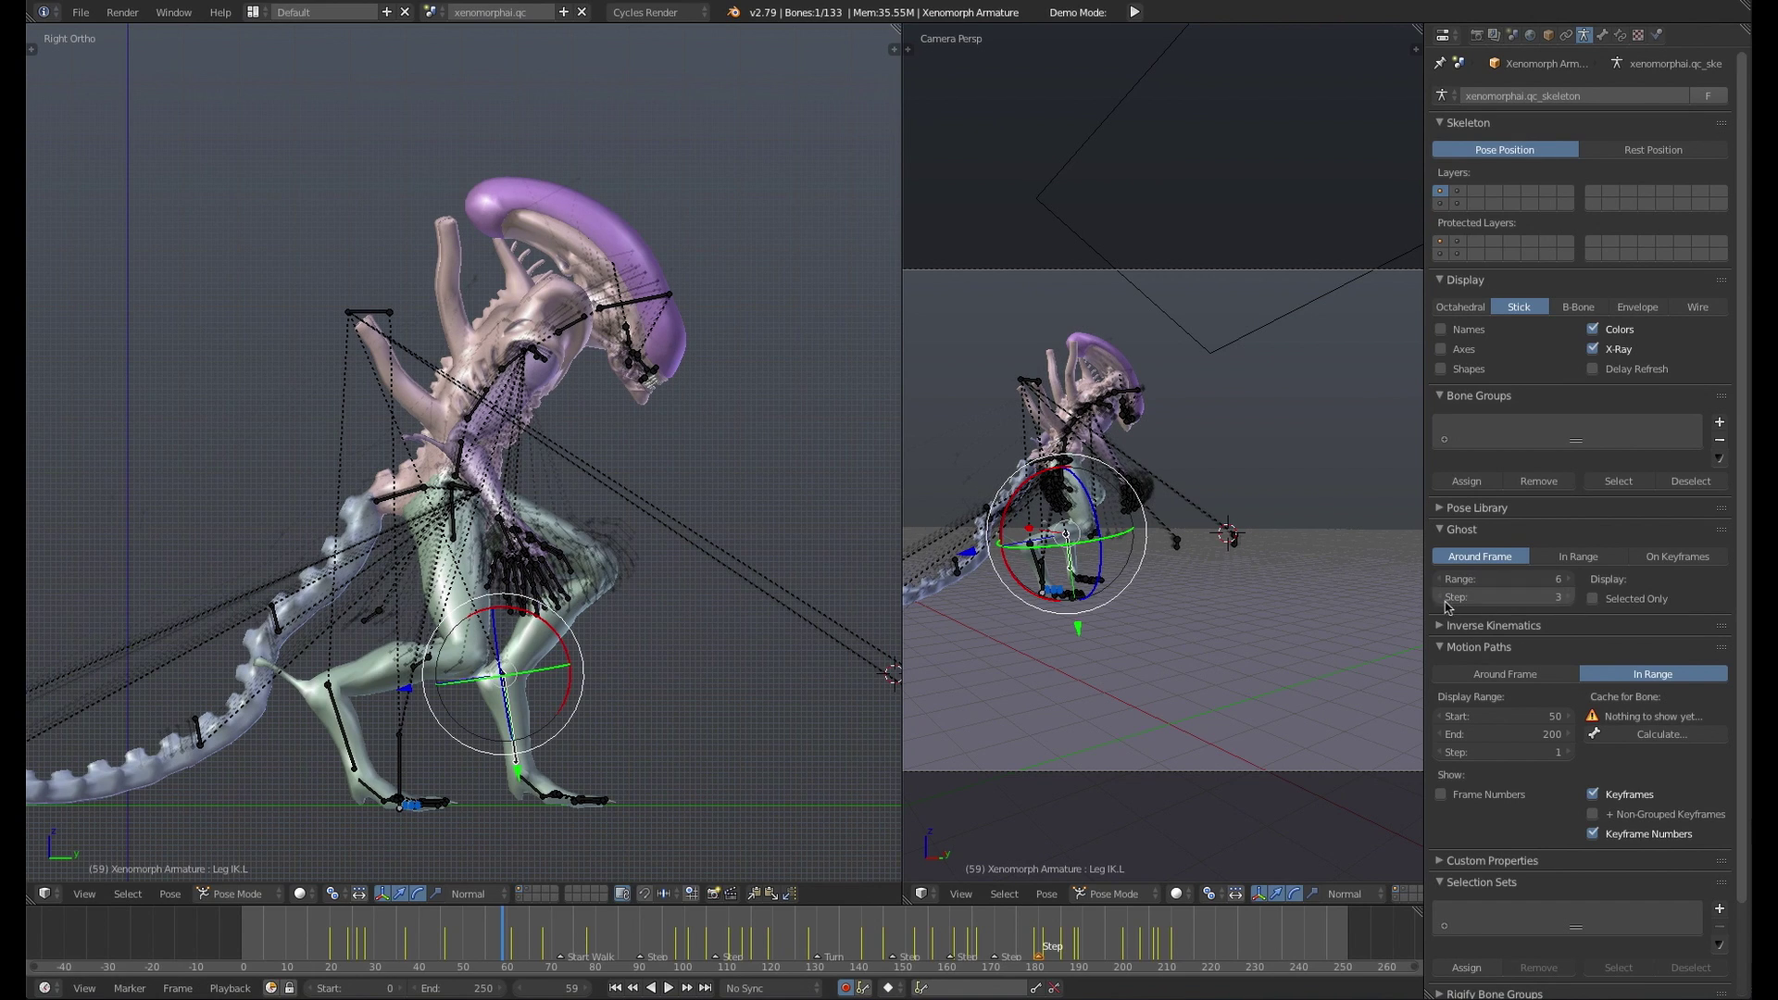
{"action": "scroll", "coordinate": [649, 324], "scroll_direction": "down", "scroll_amount": 2}
{"action": "scroll", "coordinate": [663, 410], "scroll_direction": "up", "scroll_amount": 4}
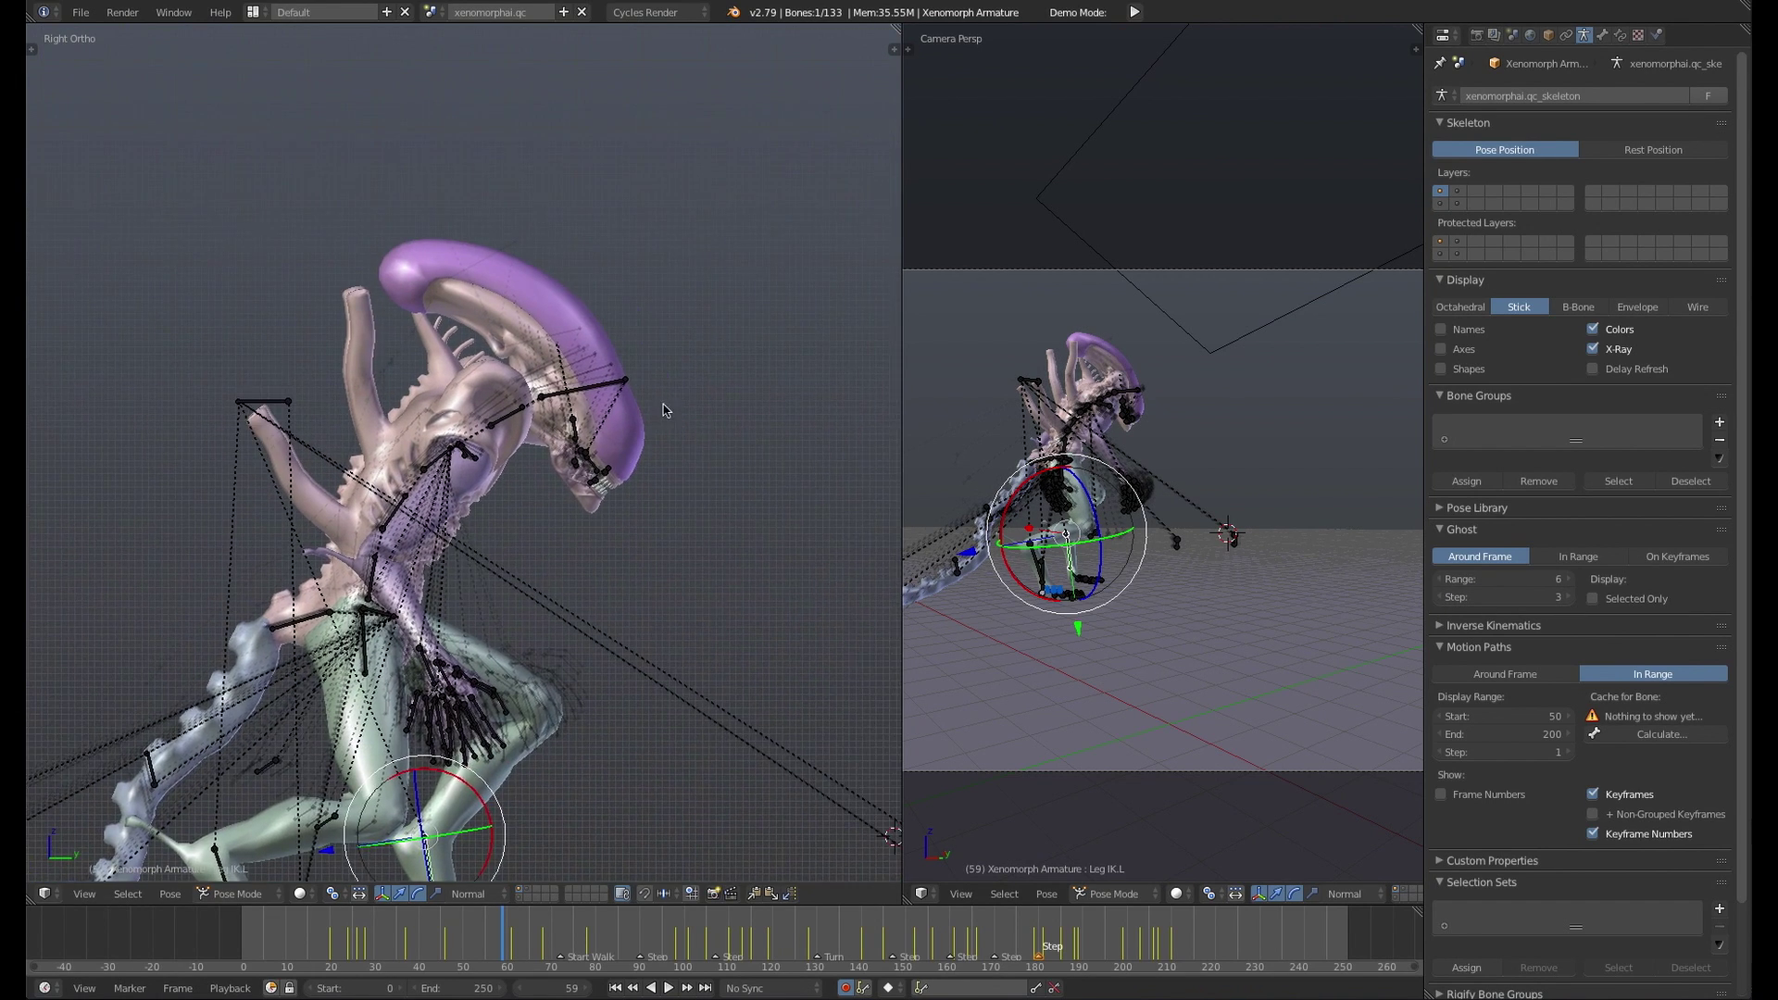
{"action": "scroll", "coordinate": [663, 411], "scroll_direction": "up", "scroll_amount": 3}
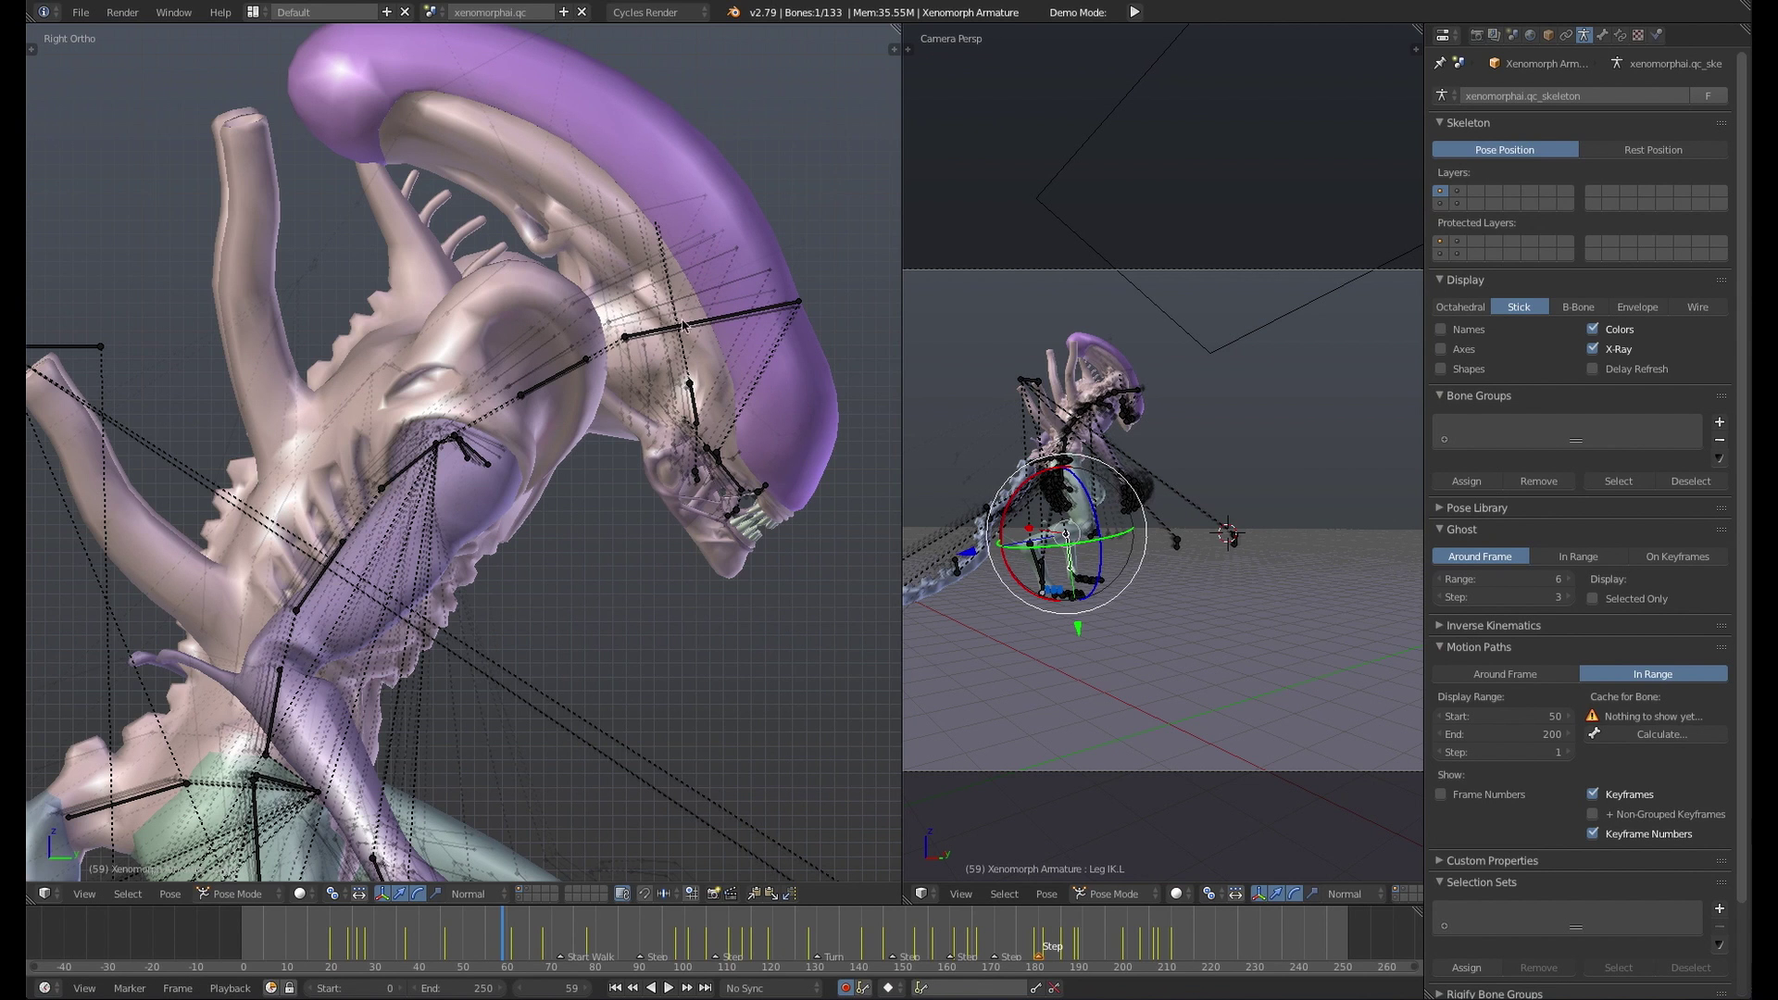
{"action": "scroll", "coordinate": [647, 501], "scroll_direction": "down", "scroll_amount": 3}
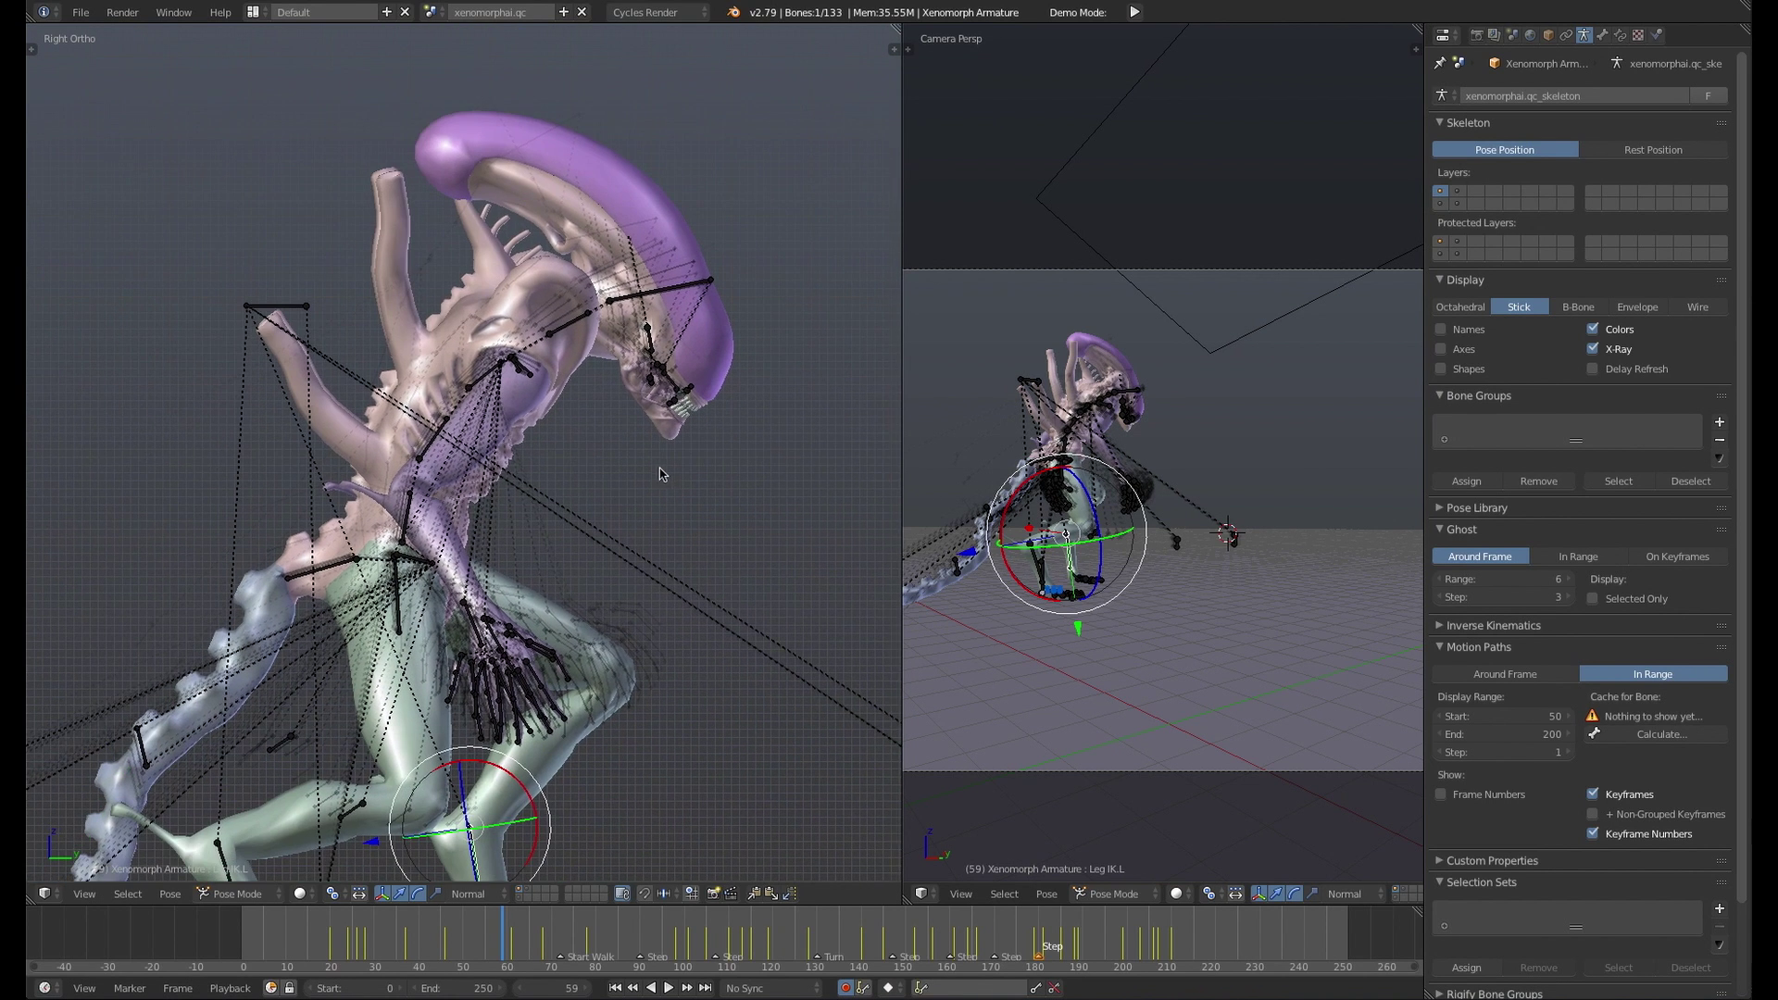
Select the Hand IK.R bone to view its ghosts, and clear the bone selection
{"action": "right_click", "coordinate": [468, 623]}
{"action": "right_click", "coordinate": [489, 627]}
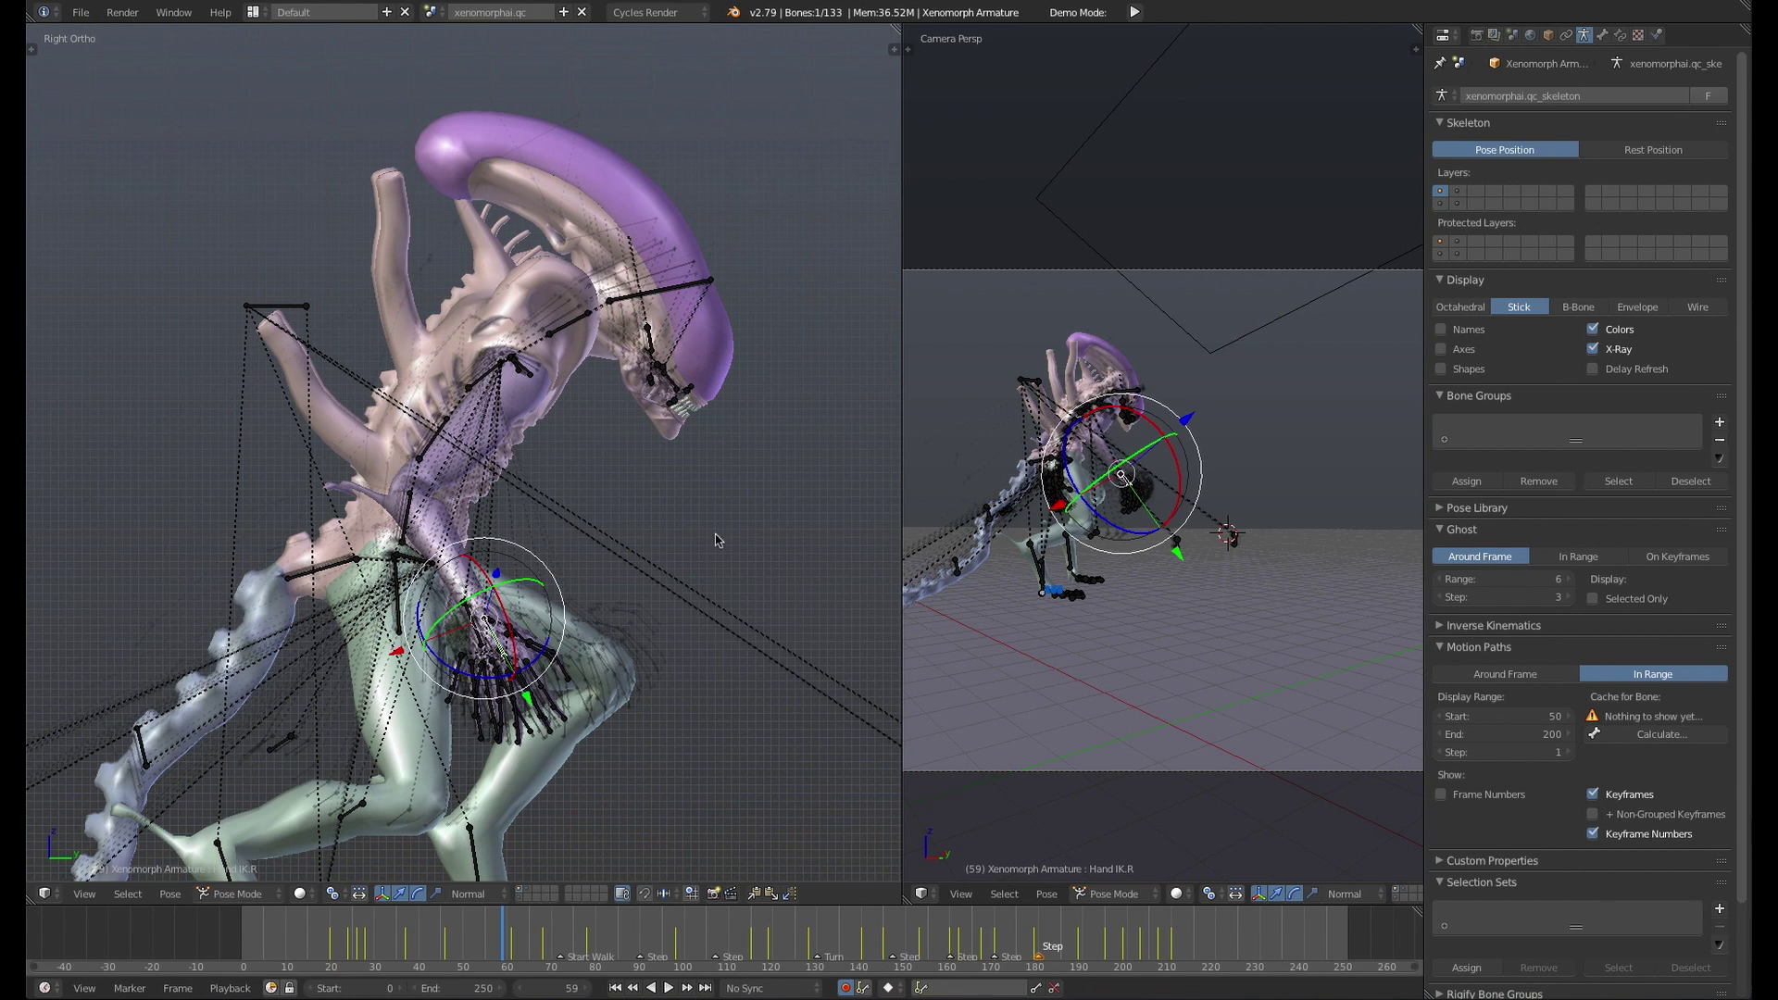
{"action": "middle_click_drag", "start_coordinate": [581, 539], "coordinate": [559, 396], "text": "shift"}
{"action": "key", "text": "a"}
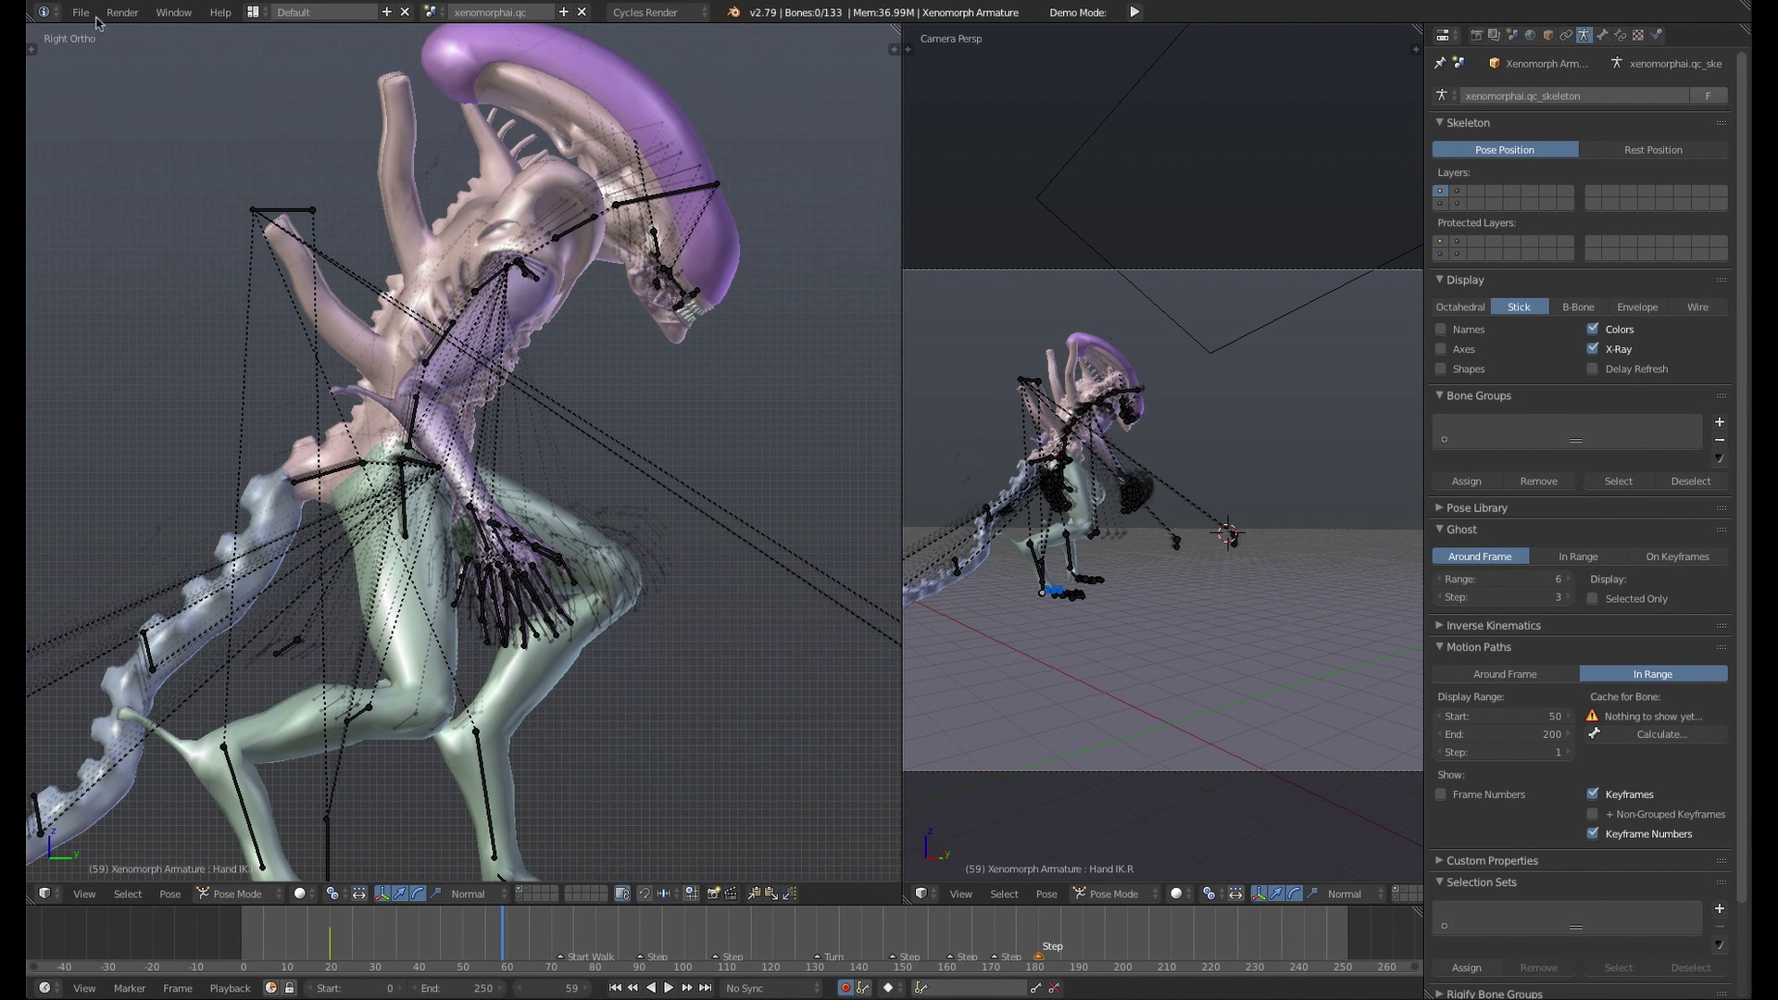
Reload the start-up file for a fresh scene and add a UV sphere
{"action": "left_click", "coordinate": [80, 12]}
{"action": "left_click", "coordinate": [105, 78]}
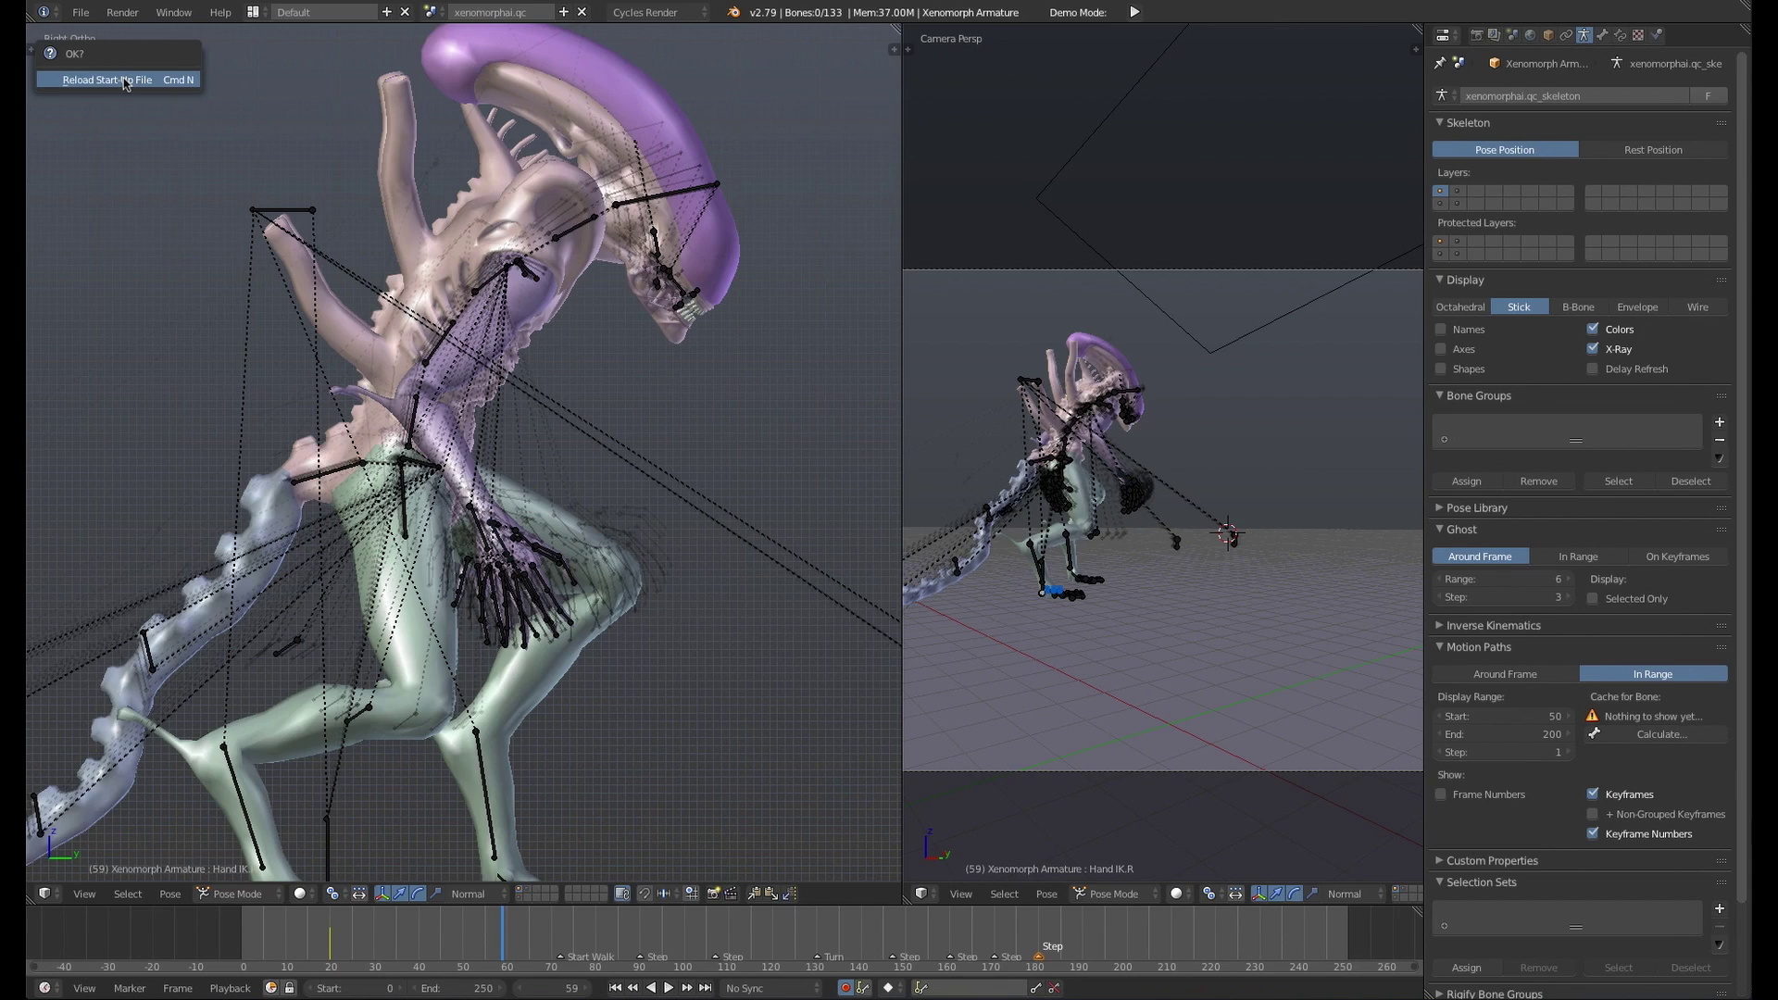
{"action": "left_click", "coordinate": [125, 81]}
{"action": "key", "text": "shift+a"}
{"action": "mouse_move", "coordinate": [815, 489]}
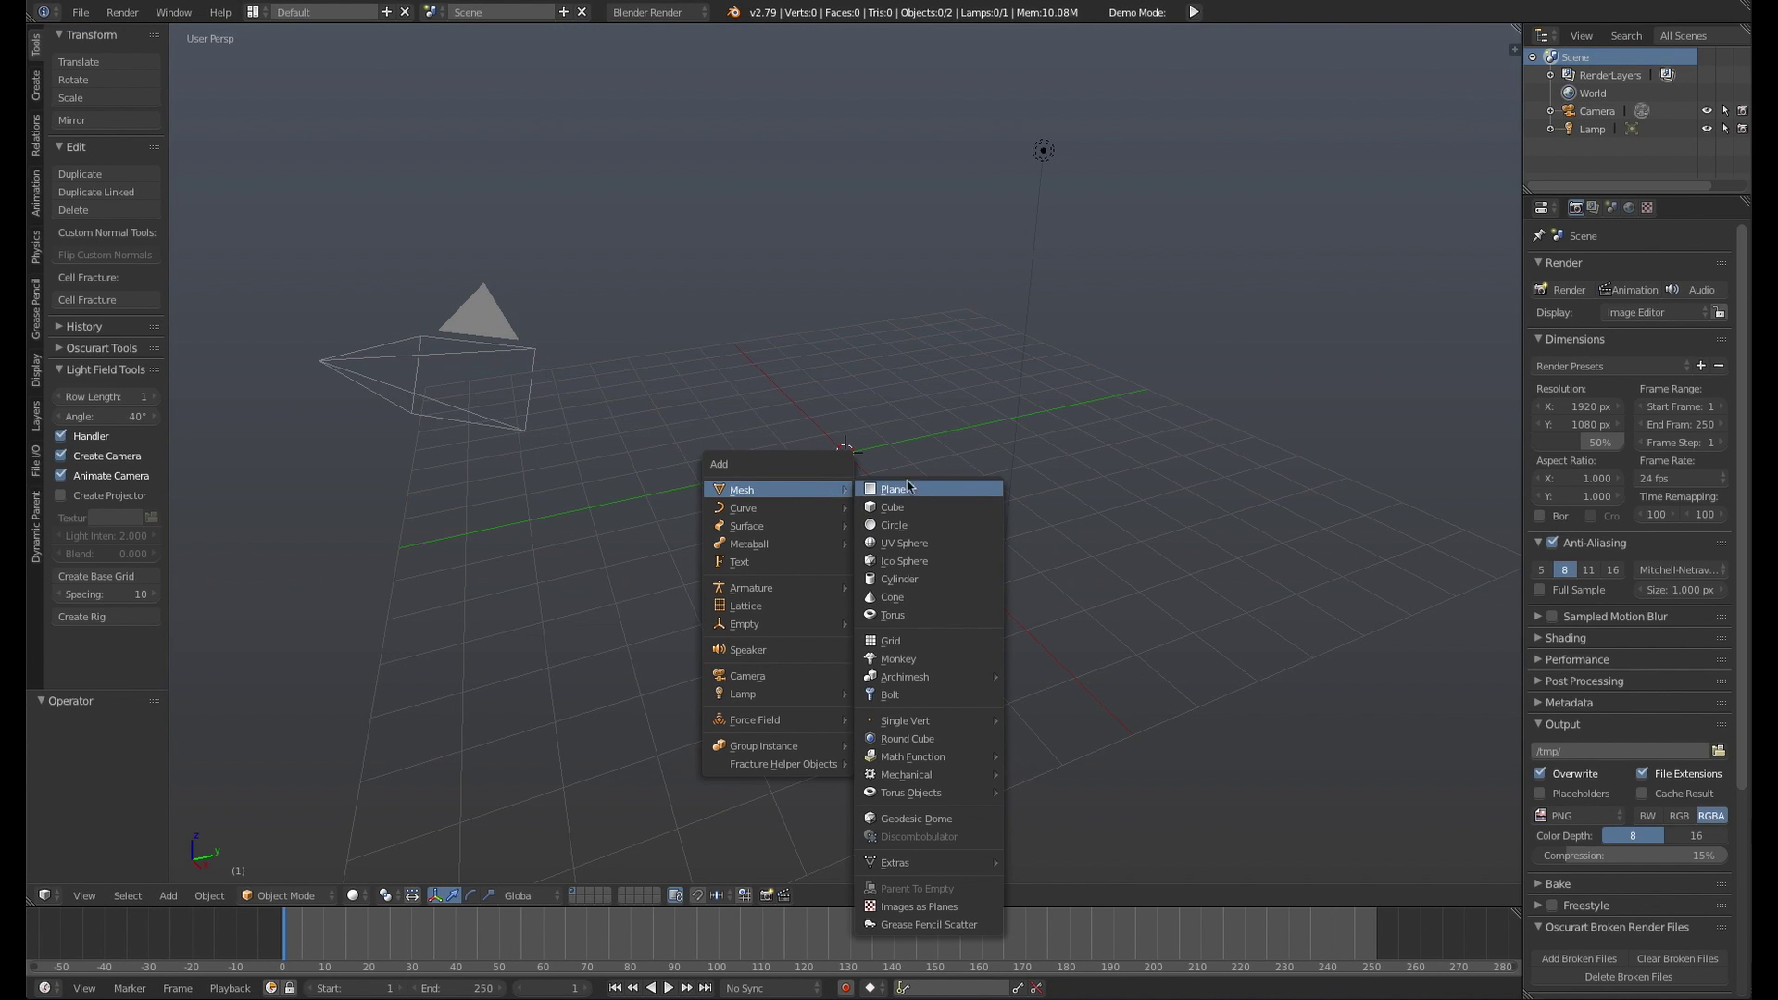
{"action": "left_click", "coordinate": [911, 542]}
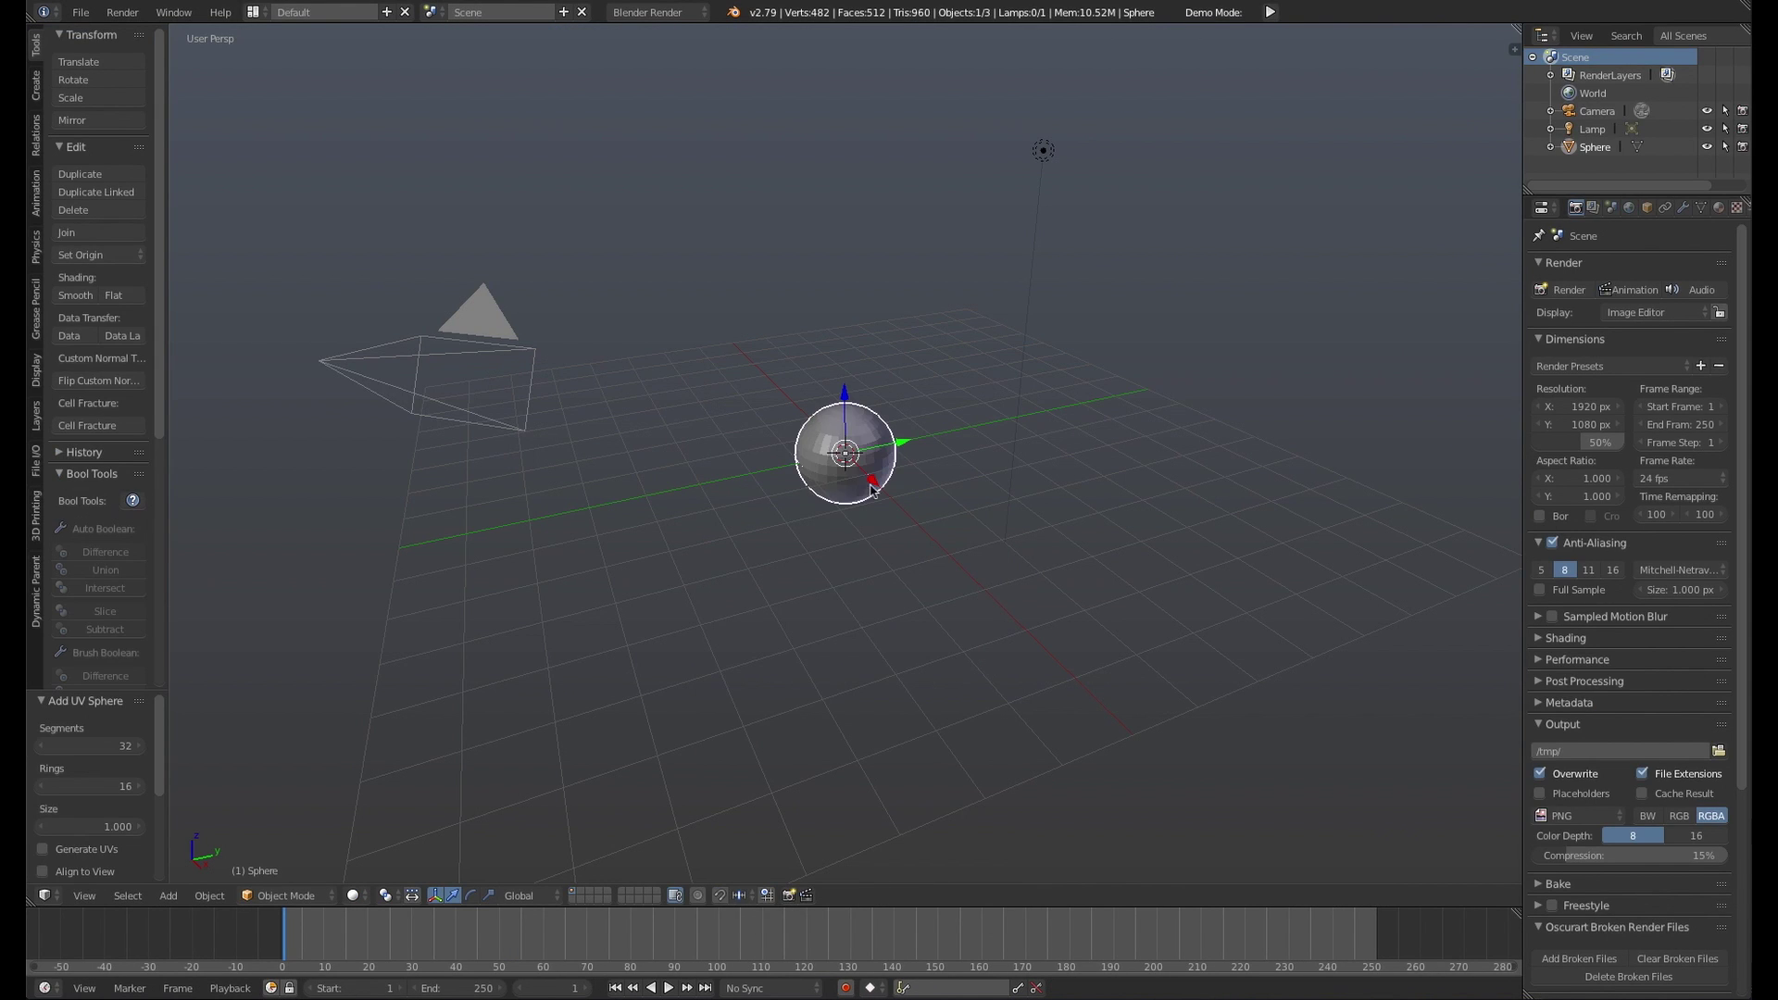
Move the sphere about 6.15 along Y and insert a LocScale keyframe at frame 1
{"action": "key", "text": "g"}
{"action": "key", "text": "y"}
{"action": "left_click", "coordinate": [1149, 412]}
{"action": "key", "text": "i"}
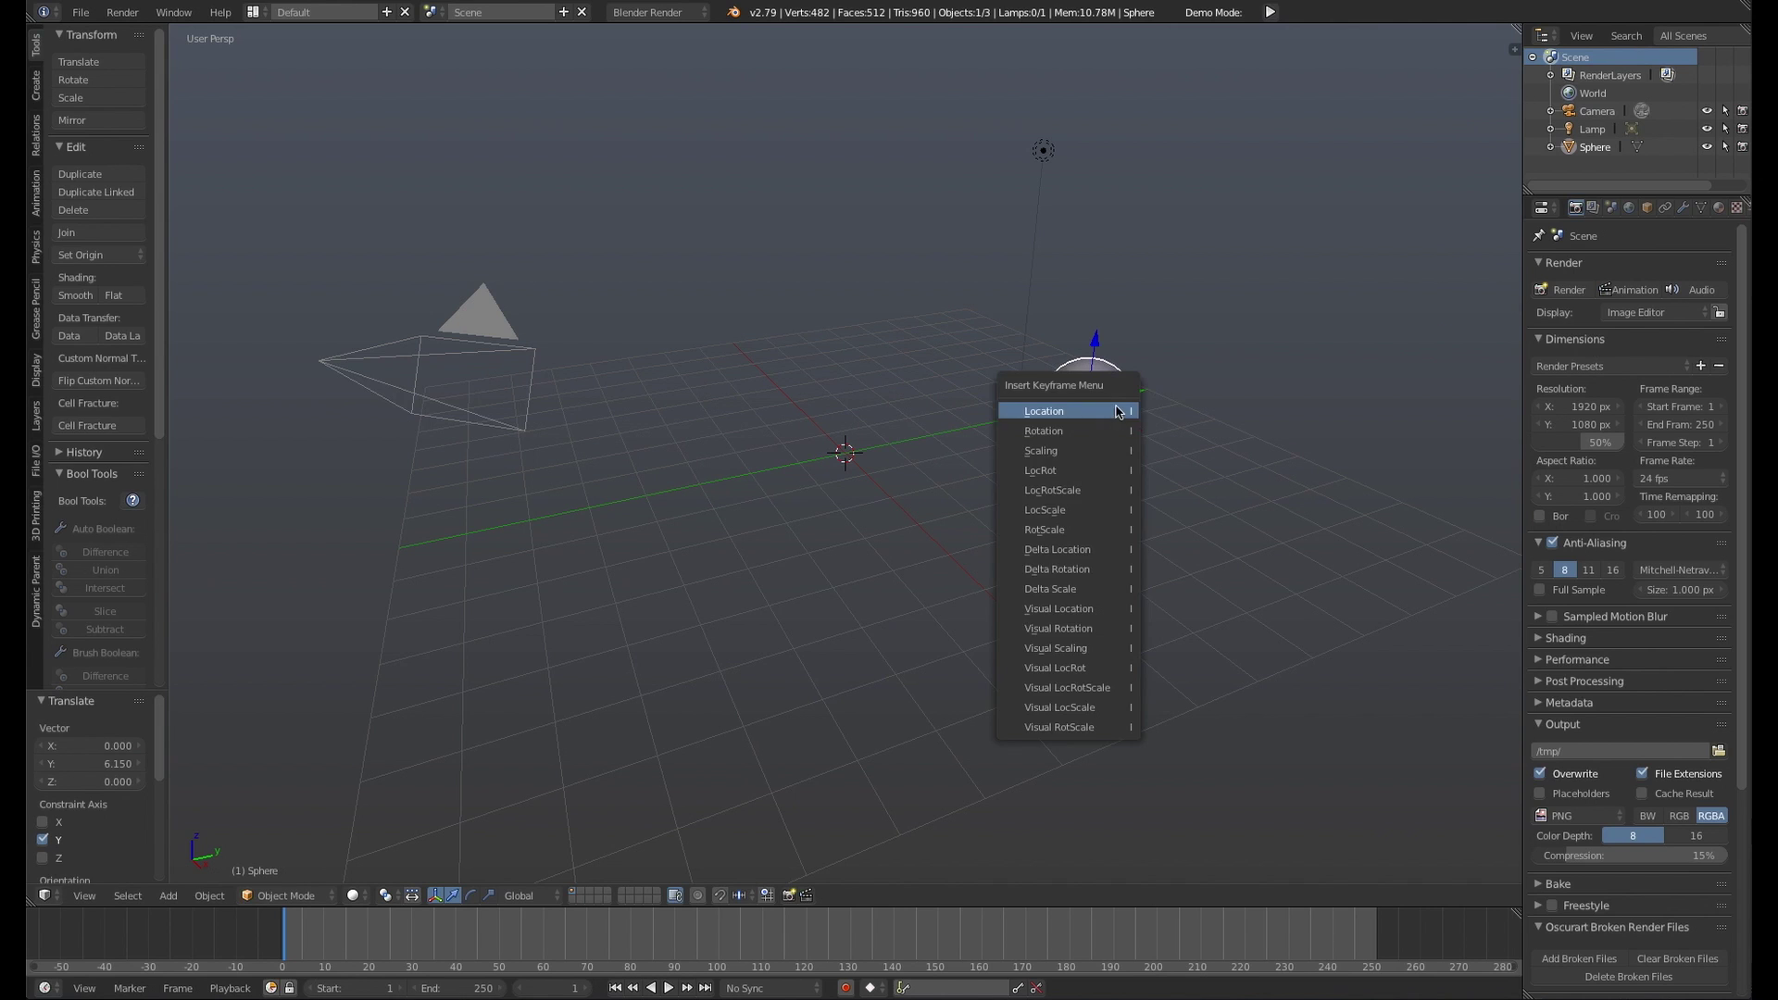
{"action": "left_click", "coordinate": [1045, 510]}
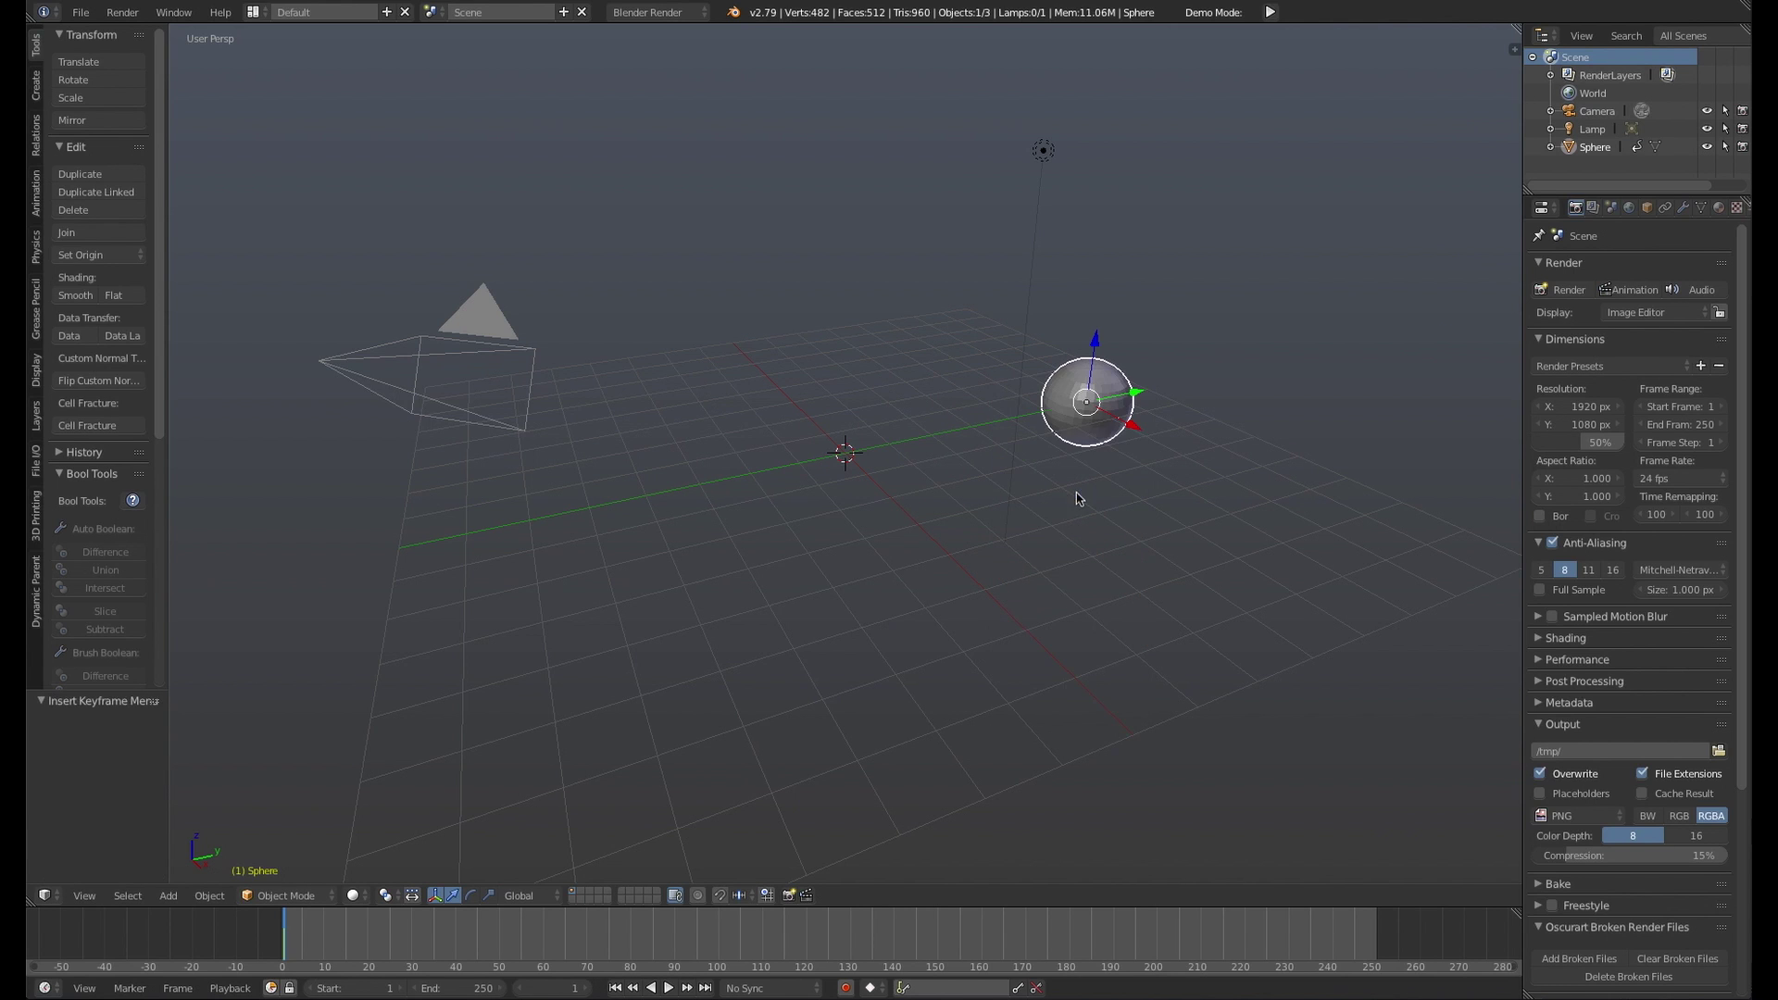
At frame 30, move the sphere about -12.69 along Y and insert a keyframe
{"action": "left_click", "coordinate": [412, 931]}
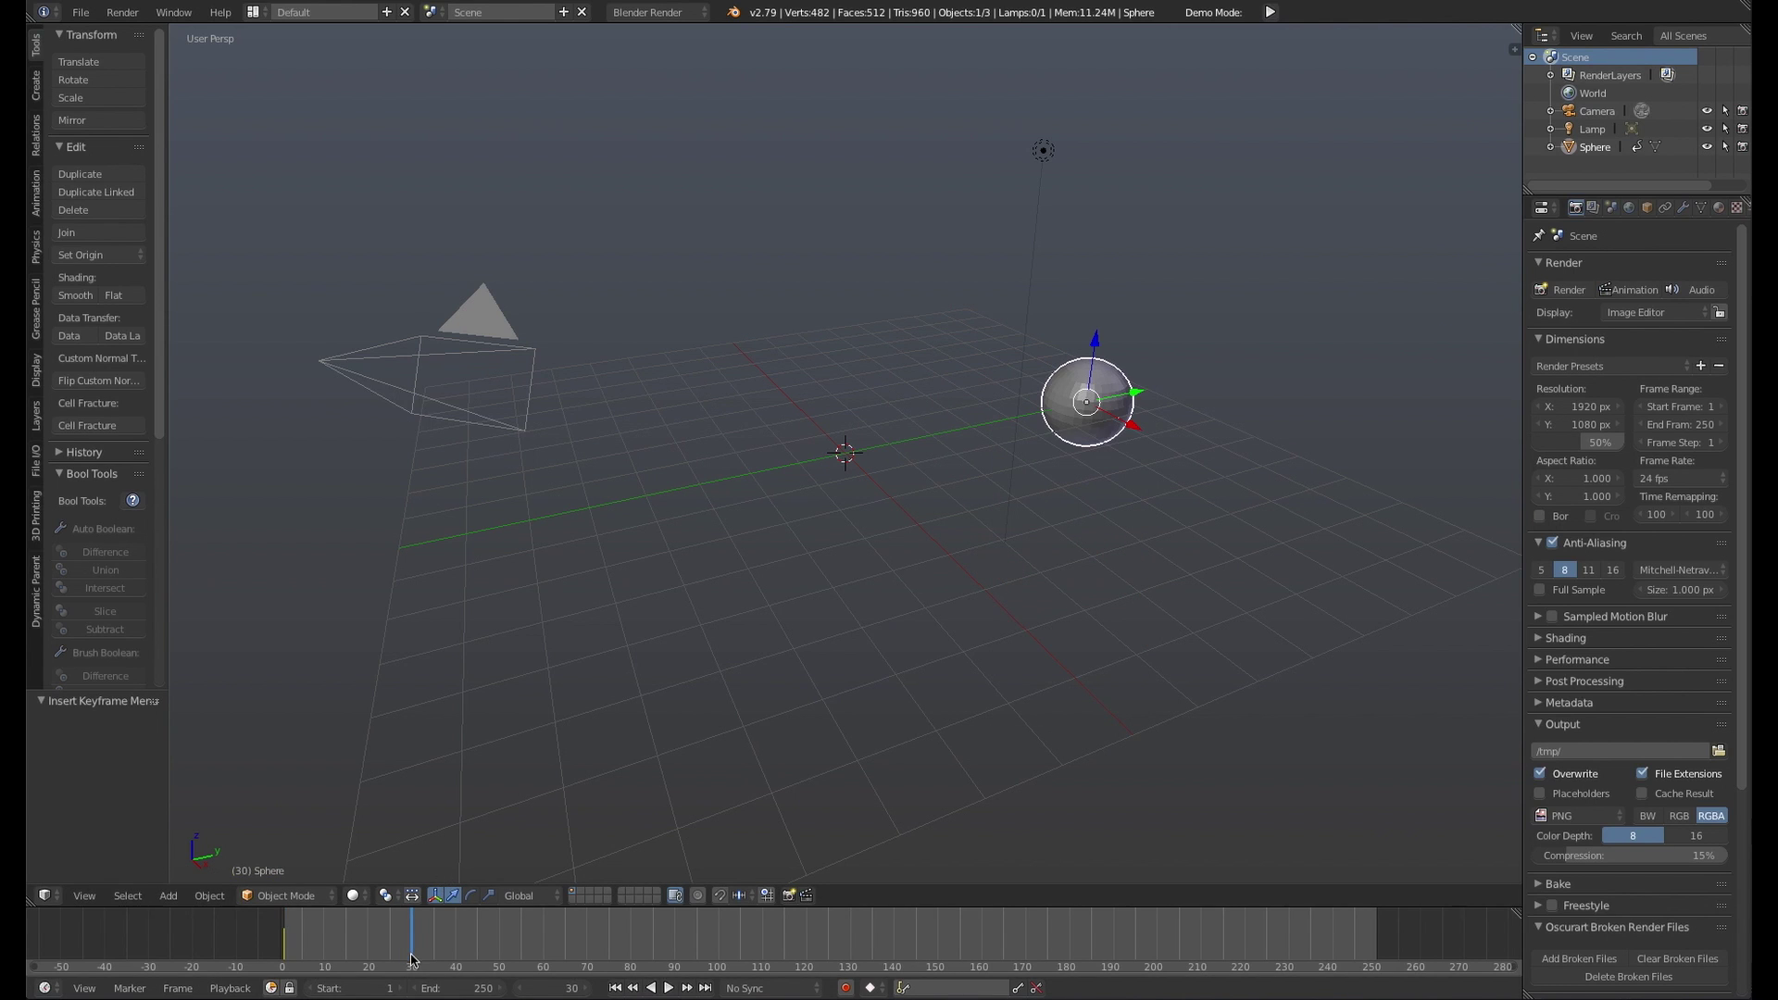
{"action": "key", "text": "g"}
{"action": "key", "text": "y"}
{"action": "left_click", "coordinate": [542, 521]}
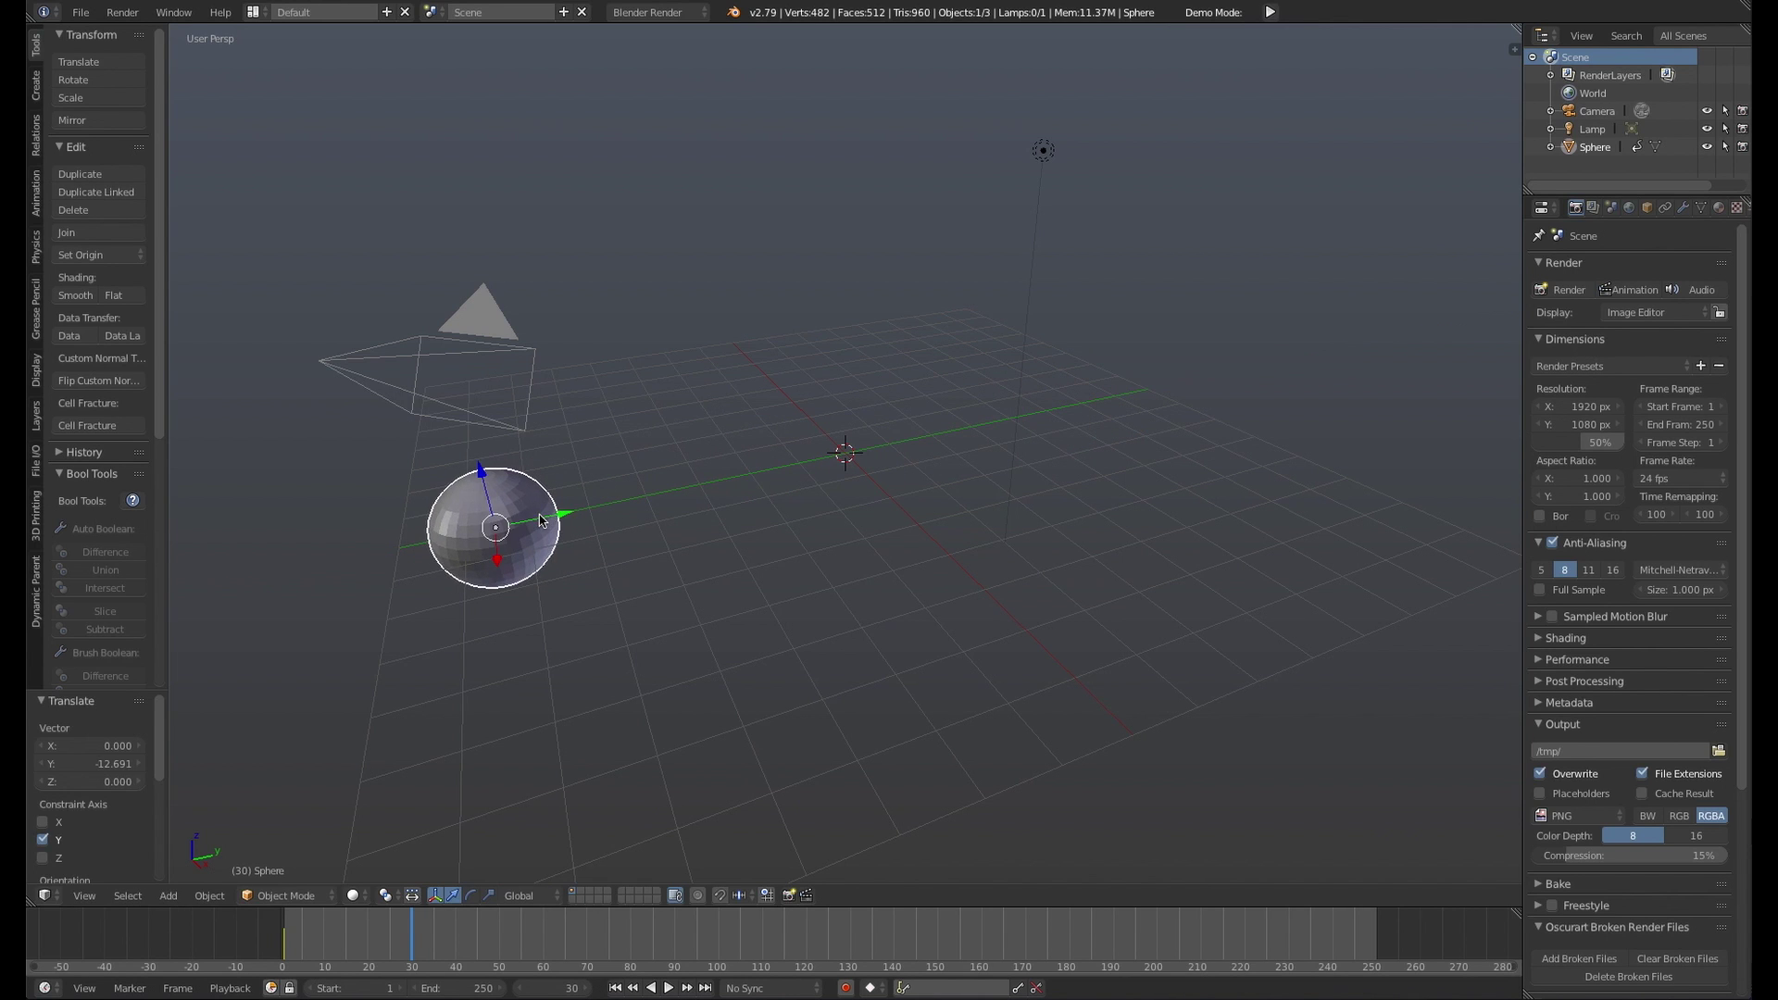
{"action": "key", "text": "i"}
{"action": "left_click", "coordinate": [541, 520]}
At frame 14, raise the sphere about 2.44 along Z, insert a keyframe, and preview the arc
{"action": "left_click_drag", "start_coordinate": [410, 942], "coordinate": [343, 940]}
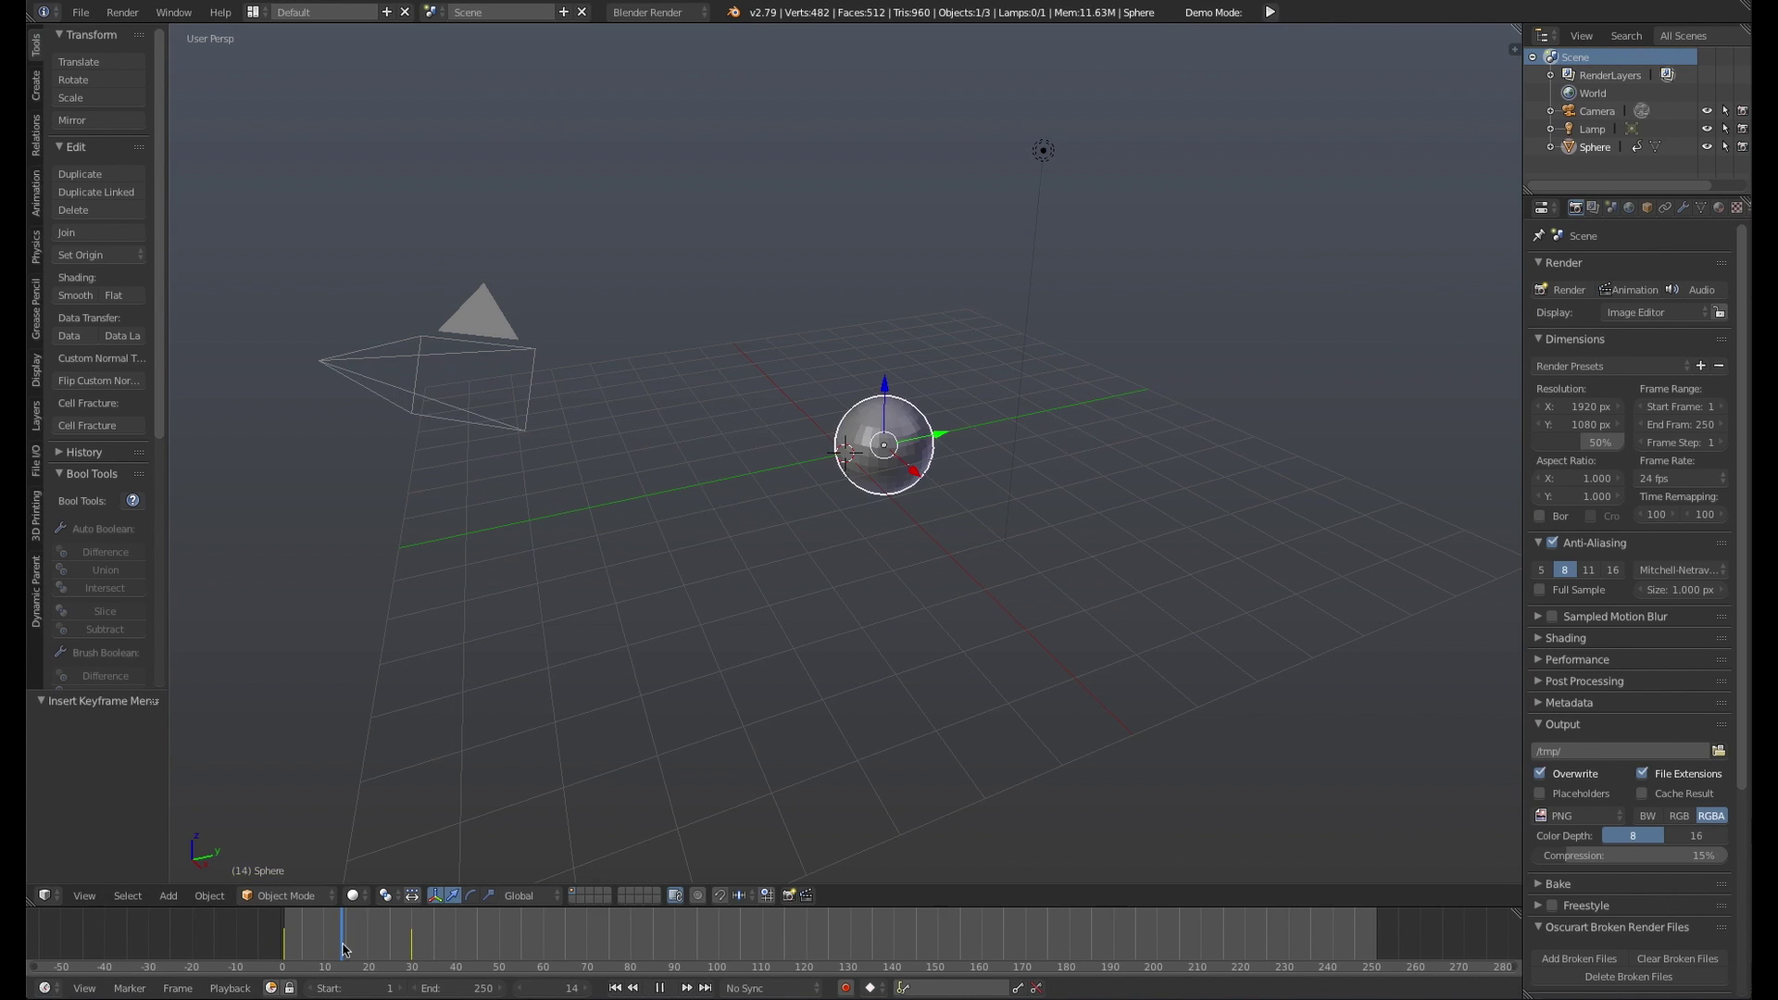
{"action": "left_click_drag", "start_coordinate": [885, 388], "coordinate": [888, 269]}
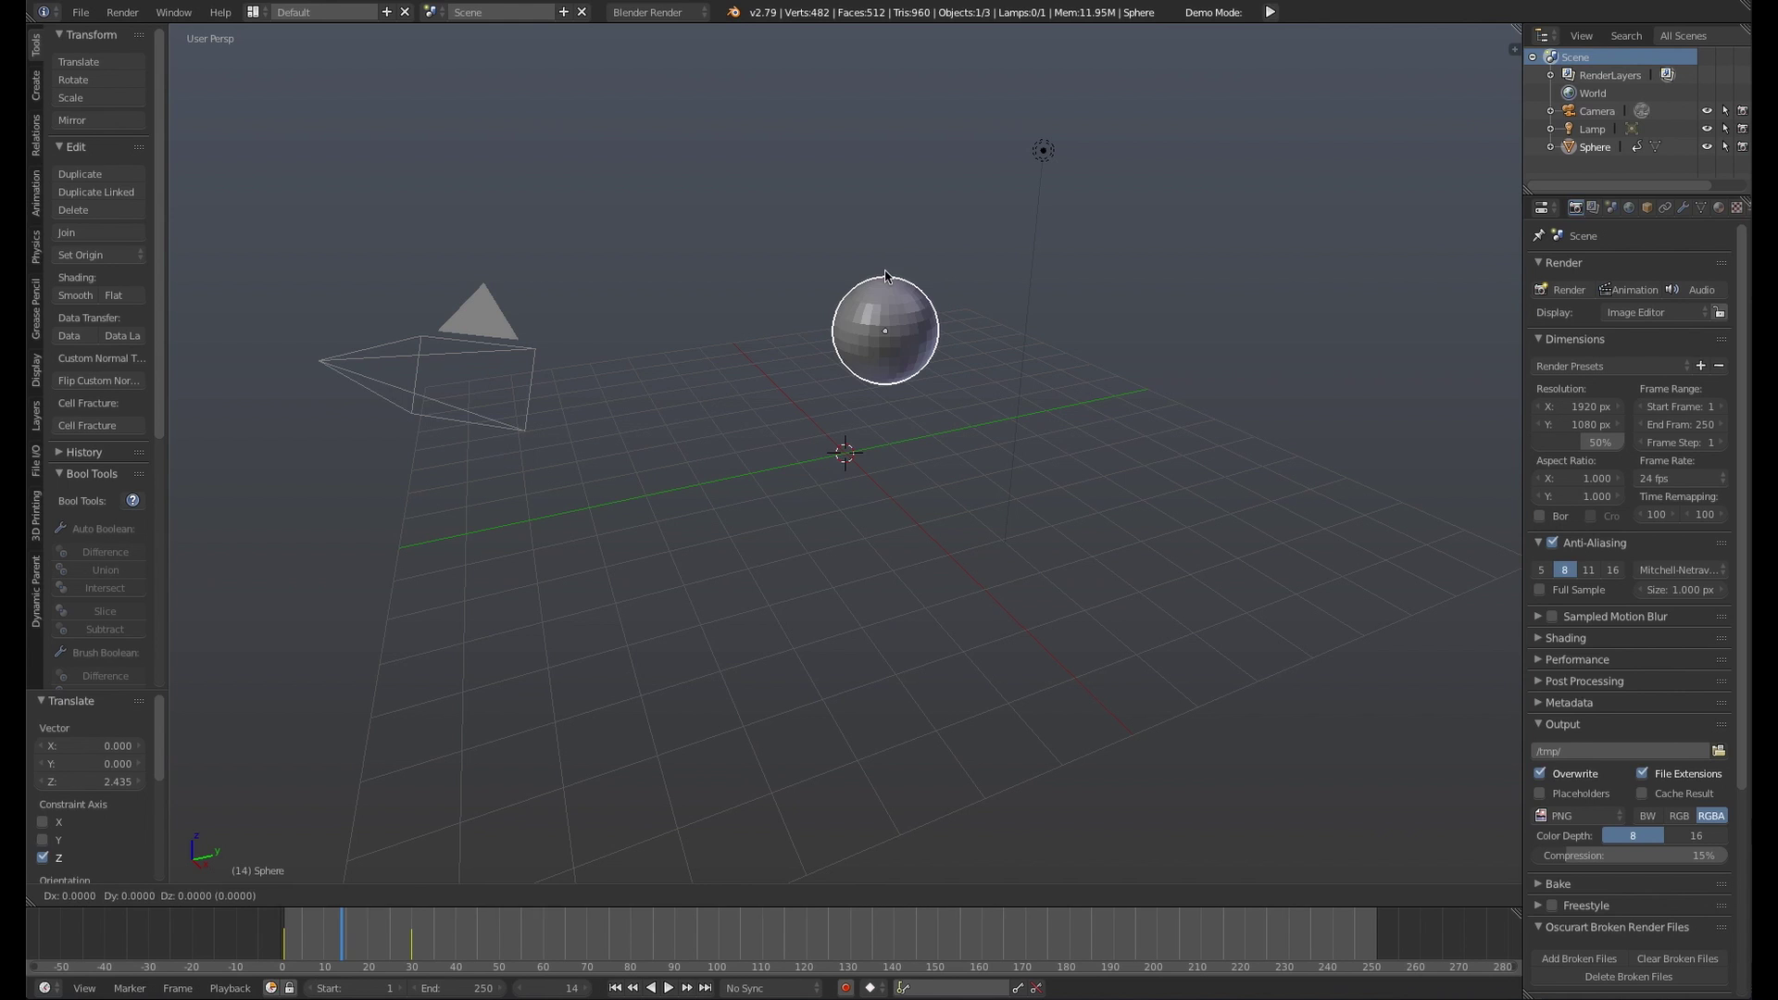
{"action": "key", "text": "i"}
{"action": "left_click", "coordinate": [887, 275]}
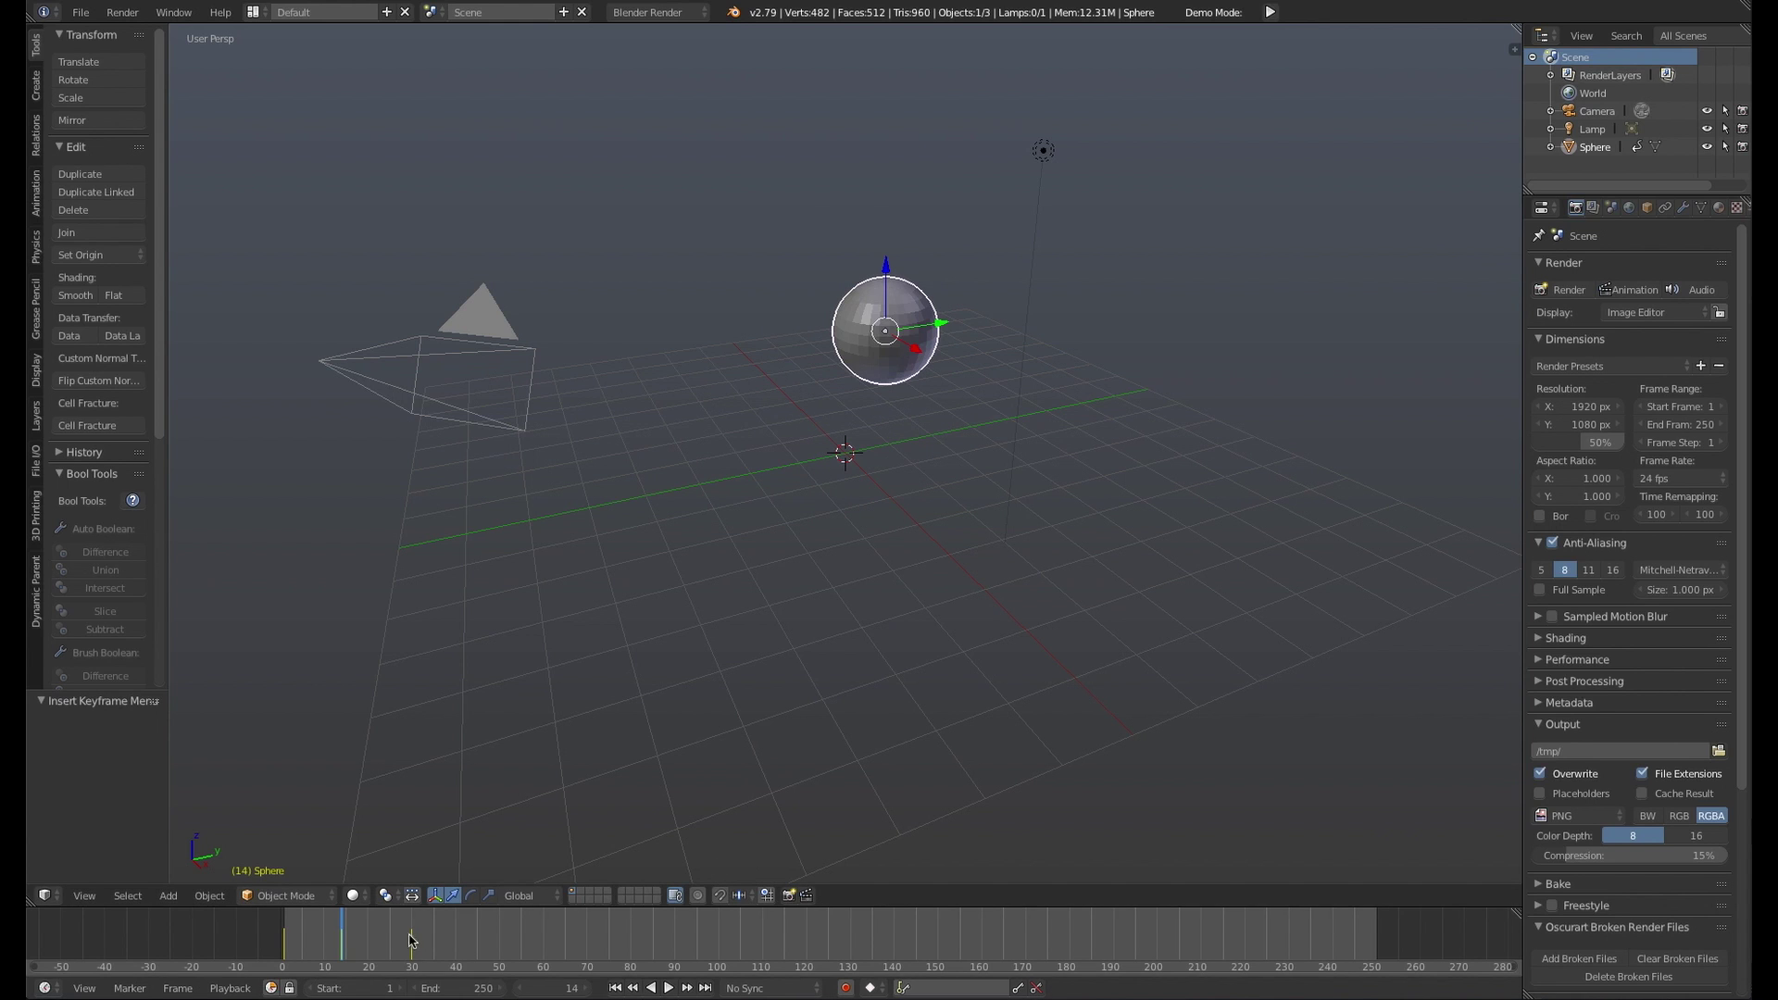
{"action": "left_click_drag", "start_coordinate": [305, 933], "coordinate": [403, 934]}
{"action": "key", "text": "Escape"}
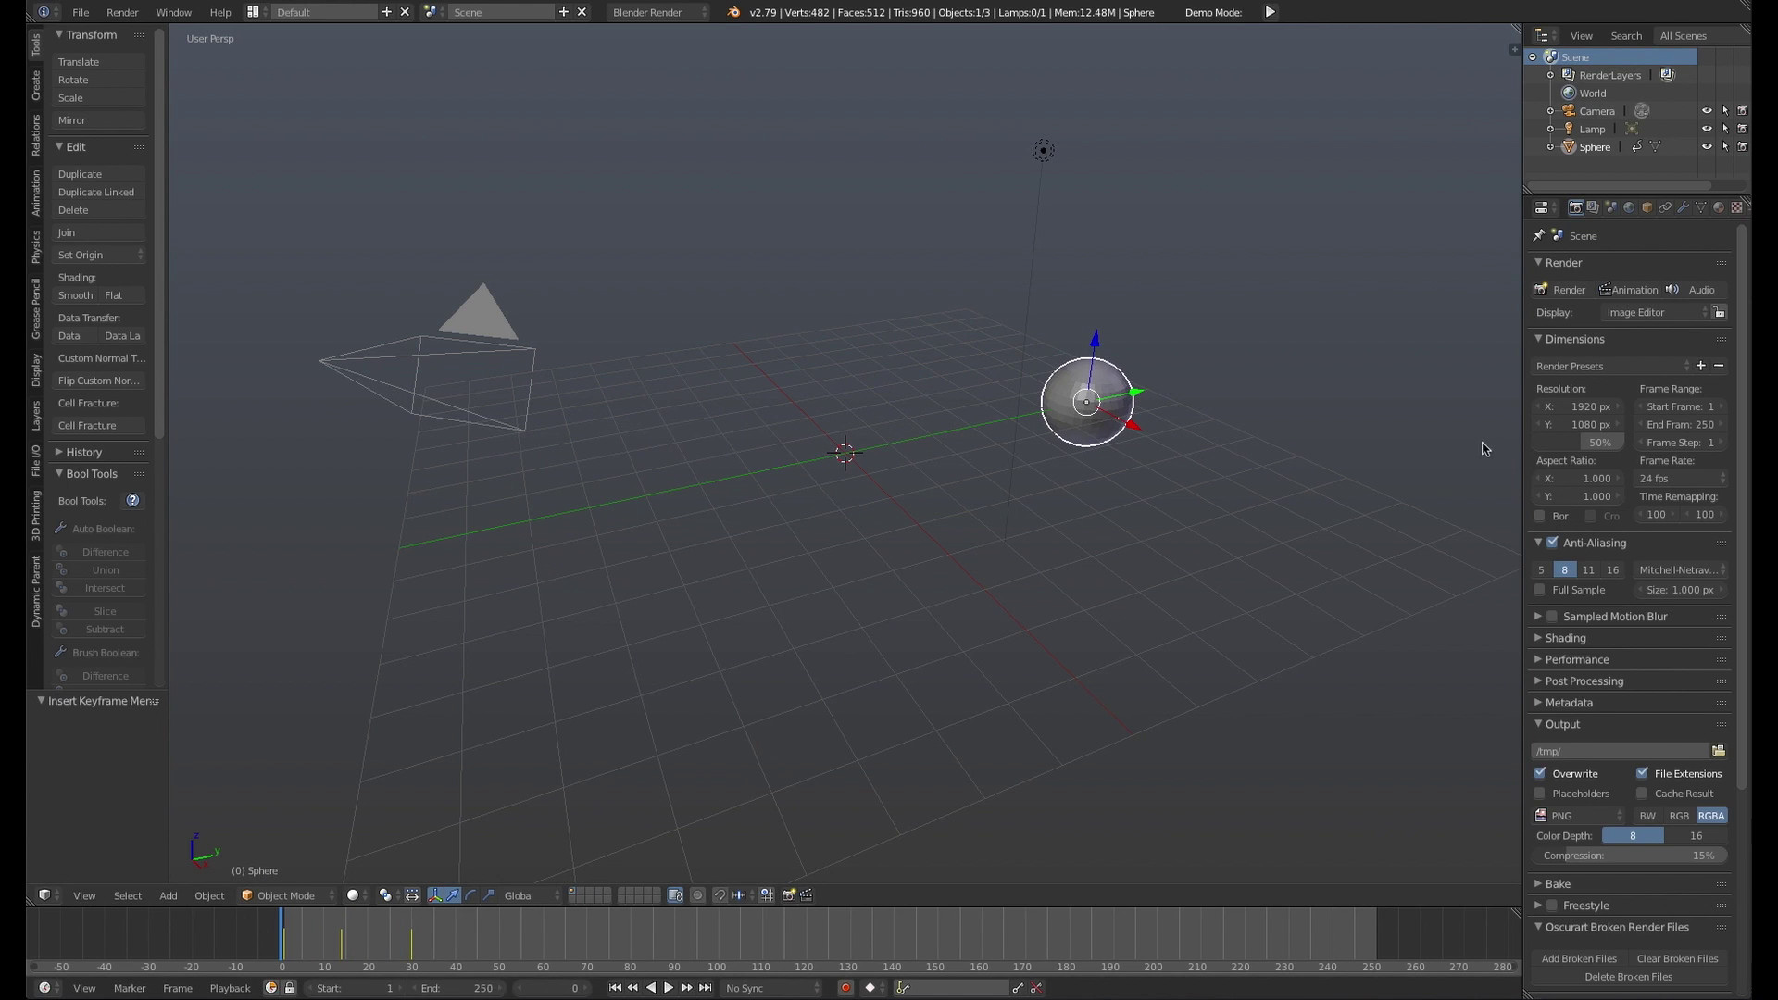
Widen the properties area and turn on Frames duplication for the sphere
{"action": "left_click_drag", "start_coordinate": [1522, 386], "coordinate": [1387, 380]}
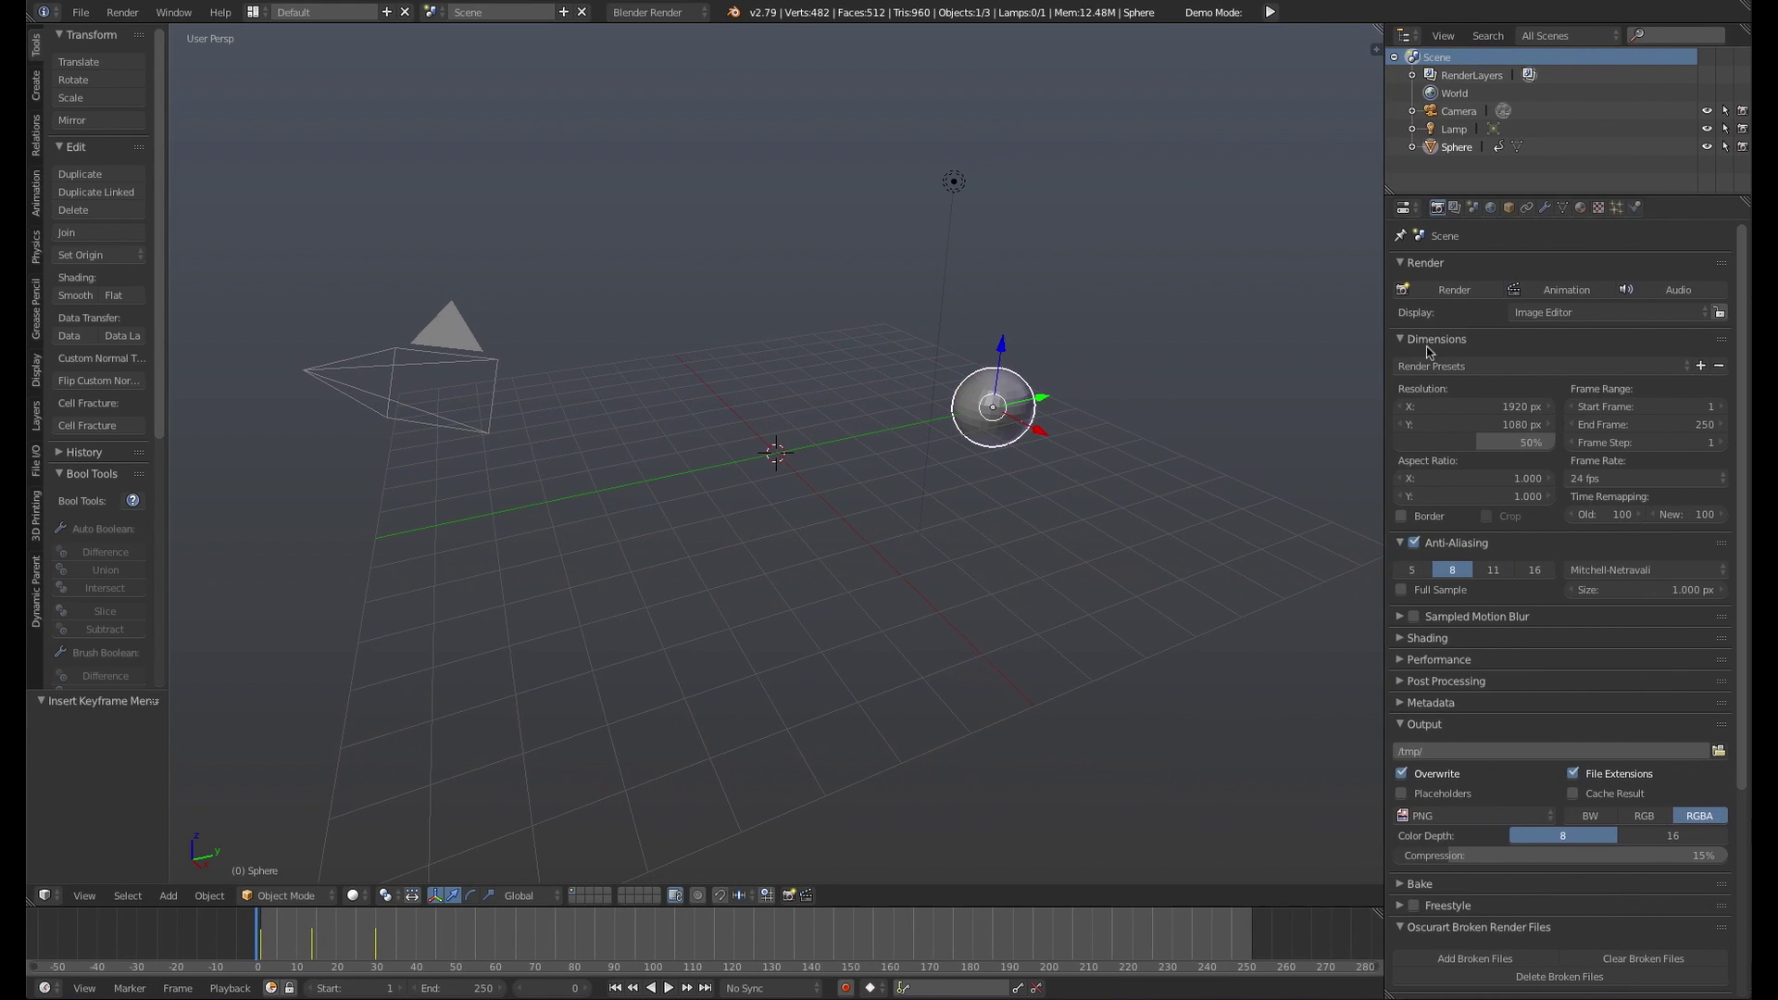
{"action": "left_click", "coordinate": [1509, 207]}
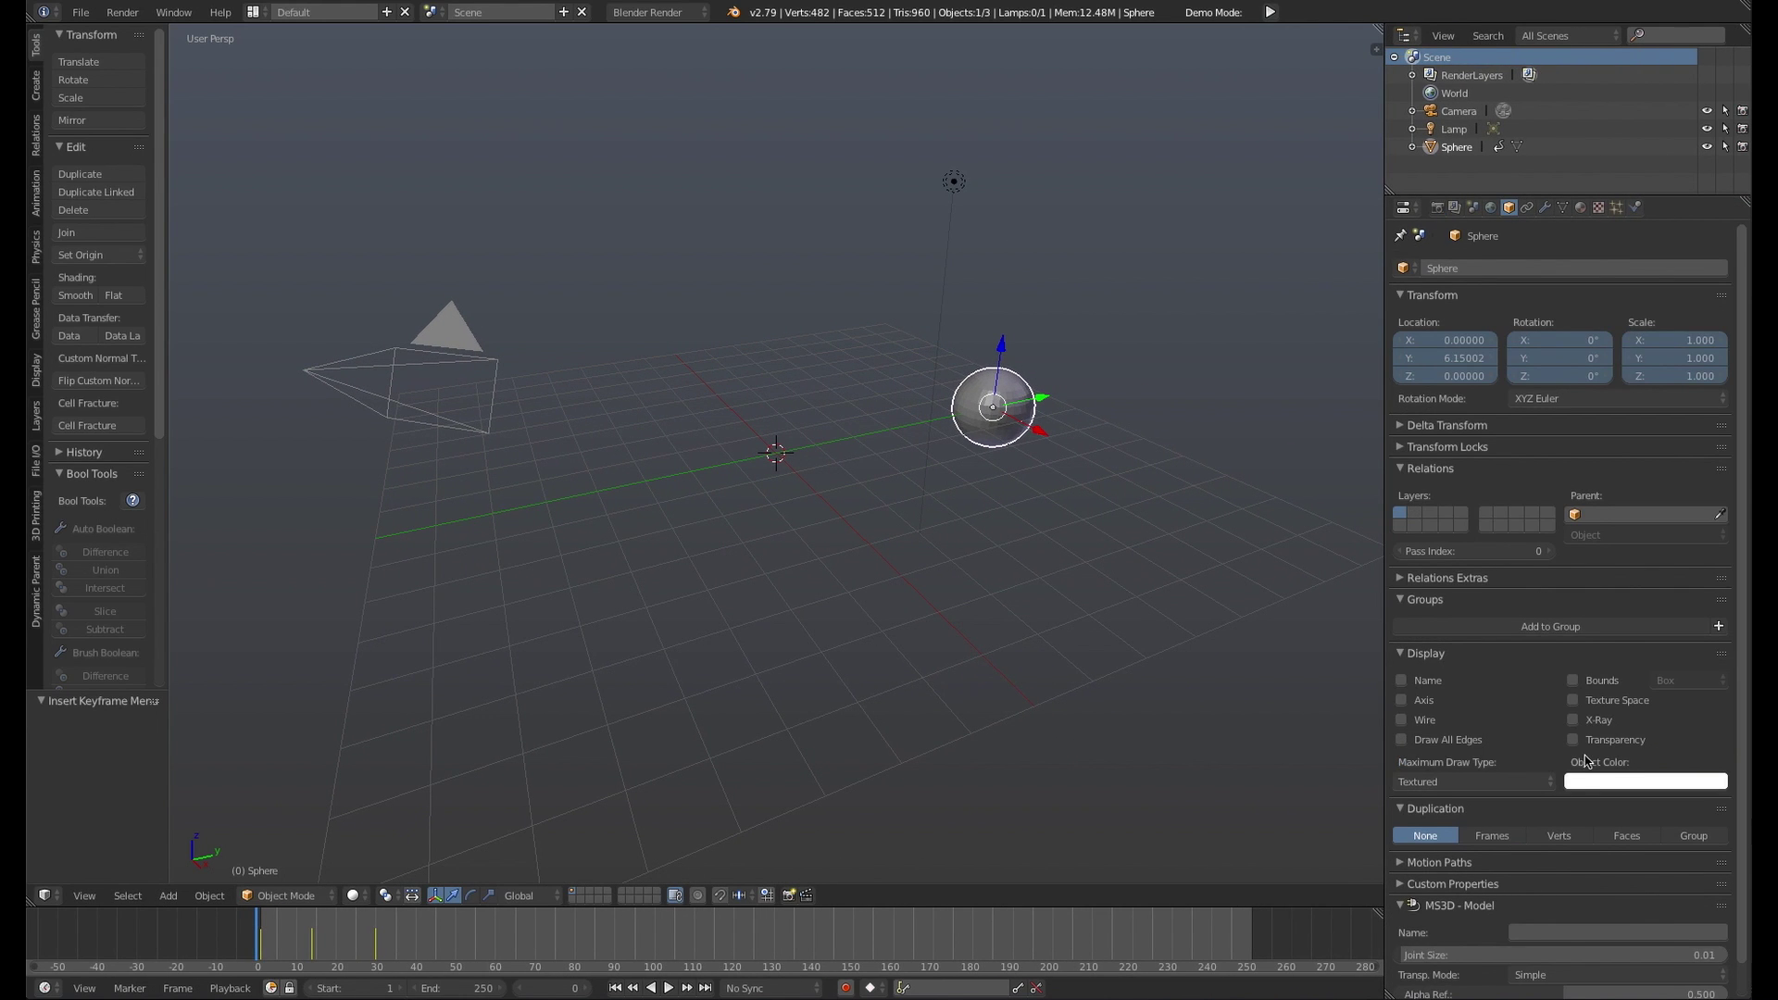
{"action": "scroll", "coordinate": [1587, 759], "scroll_direction": "down", "scroll_amount": 1}
{"action": "left_click", "coordinate": [1493, 803]}
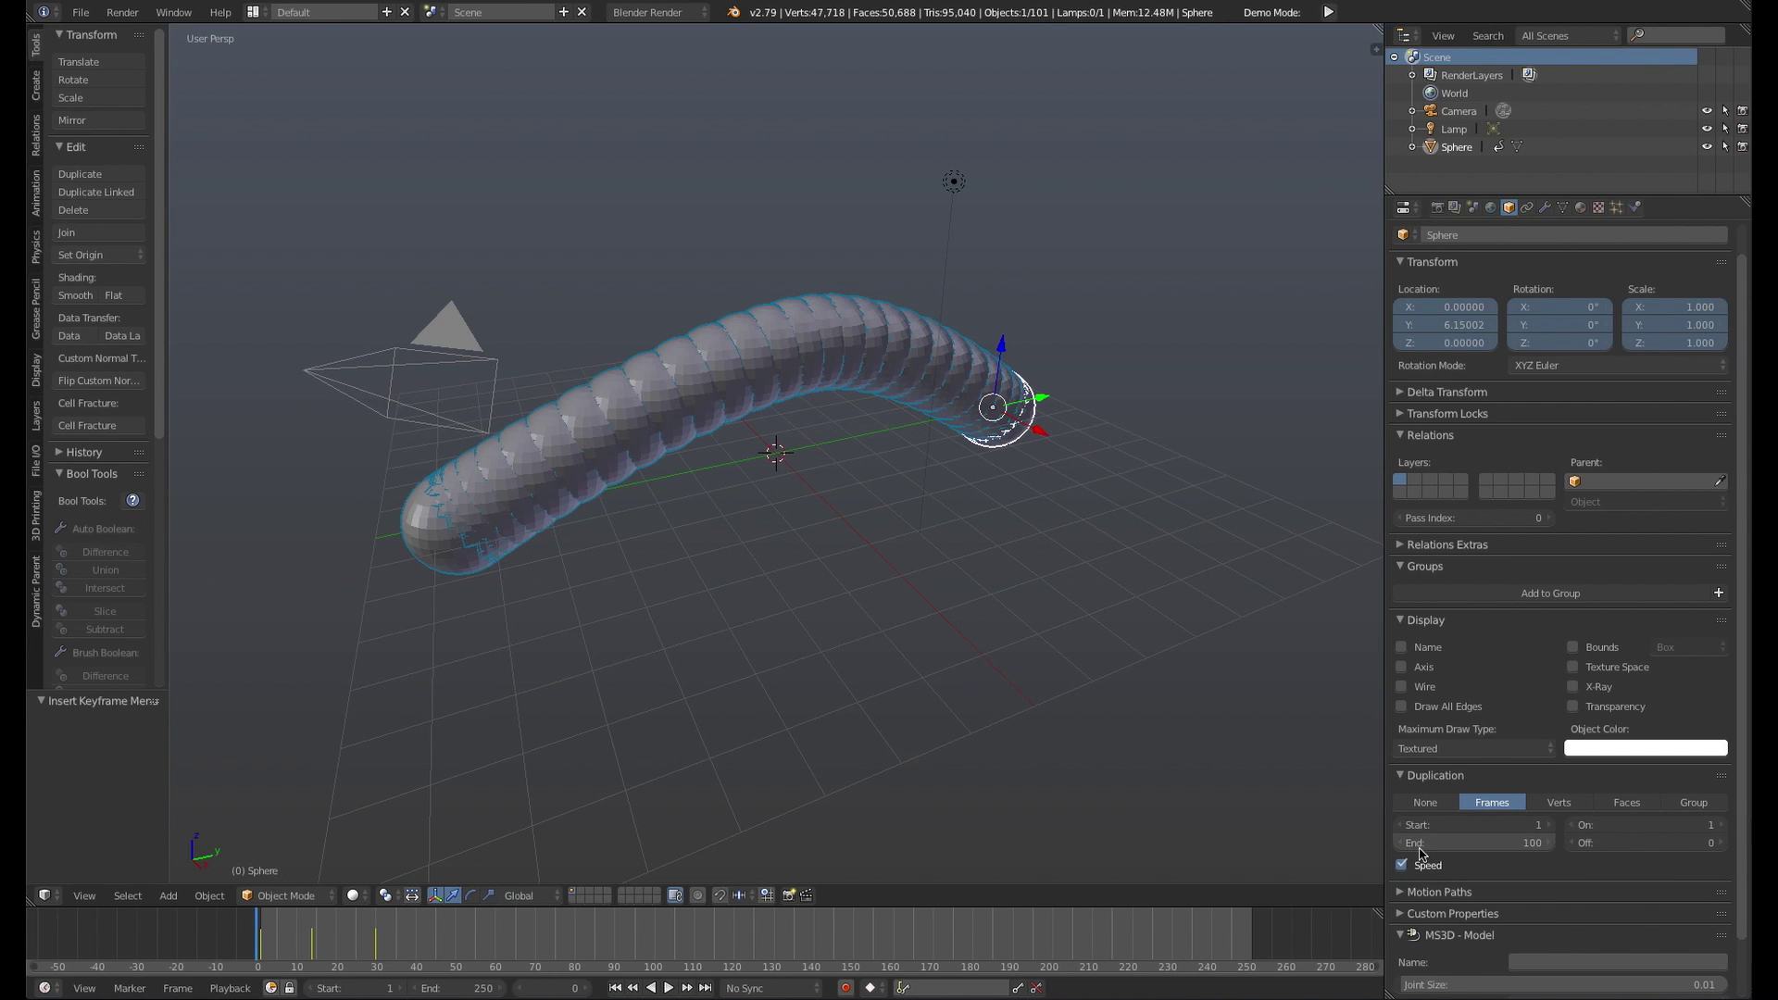
Set the end frame of the sphere's Frames duplication to 25 and view the duplicated arc
{"action": "left_click_drag", "start_coordinate": [1498, 845], "coordinate": [1325, 843]}
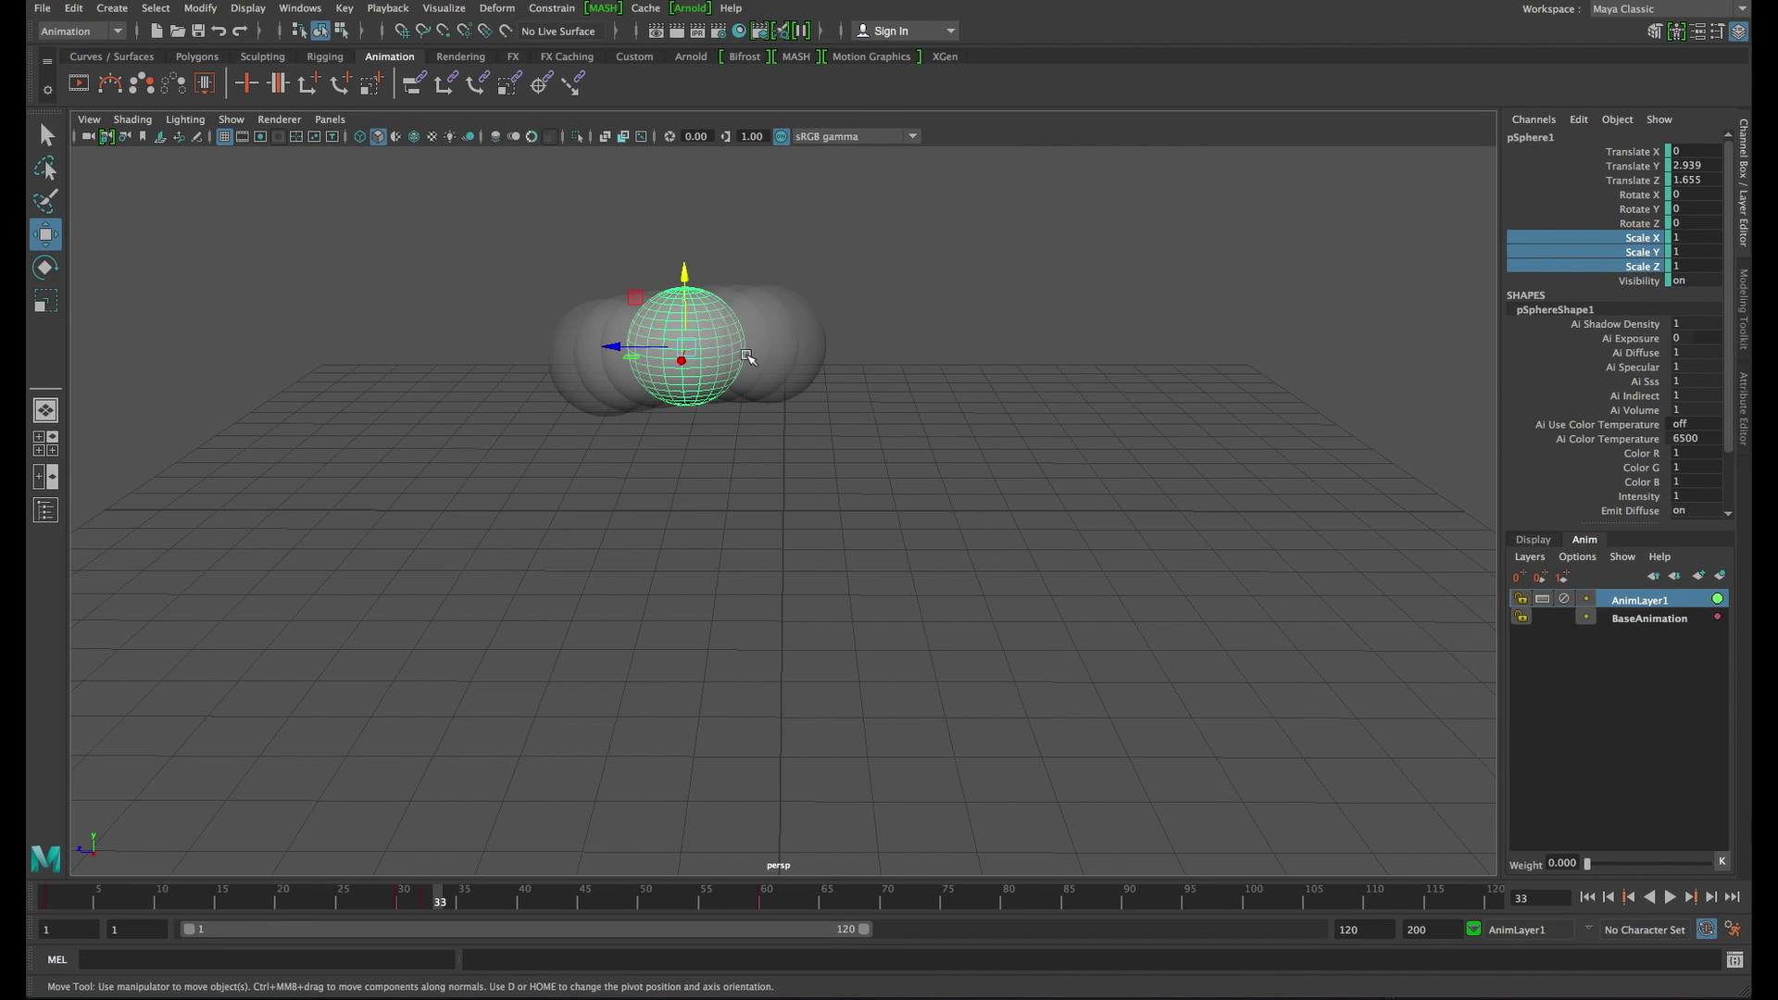
{"action": "left_click_drag", "start_coordinate": [735, 469], "coordinate": [753, 544], "text": "alt"}
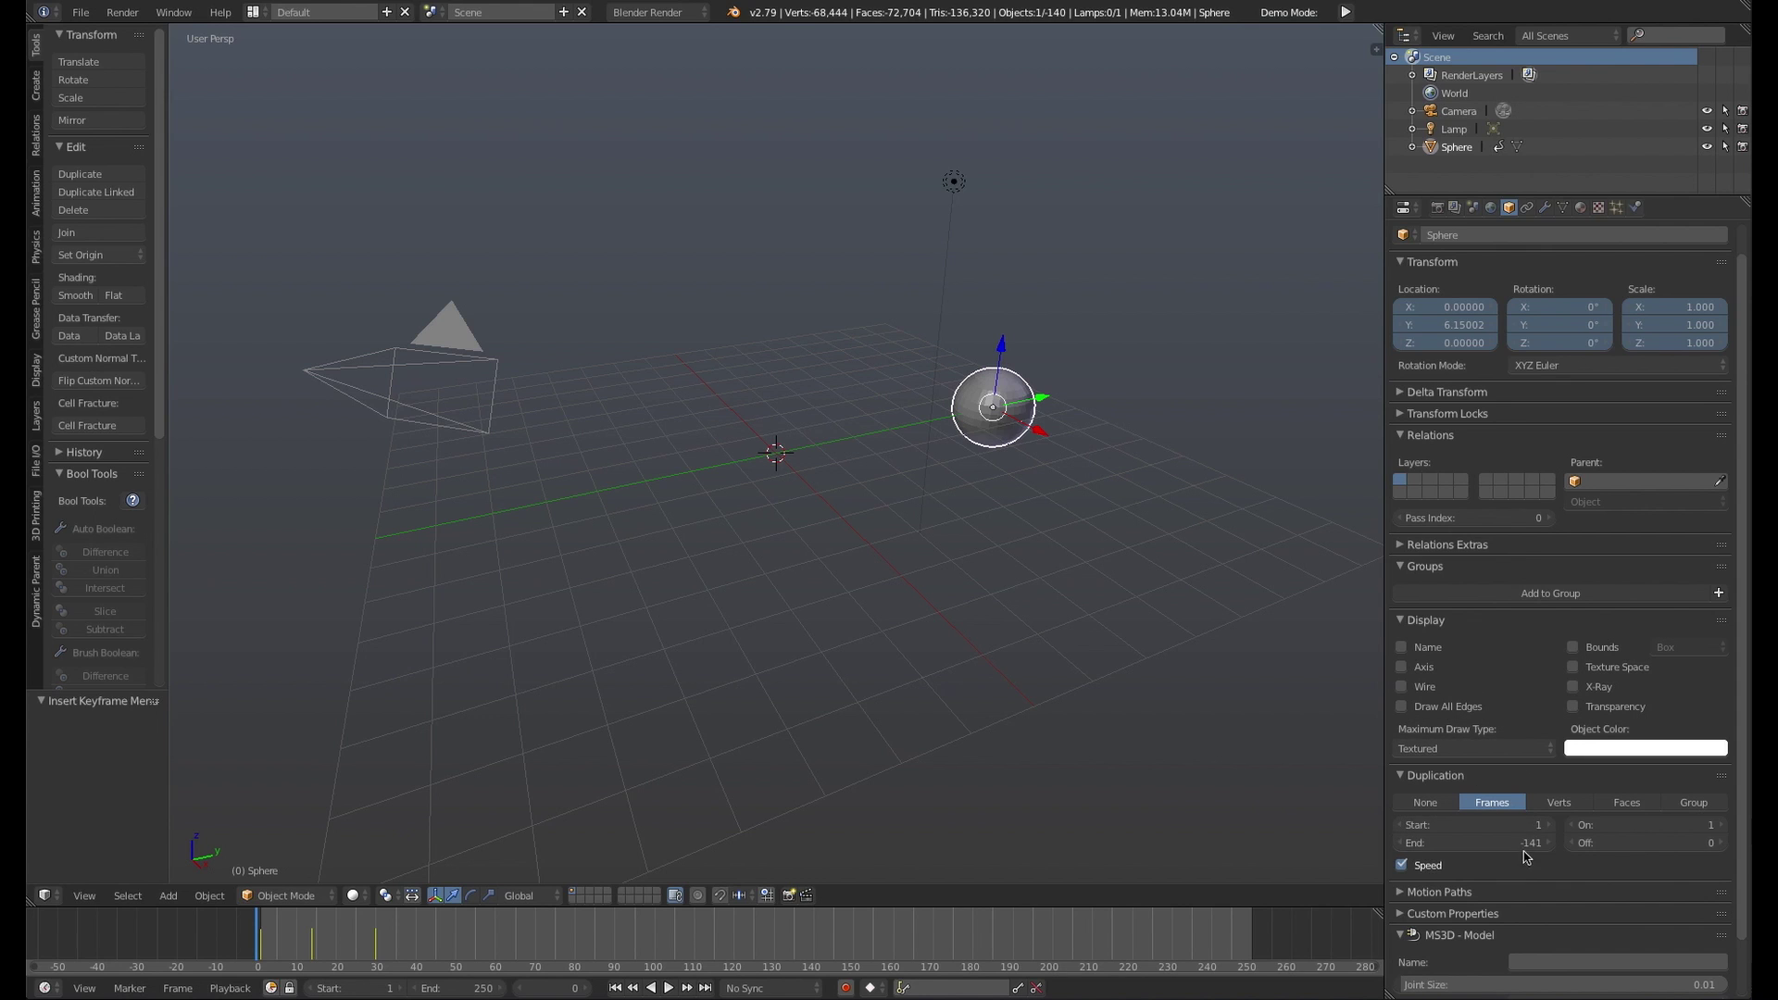
{"action": "left_click_drag", "start_coordinate": [1524, 843], "coordinate": [1583, 843]}
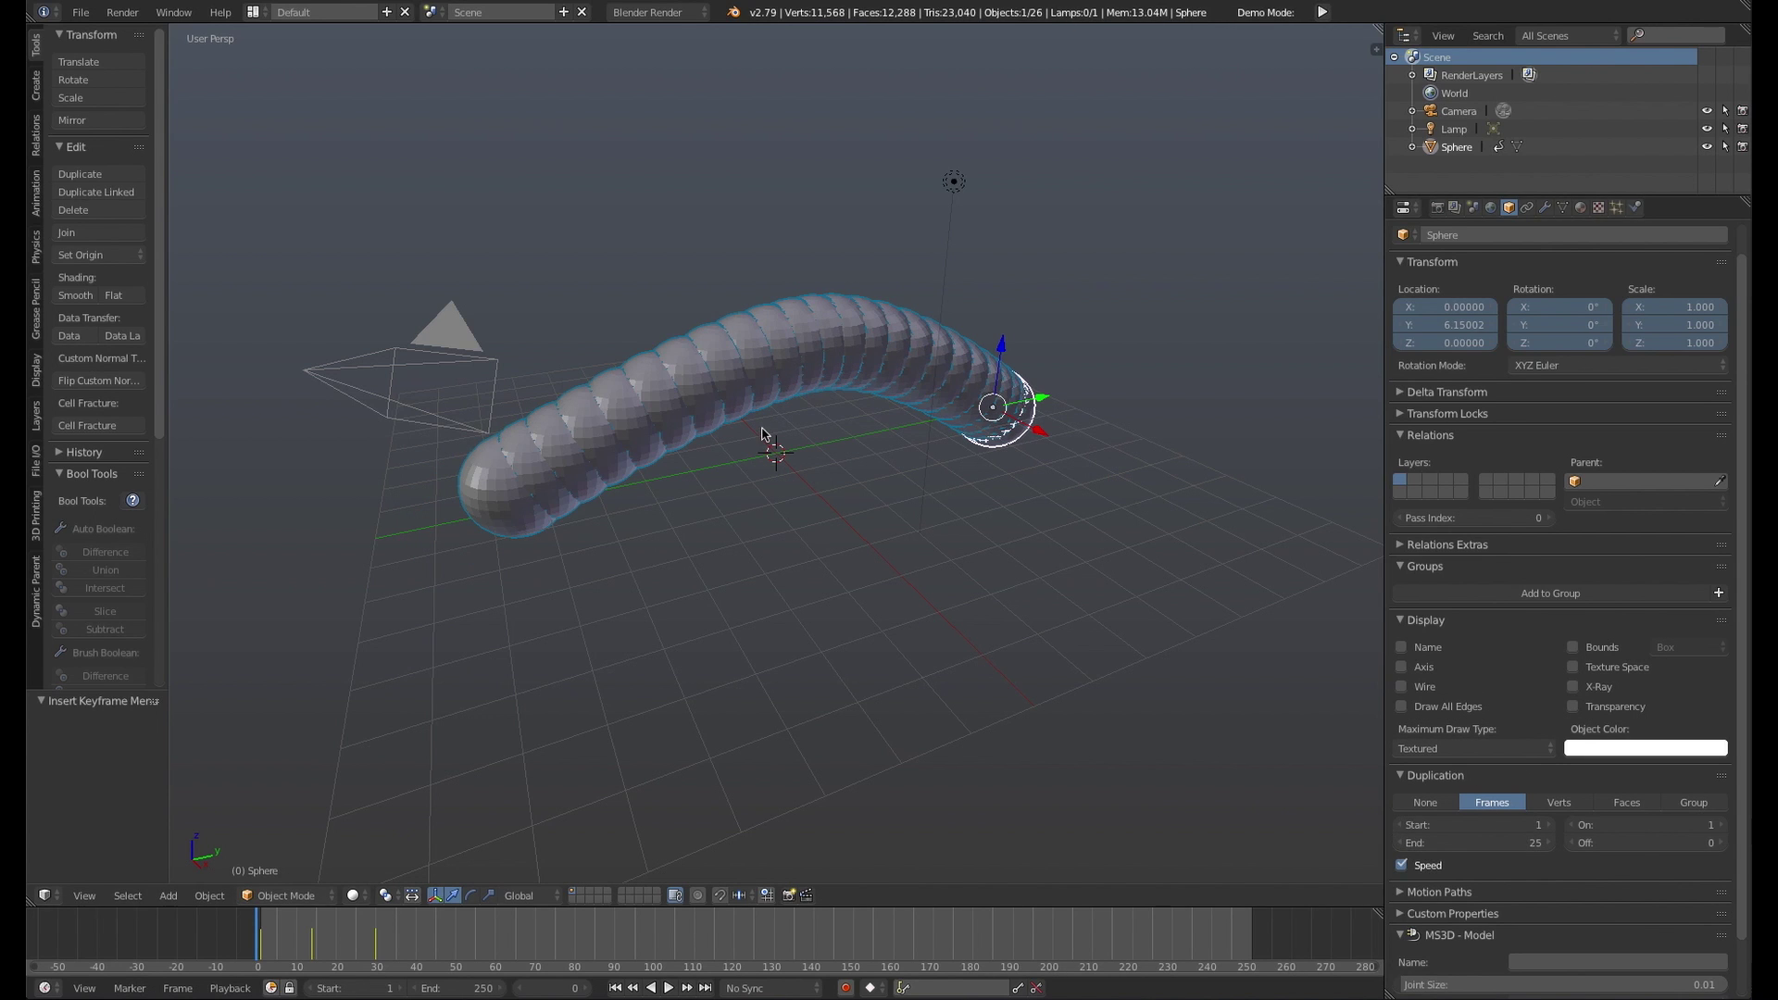
{"action": "middle_click_drag", "start_coordinate": [864, 508], "coordinate": [935, 522]}
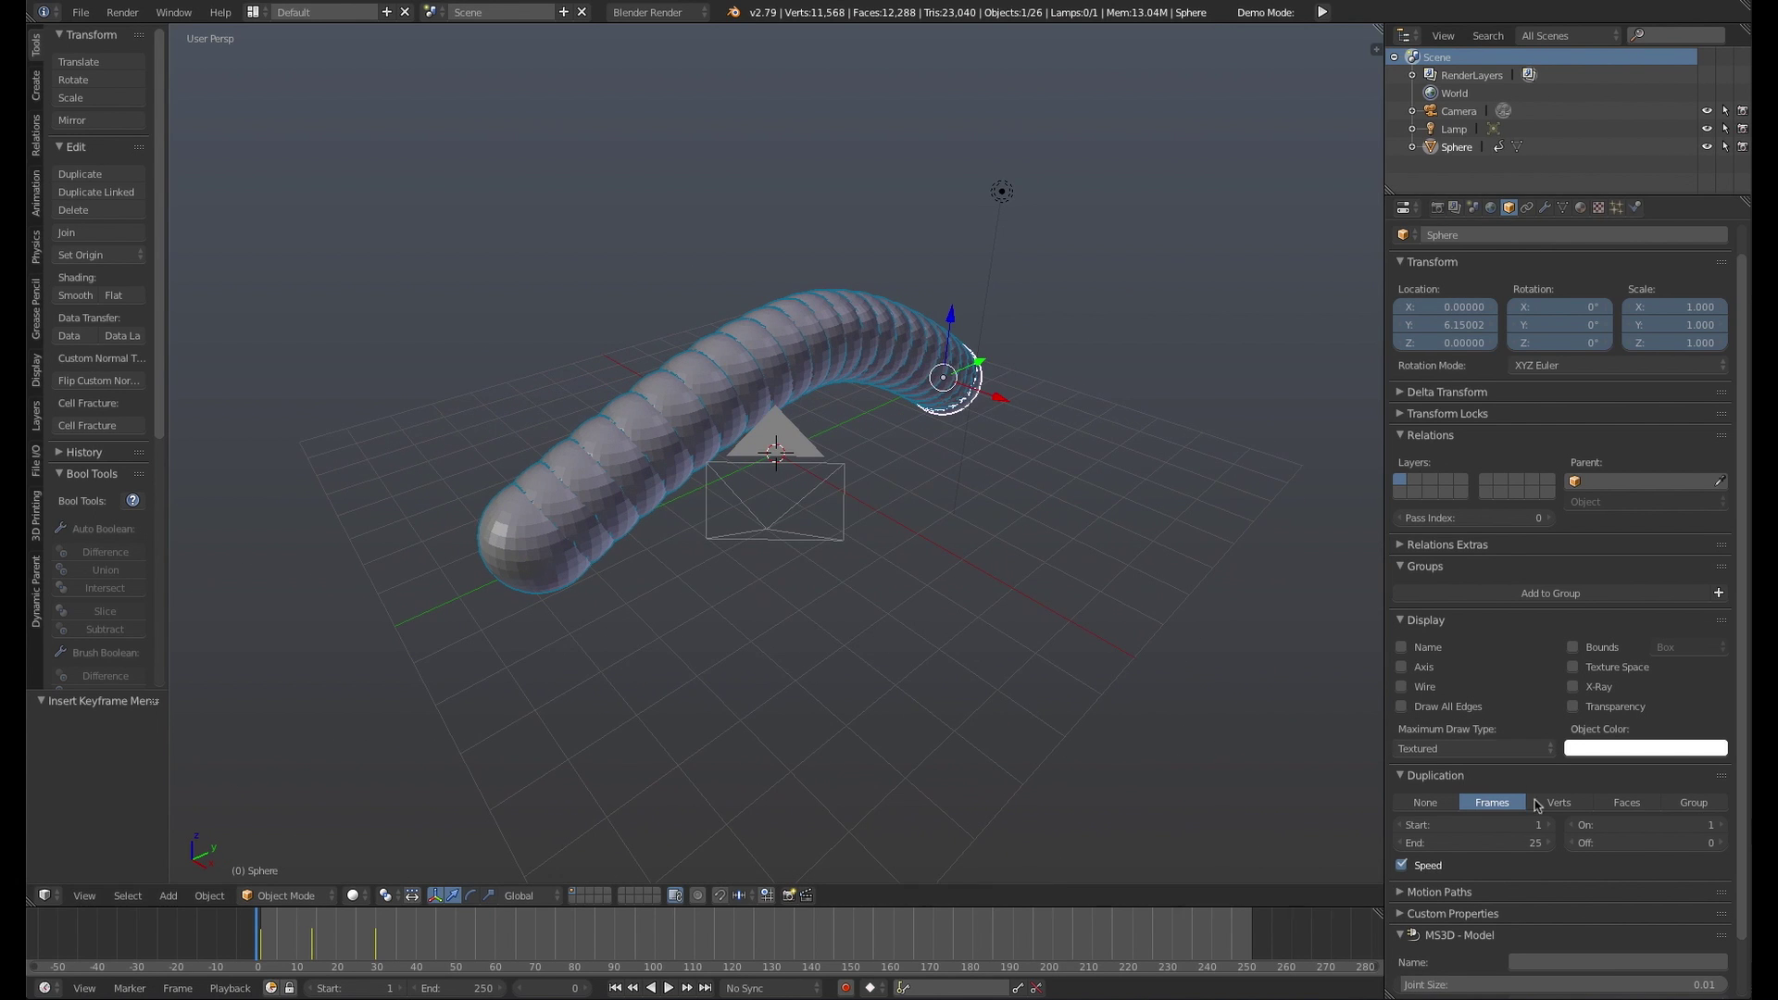
Set the sphere's duplication back to None
{"action": "left_click", "coordinate": [1425, 803]}
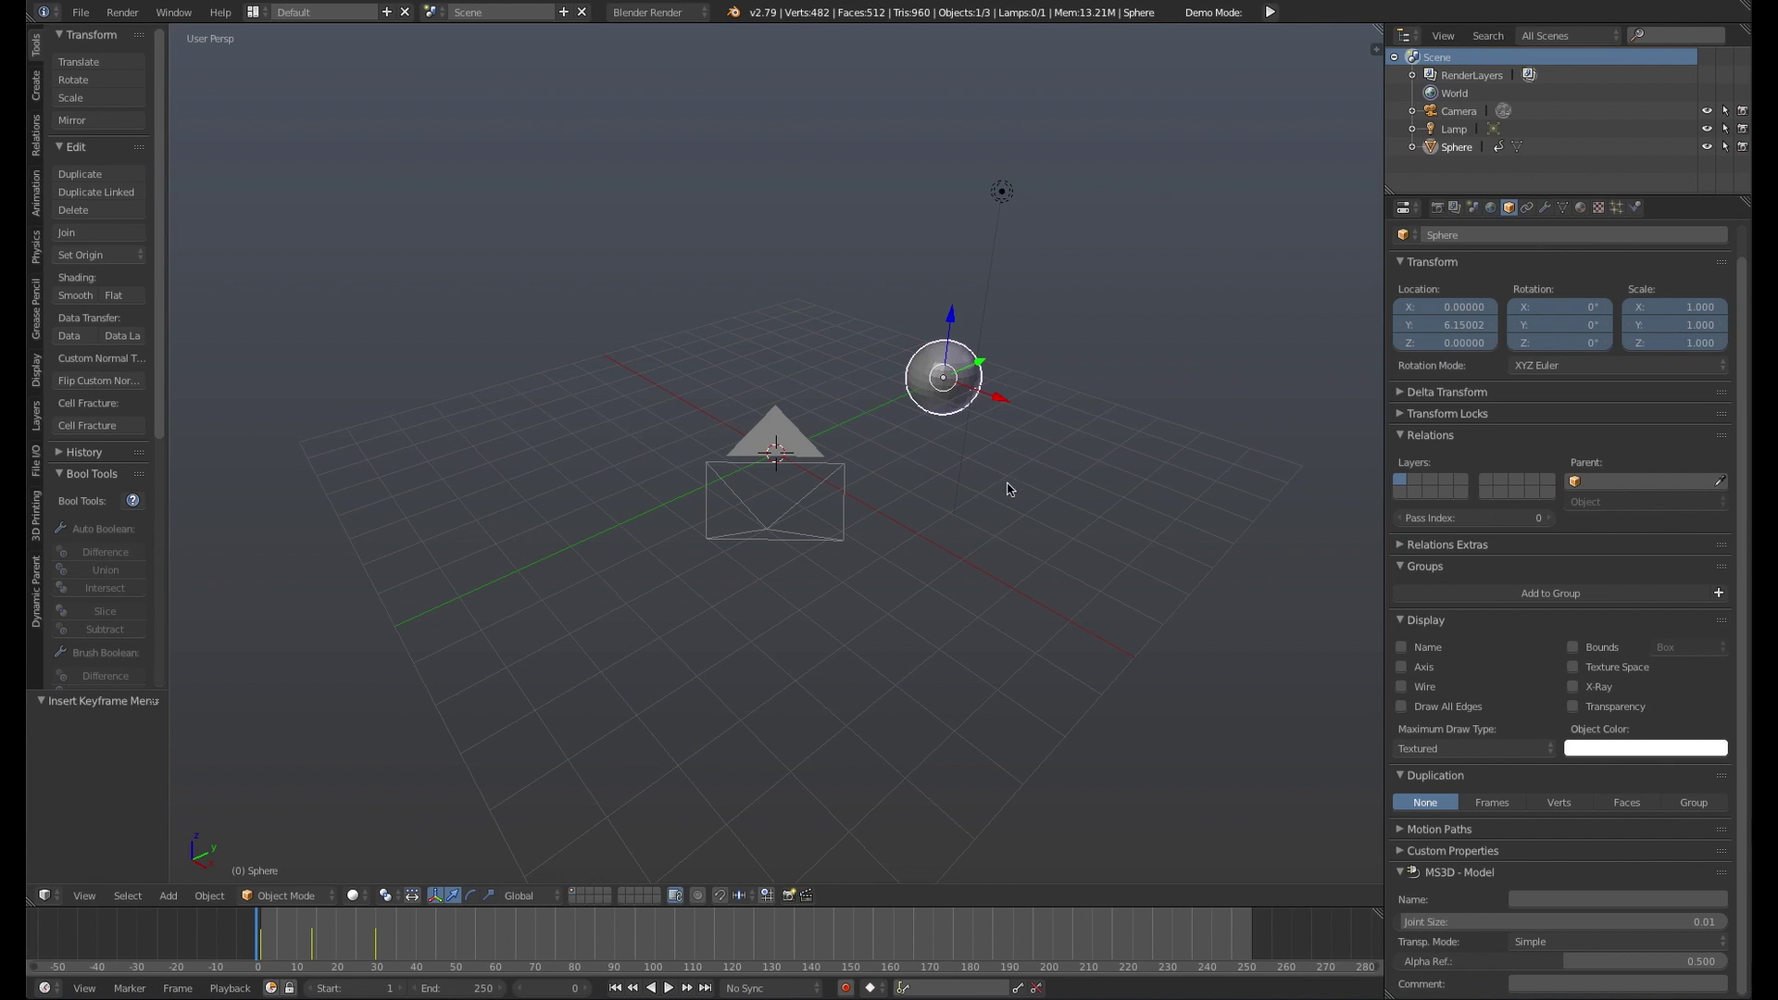
{"action": "middle_click_drag", "start_coordinate": [987, 531], "coordinate": [966, 535]}
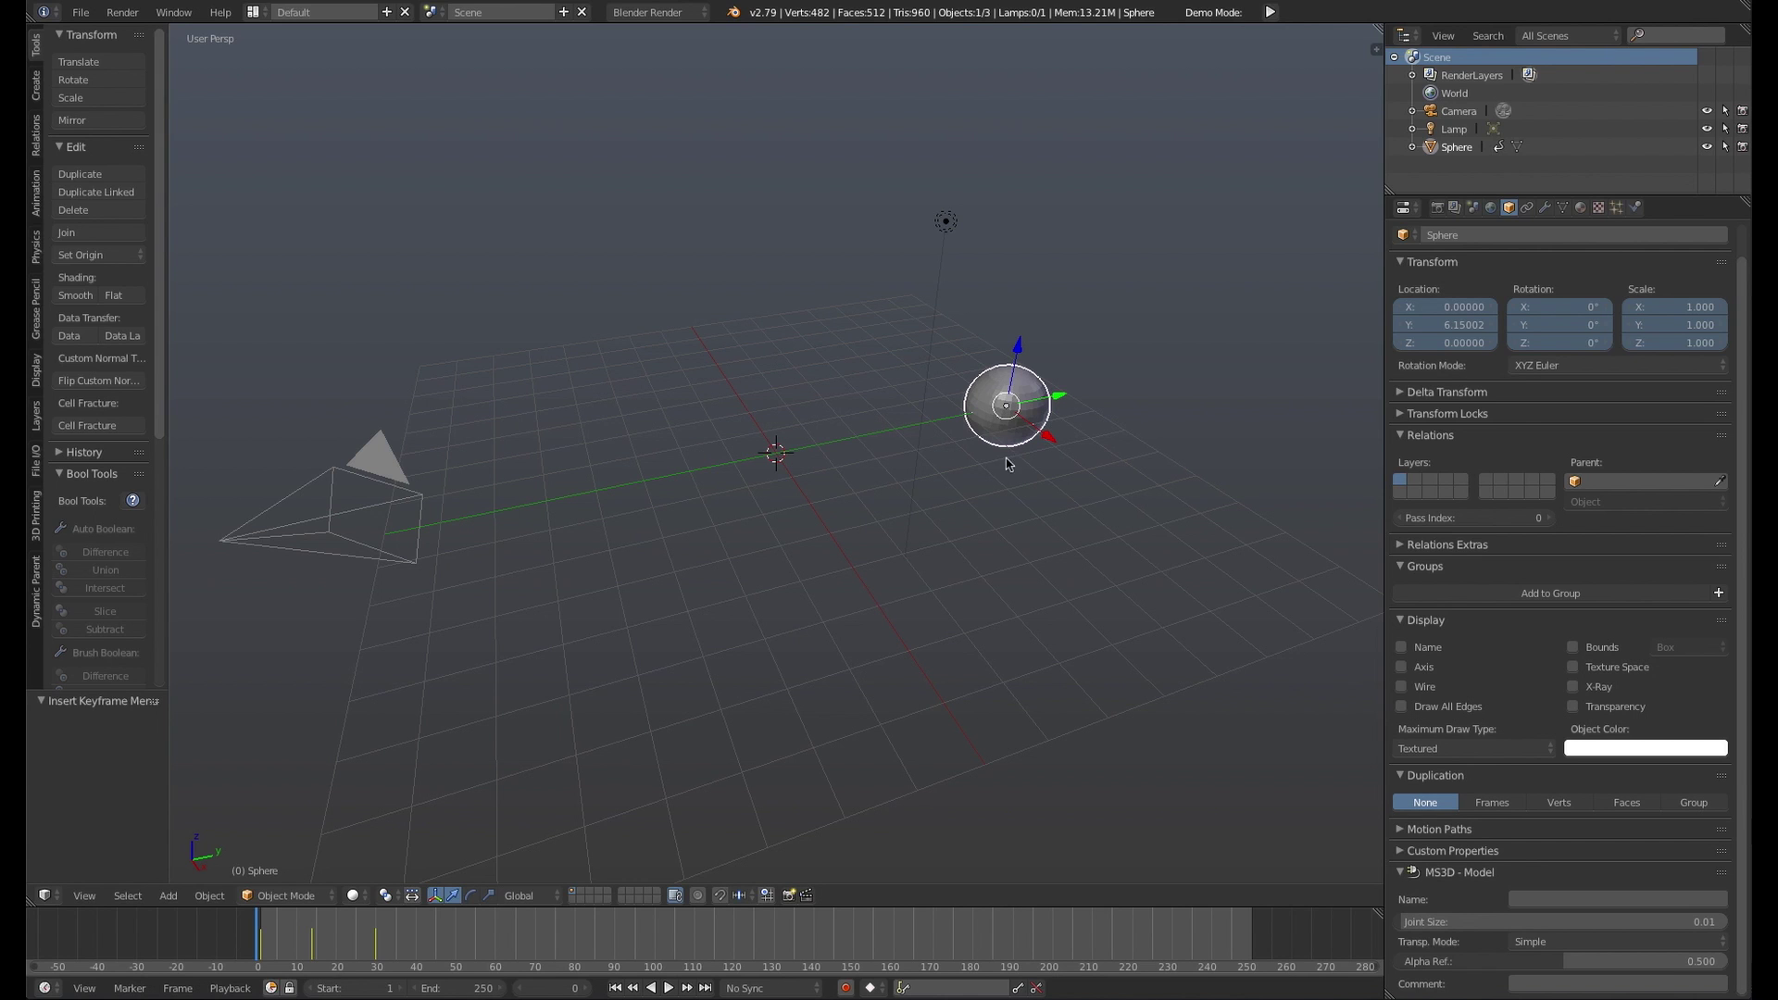
{"action": "middle_click_drag", "start_coordinate": [1000, 504], "coordinate": [992, 548]}
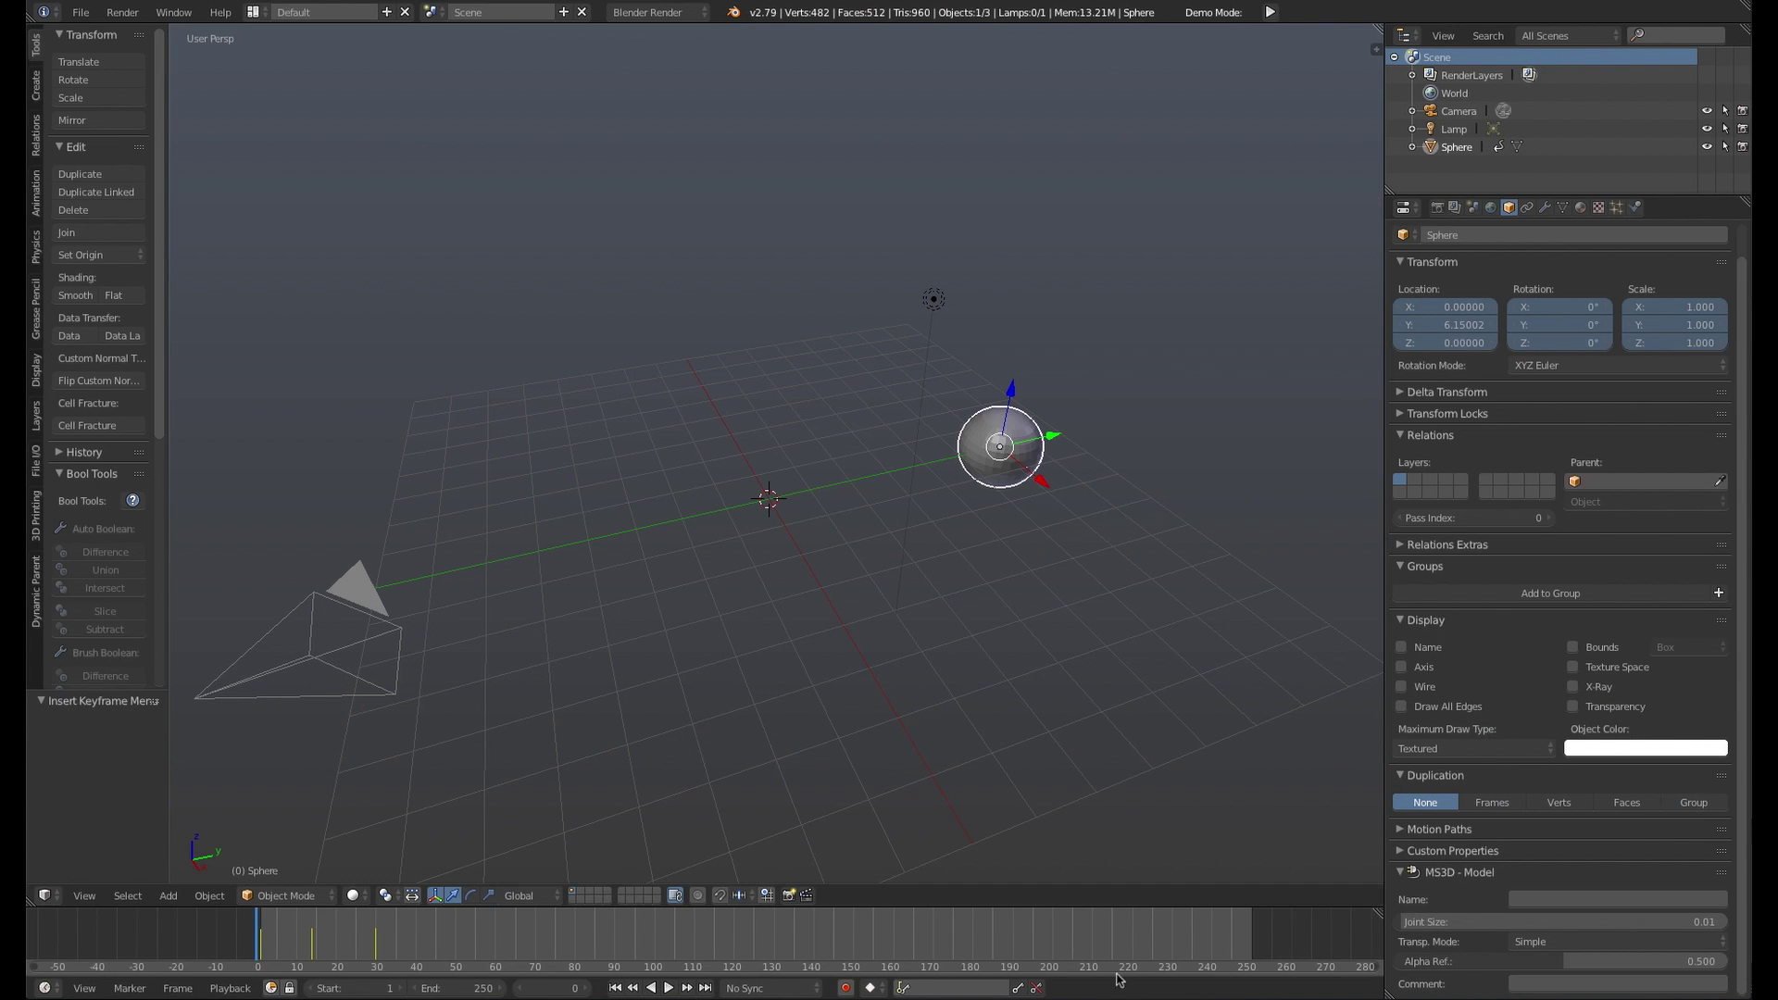
Reload the start-up file for a fresh scene and add a cube
{"action": "left_click", "coordinate": [80, 12]}
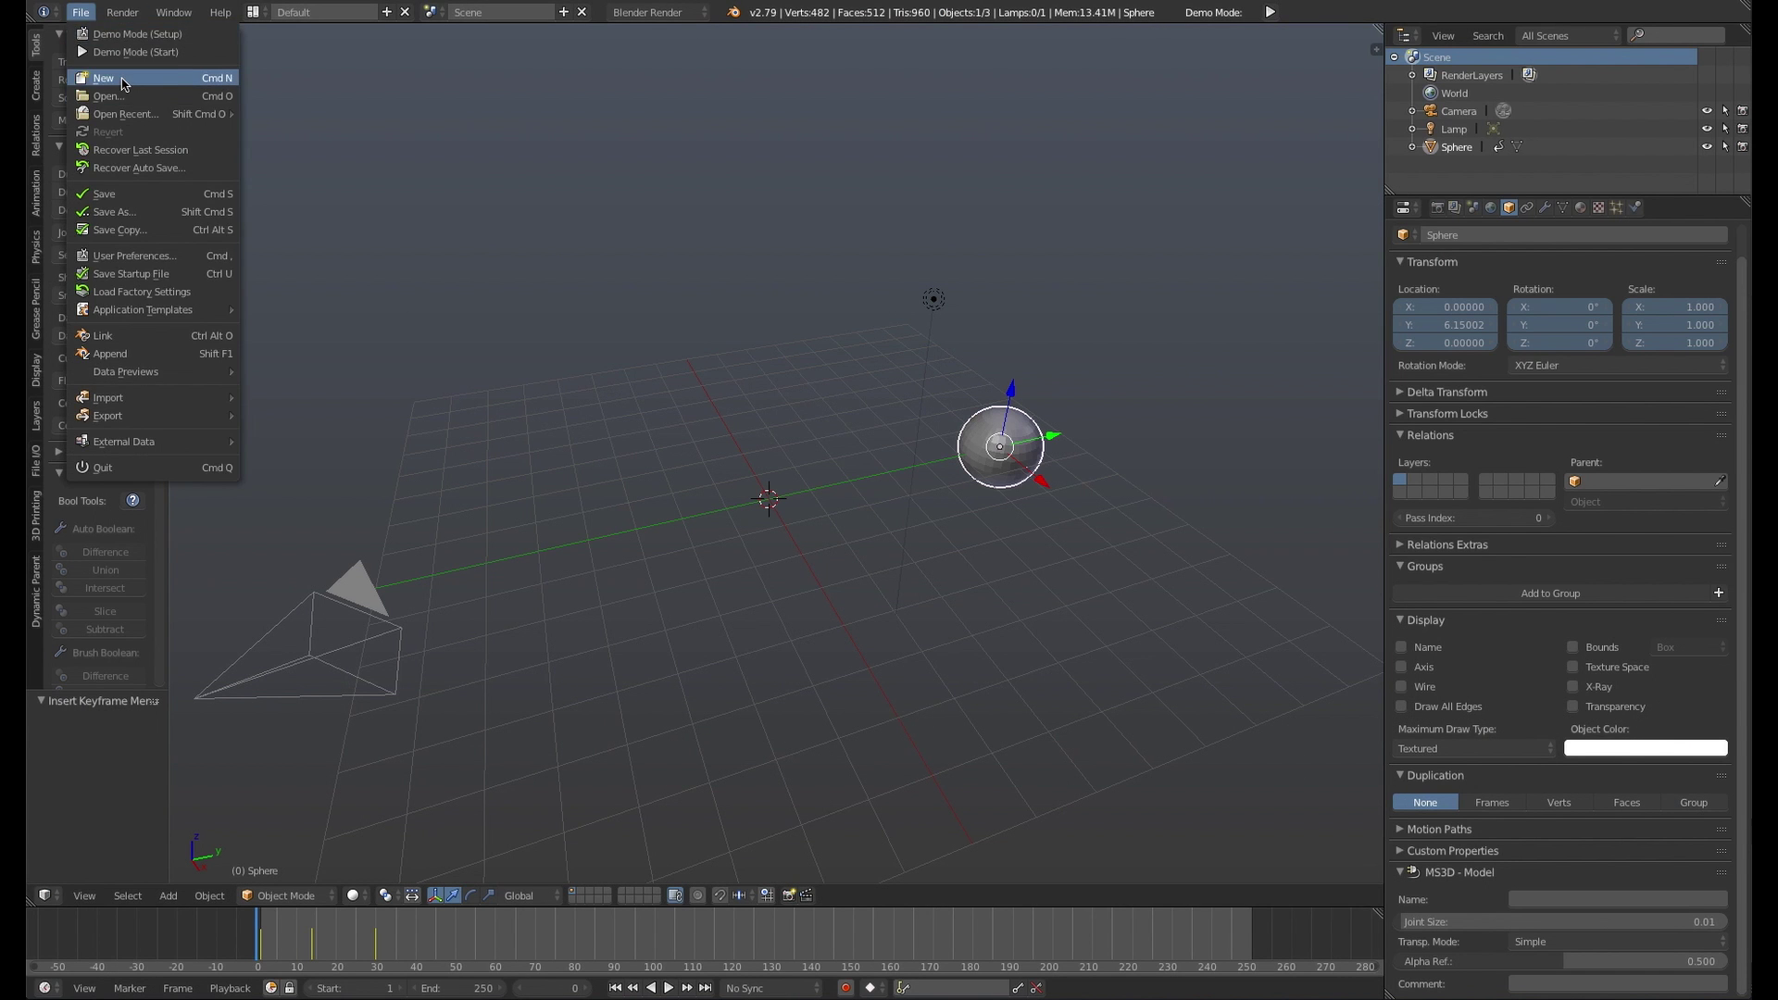
{"action": "left_click", "coordinate": [112, 53]}
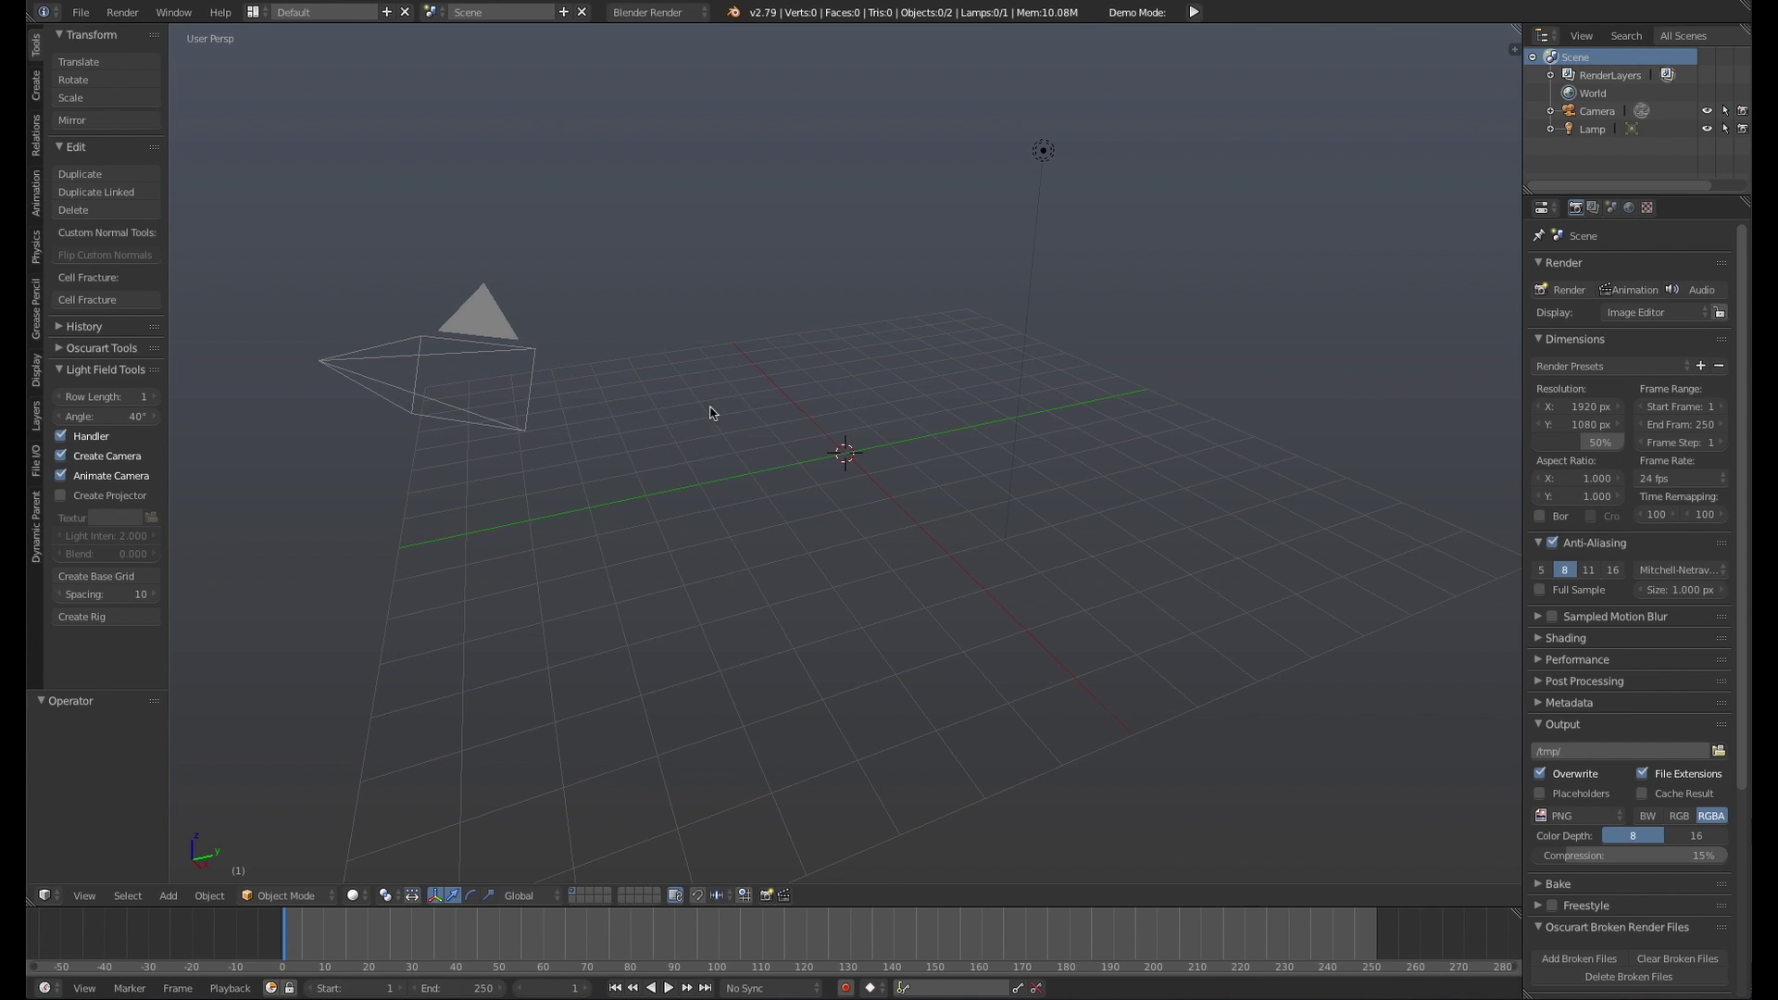
{"action": "key", "text": "shift+a"}
{"action": "mouse_move", "coordinate": [710, 412]}
{"action": "left_click", "coordinate": [768, 424]}
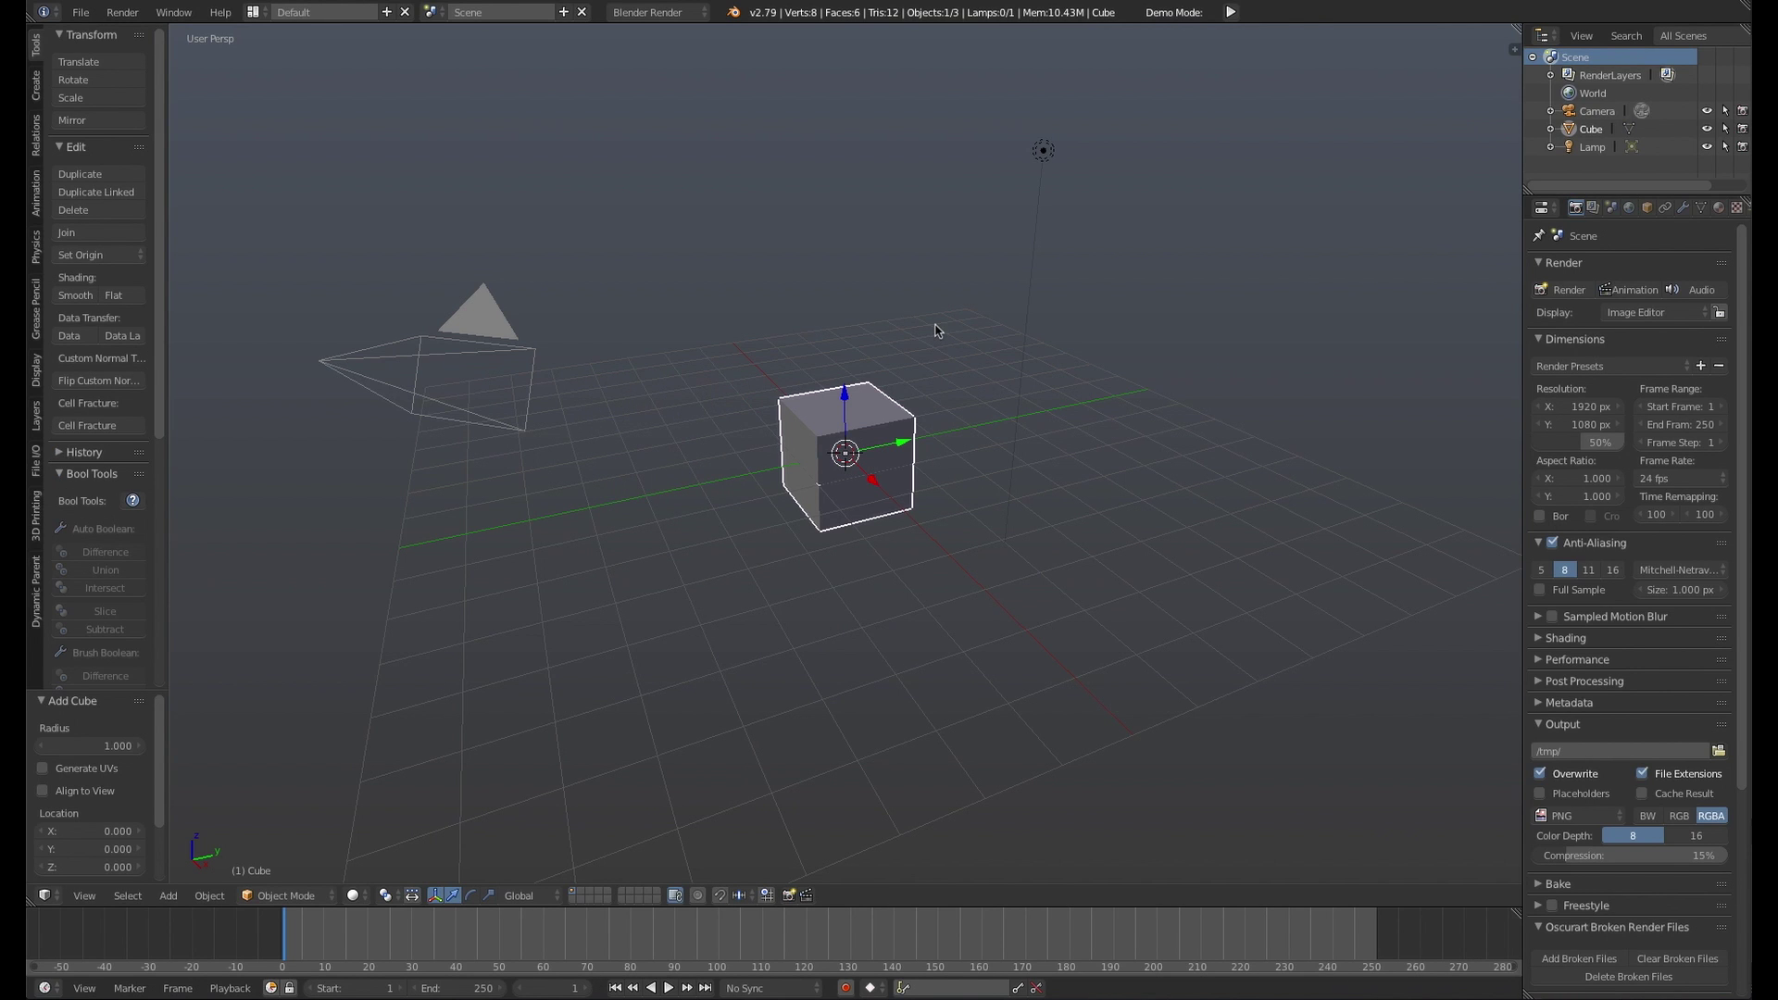
Add a Monkey mesh and move it about 1.21 along X, 3.68 along Y and 0.76 along Z
{"action": "key", "text": "shift+a"}
{"action": "mouse_move", "coordinate": [935, 331]}
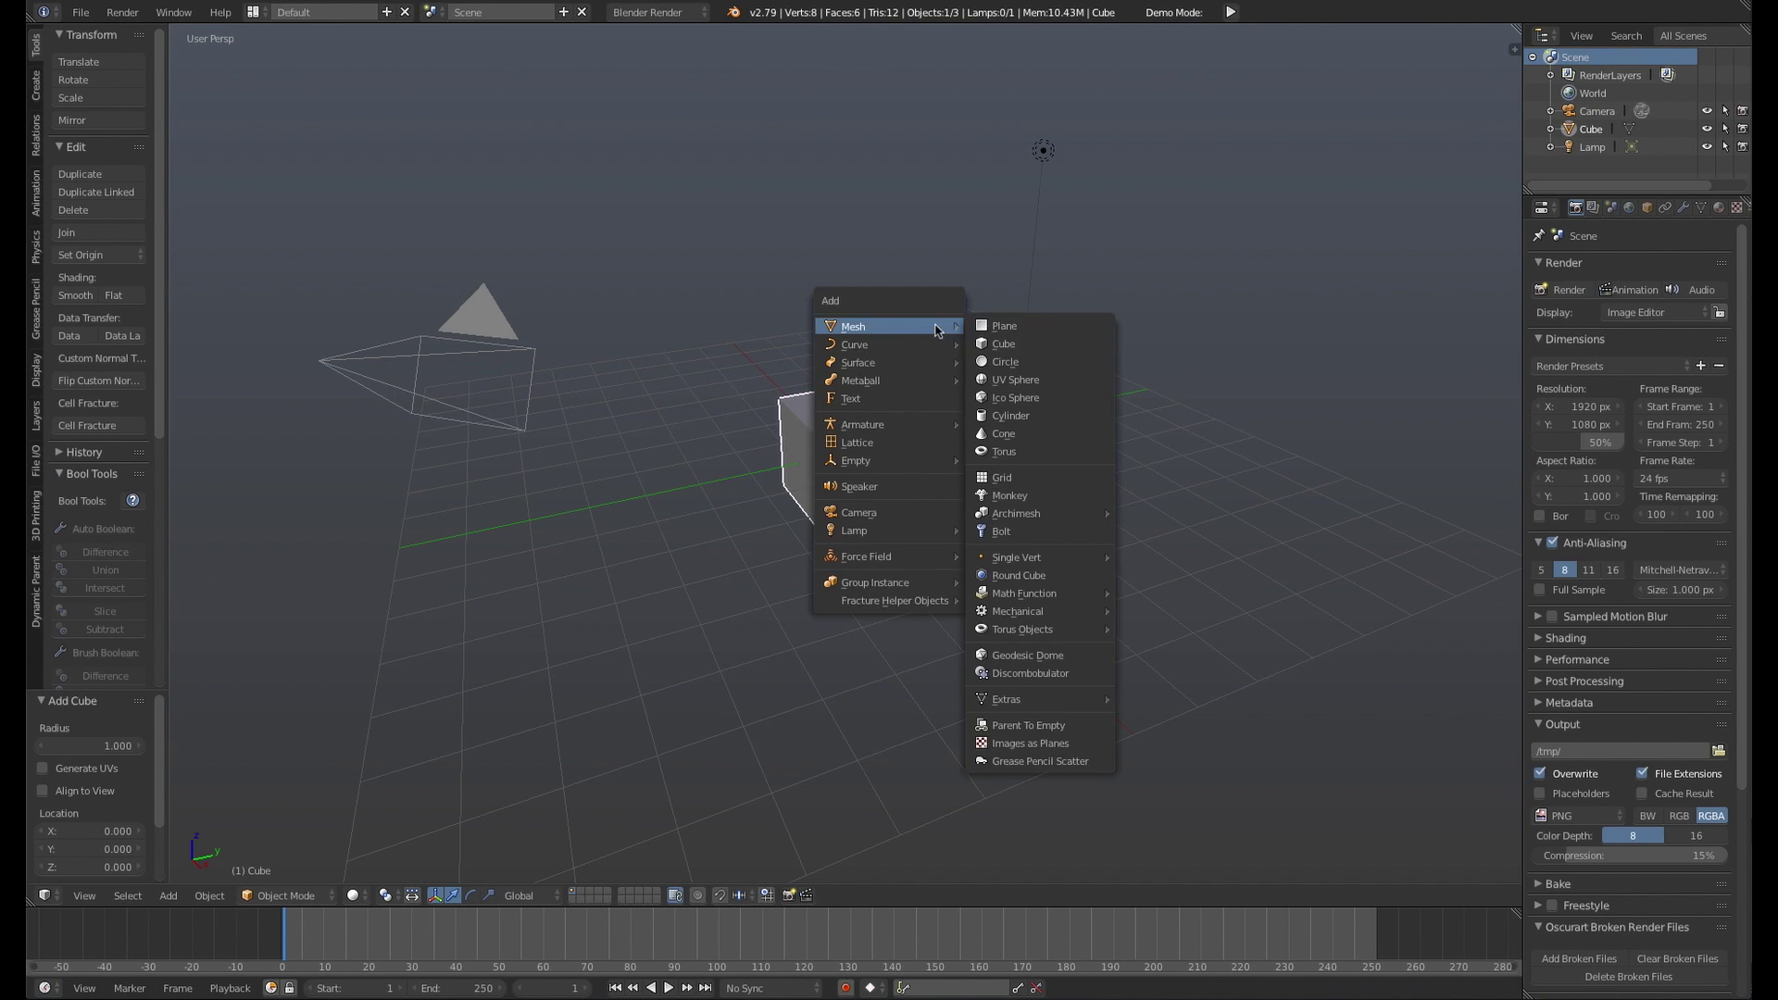
{"action": "left_click", "coordinate": [1013, 504]}
{"action": "key", "text": "g"}
{"action": "left_click", "coordinate": [1118, 428]}
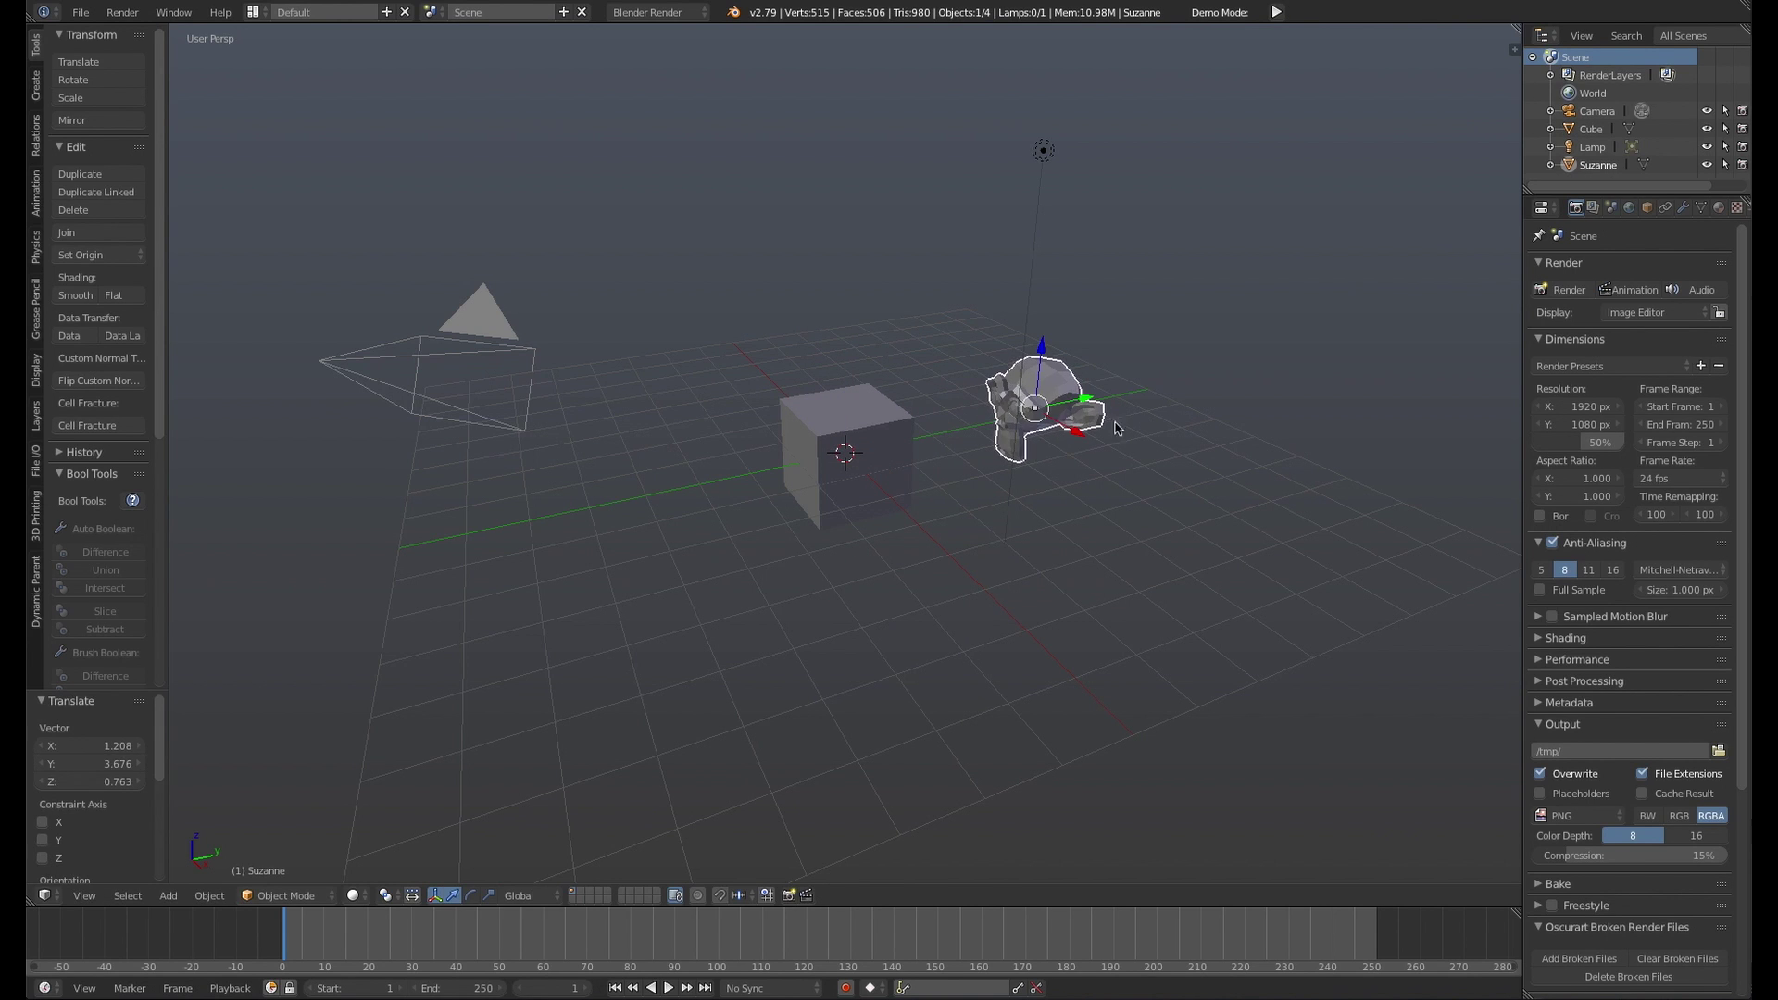
Add a circle mesh and move it about -1.59 along X, -1.19 along Y and 1.96 along Z
{"action": "right_click", "coordinate": [876, 450]}
{"action": "key", "text": "shift+a"}
{"action": "mouse_move", "coordinate": [865, 424]}
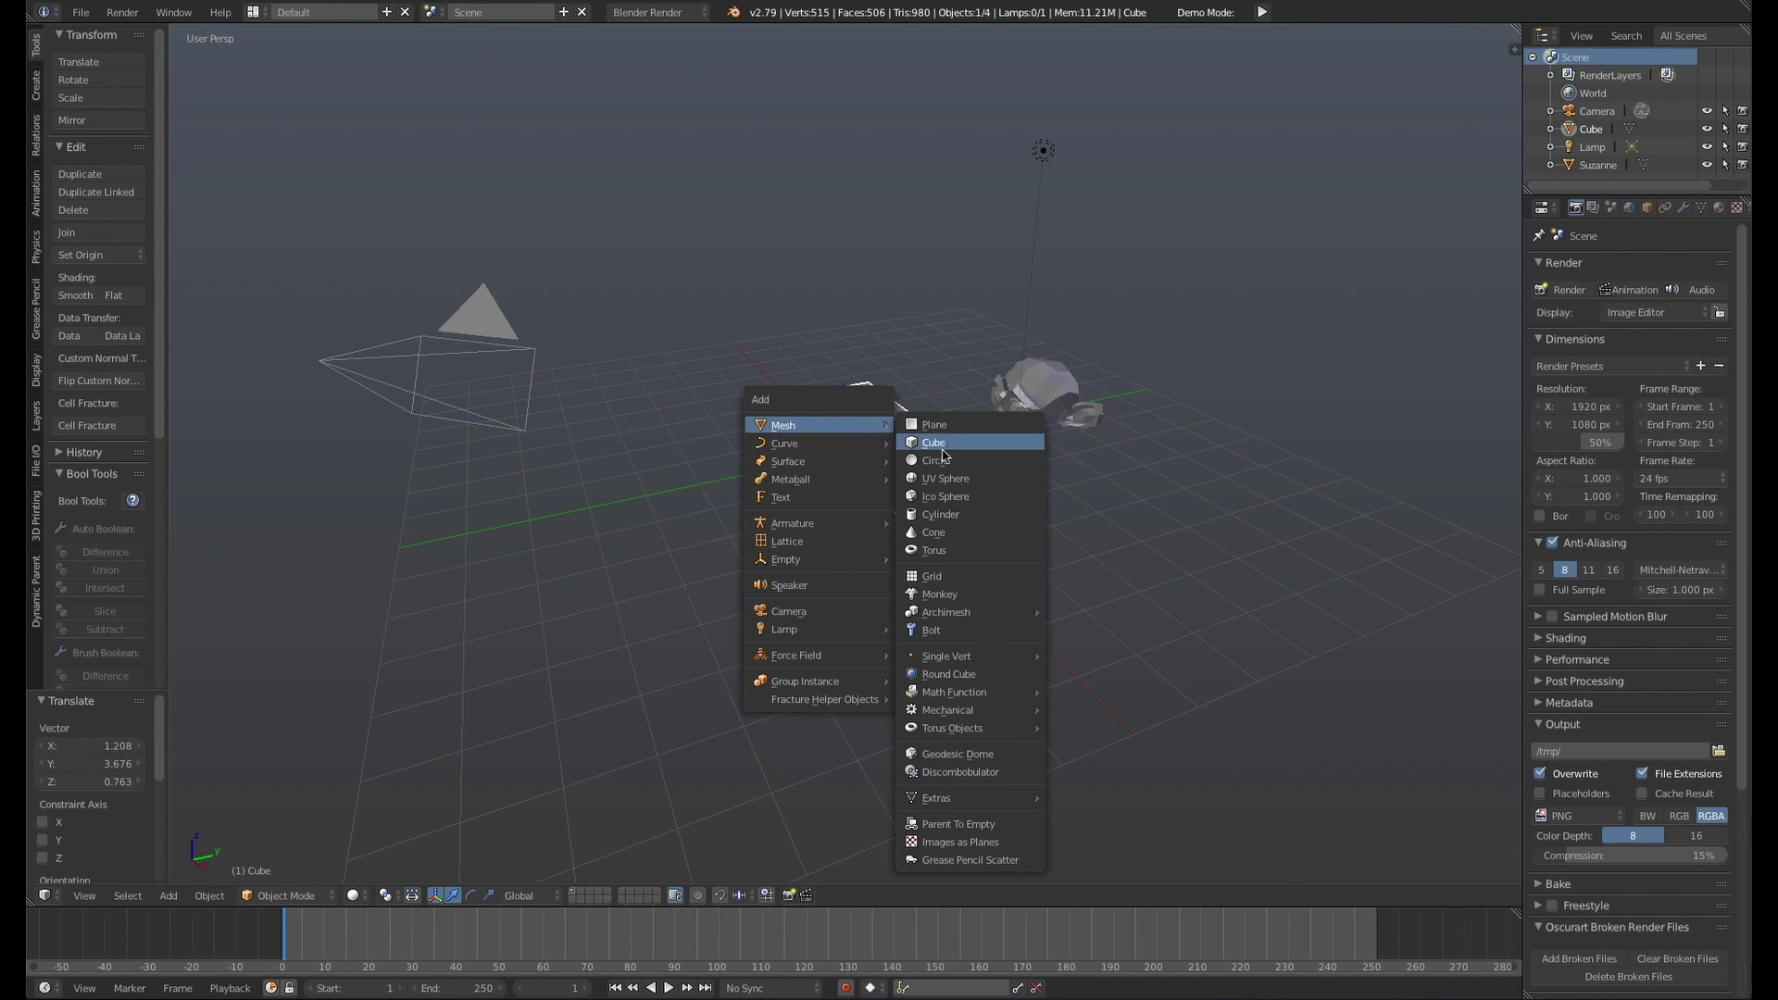
{"action": "left_click", "coordinate": [937, 460]}
{"action": "key", "text": "g"}
{"action": "left_click", "coordinate": [850, 353]}
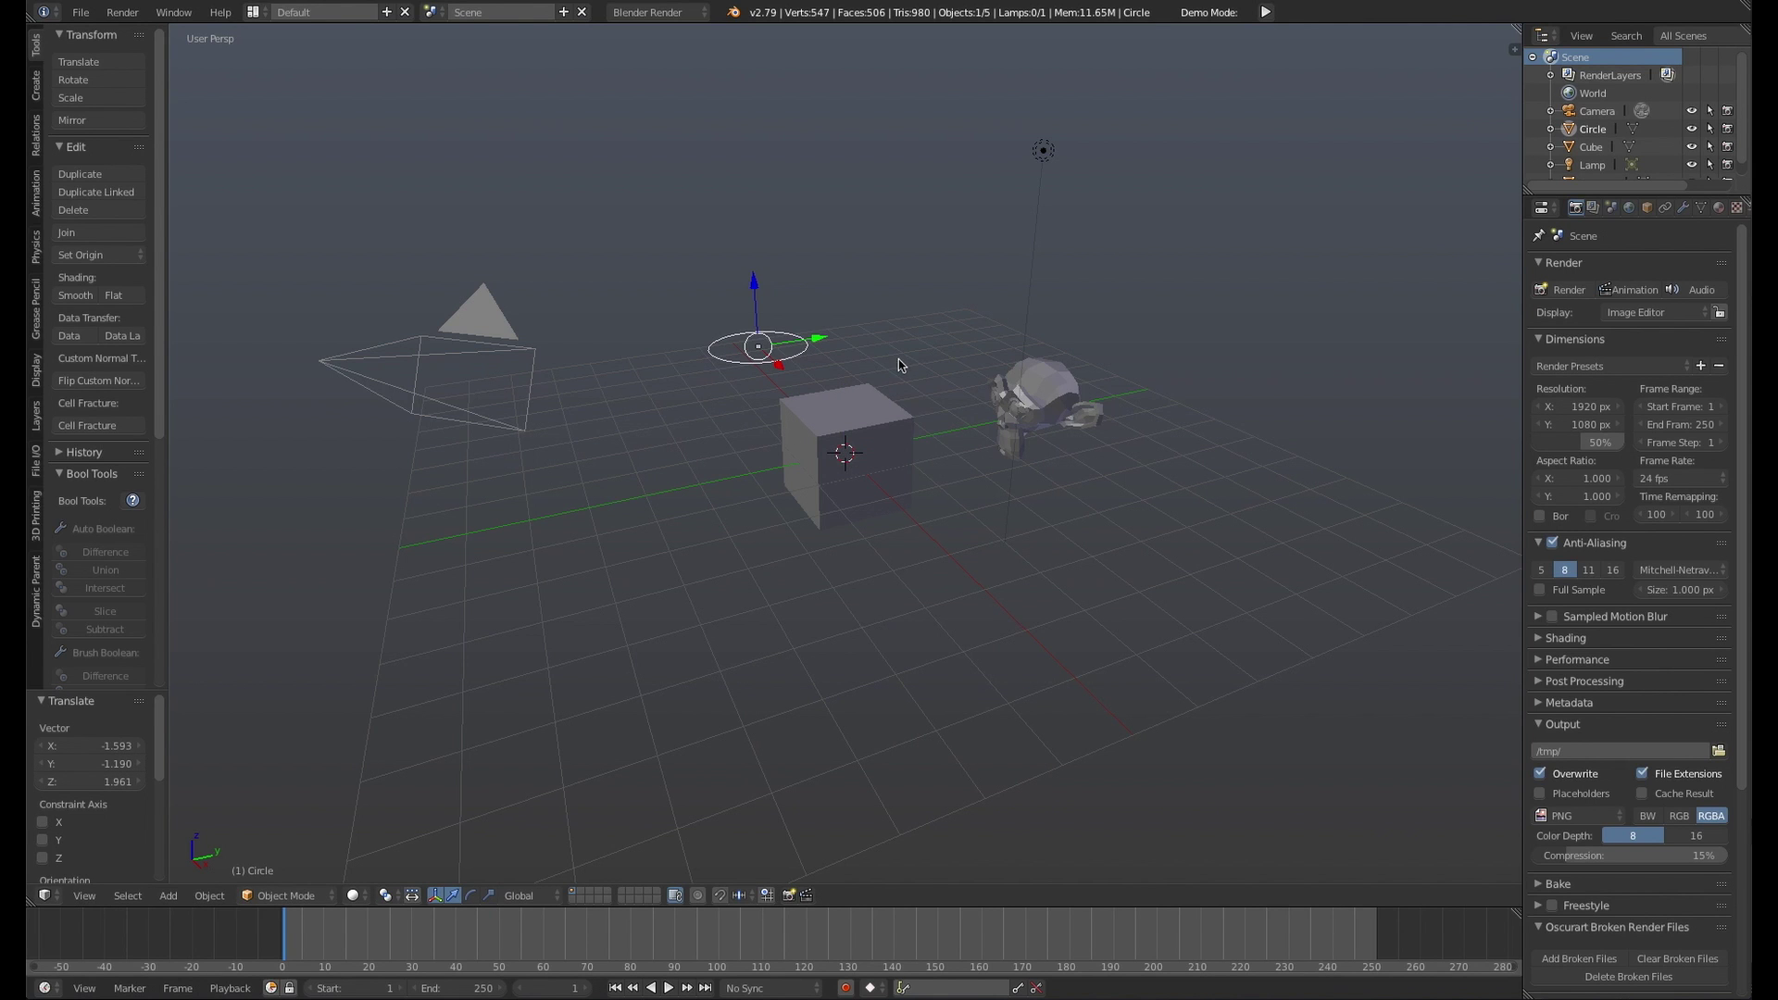
Add a UV sphere and move it about 2.76 along X, 4.70 along Y and -1.26 along Z
{"action": "key", "text": "shift+a"}
{"action": "mouse_move", "coordinate": [900, 365]}
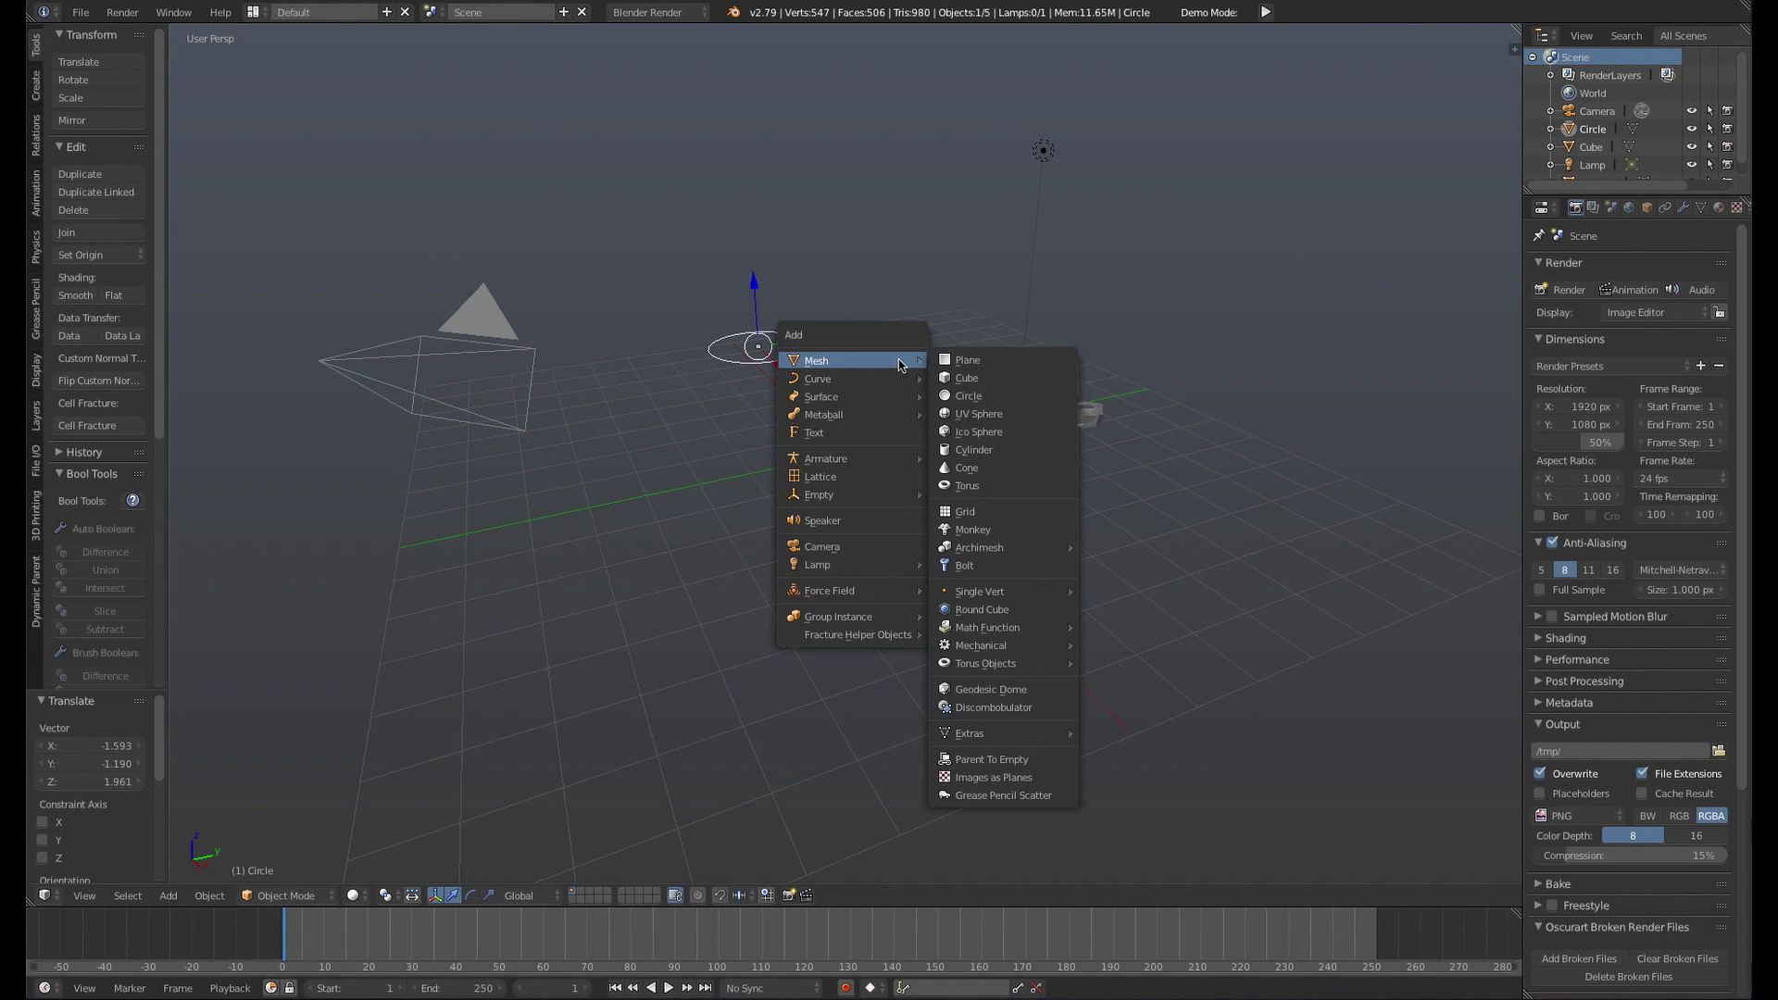
{"action": "left_click", "coordinate": [997, 416]}
{"action": "key", "text": "g"}
{"action": "left_click", "coordinate": [1291, 516]}
{"action": "middle_click_drag", "start_coordinate": [1025, 496], "coordinate": [984, 516]}
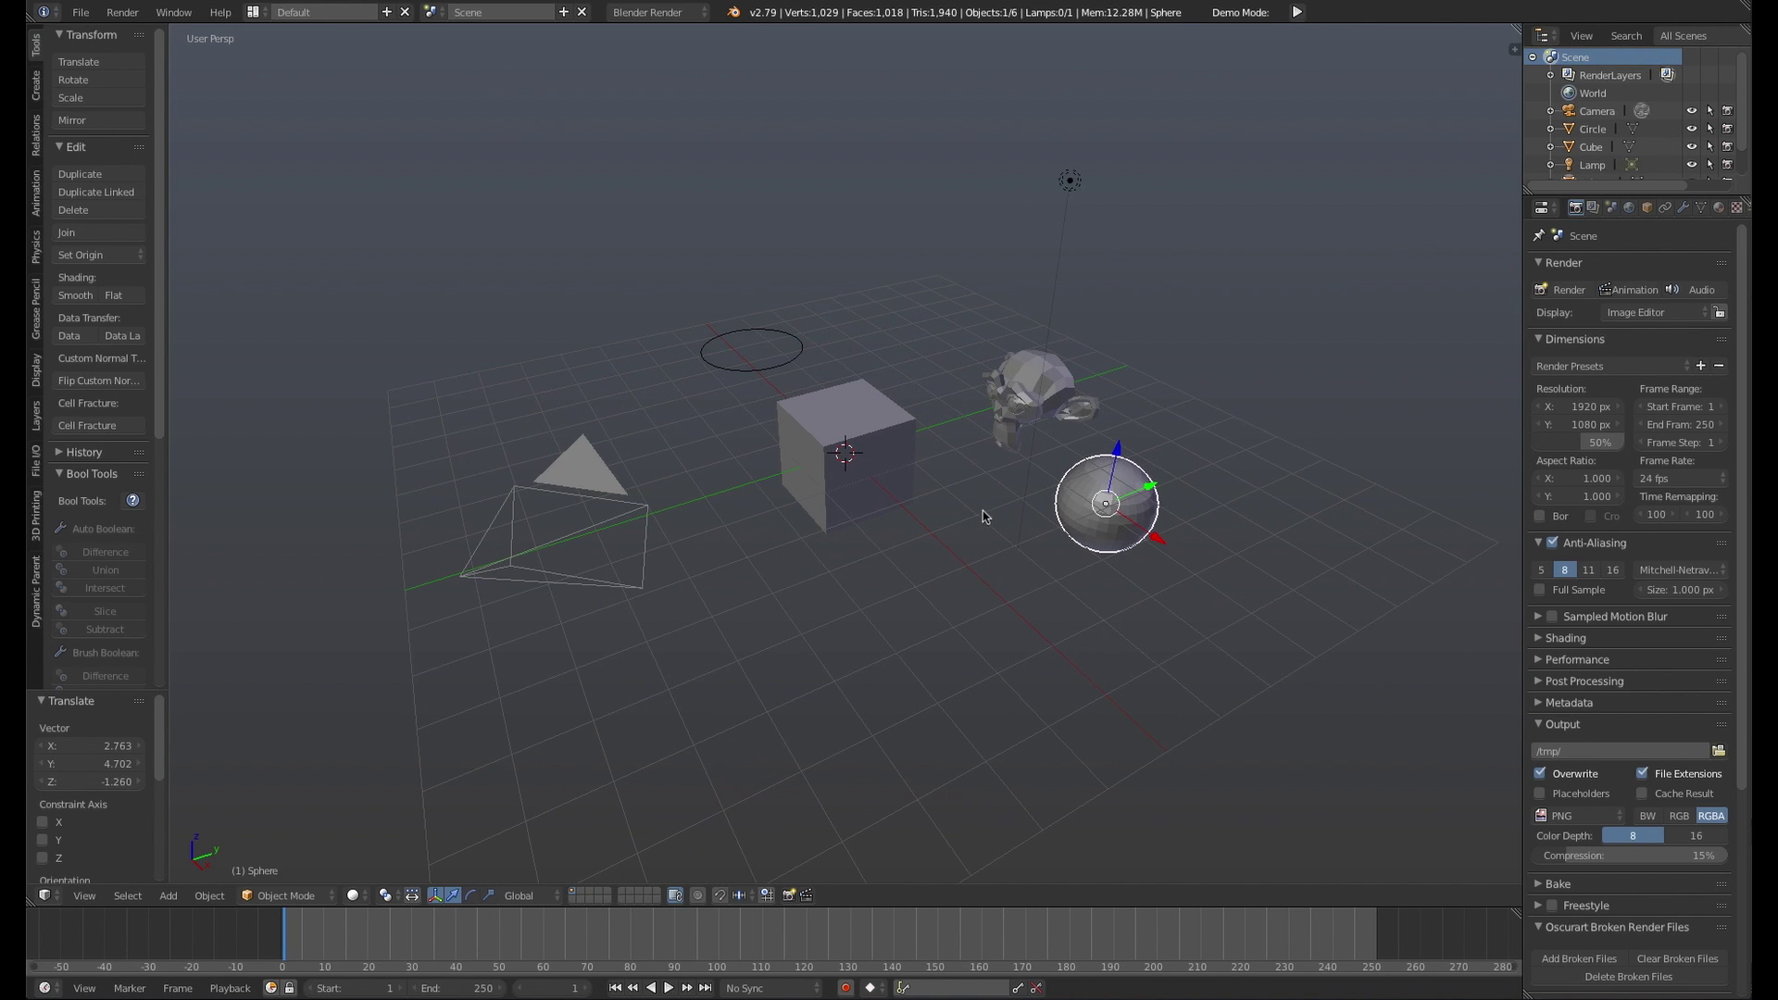
Discard the scene of primitives by reloading the start-up file, and add a single cube
{"action": "left_click", "coordinate": [82, 15]}
{"action": "left_click", "coordinate": [129, 76]}
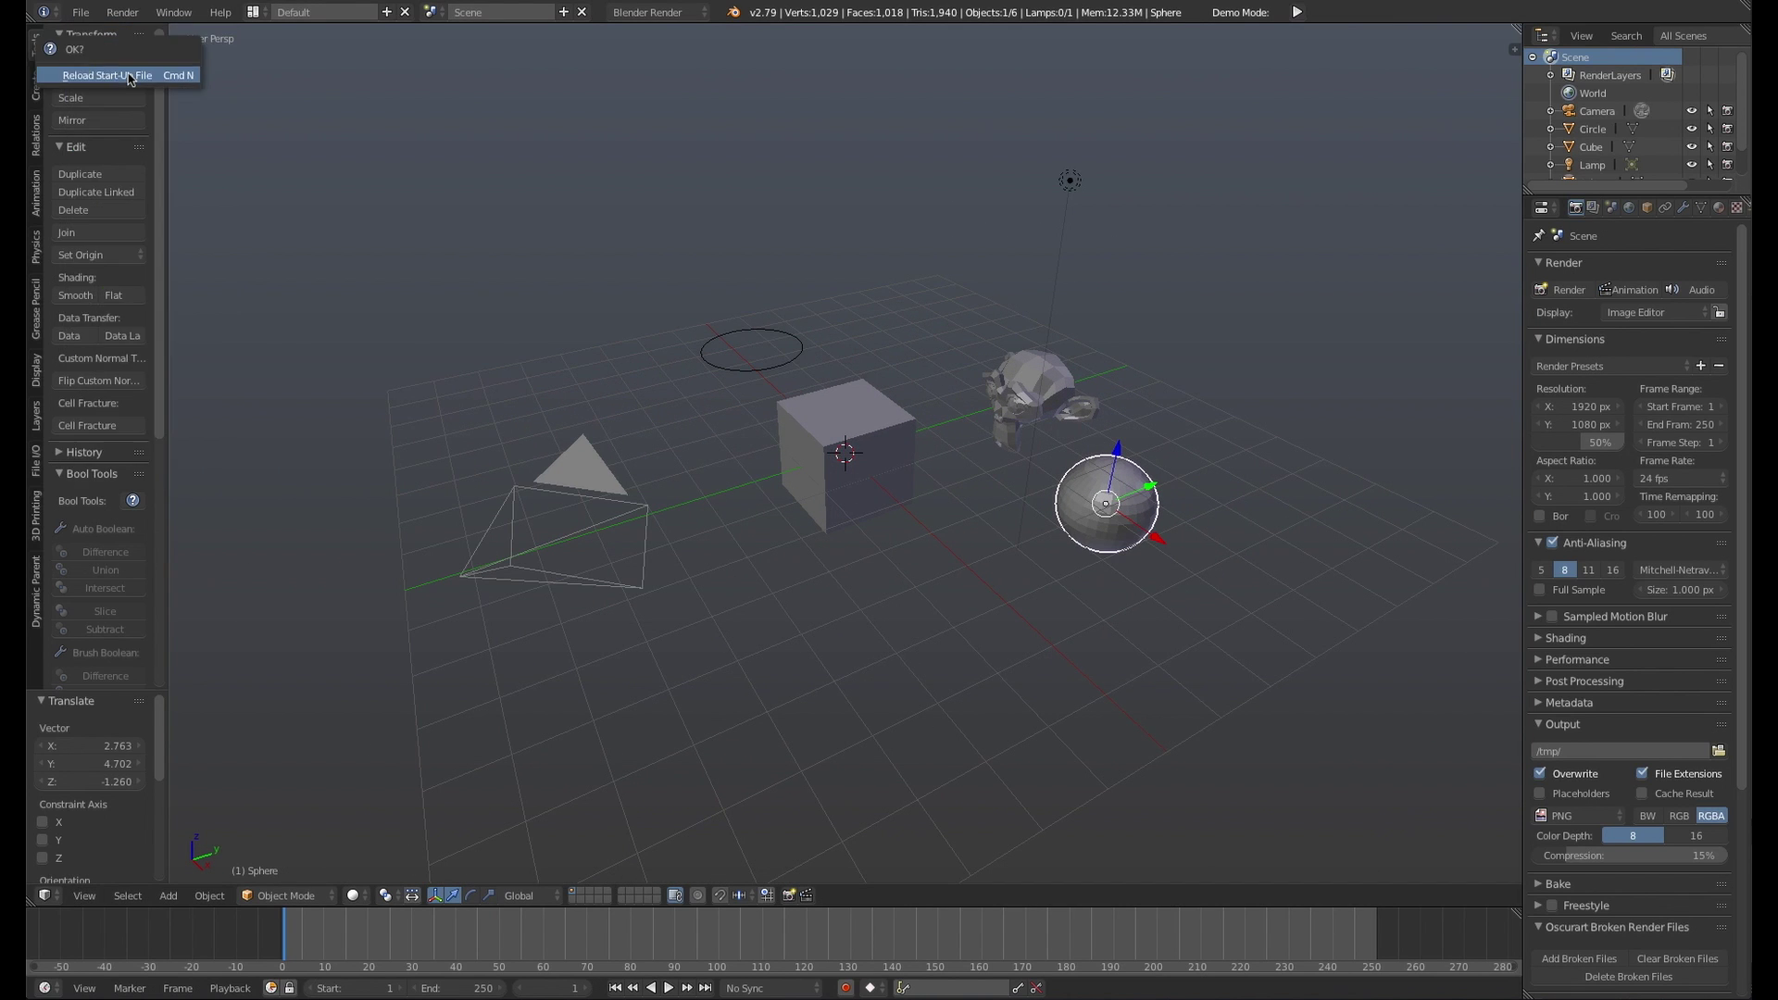
{"action": "left_click", "coordinate": [129, 75]}
{"action": "key", "text": "shift+a"}
{"action": "mouse_move", "coordinate": [636, 353]}
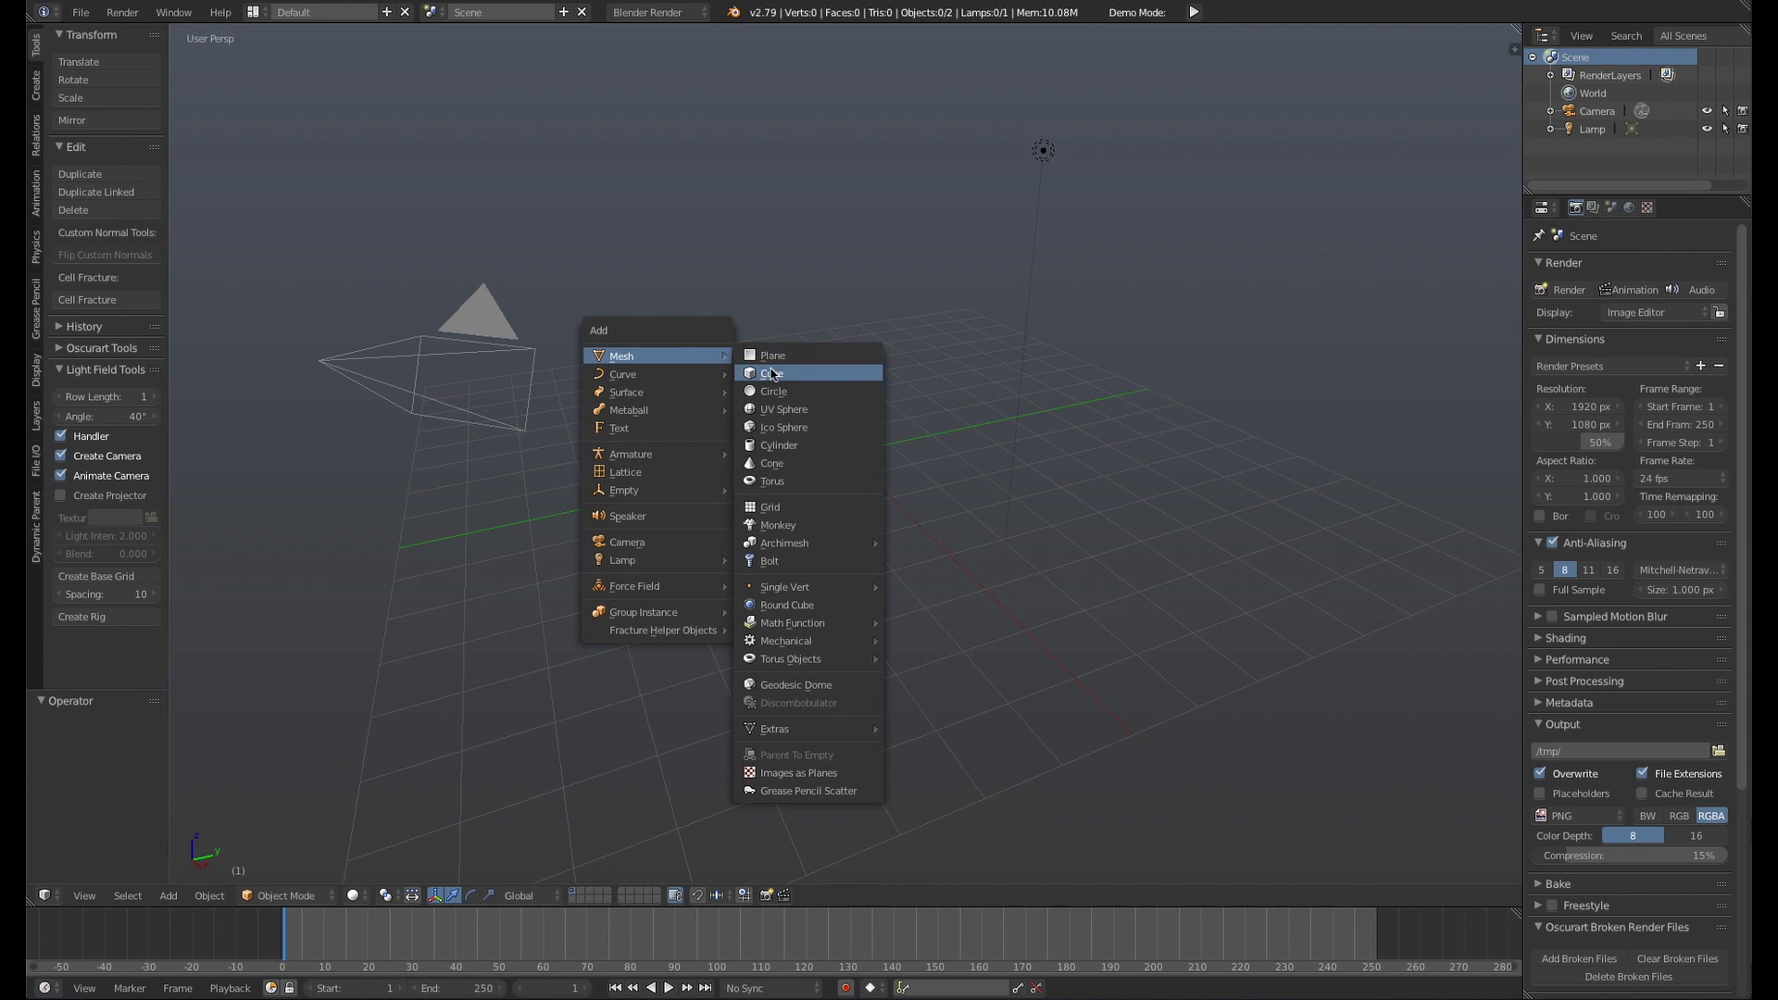
{"action": "left_click", "coordinate": [776, 380]}
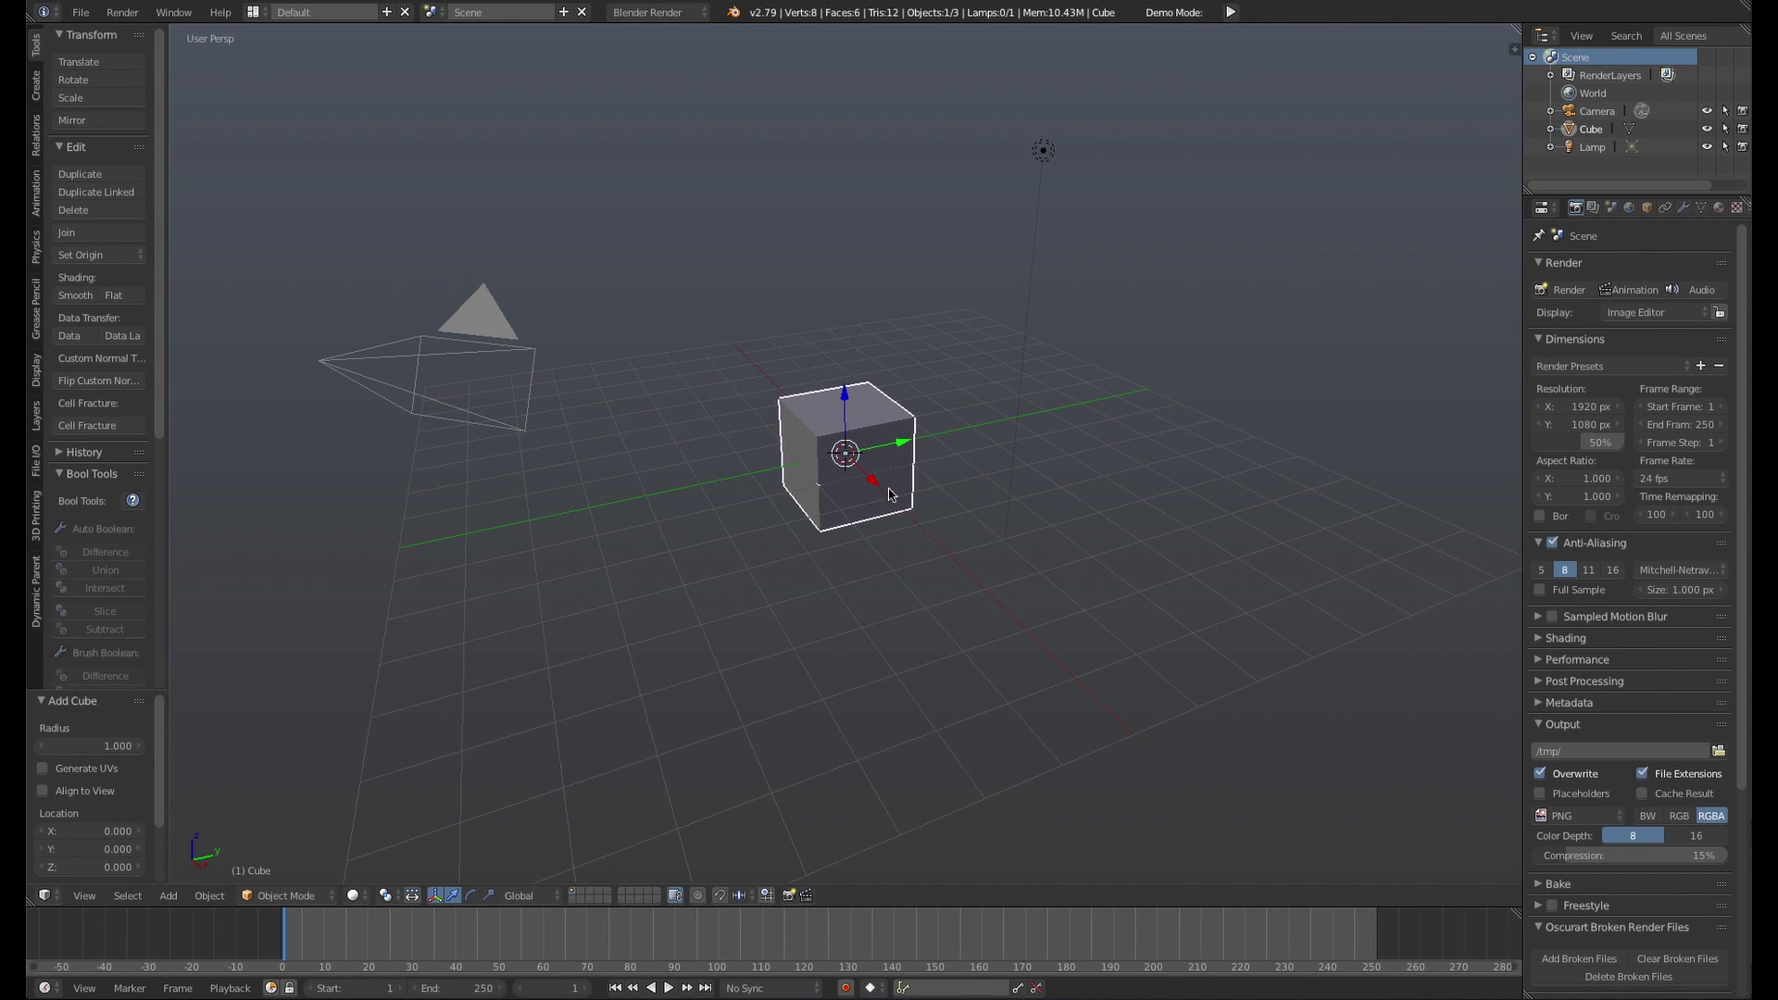
{"action": "middle_click_drag", "start_coordinate": [821, 485], "coordinate": [899, 480]}
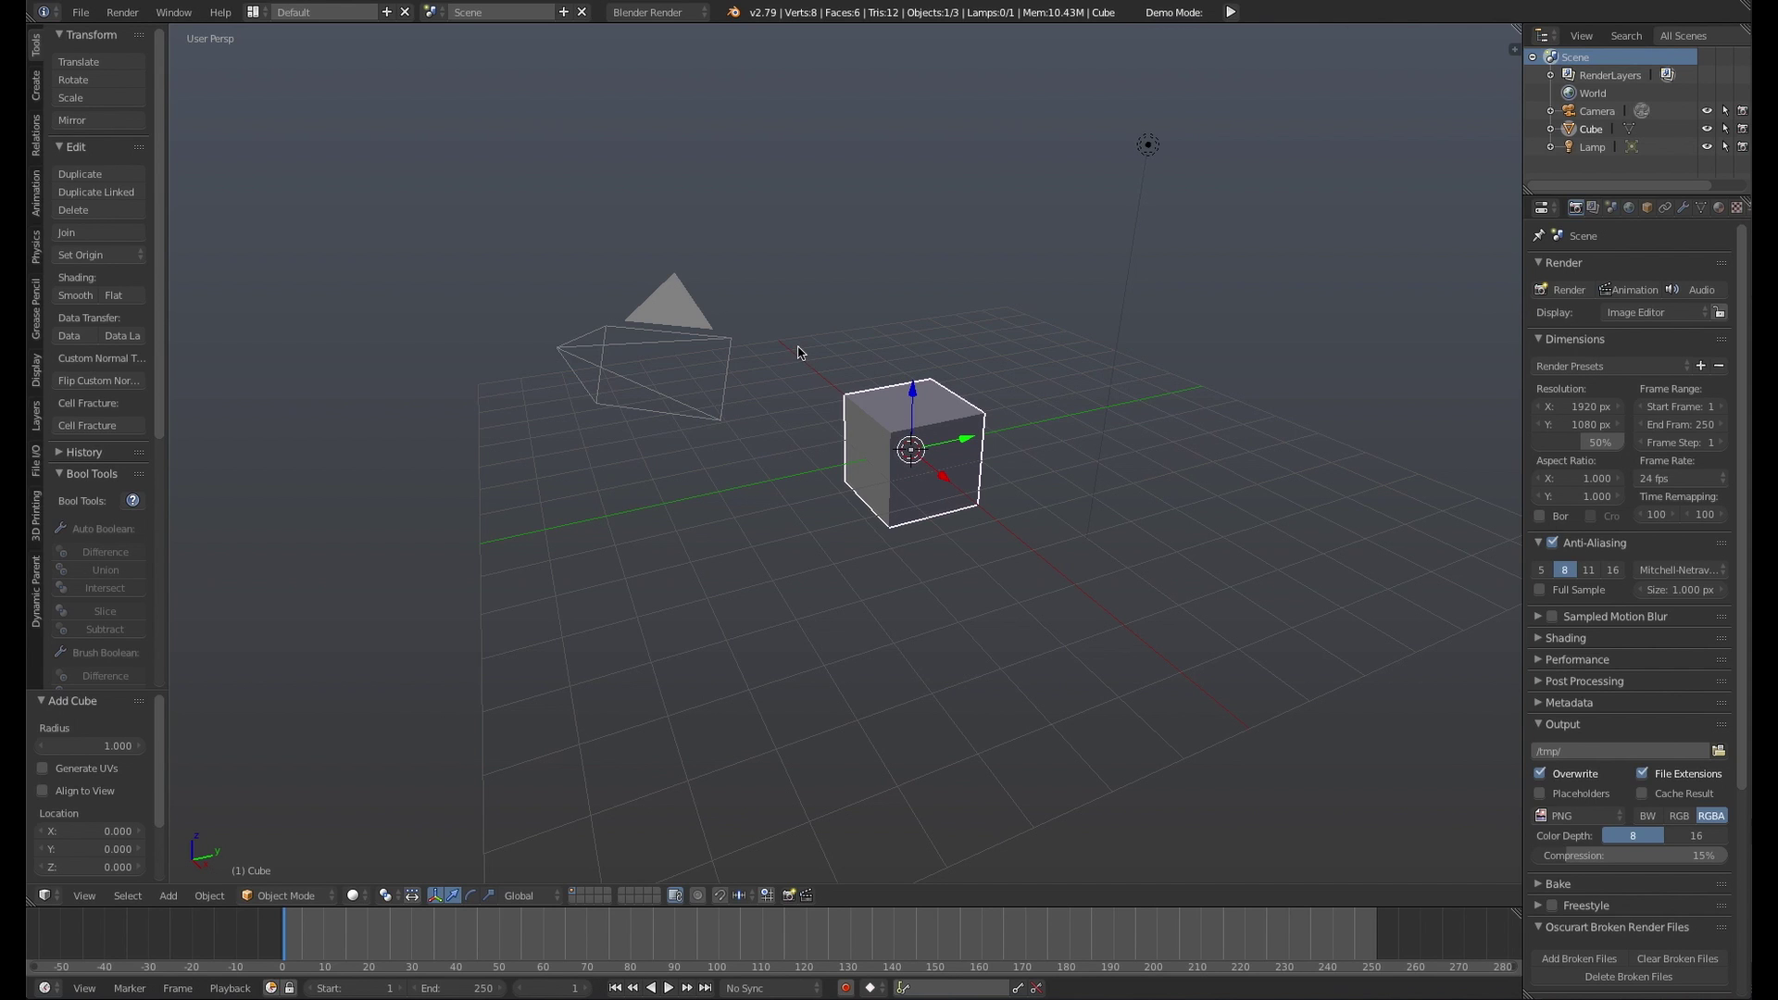
Add a mechanical Gear mesh and move it about 1.56 along X, 3.89 along Y and 0.29 along Z
{"action": "key", "text": "shift+a"}
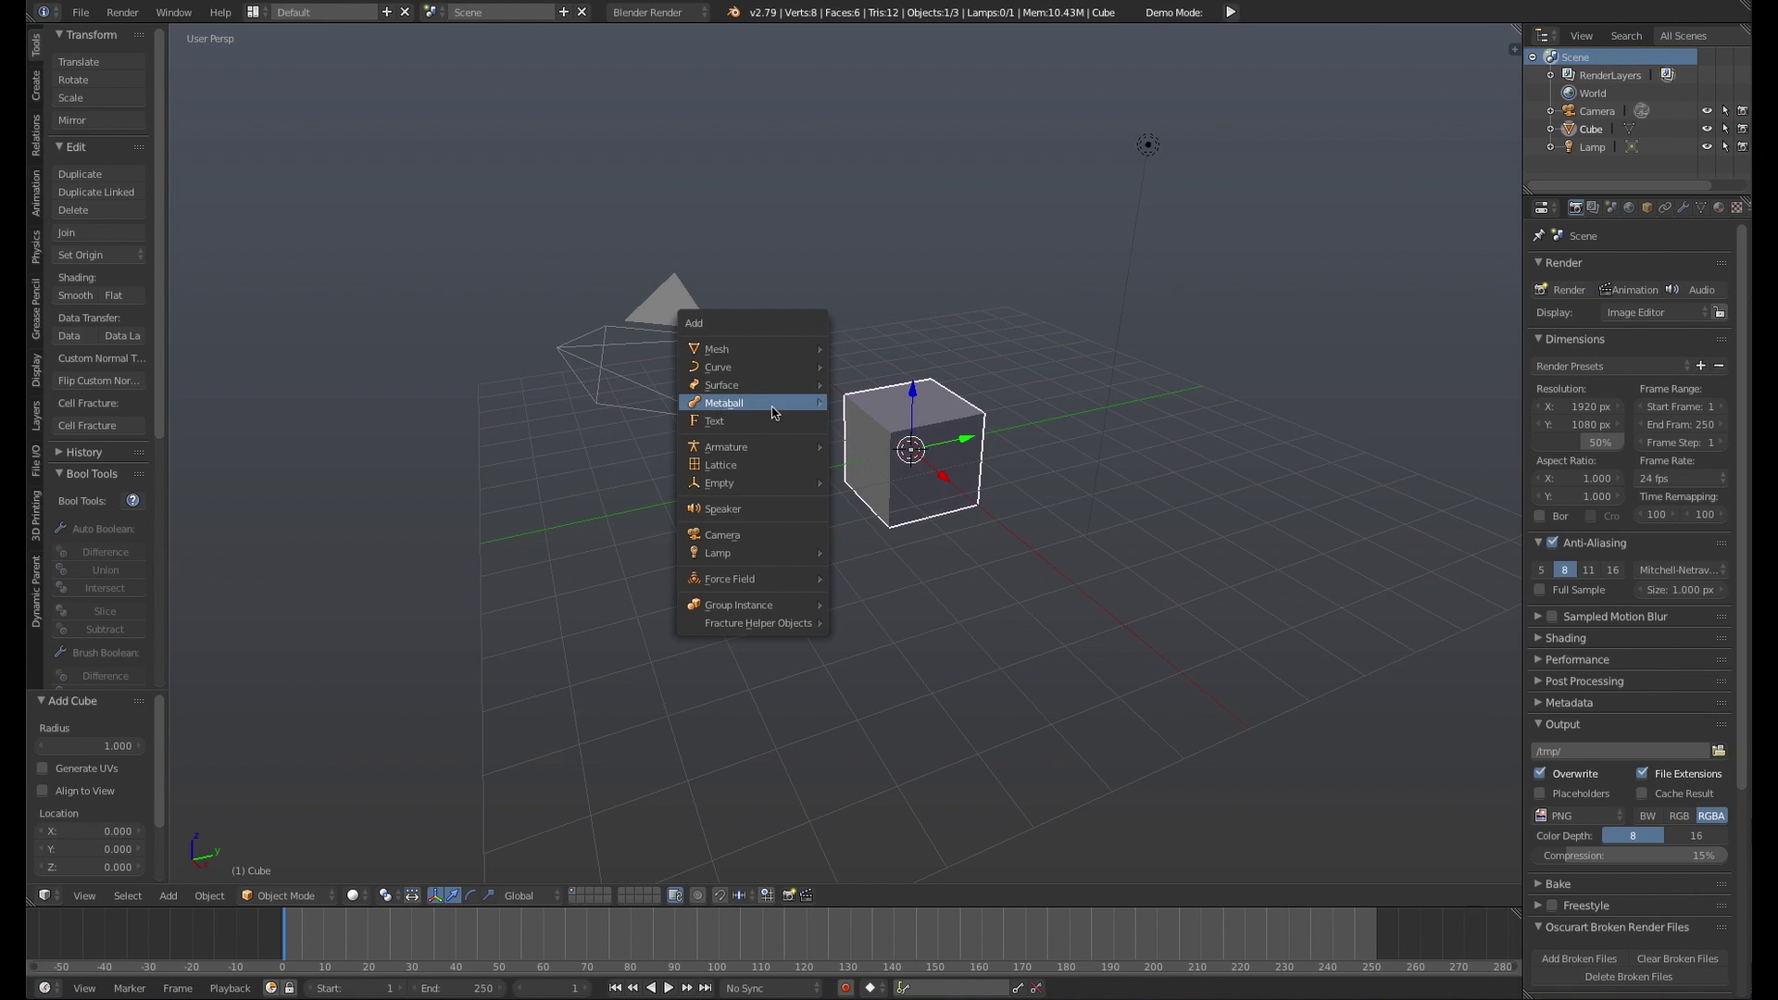
{"action": "mouse_move", "coordinate": [758, 359]}
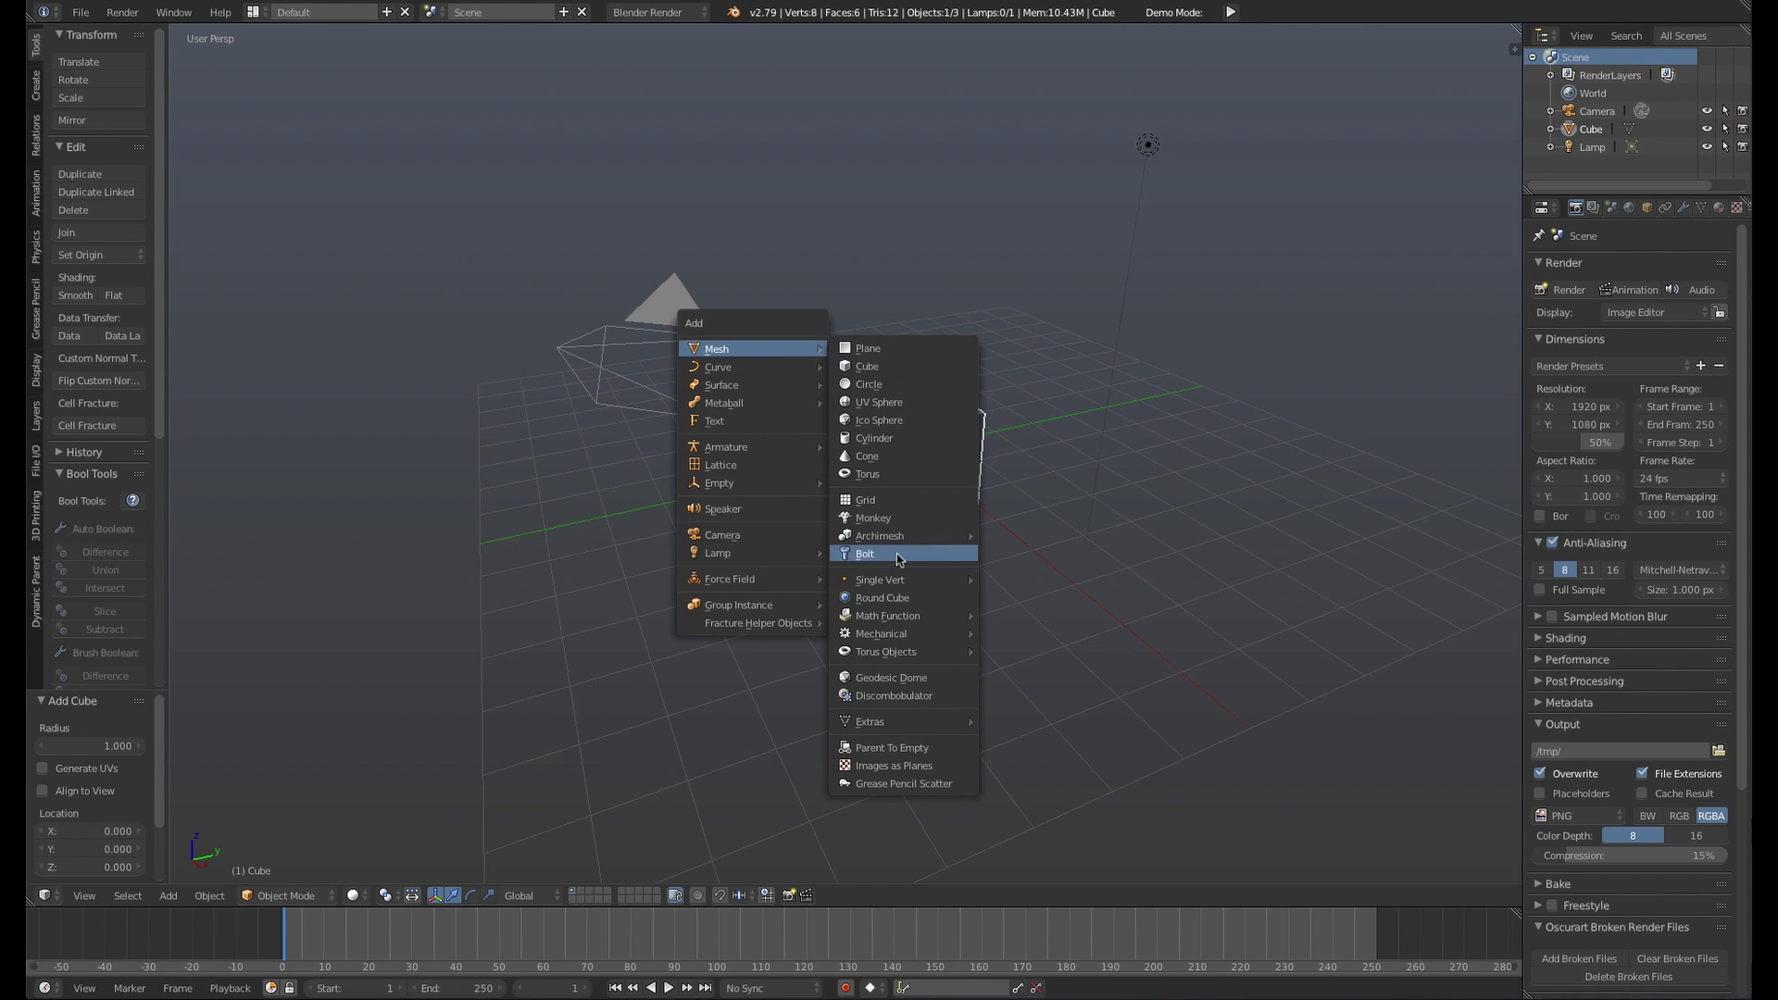
{"action": "mouse_move", "coordinate": [921, 663]}
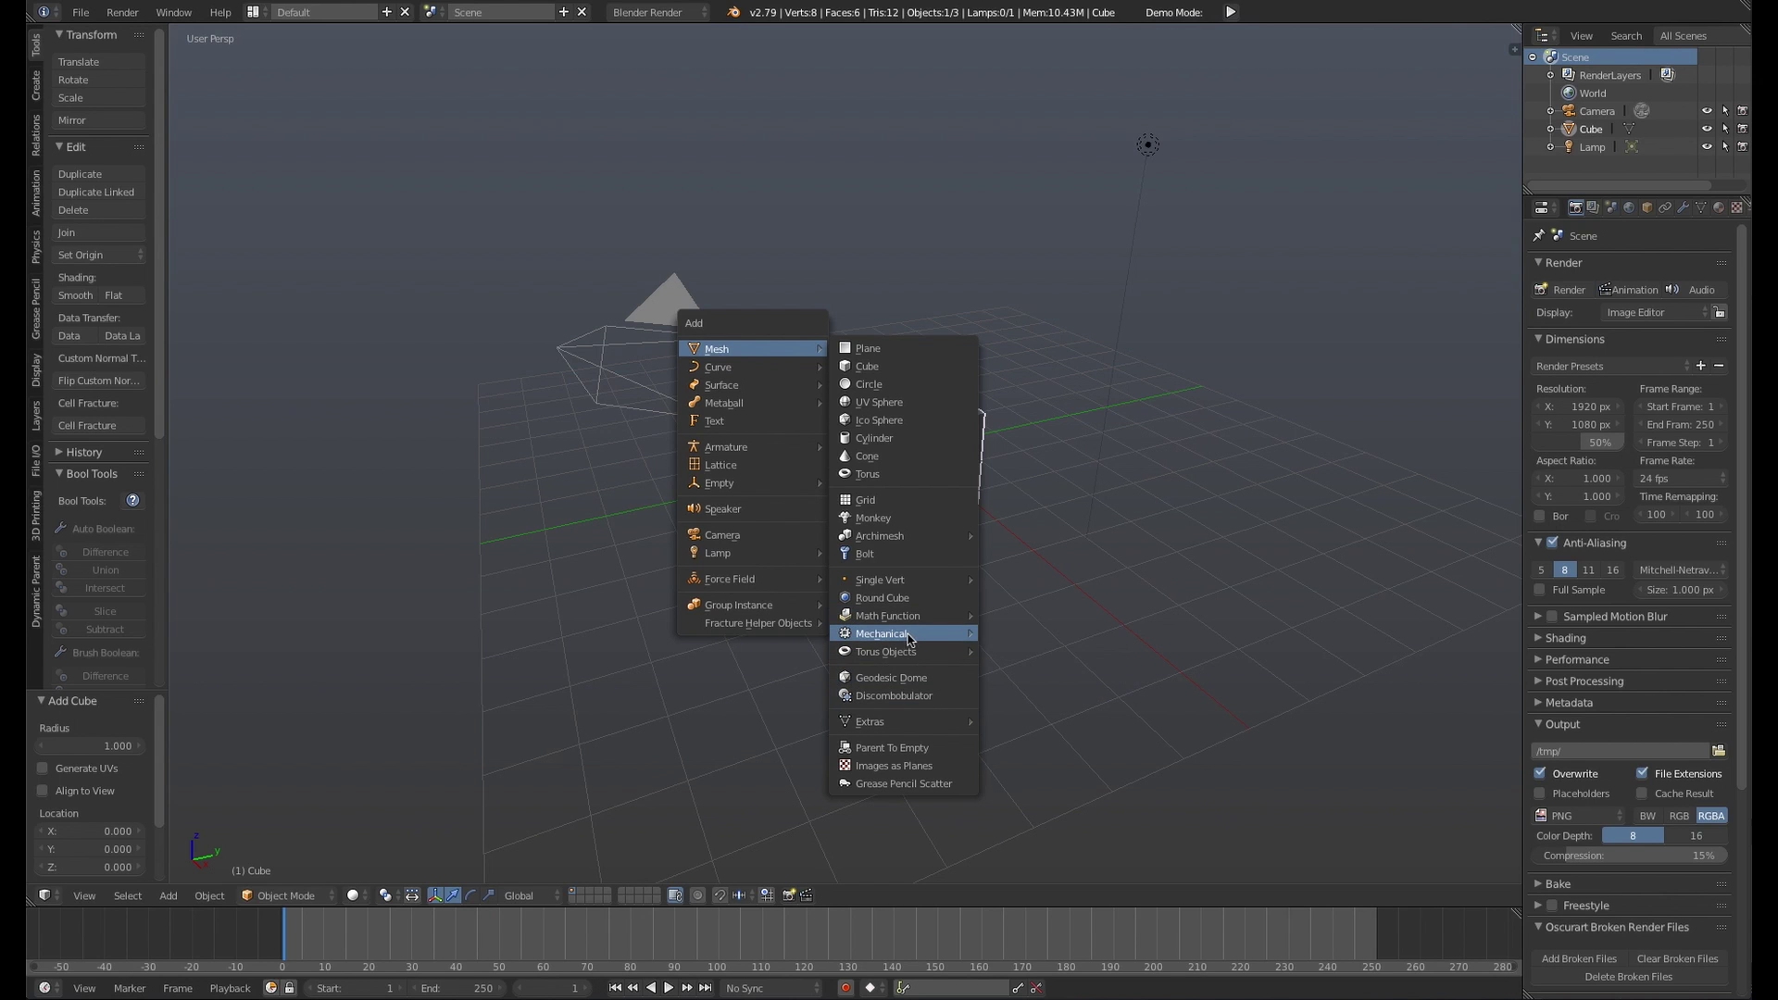
{"action": "mouse_move", "coordinate": [1024, 653]}
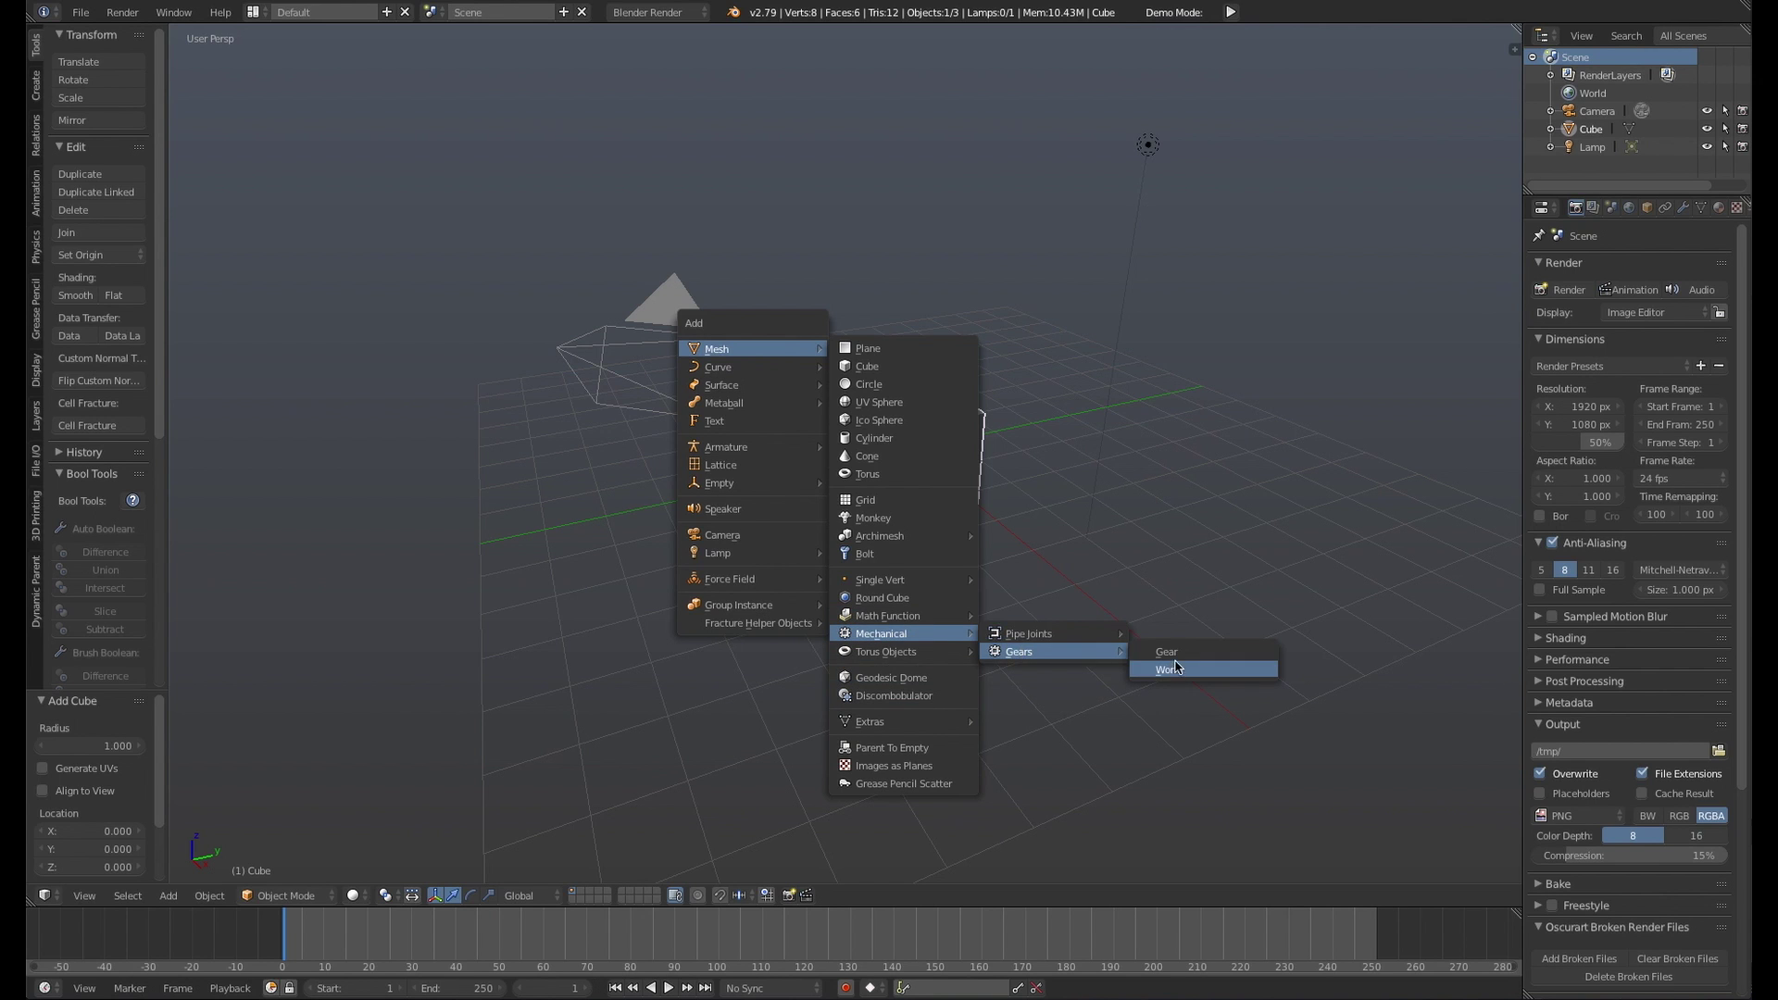
{"action": "left_click", "coordinate": [1169, 653]}
{"action": "key", "text": "g"}
{"action": "left_click", "coordinate": [1224, 515]}
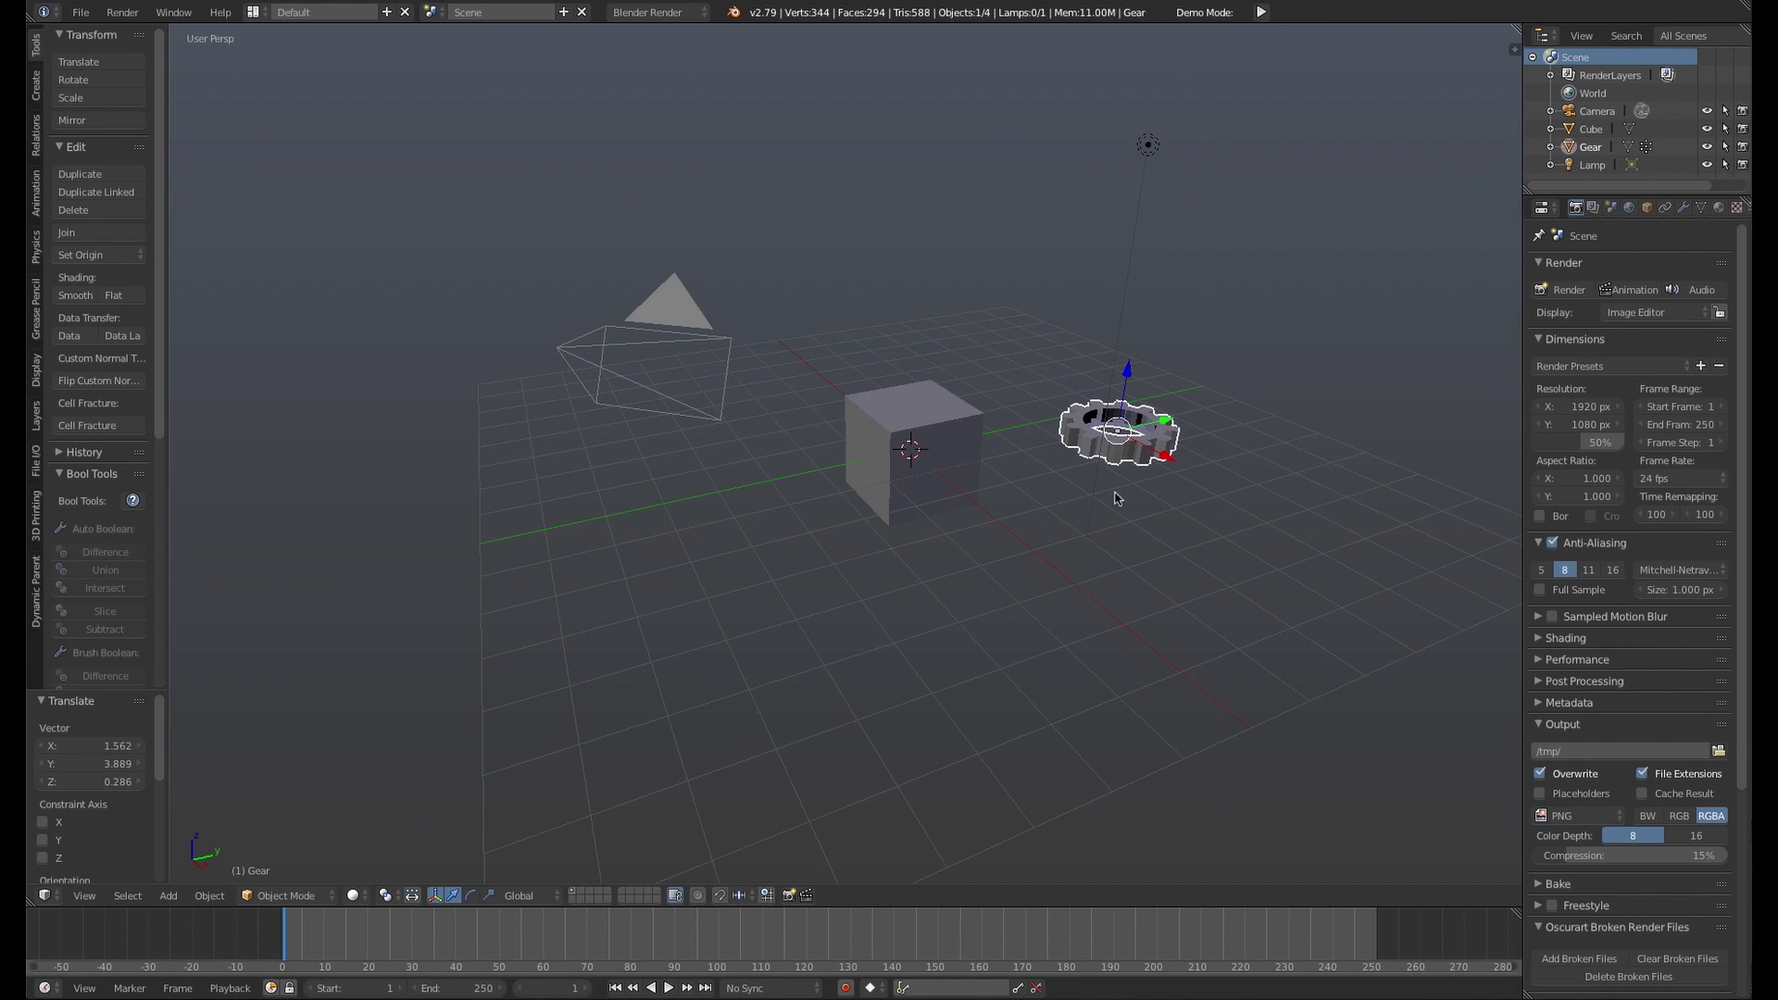
{"action": "middle_click_drag", "start_coordinate": [1073, 487], "coordinate": [1014, 468]}
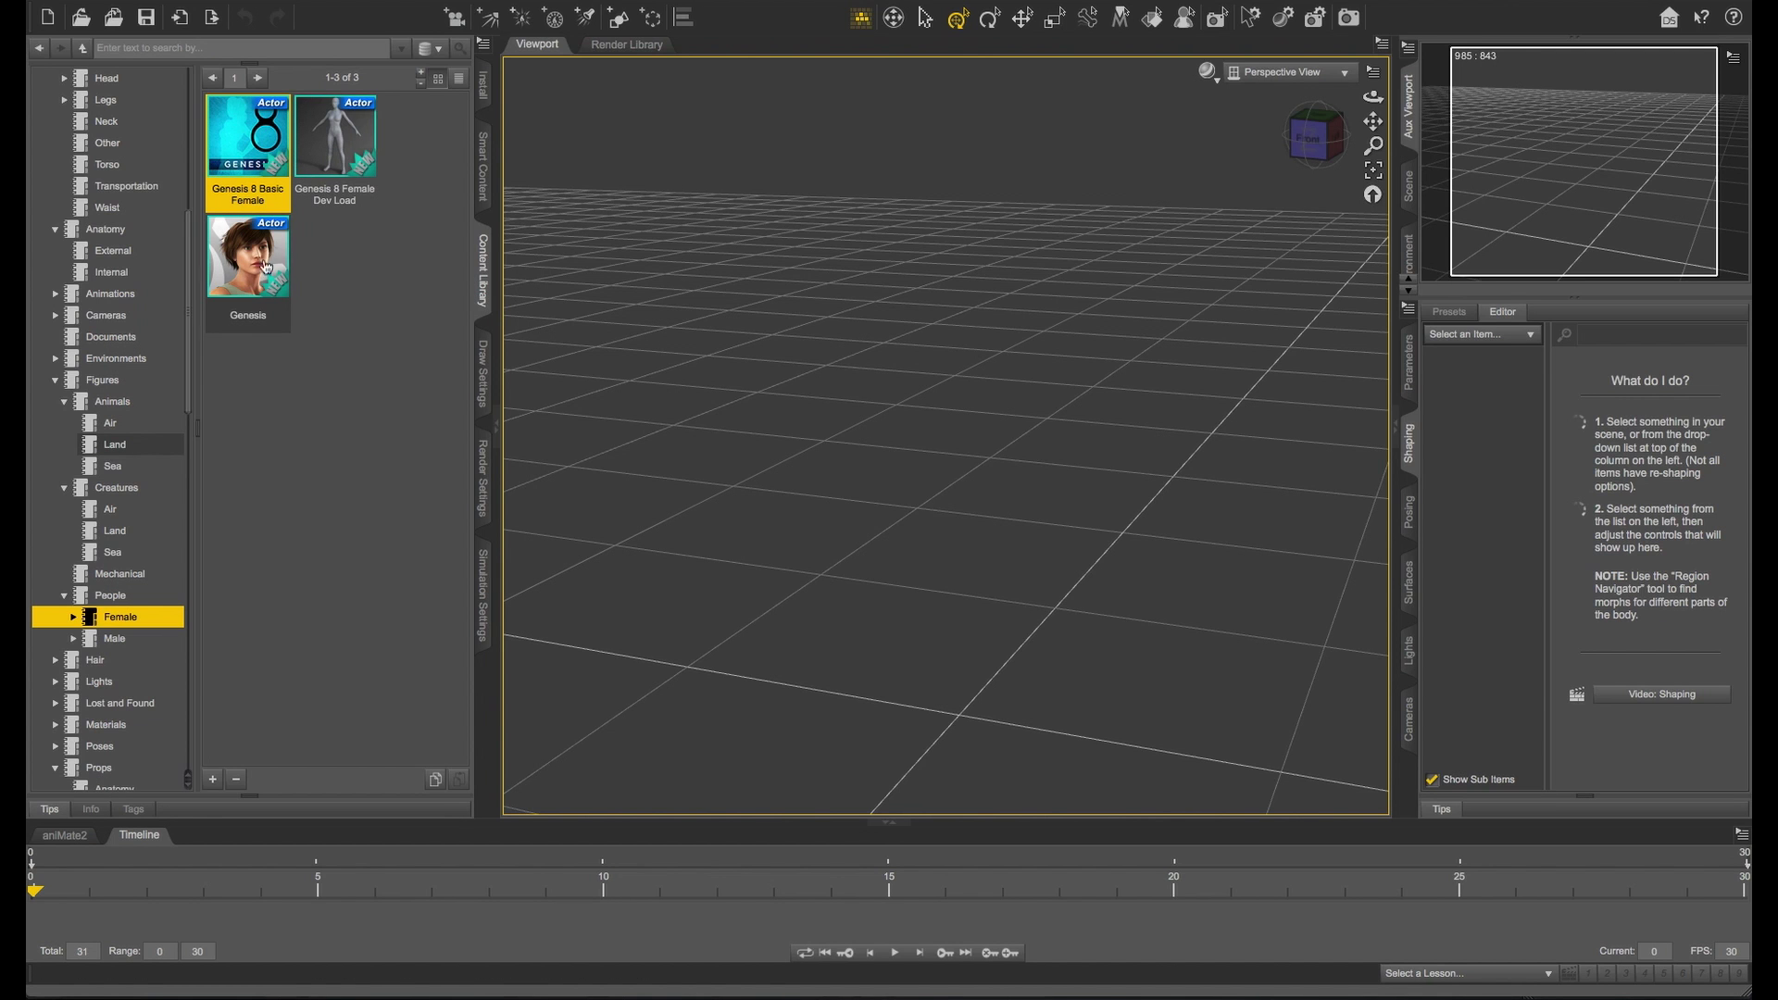
Switch to DAZ Studio, load the Genesis figure into the scene and set its Basic Female shape to 1.00
{"action": "left_click_drag", "start_coordinate": [256, 279], "coordinate": [1026, 368]}
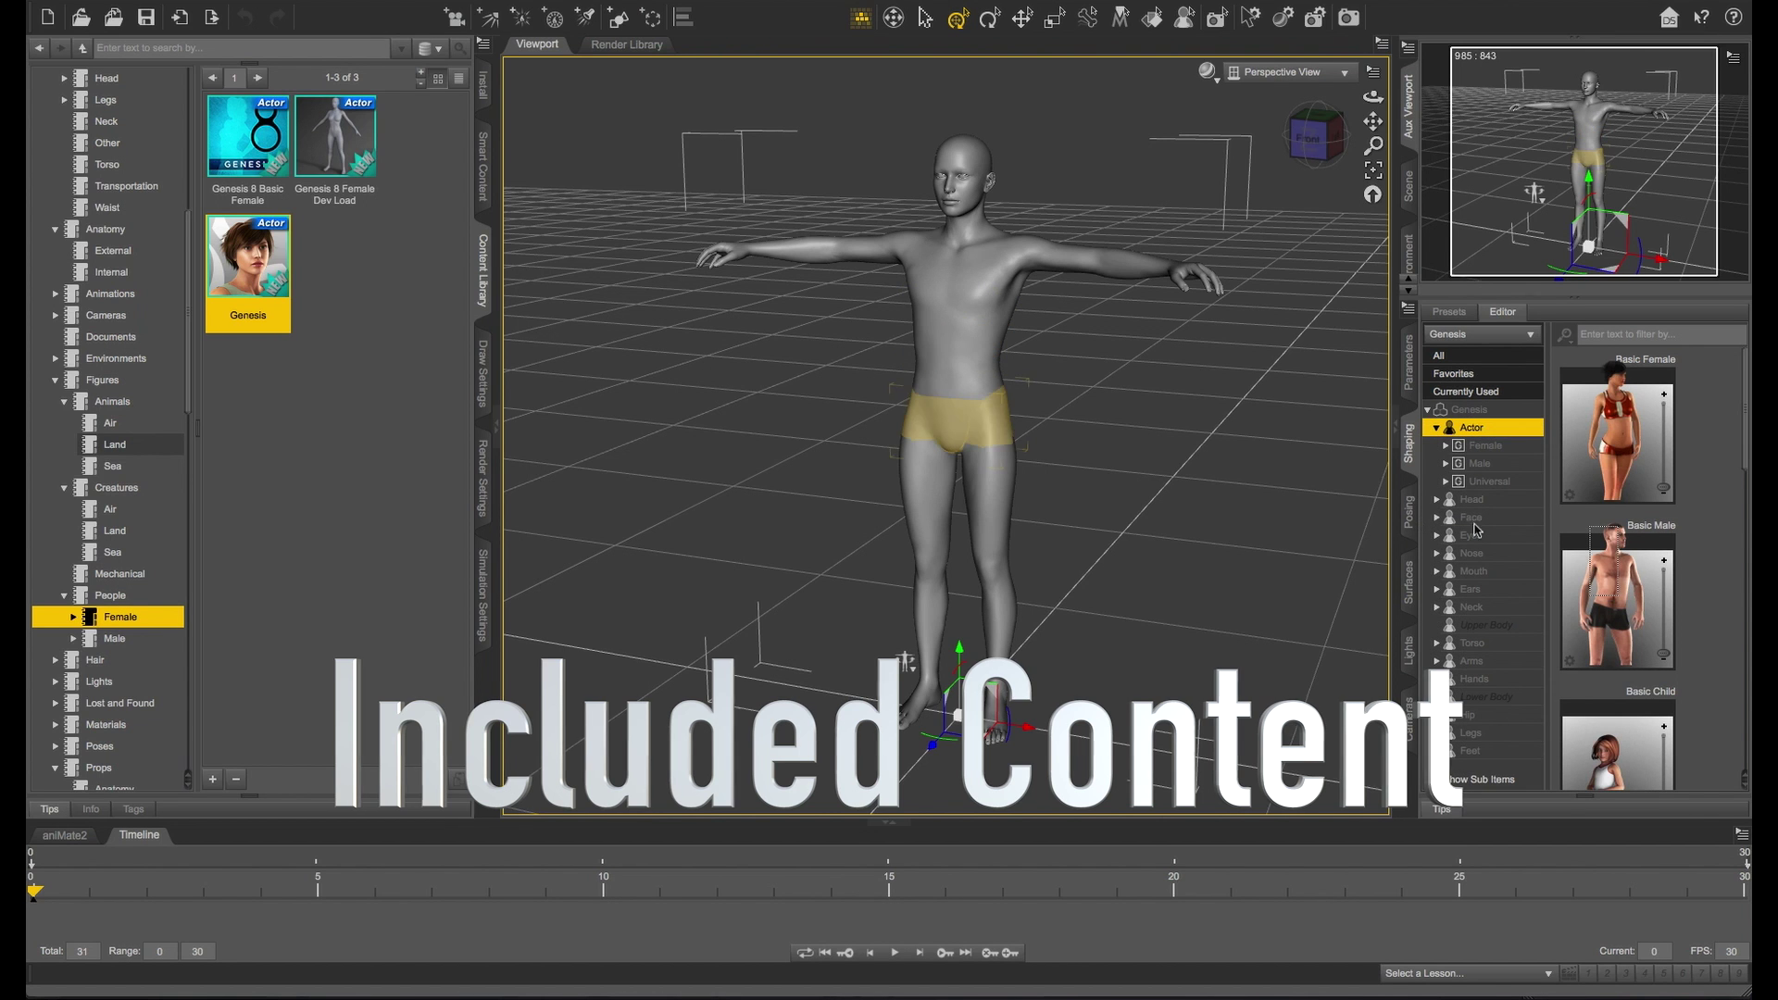
{"action": "left_click_drag", "start_coordinate": [1664, 489], "coordinate": [1668, 342]}
Browse the content library's Animals Air and Land figure categories and the External anatomy category
{"action": "left_click", "coordinate": [110, 423]}
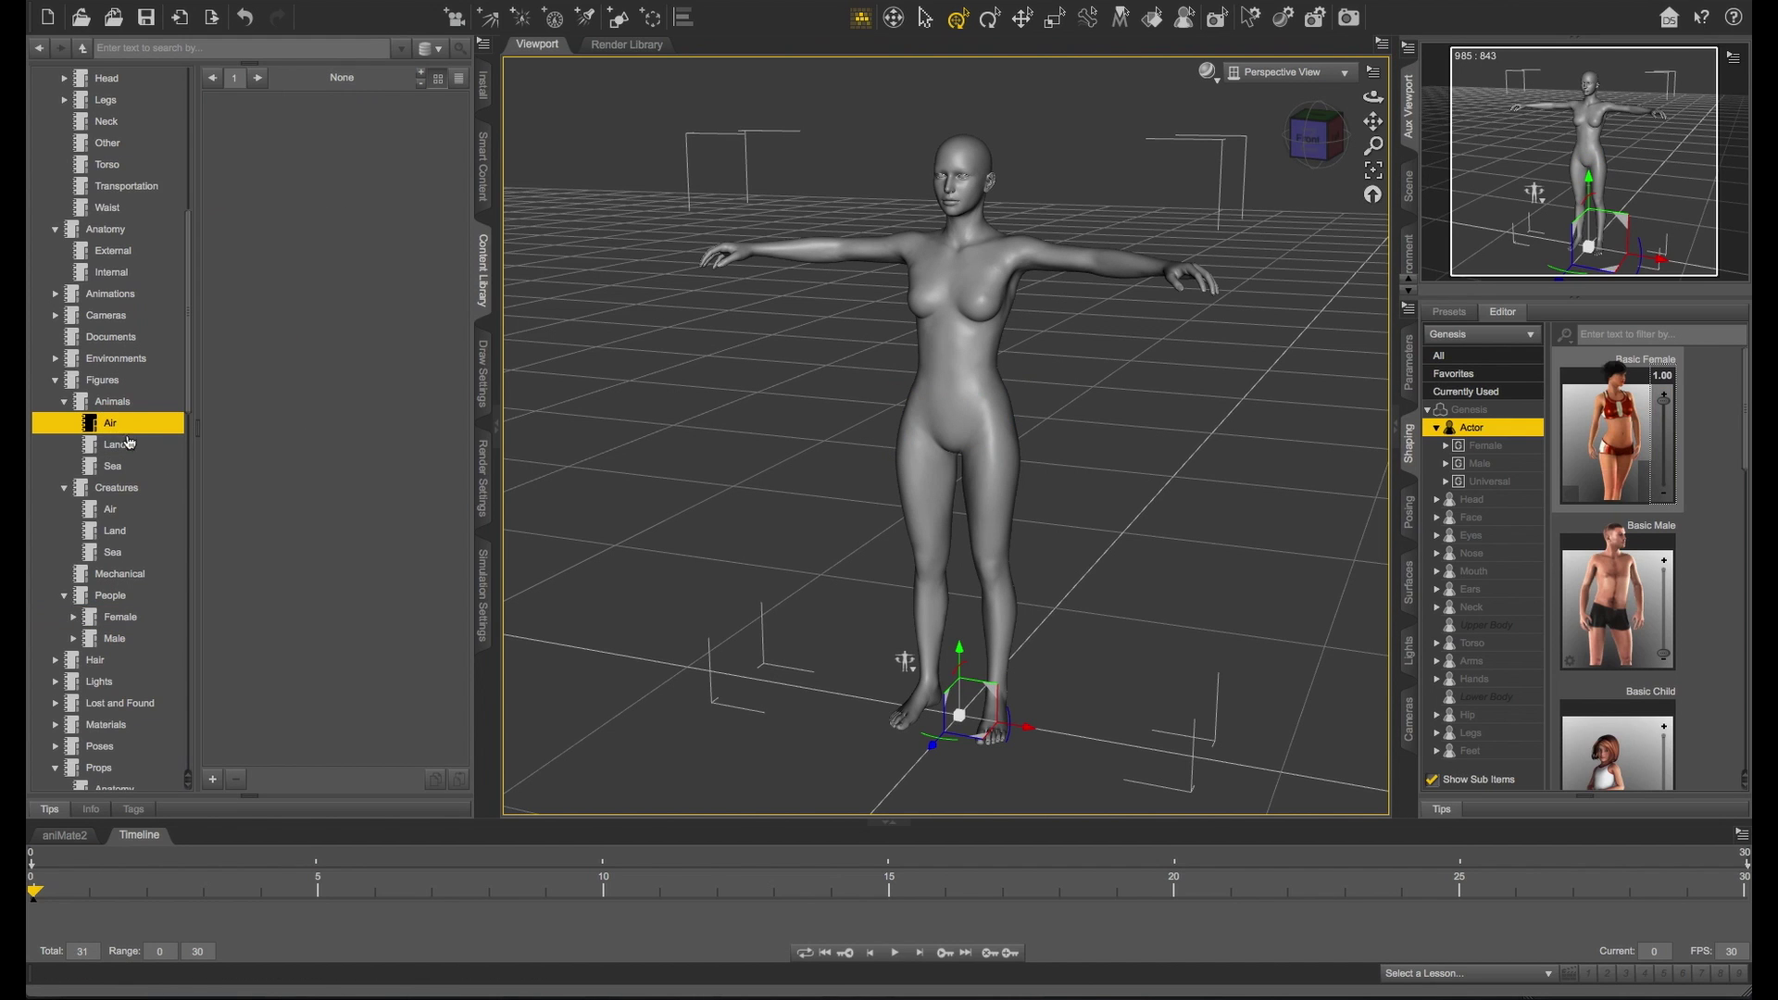
{"action": "left_click", "coordinate": [124, 448]}
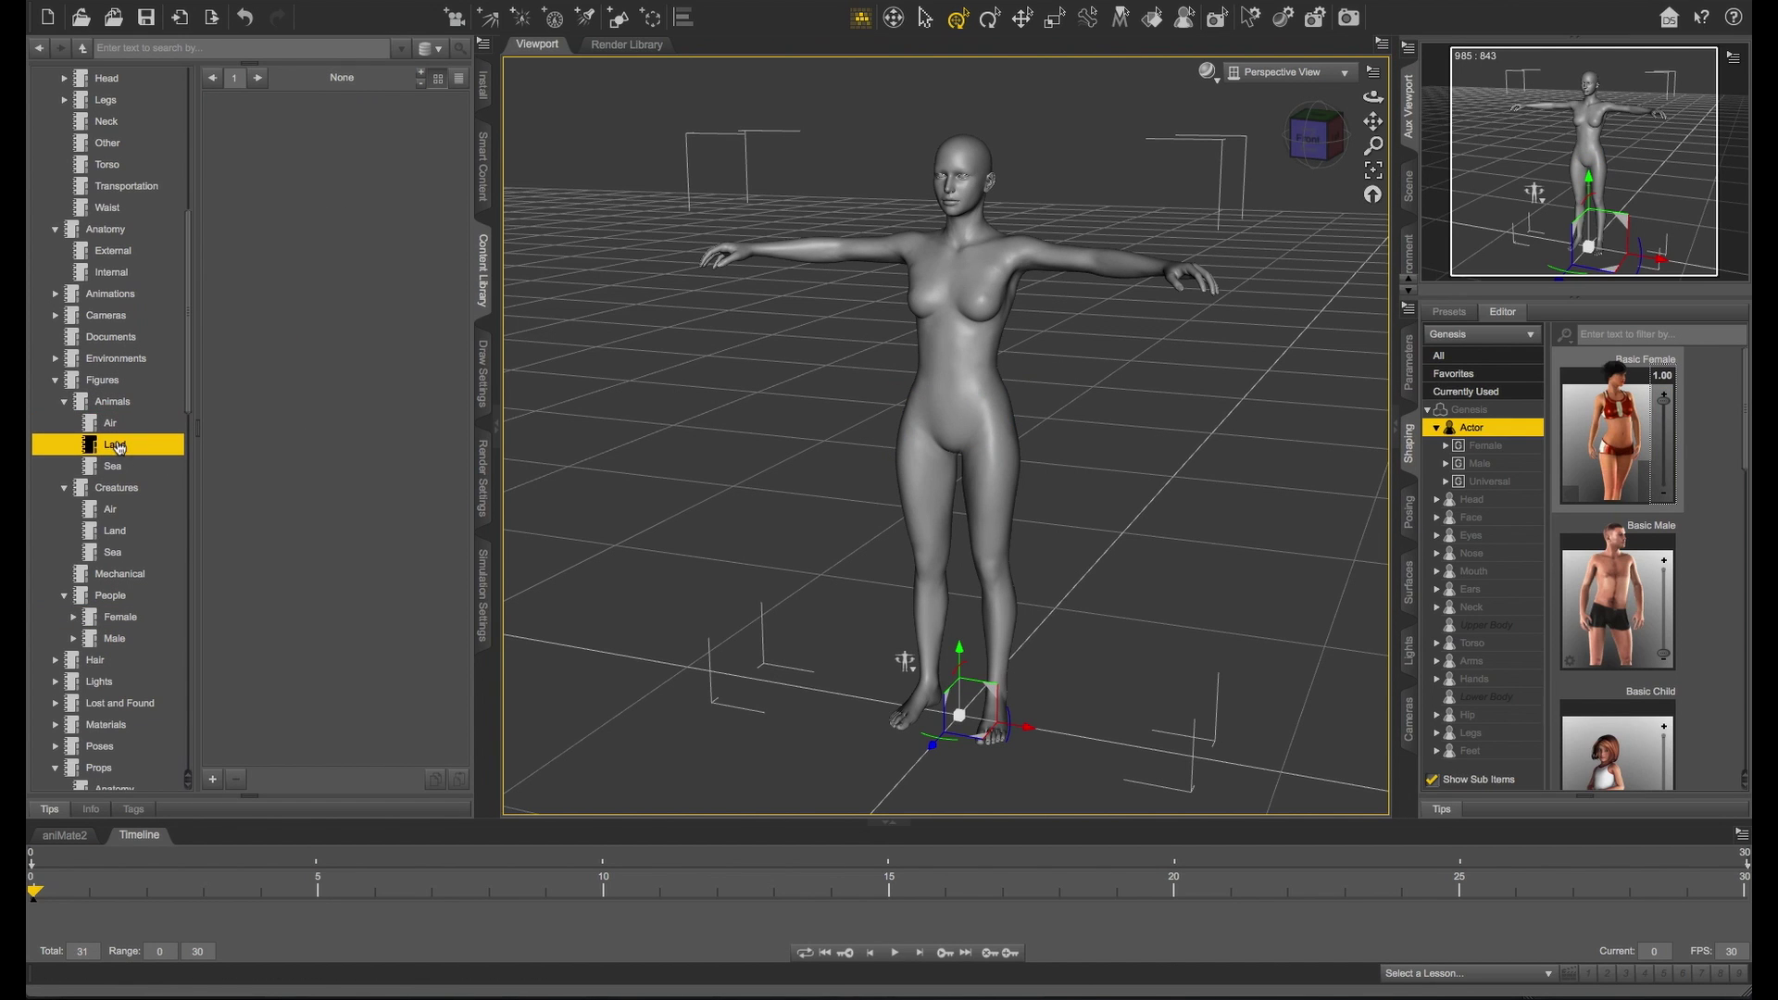
{"action": "scroll", "coordinate": [115, 493], "scroll_direction": "down", "scroll_amount": 1}
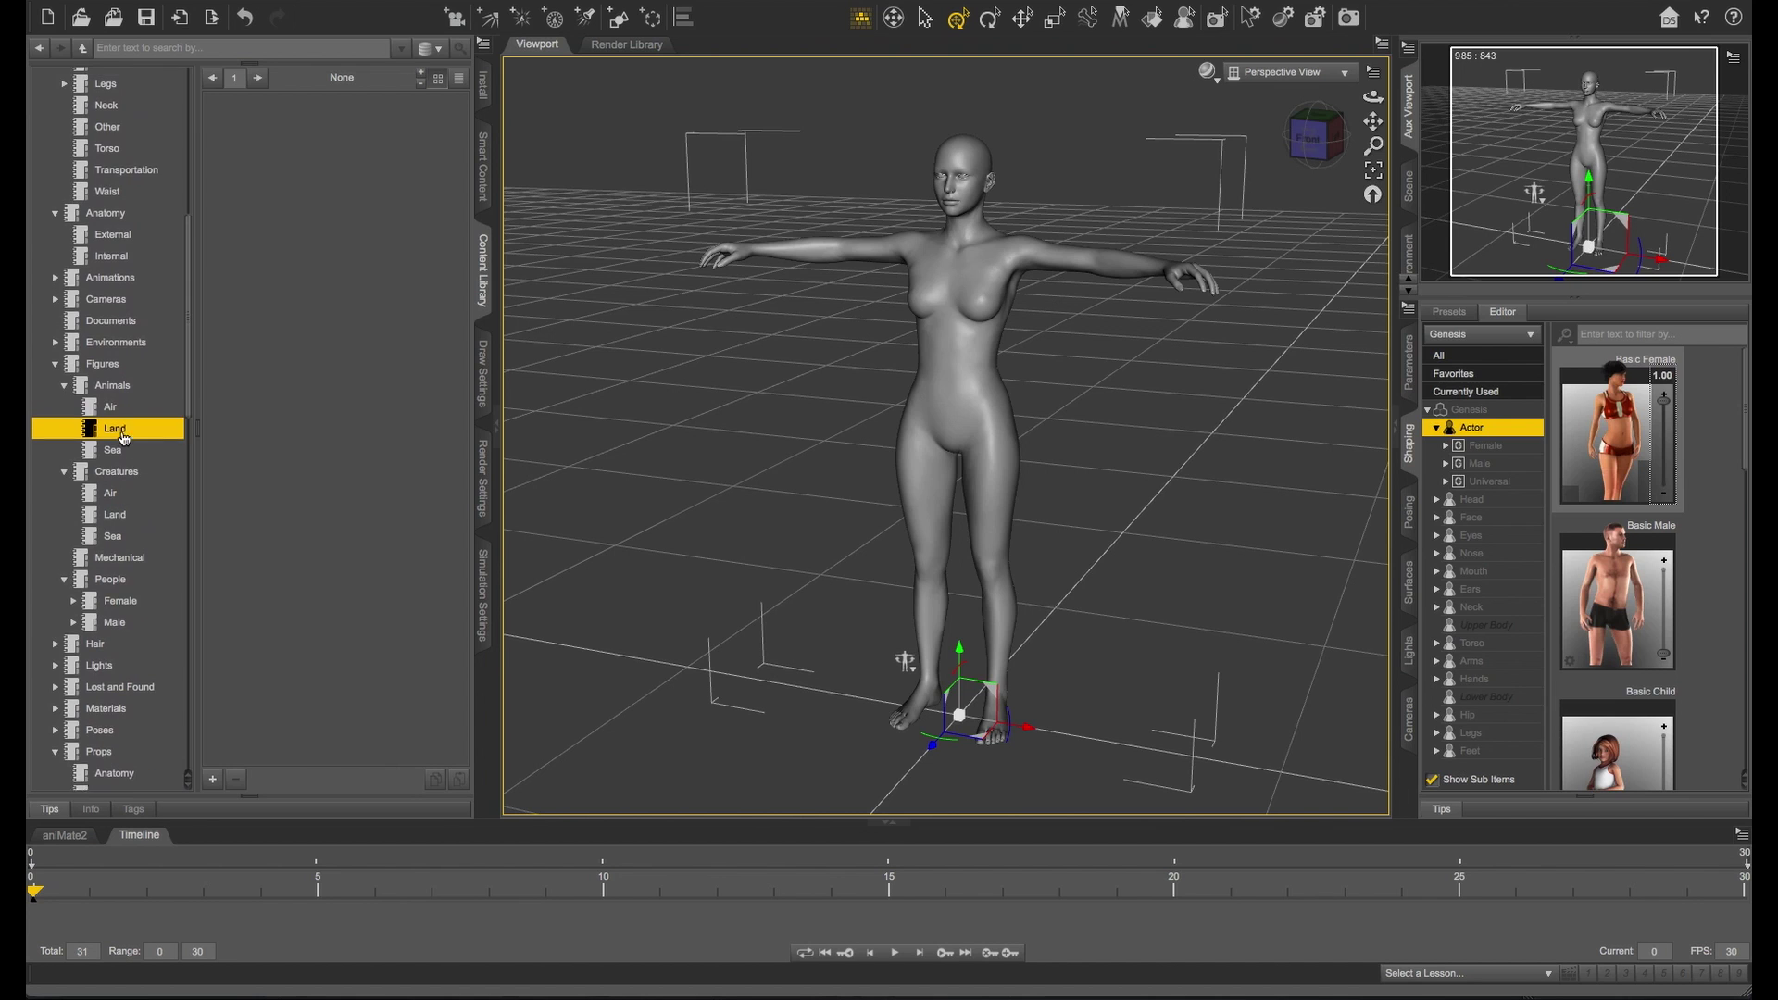
{"action": "scroll", "coordinate": [115, 408], "scroll_direction": "up", "scroll_amount": 1}
{"action": "left_click", "coordinate": [112, 250]}
{"action": "scroll", "coordinate": [118, 264], "scroll_direction": "up", "scroll_amount": 3}
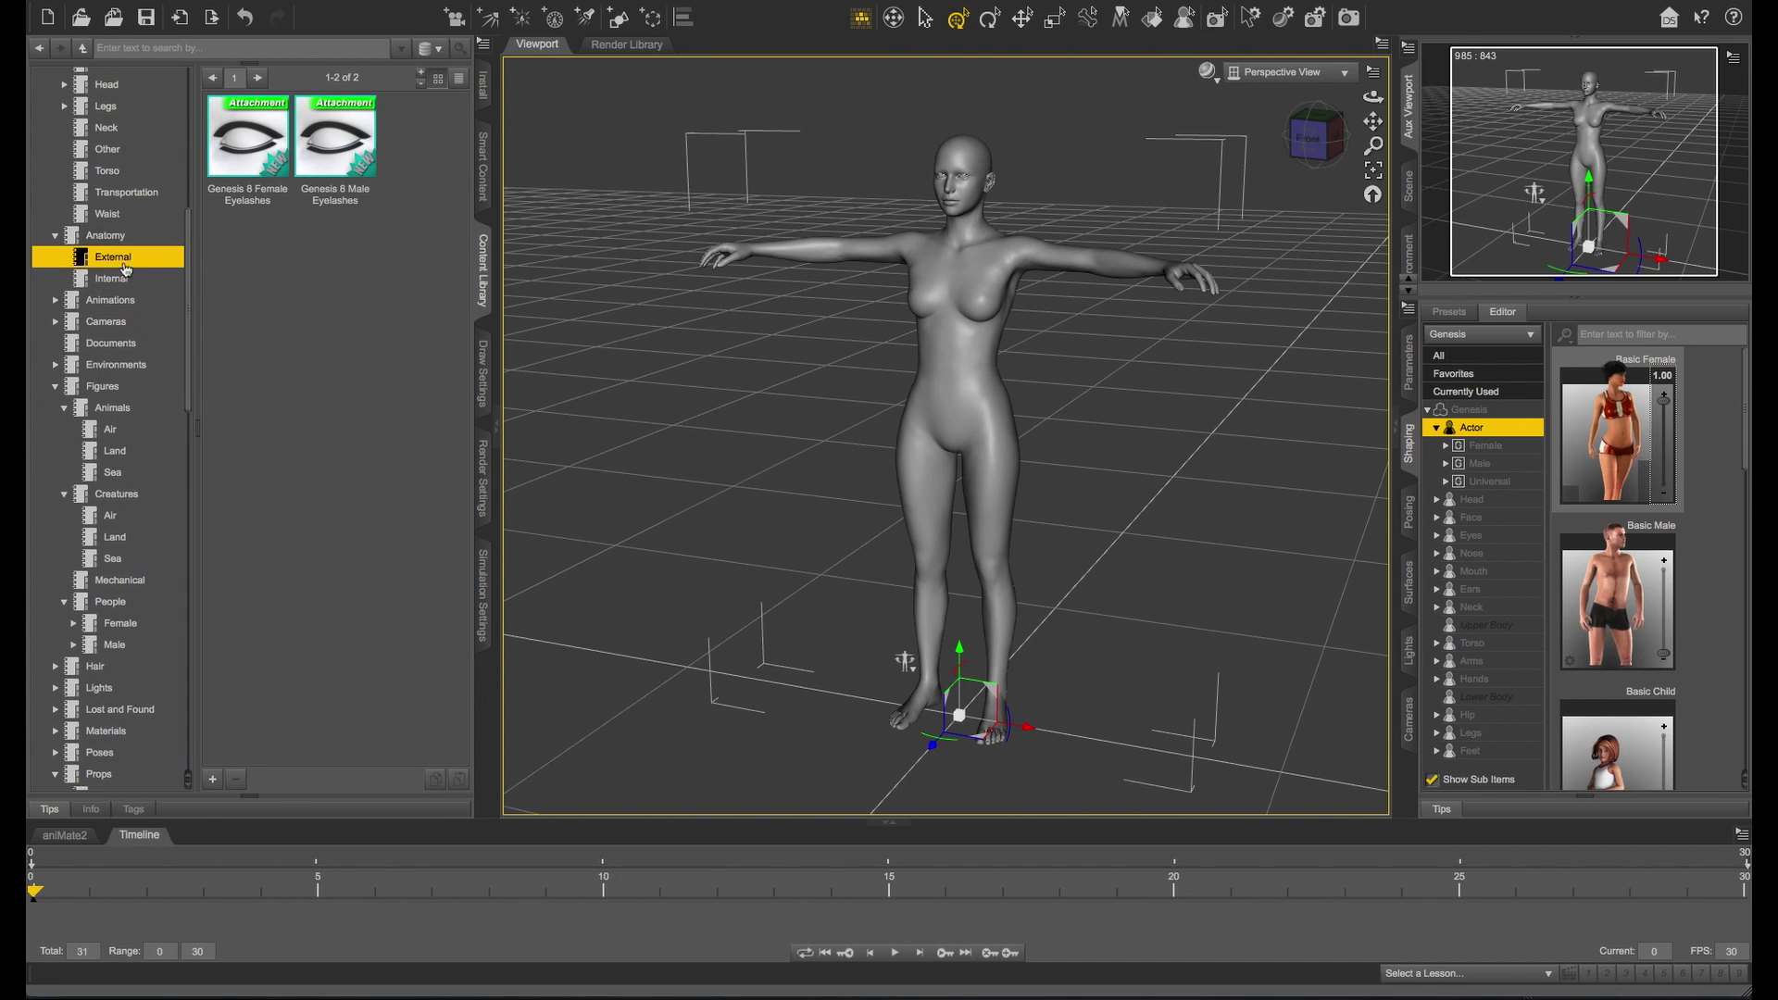
{"action": "scroll", "coordinate": [121, 278], "scroll_direction": "up", "scroll_amount": 1}
{"action": "scroll", "coordinate": [139, 463], "scroll_direction": "down", "scroll_amount": 3}
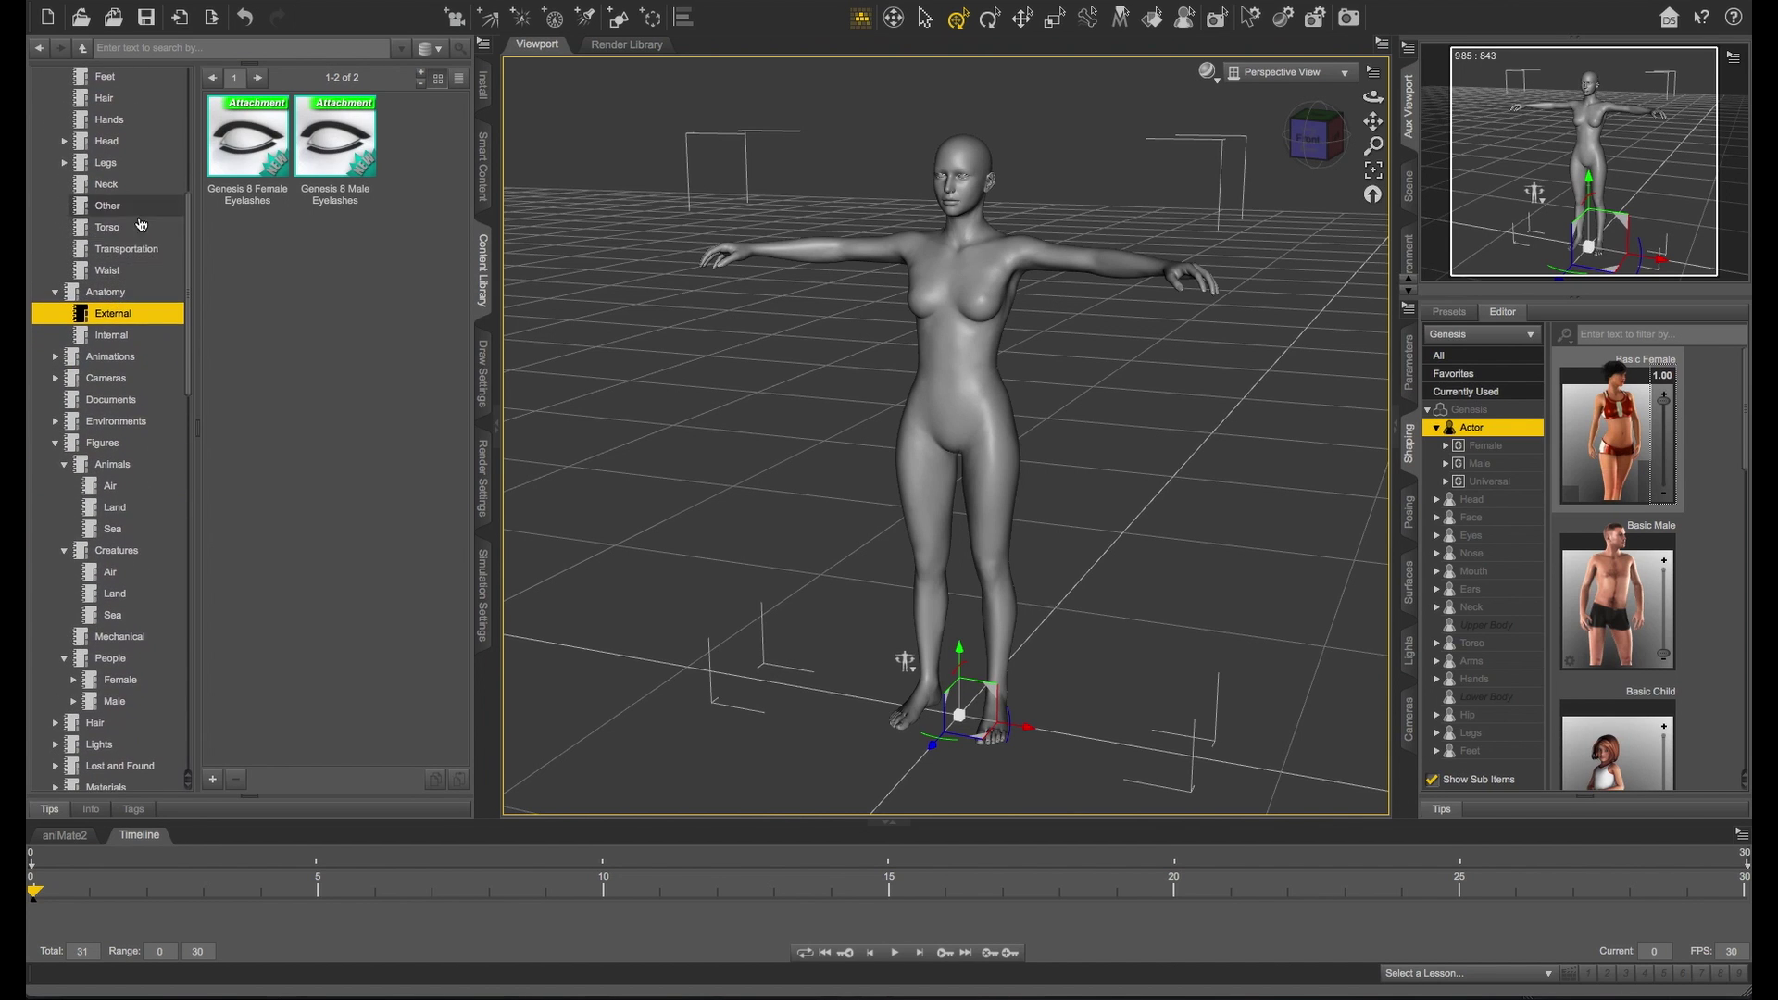
Load the SubDragon LE figure from the Creatures Land category into the scene and clear the selection
{"action": "left_click", "coordinate": [126, 516]}
{"action": "left_click", "coordinate": [115, 587]}
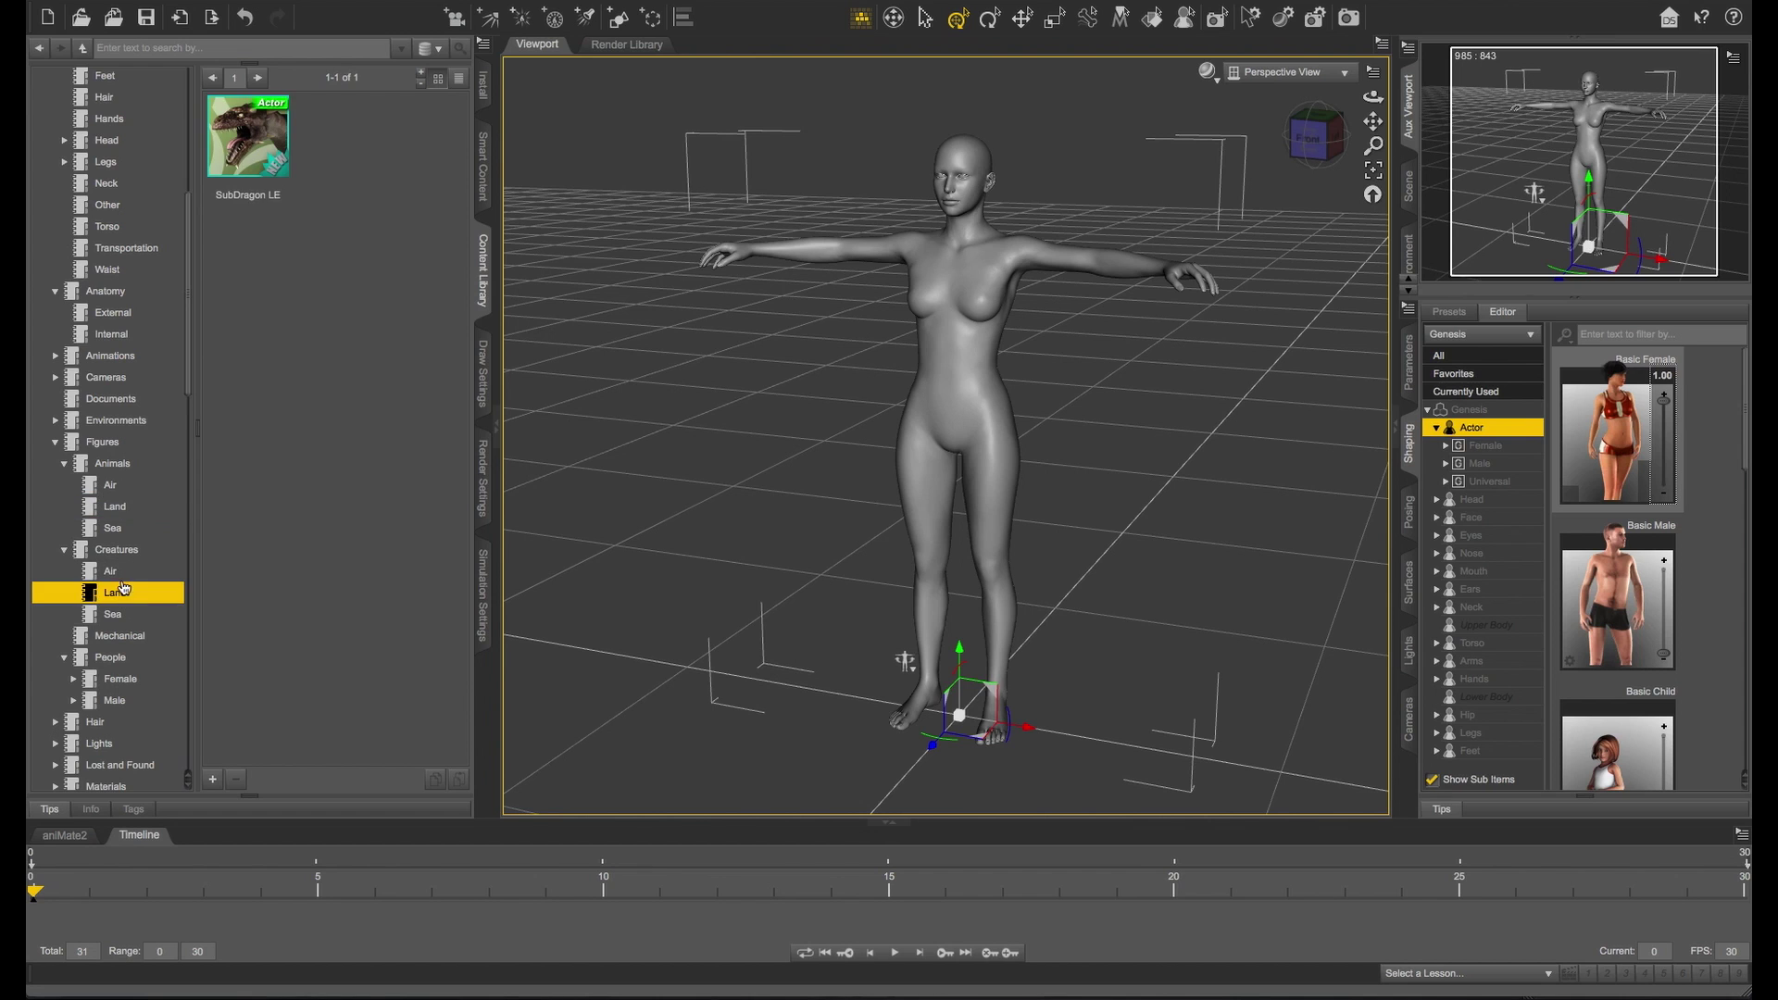
{"action": "left_click_drag", "start_coordinate": [245, 139], "coordinate": [675, 350]}
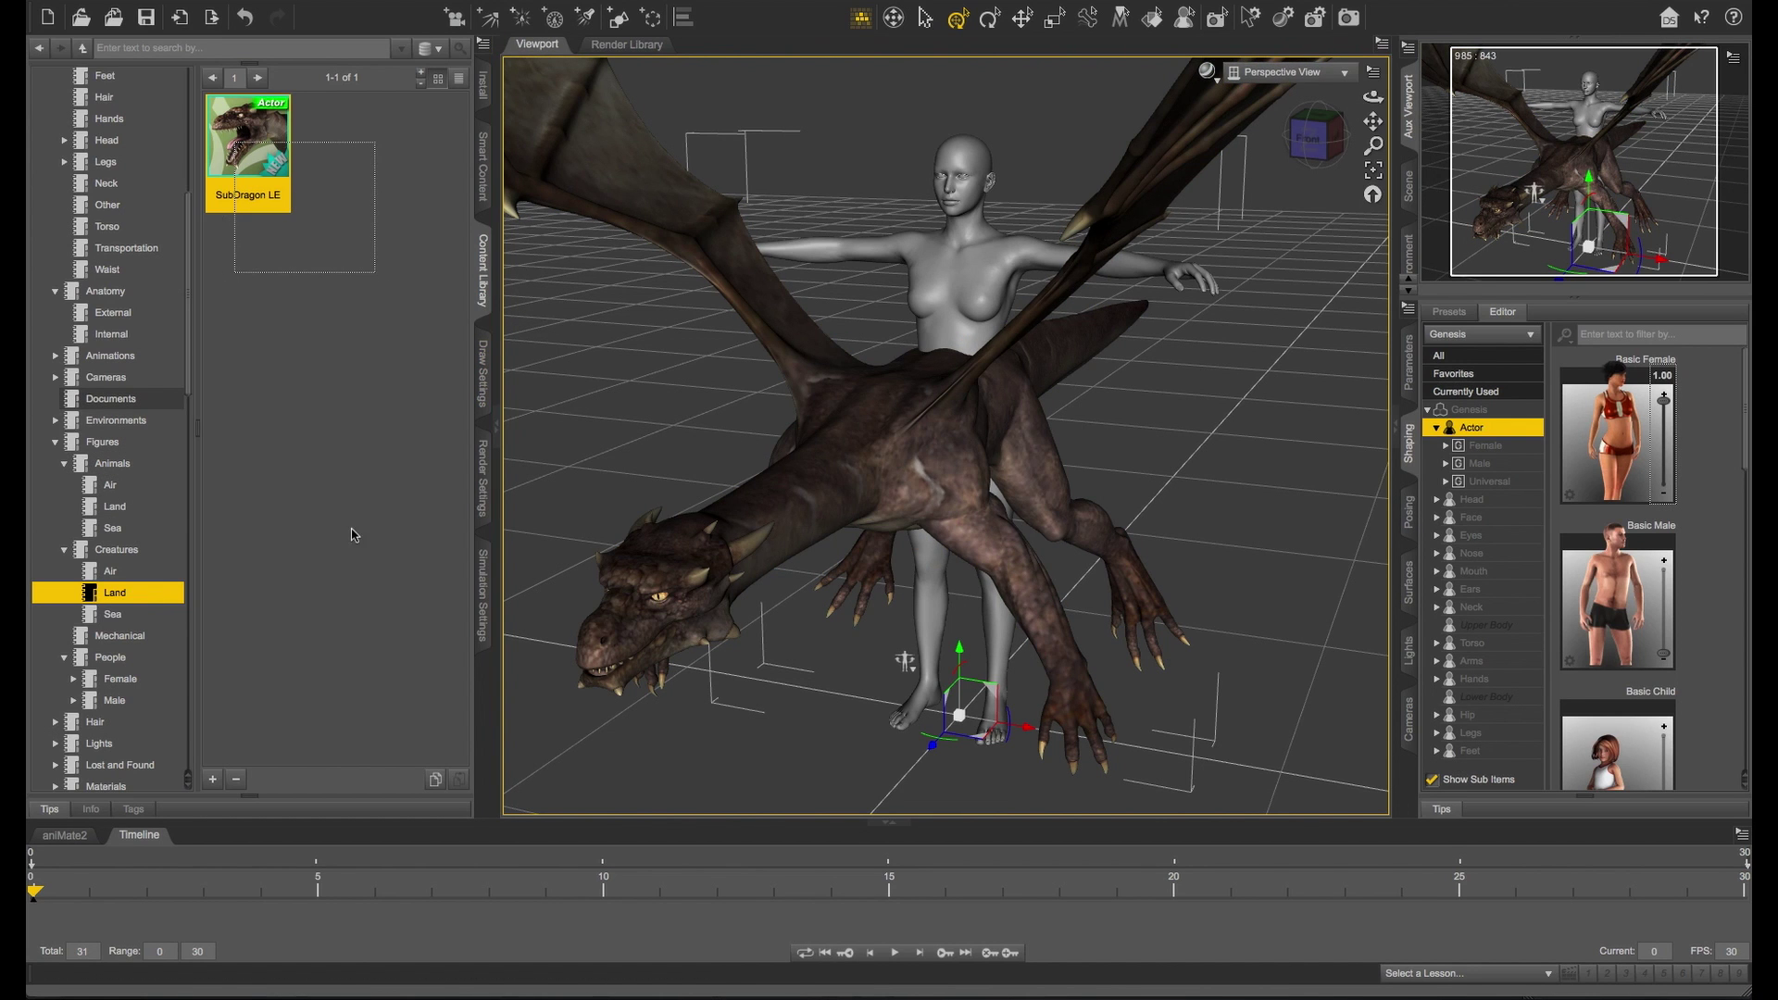
{"action": "left_click", "coordinate": [327, 501]}
{"action": "left_click", "coordinate": [611, 428]}
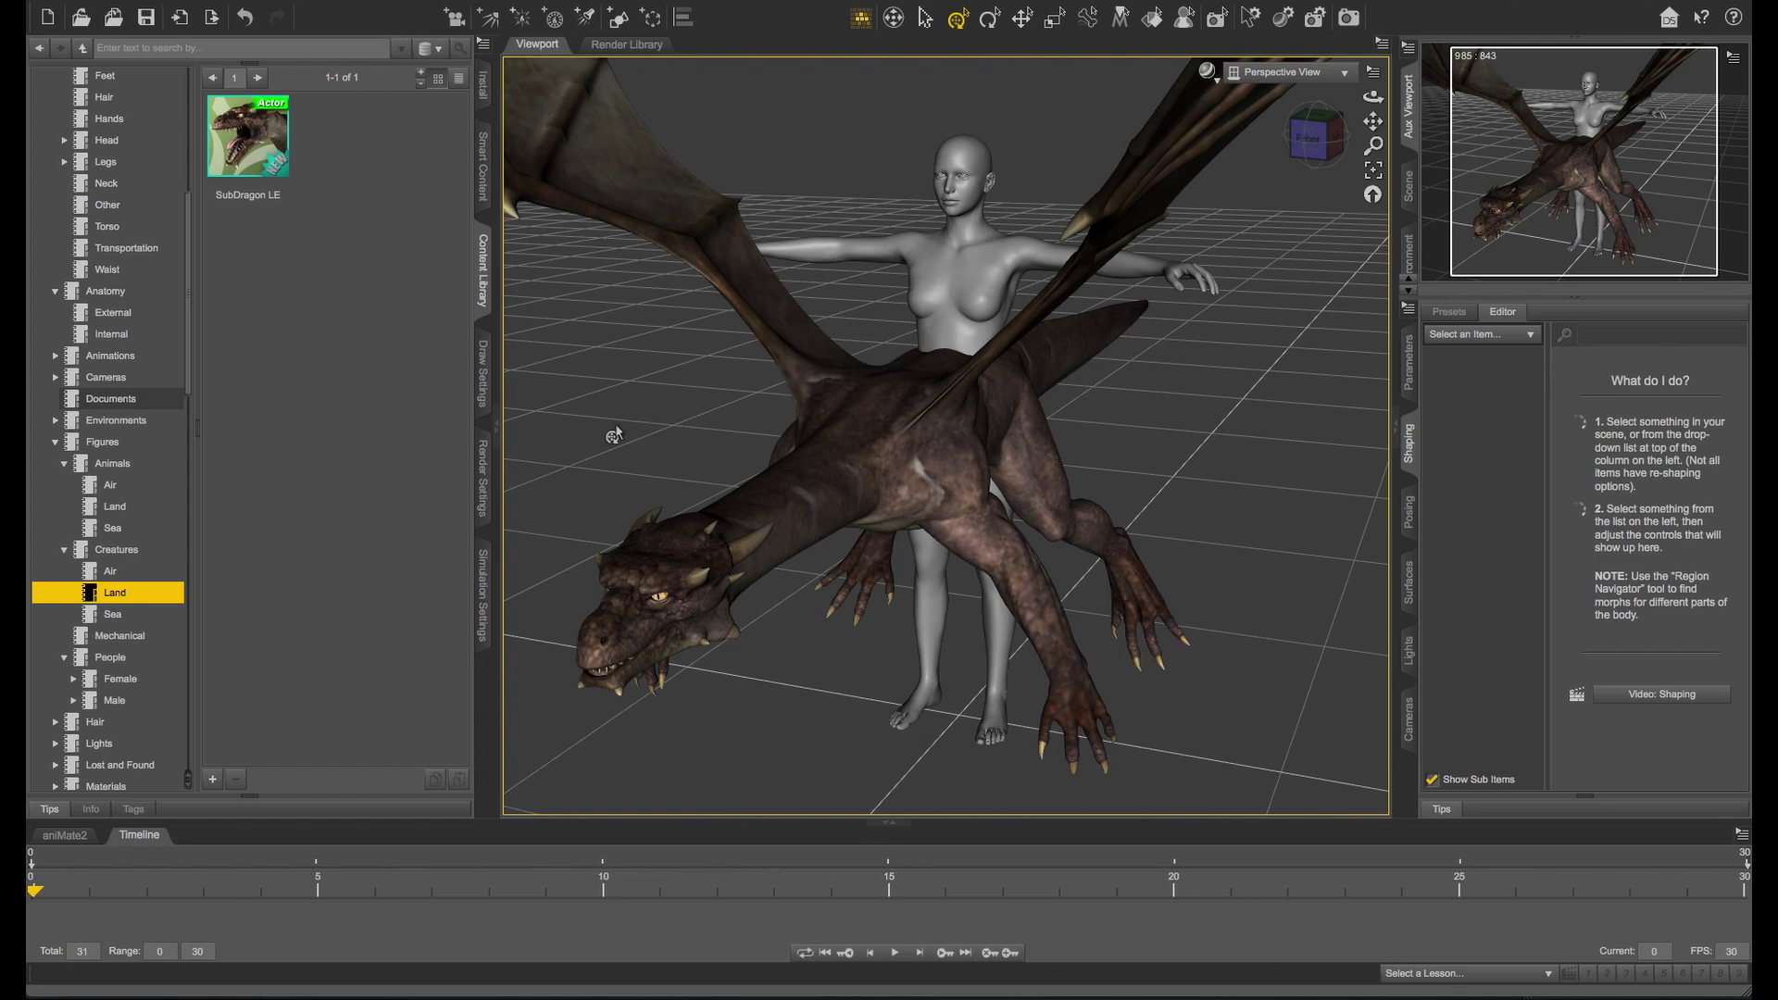
{"action": "scroll", "coordinate": [674, 421], "scroll_direction": "up", "scroll_amount": 1}
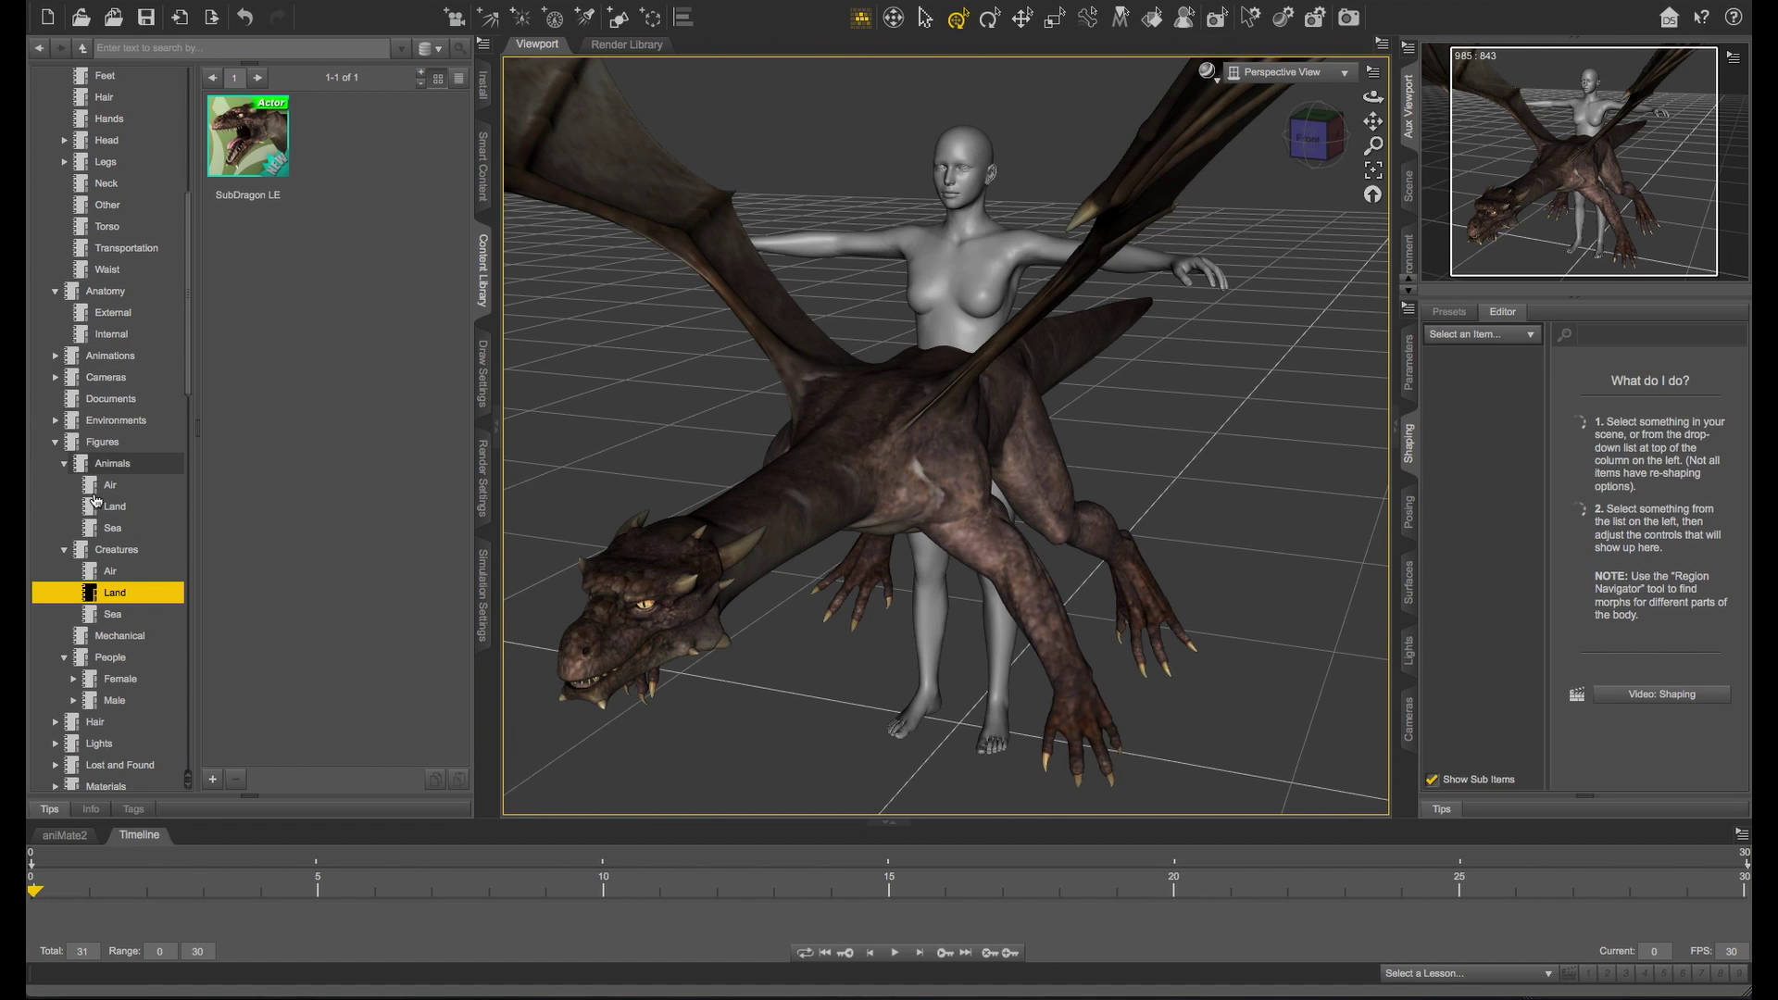
Browse the content library's Props categories, including Toys, Medical, Machinery and Effects
{"action": "left_click_drag", "start_coordinate": [188, 318], "coordinate": [191, 511]}
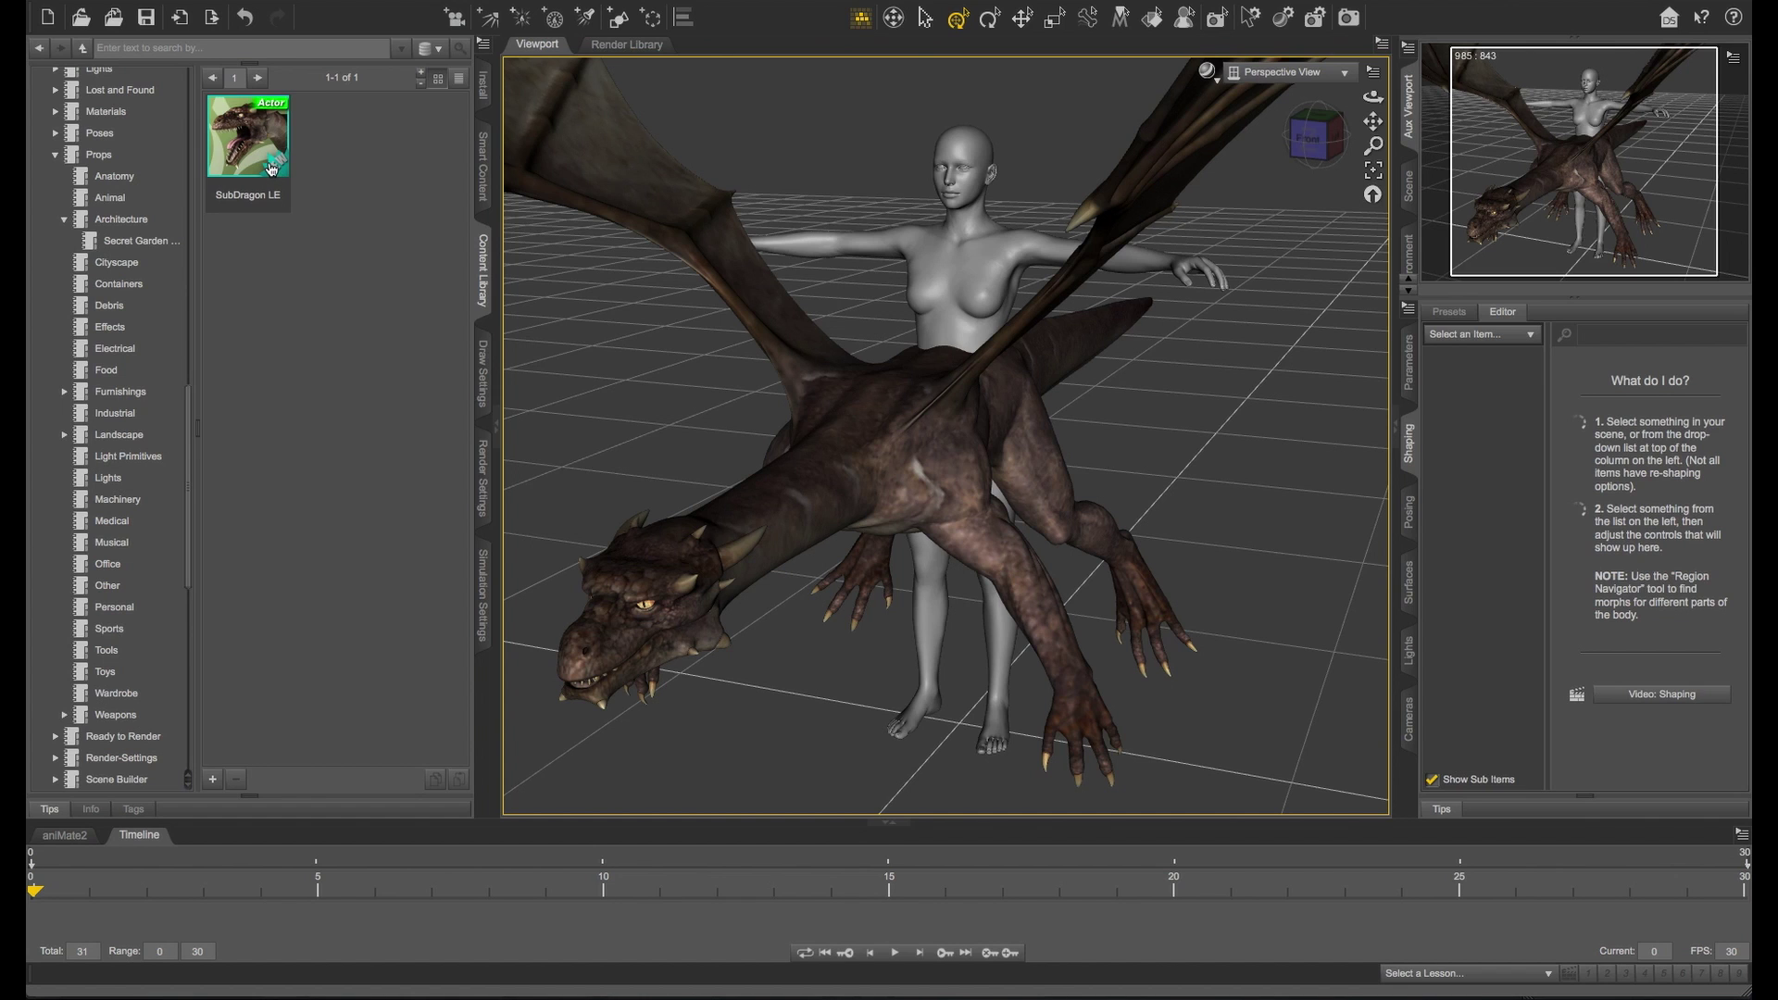
{"action": "mouse_move", "coordinate": [270, 167]}
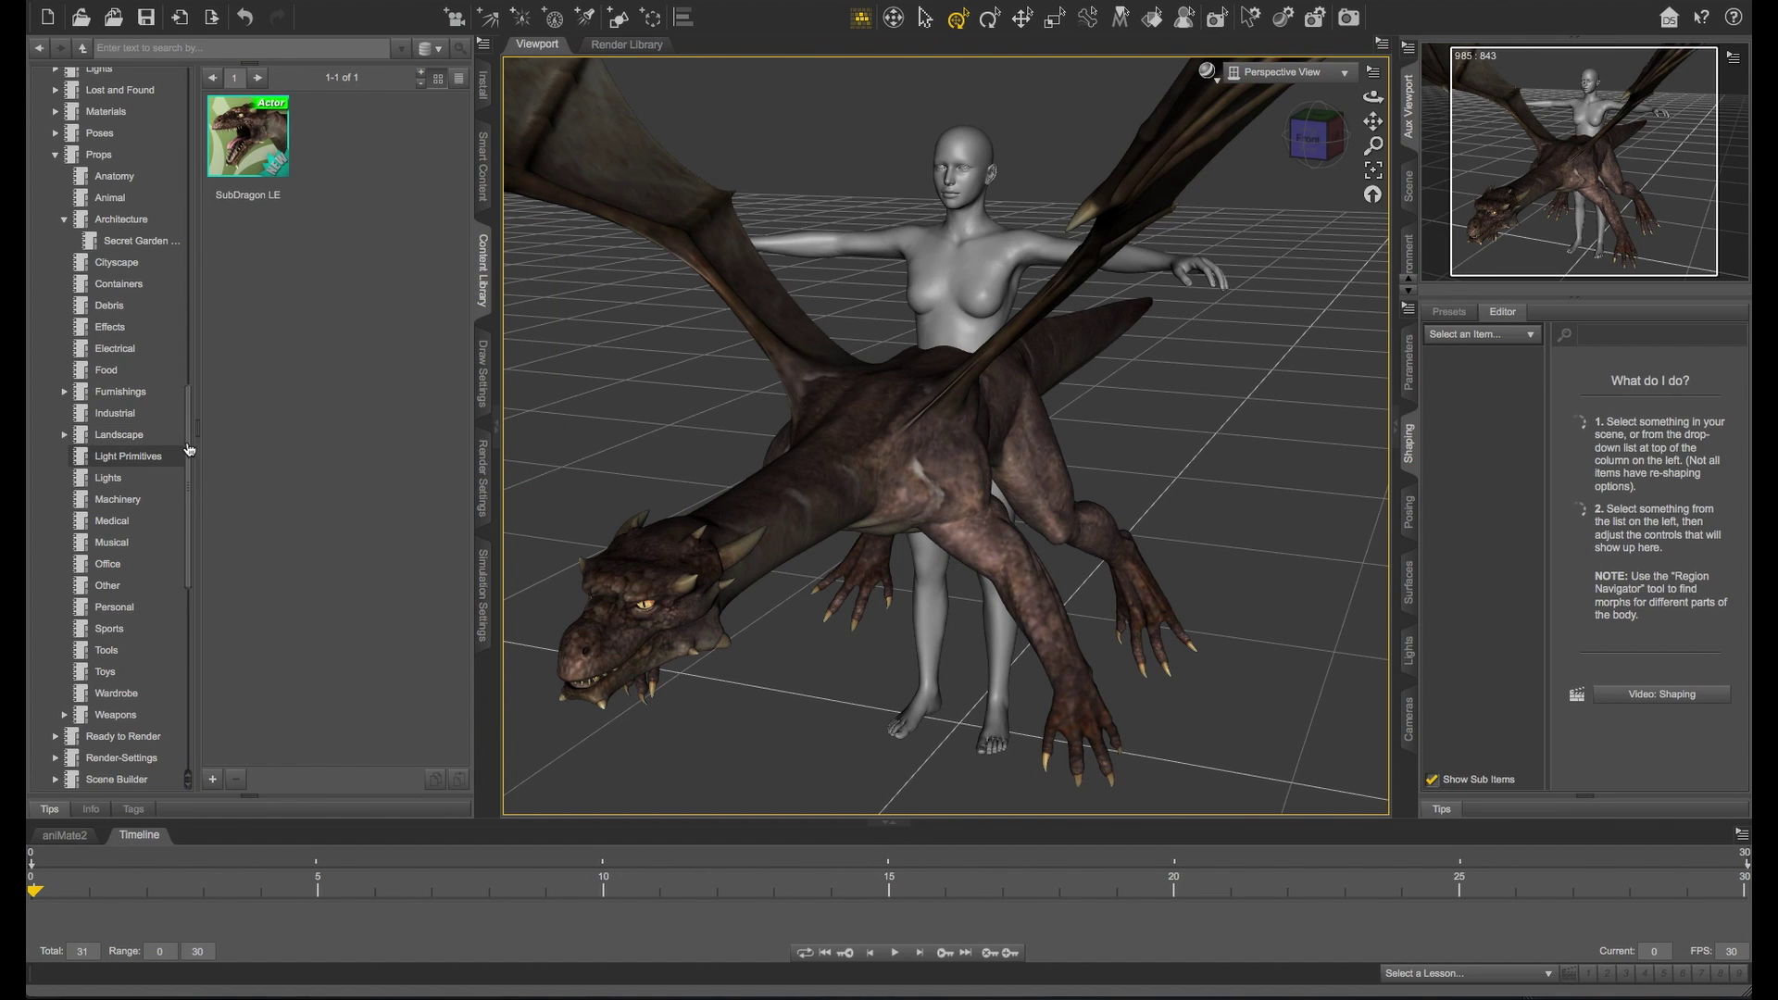
{"action": "left_click_drag", "start_coordinate": [190, 451], "coordinate": [191, 471]}
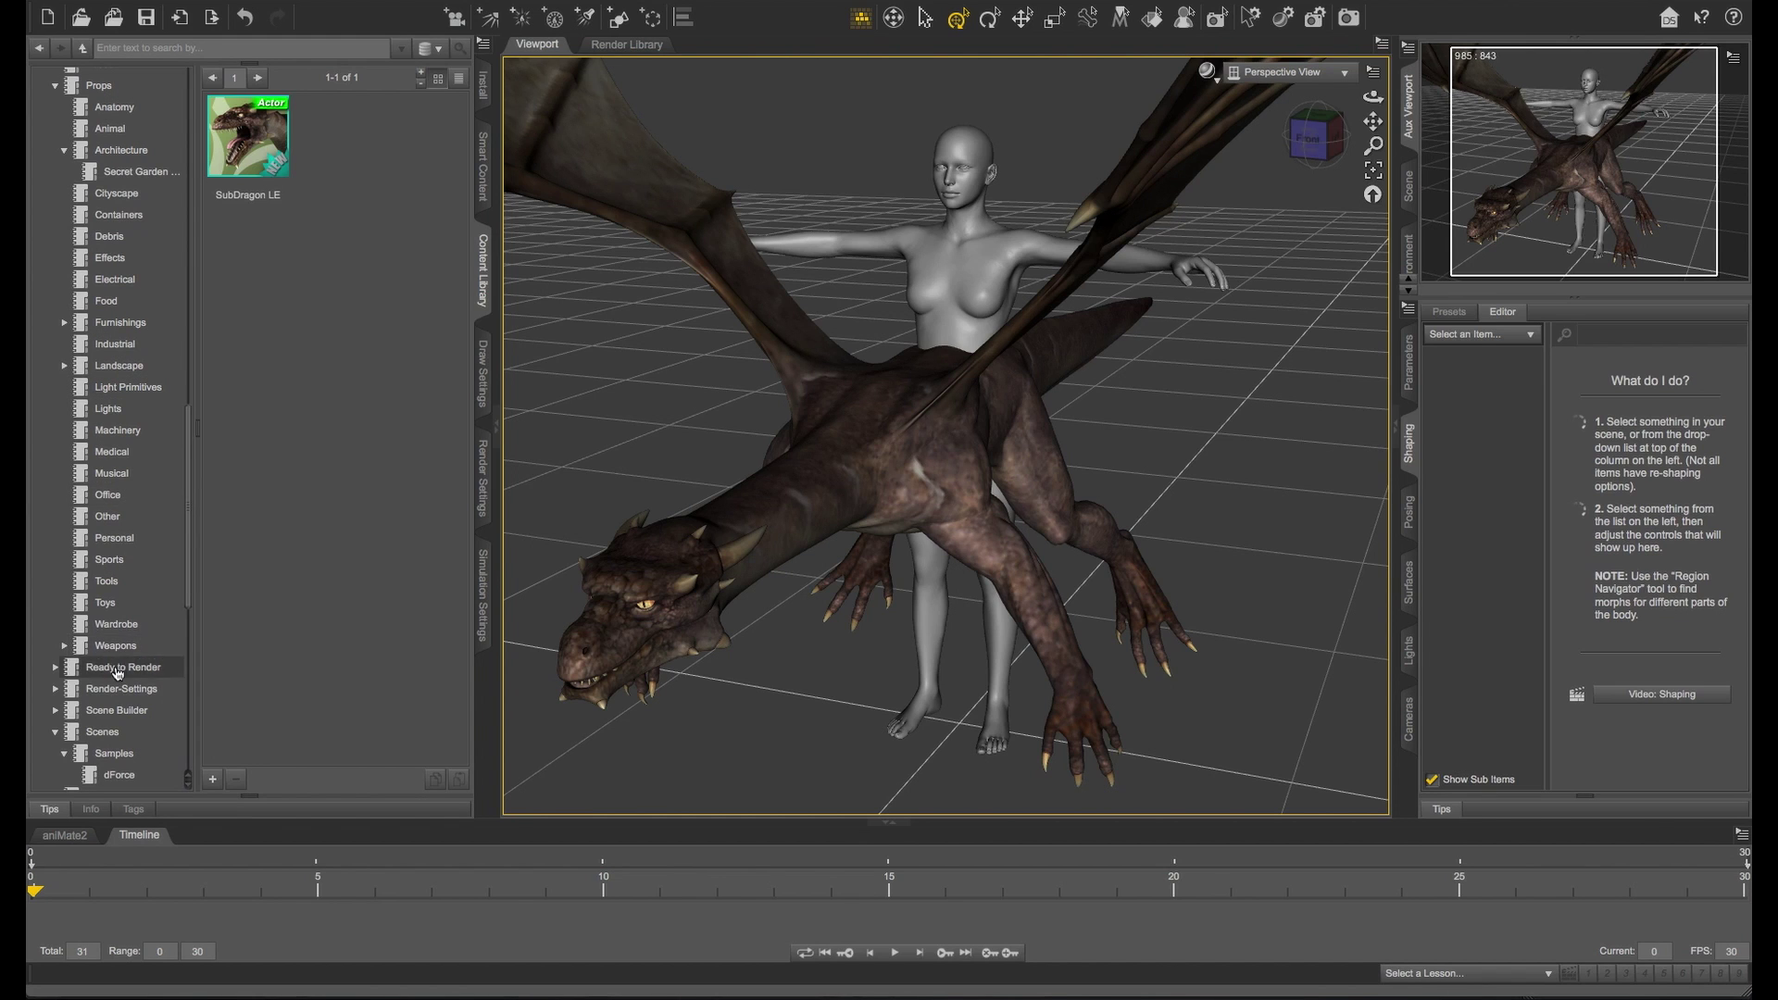
{"action": "left_click", "coordinate": [107, 602]}
{"action": "left_click", "coordinate": [136, 454]}
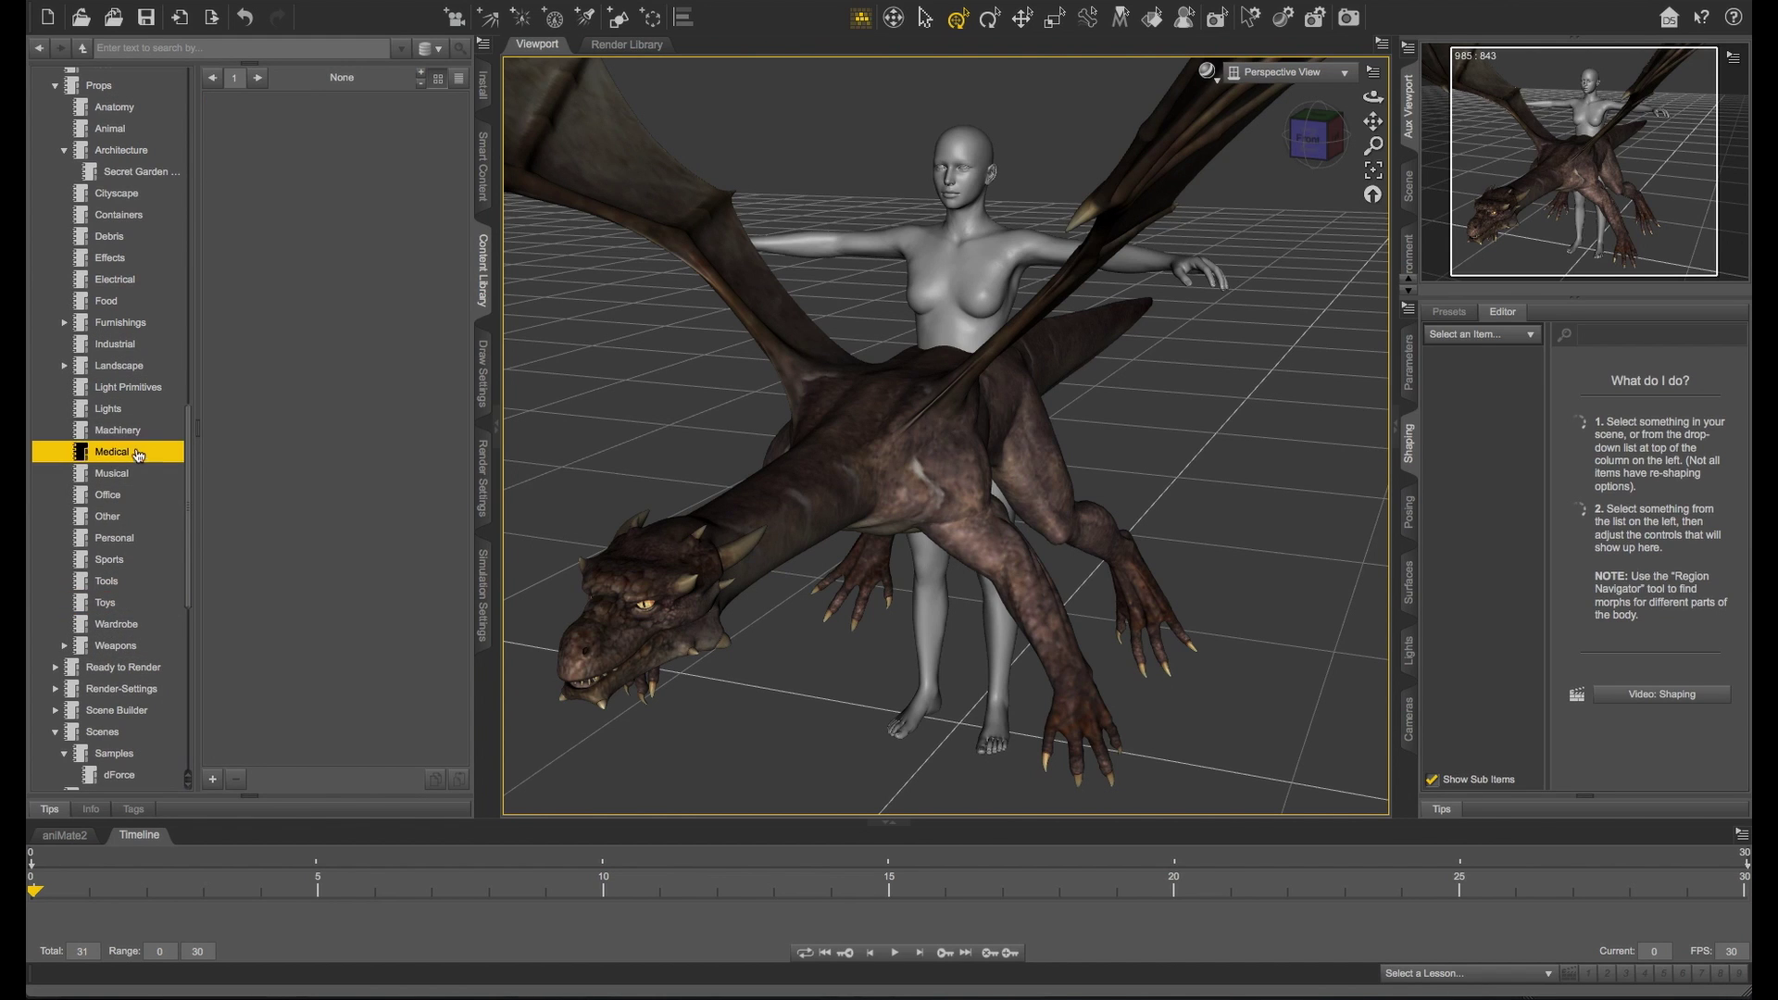
{"action": "left_click", "coordinate": [140, 432]}
{"action": "left_click", "coordinate": [123, 258]}
Load the BowlSmall, Benches and Bench props from the Secret Garden category under Architecture into the scene
{"action": "left_click", "coordinate": [131, 175]}
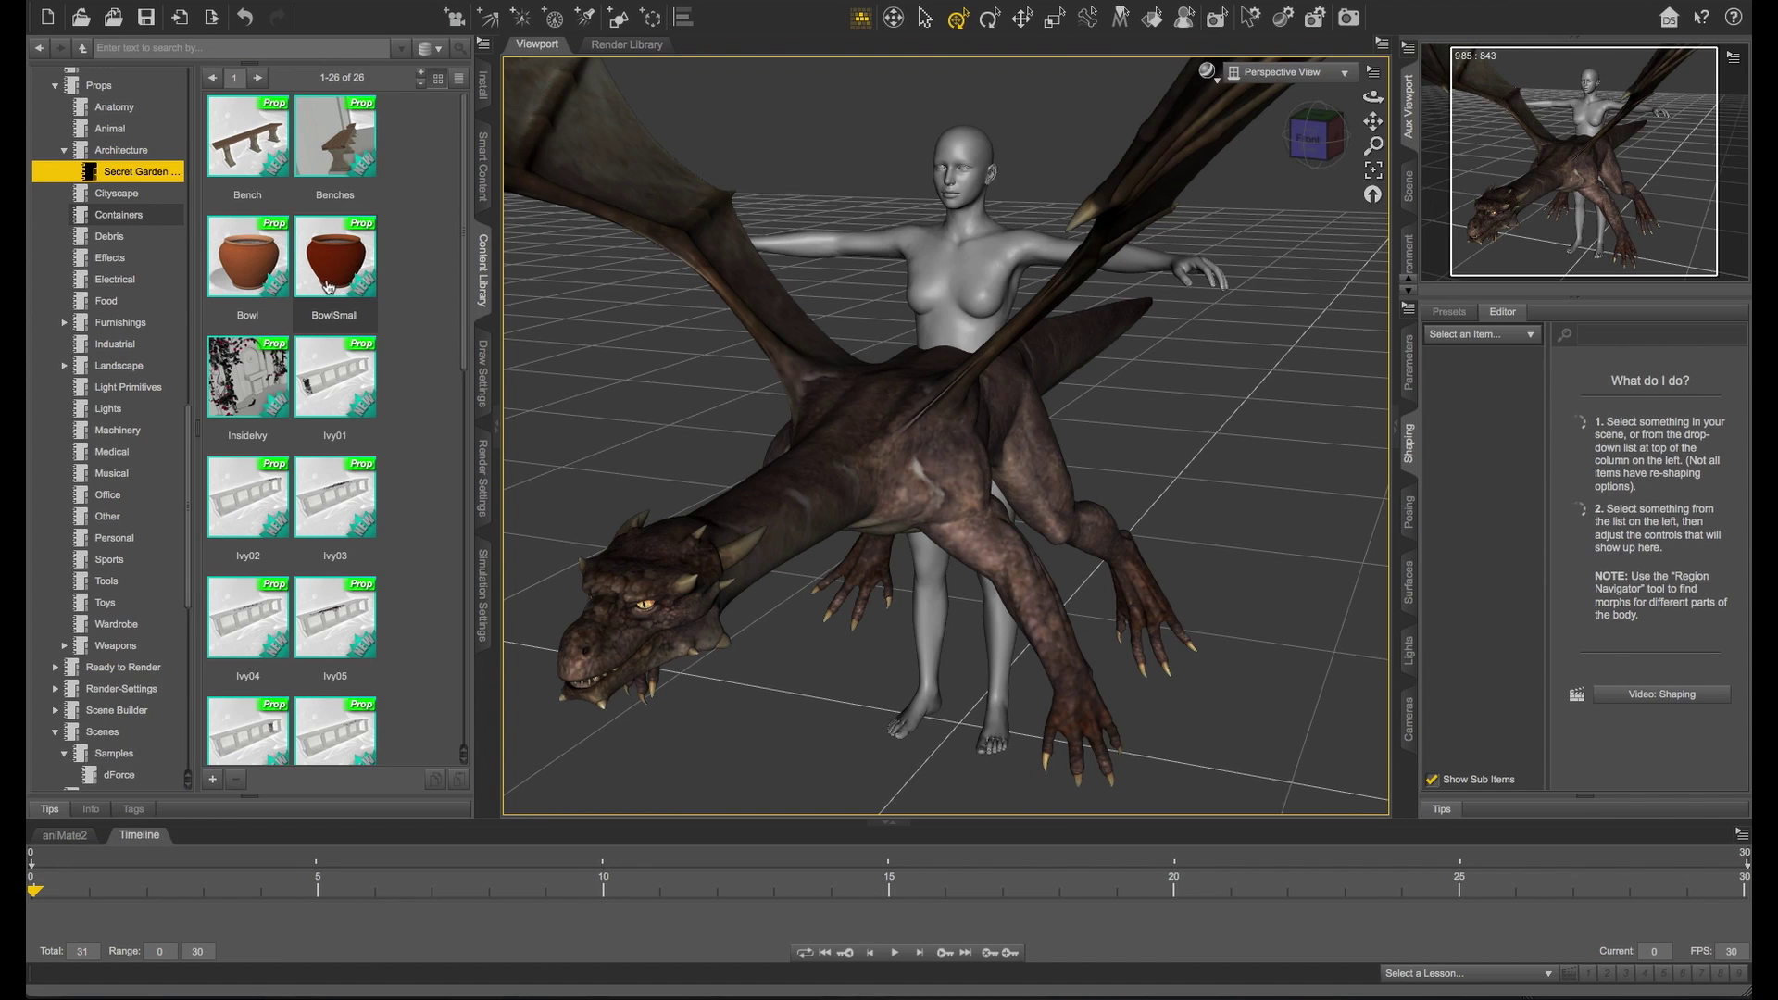
{"action": "left_click_drag", "start_coordinate": [335, 271], "coordinate": [599, 395]}
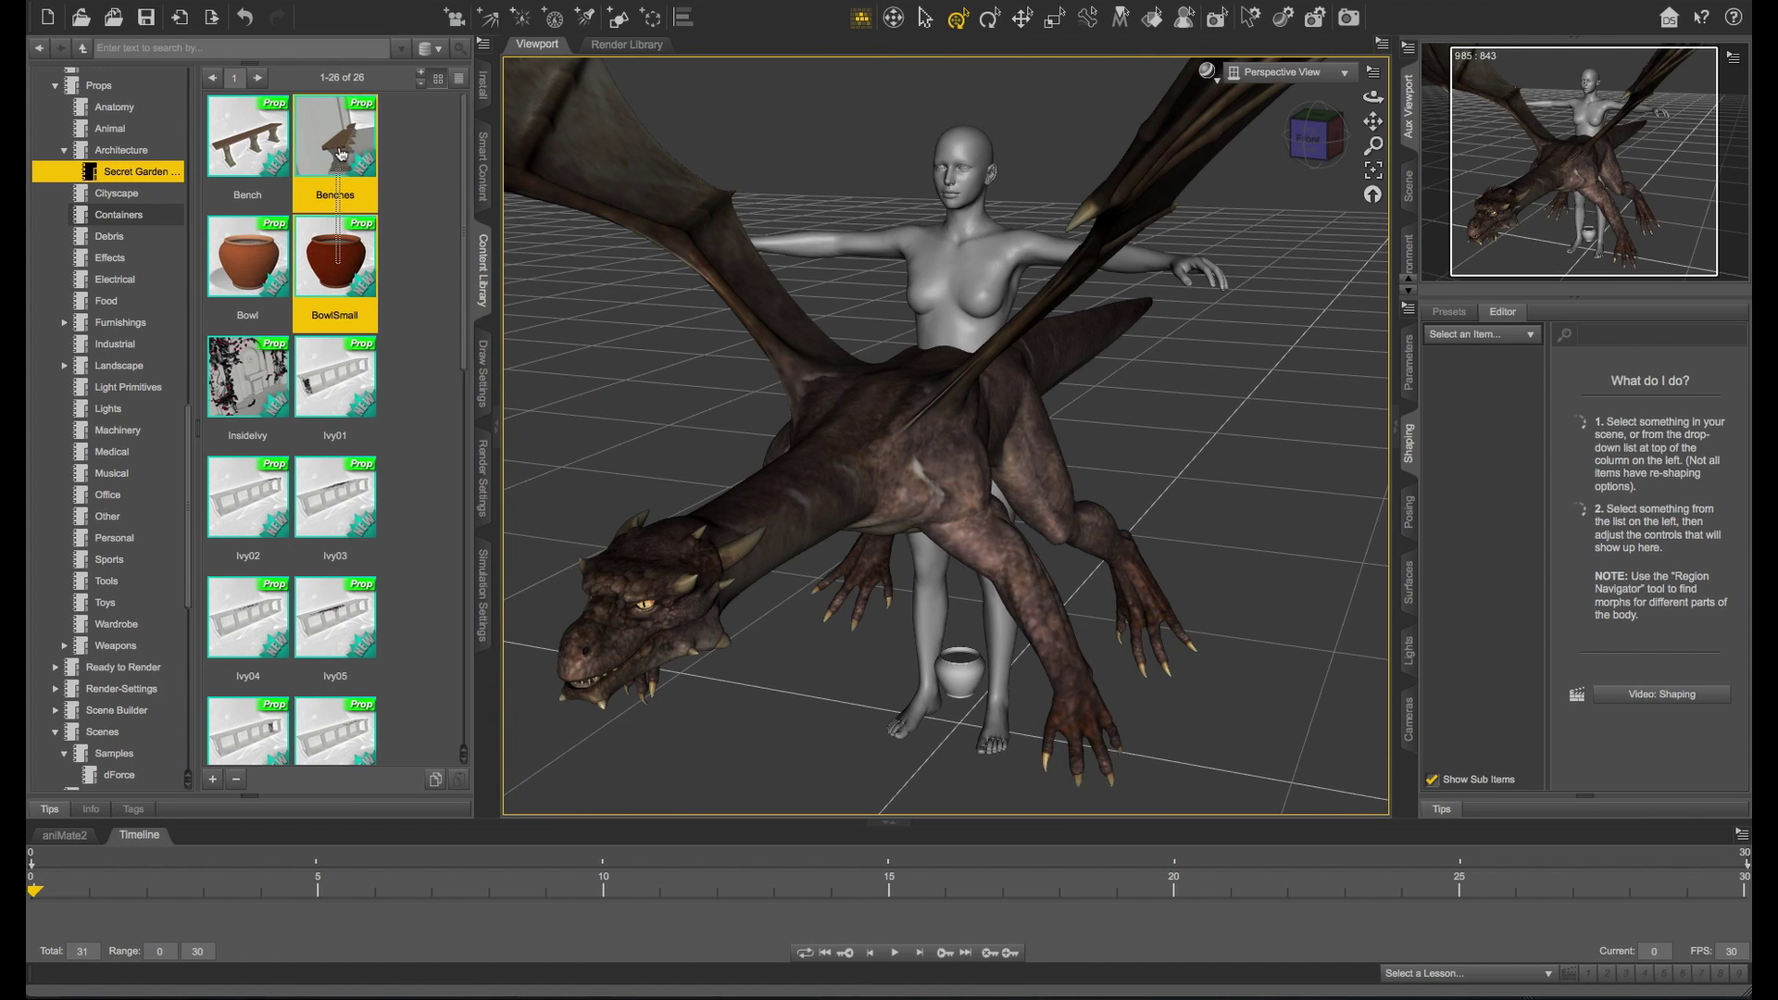
{"action": "left_click_drag", "start_coordinate": [337, 266], "coordinate": [628, 426]}
{"action": "double_click", "coordinate": [253, 142]}
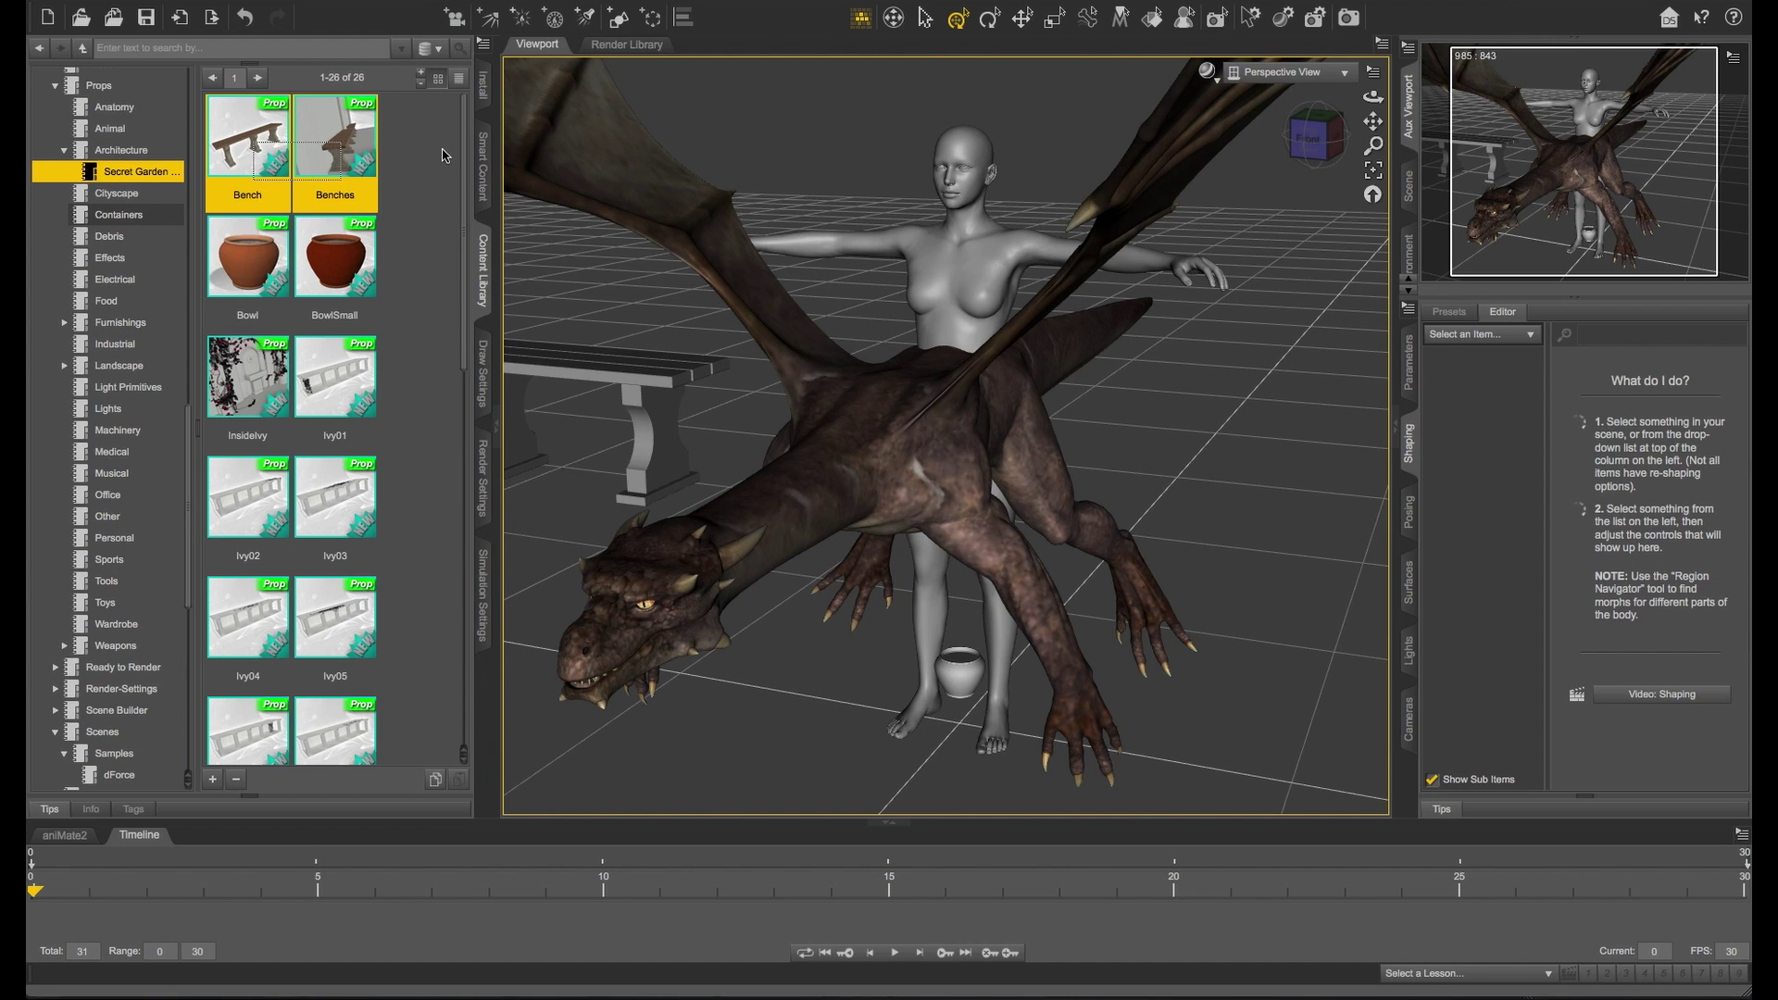
{"action": "left_click_drag", "start_coordinate": [463, 273], "coordinate": [457, 520]}
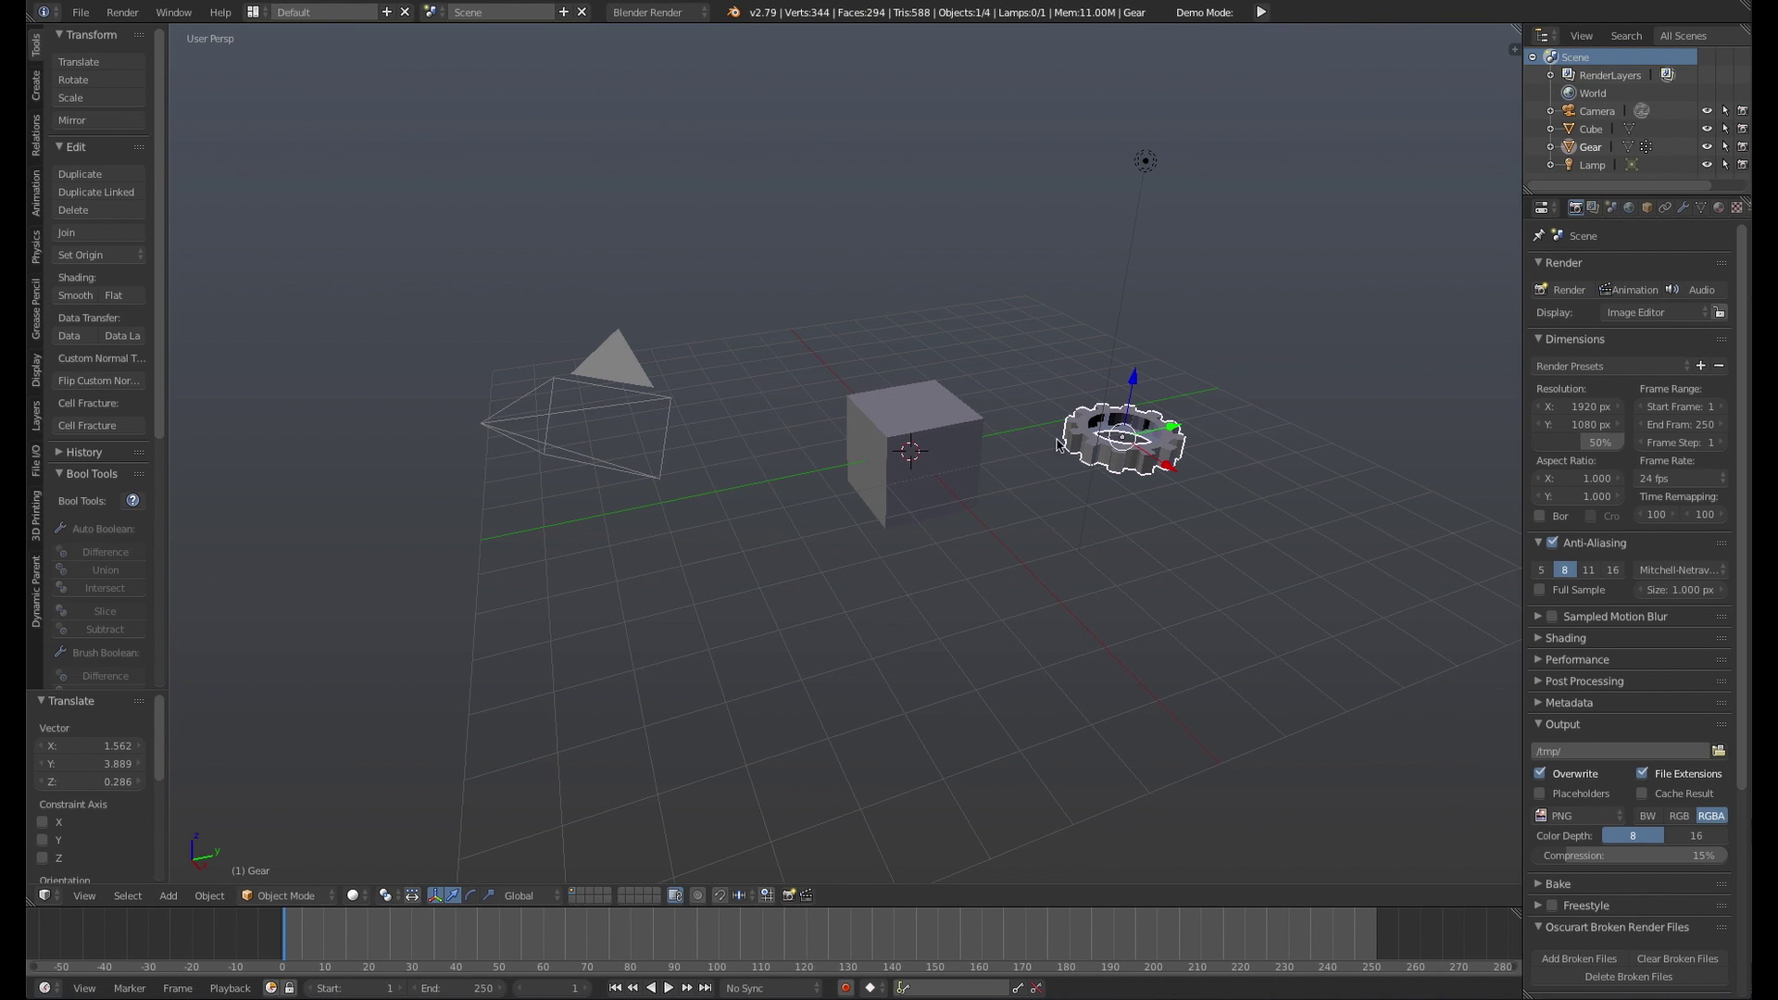
Switch to Blender, delete the Gear mesh and select the cube
{"action": "key", "text": "g"}
{"action": "left_click", "coordinate": [1105, 428]}
{"action": "key", "text": "x"}
{"action": "left_click", "coordinate": [1106, 431]}
{"action": "left_click", "coordinate": [967, 448]}
{"action": "right_click", "coordinate": [967, 447]}
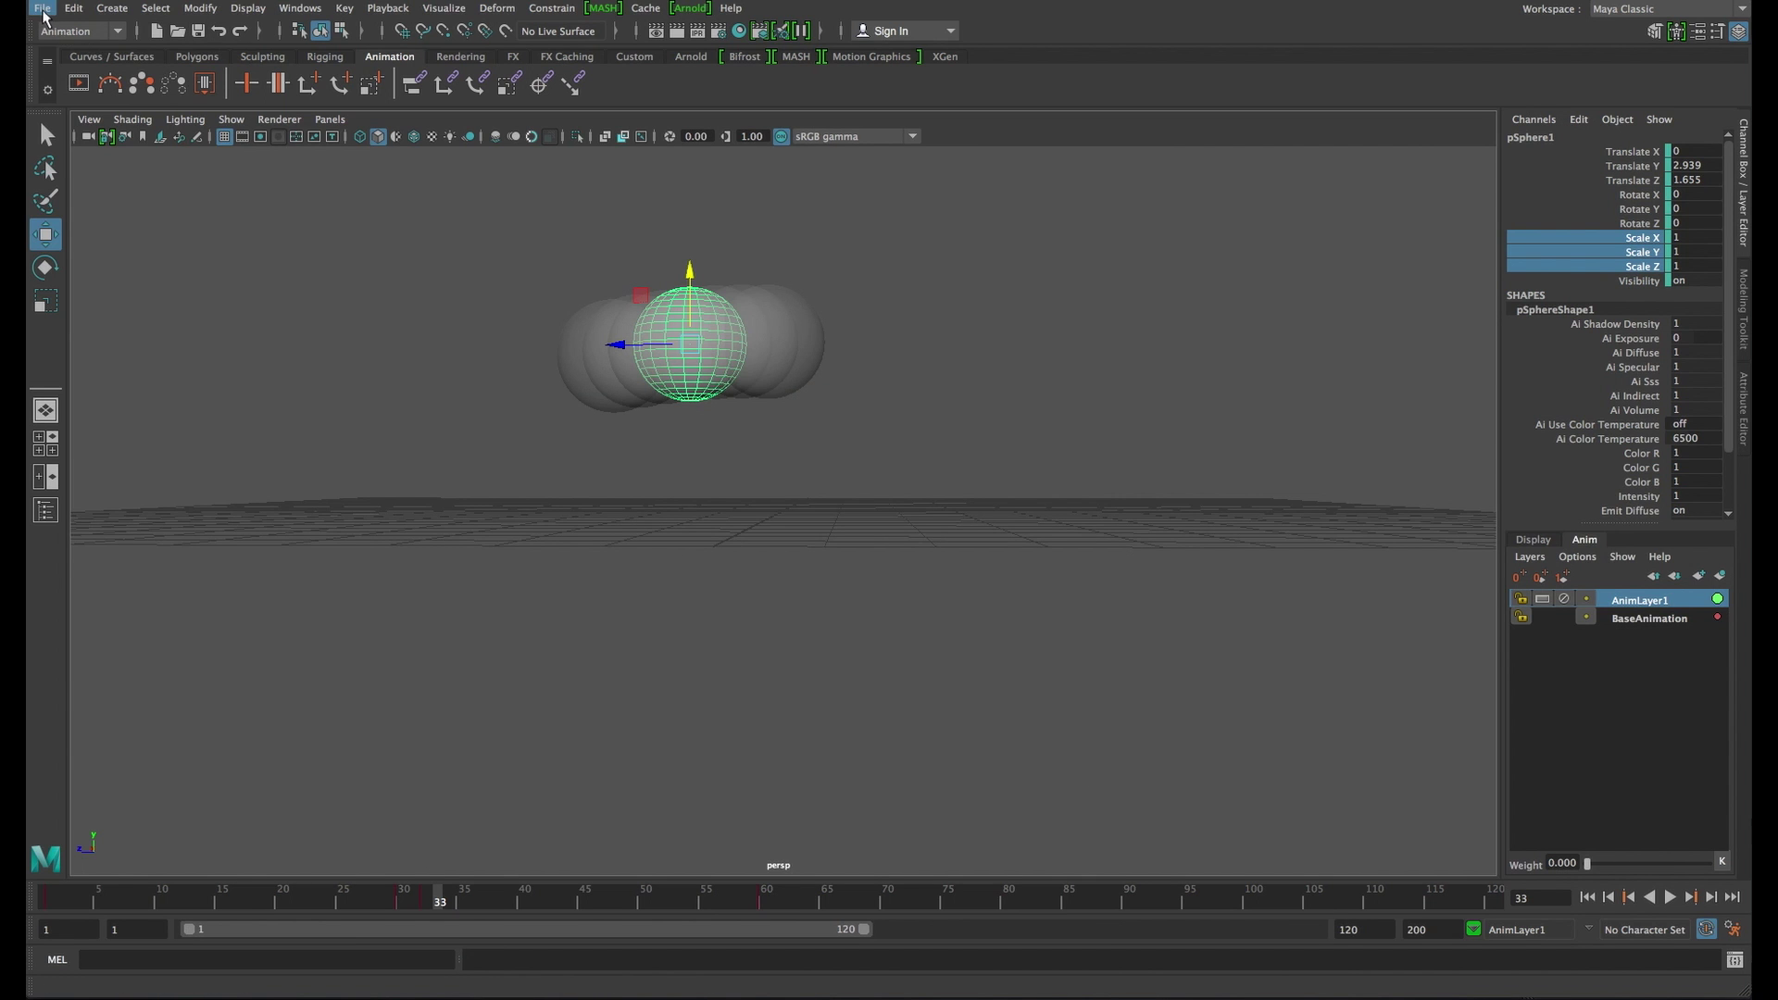
{"action": "left_click", "coordinate": [43, 9]}
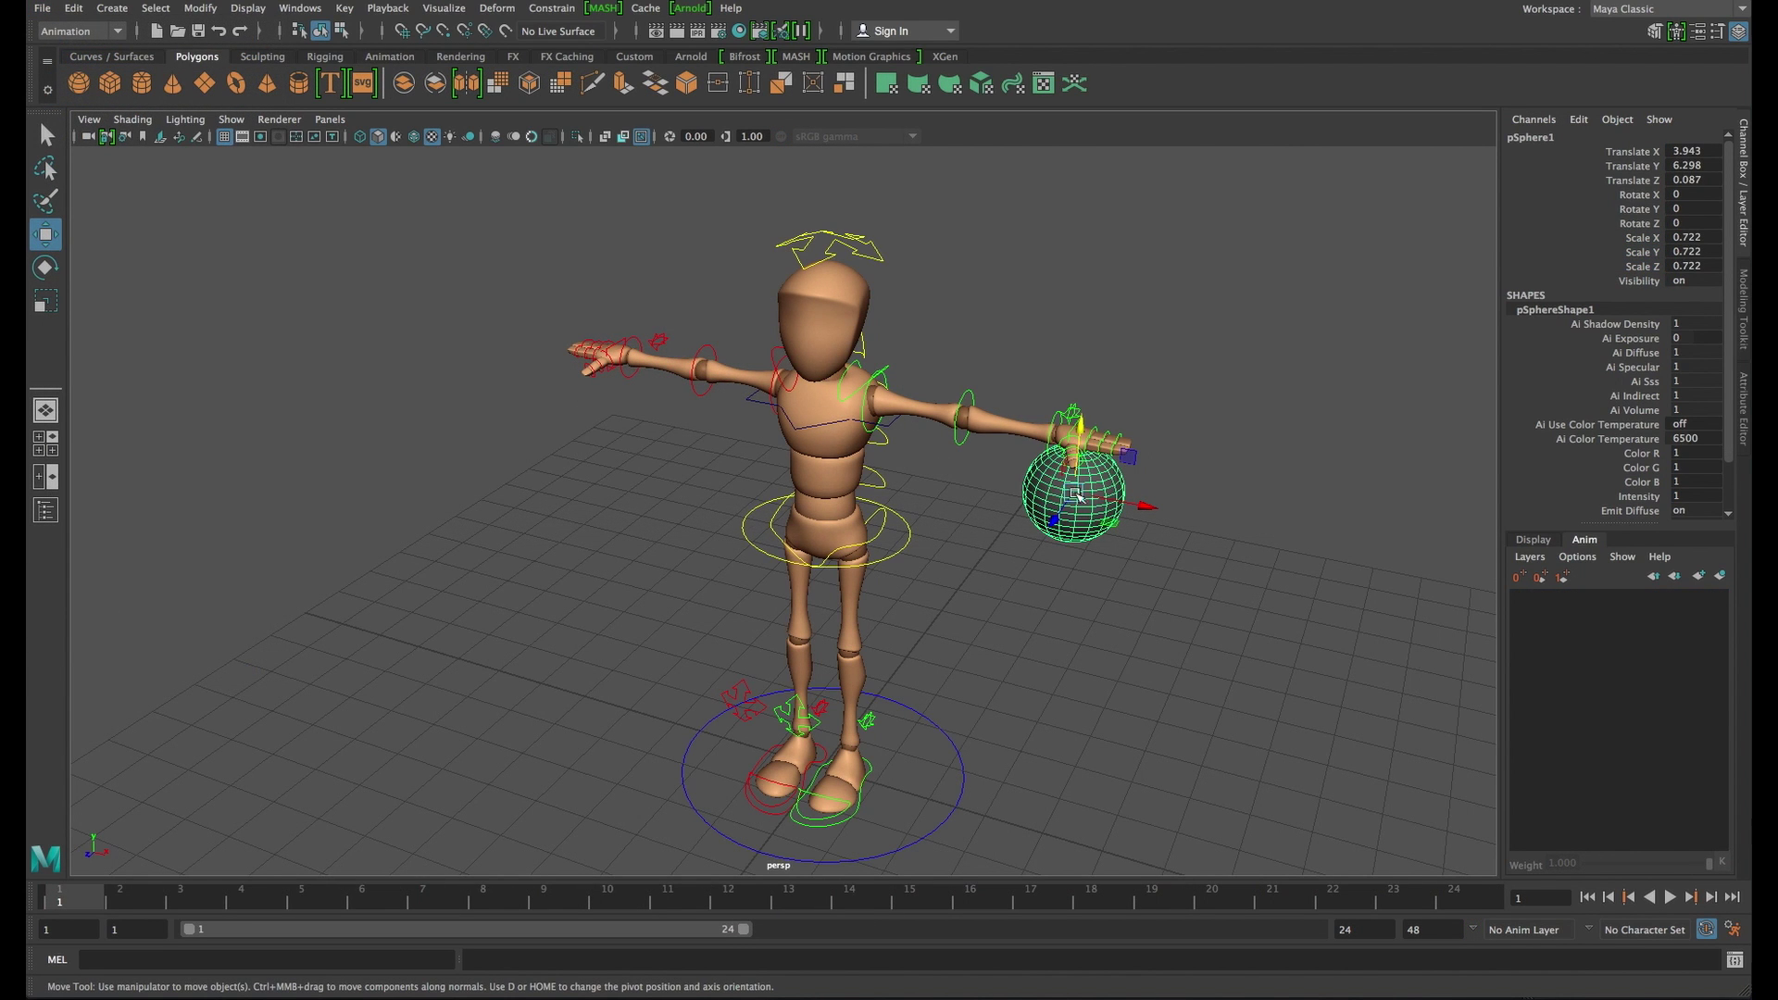
Switch to Maya and position the sphere under the character's left hand, at about X 3.83, Y 6.37, Z -0.19
{"action": "left_click_drag", "start_coordinate": [1091, 445], "coordinate": [1091, 435]}
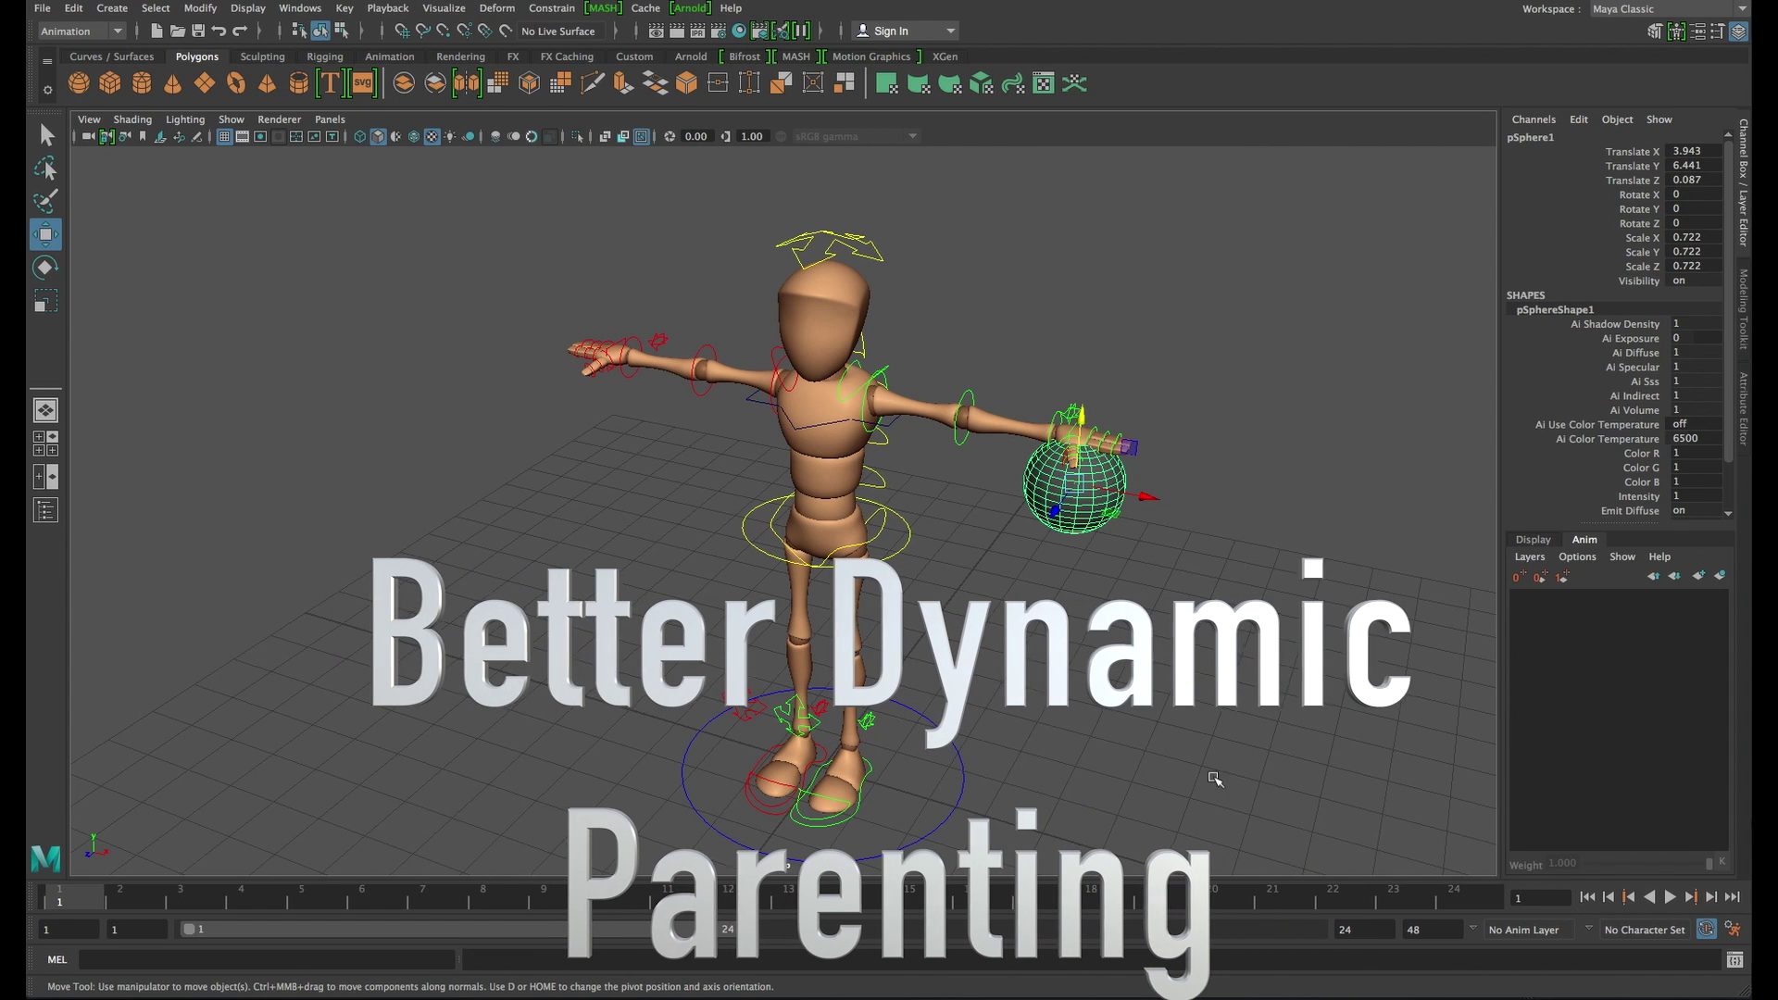
{"action": "left_click_drag", "start_coordinate": [1158, 634], "coordinate": [1127, 560], "text": "alt"}
{"action": "left_click_drag", "start_coordinate": [1063, 389], "coordinate": [1064, 391]}
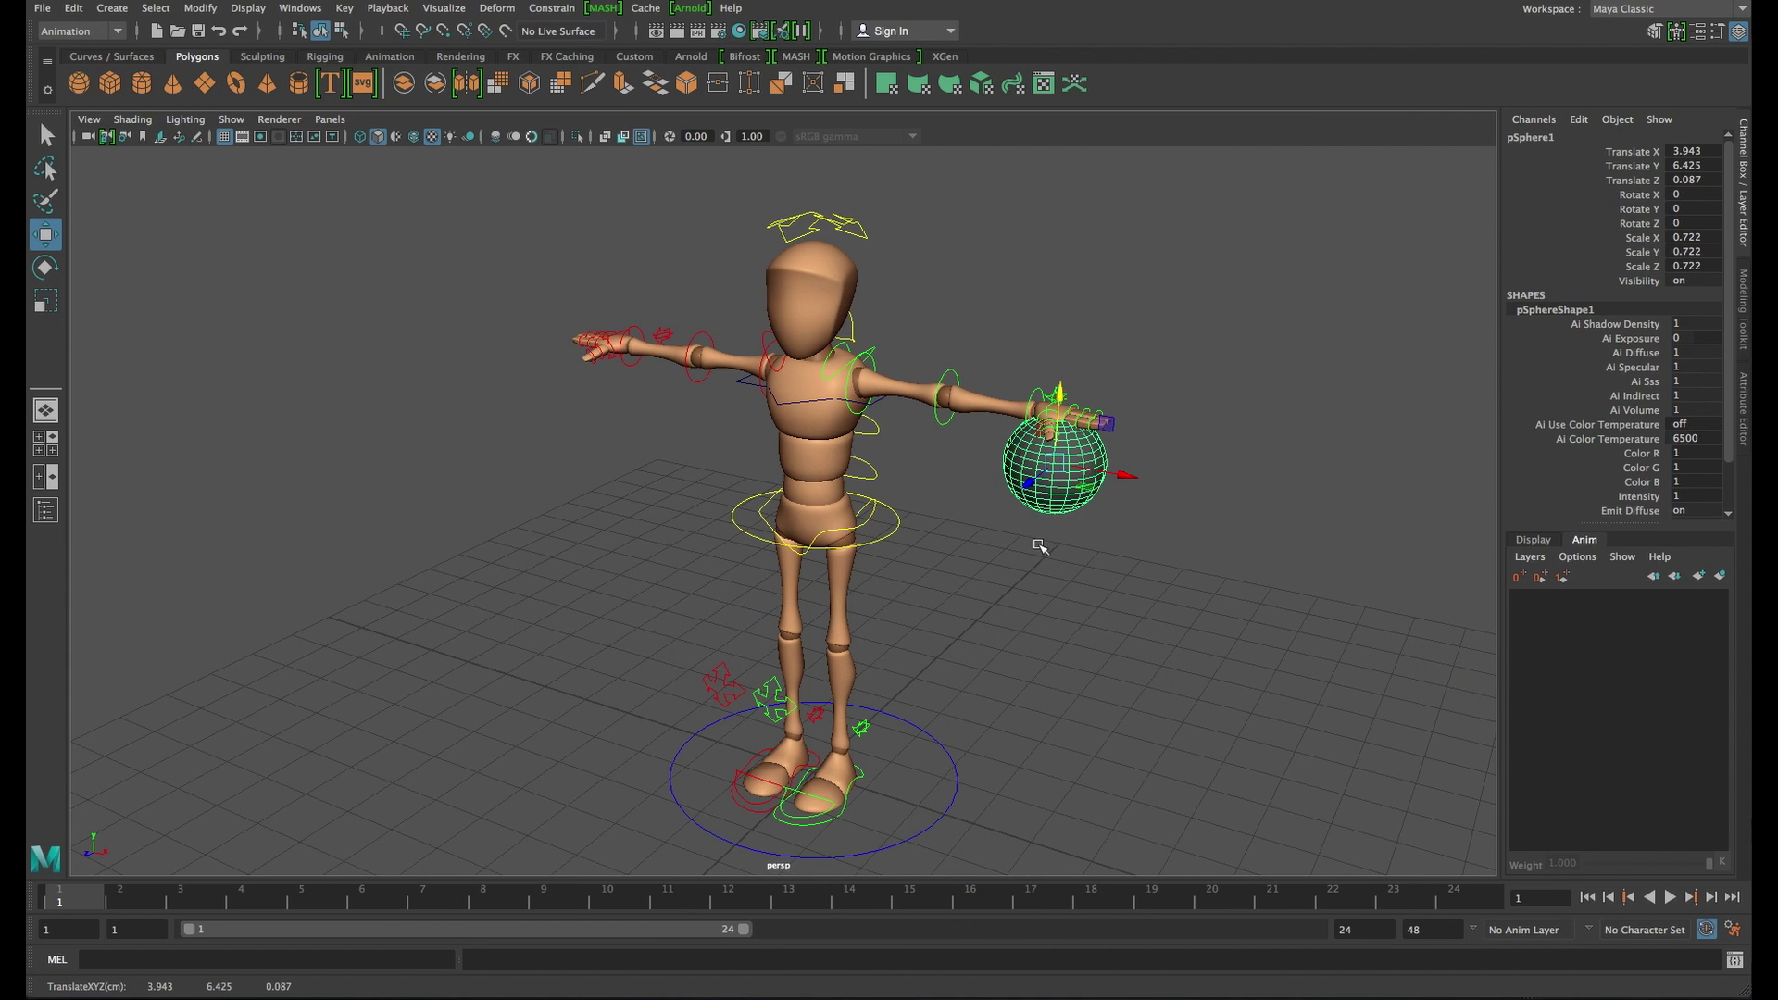
{"action": "middle_click_drag", "start_coordinate": [1081, 532], "coordinate": [1067, 549]}
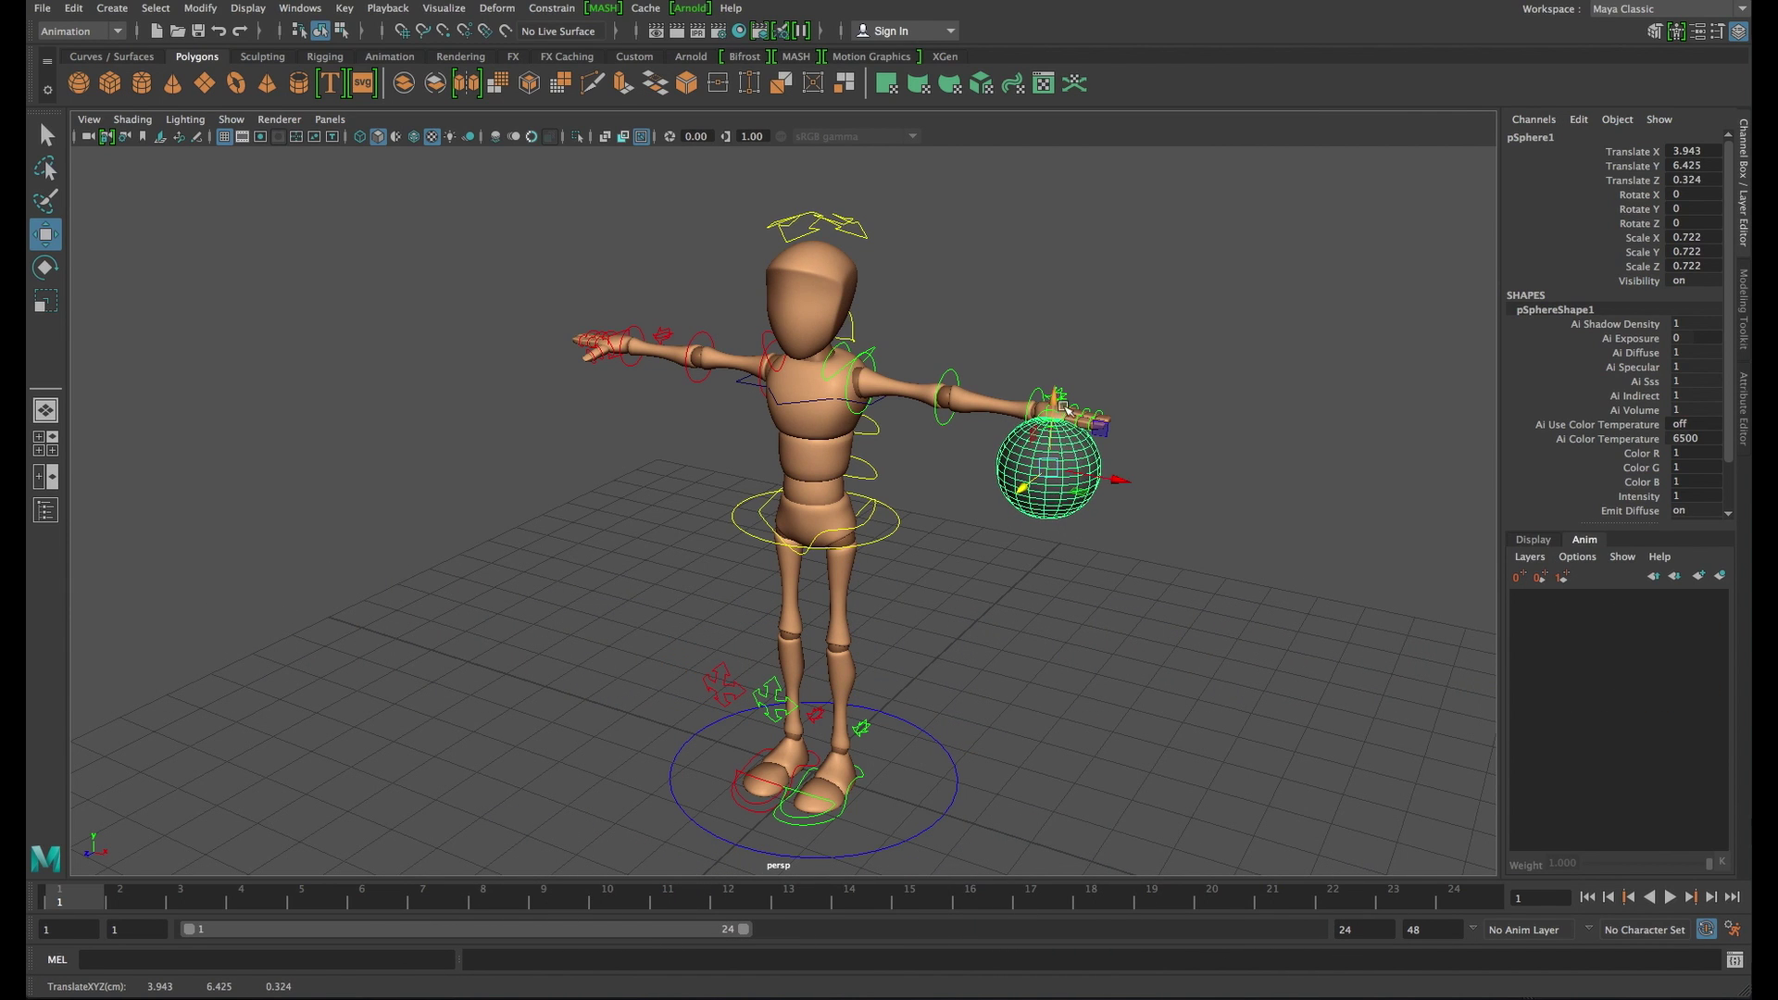
{"action": "left_click_drag", "start_coordinate": [1060, 404], "coordinate": [1059, 392]}
{"action": "left_click_drag", "start_coordinate": [1024, 480], "coordinate": [1040, 471]}
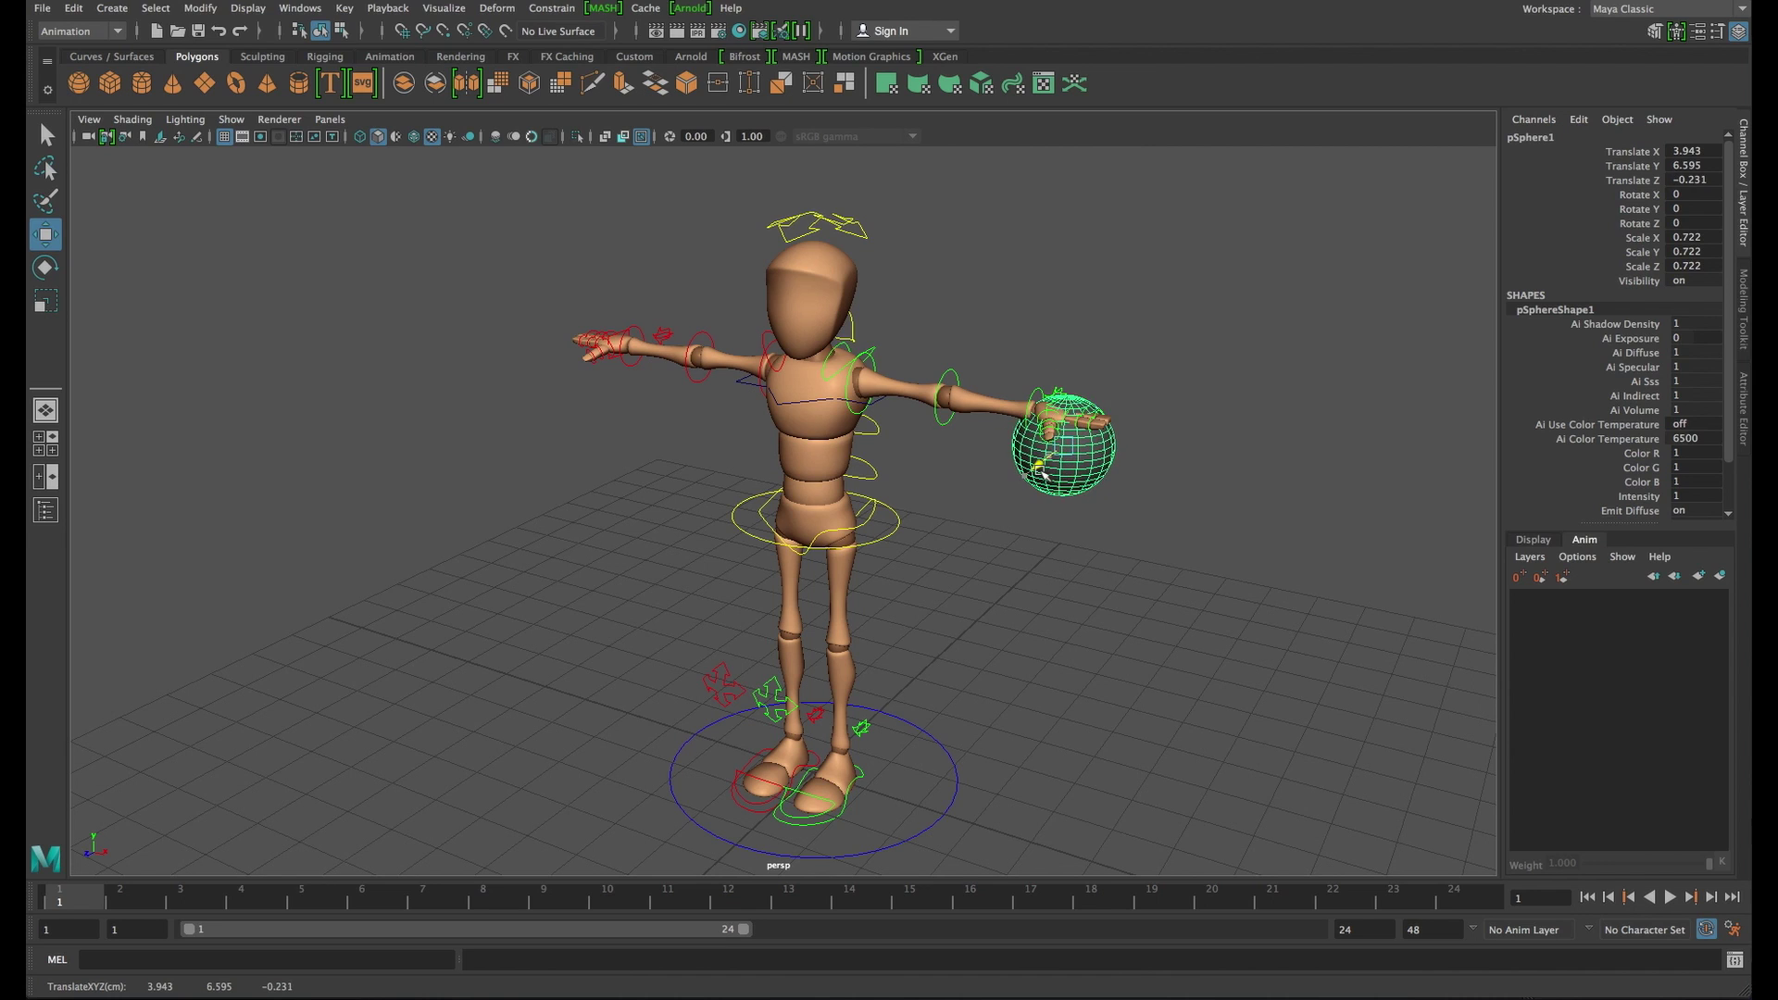
{"action": "middle_click_drag", "start_coordinate": [1042, 472], "coordinate": [1124, 472]}
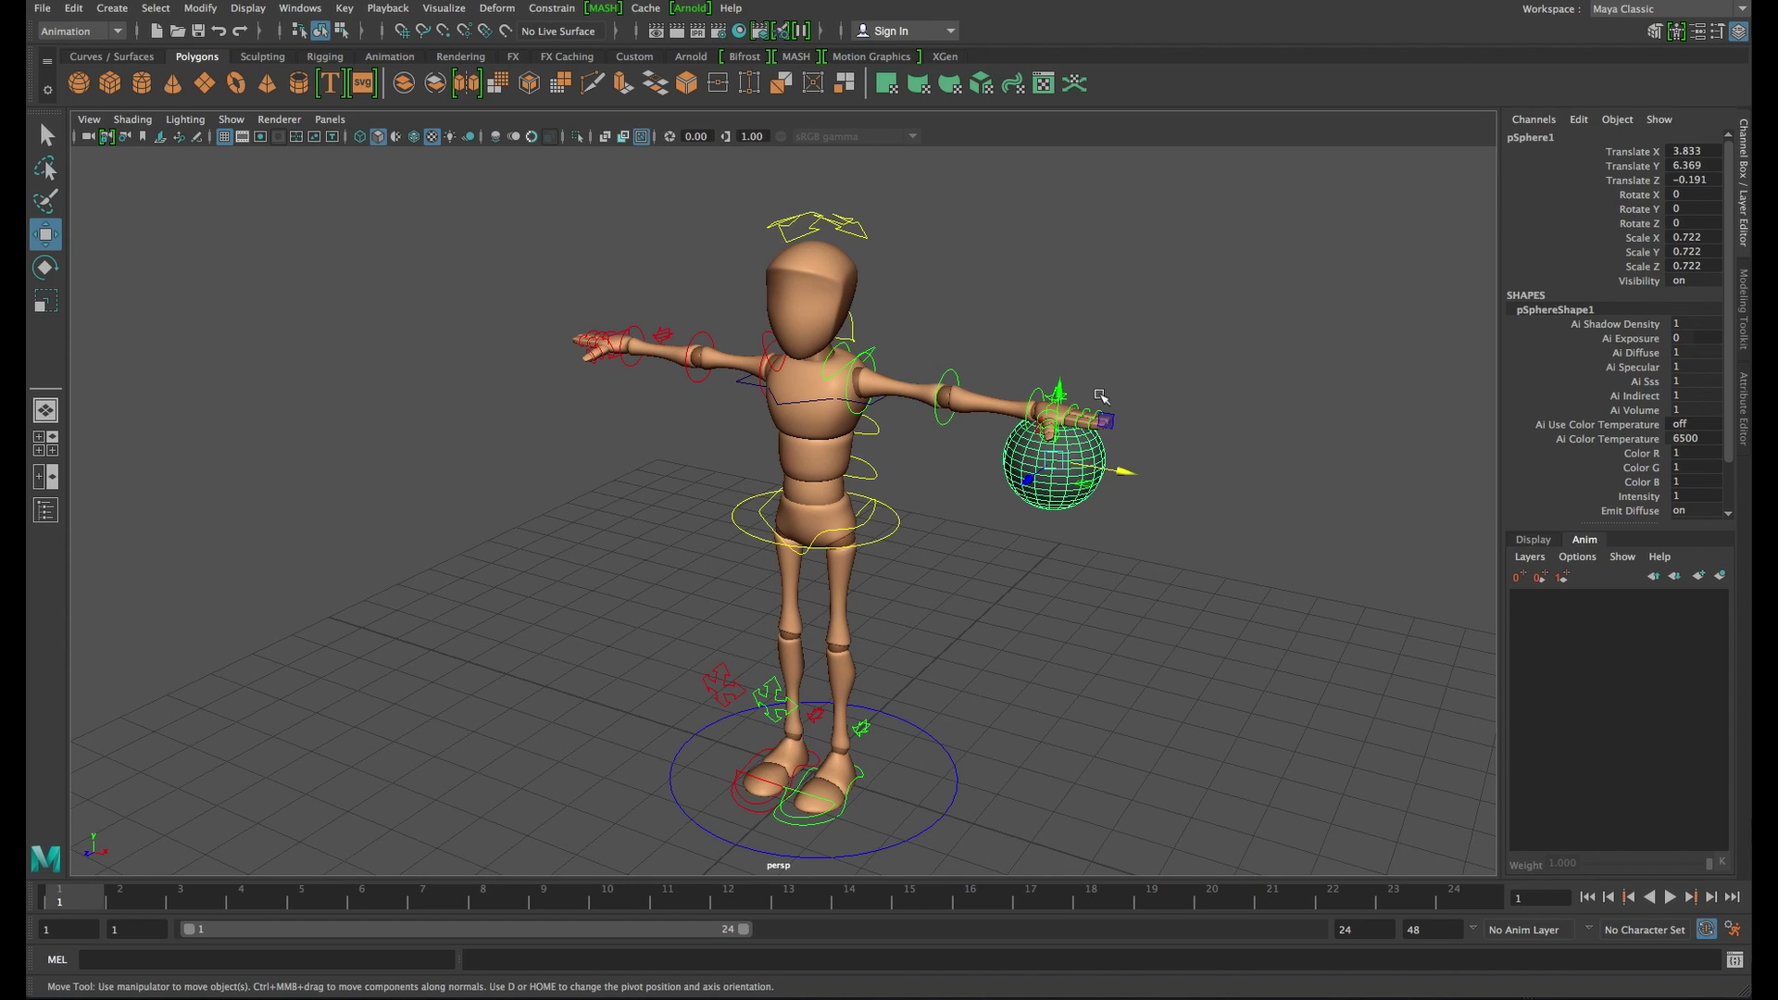
Key all of the sphere's translate, rotate and scale channels at frame 1
{"action": "left_click_drag", "start_coordinate": [1588, 156], "coordinate": [1618, 274]}
{"action": "right_click", "coordinate": [1570, 194]}
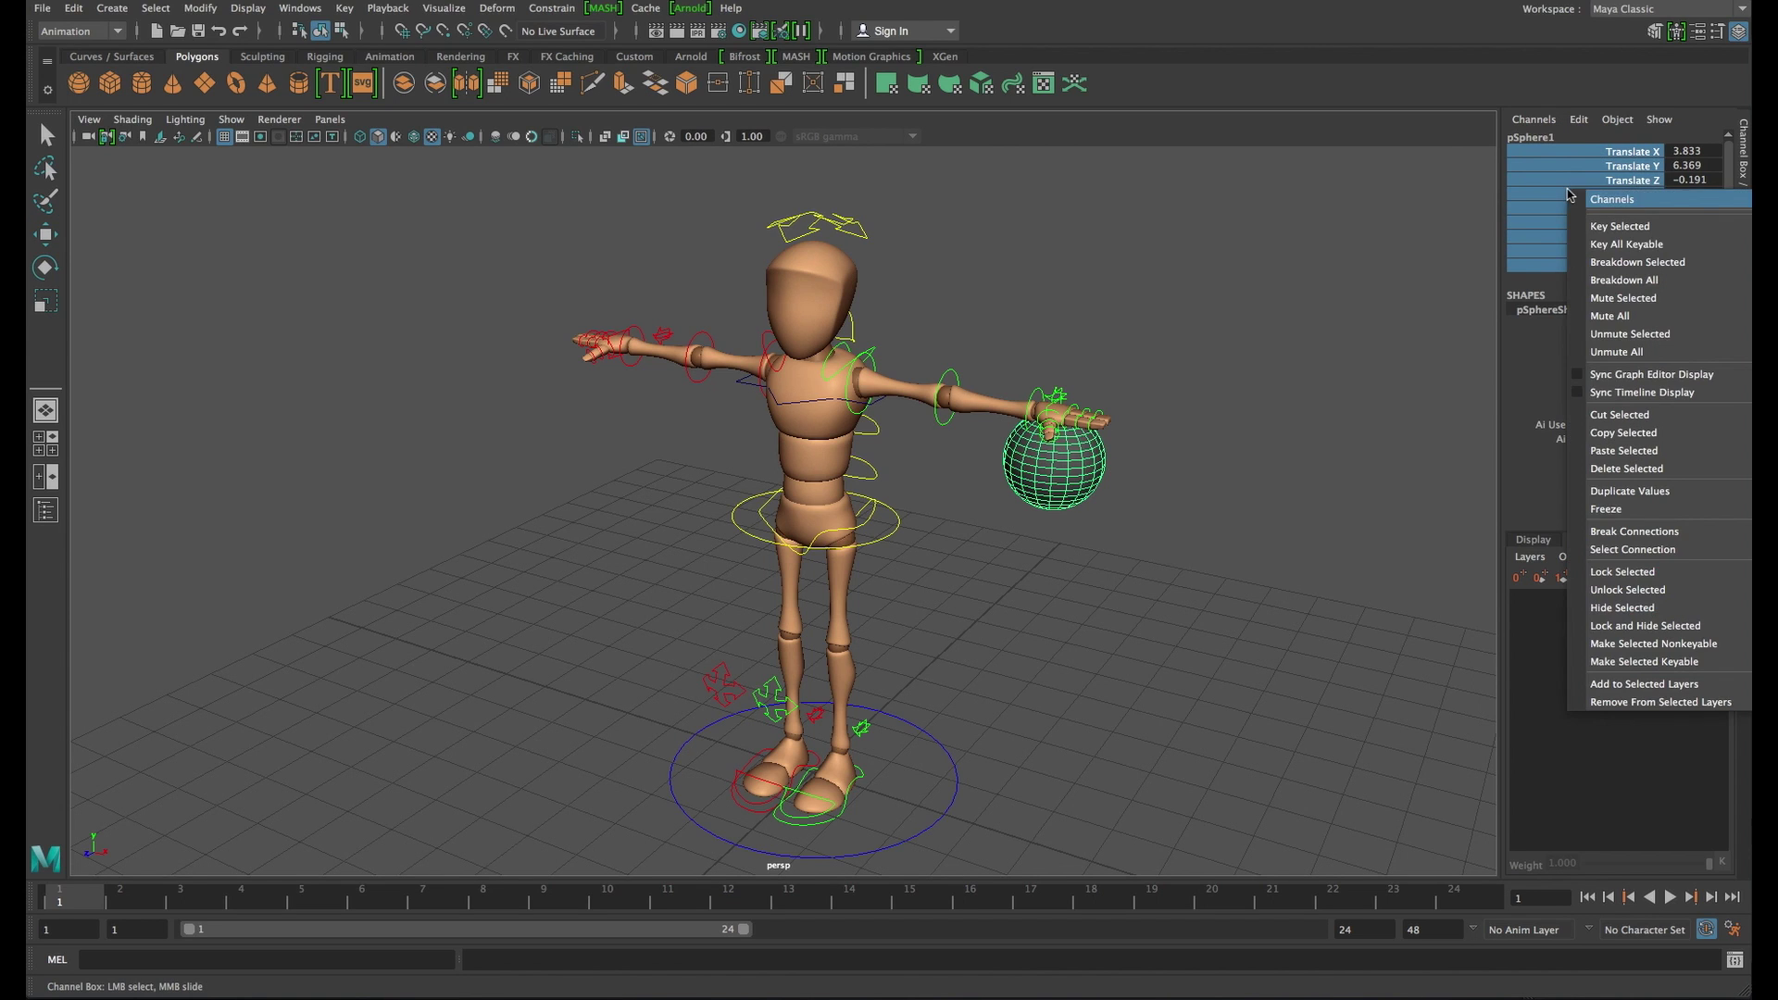
{"action": "left_click", "coordinate": [1620, 226]}
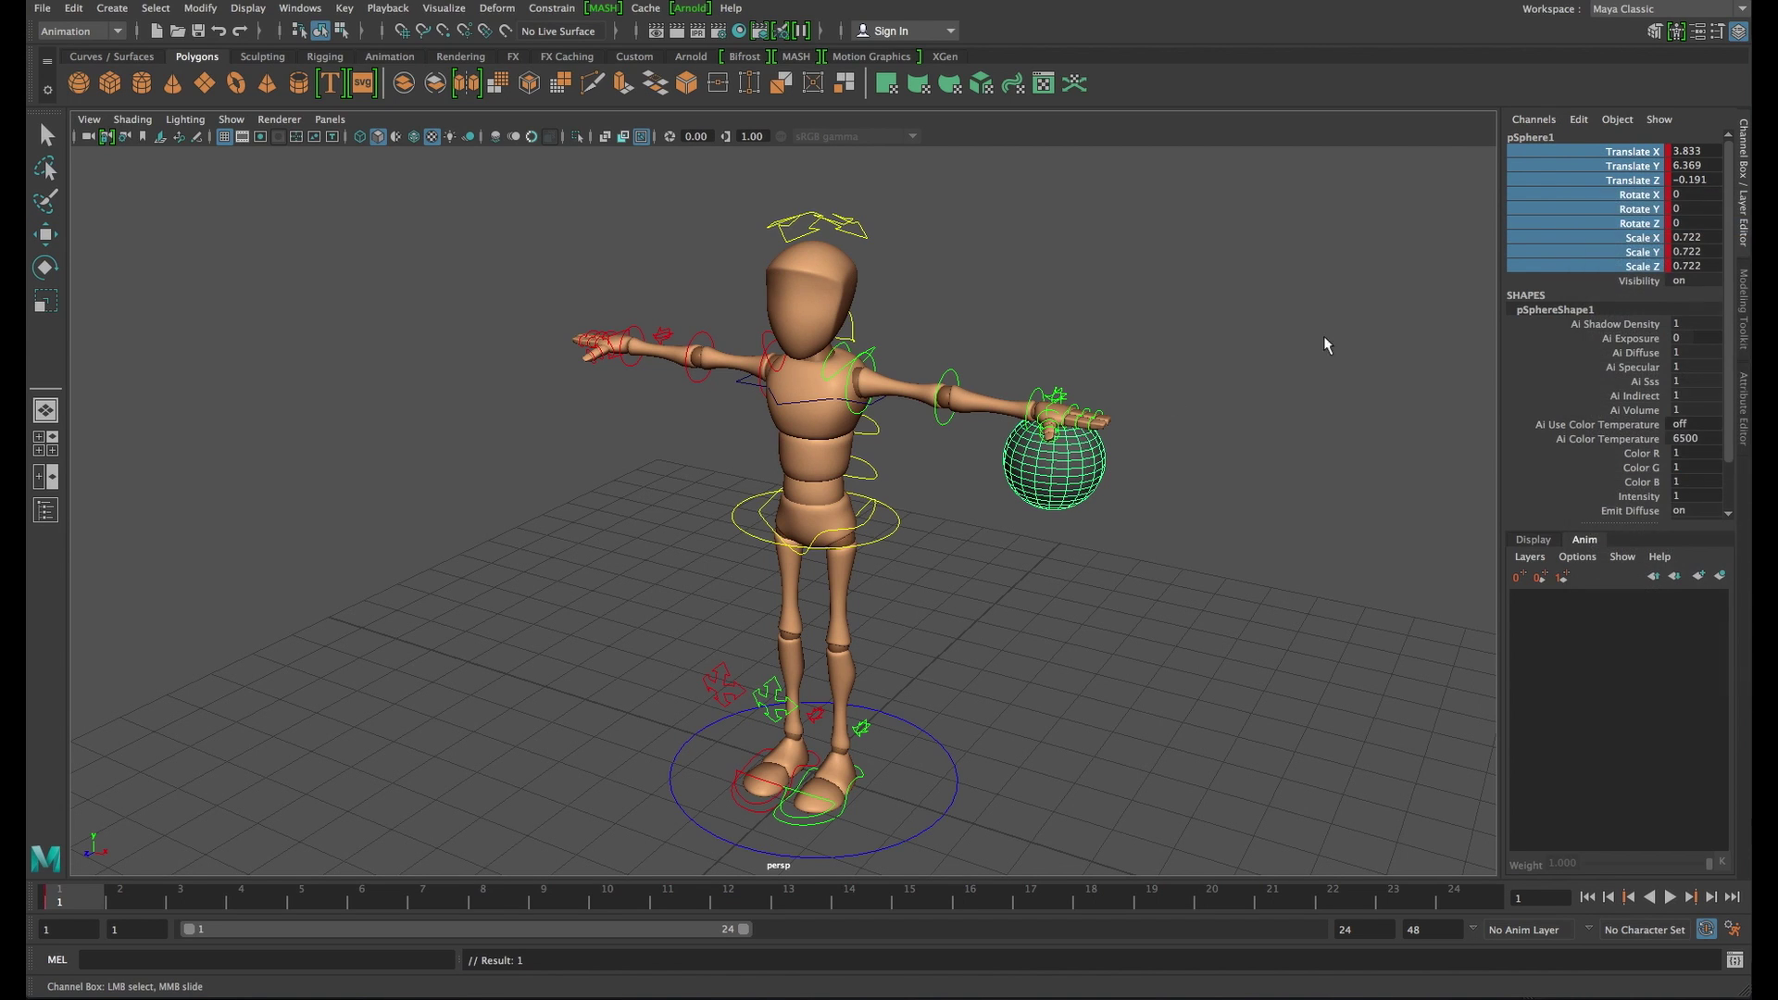
Parent-constrain the sphere to the character's left wrist control and select the sphere alone
{"action": "left_click", "coordinate": [1036, 397]}
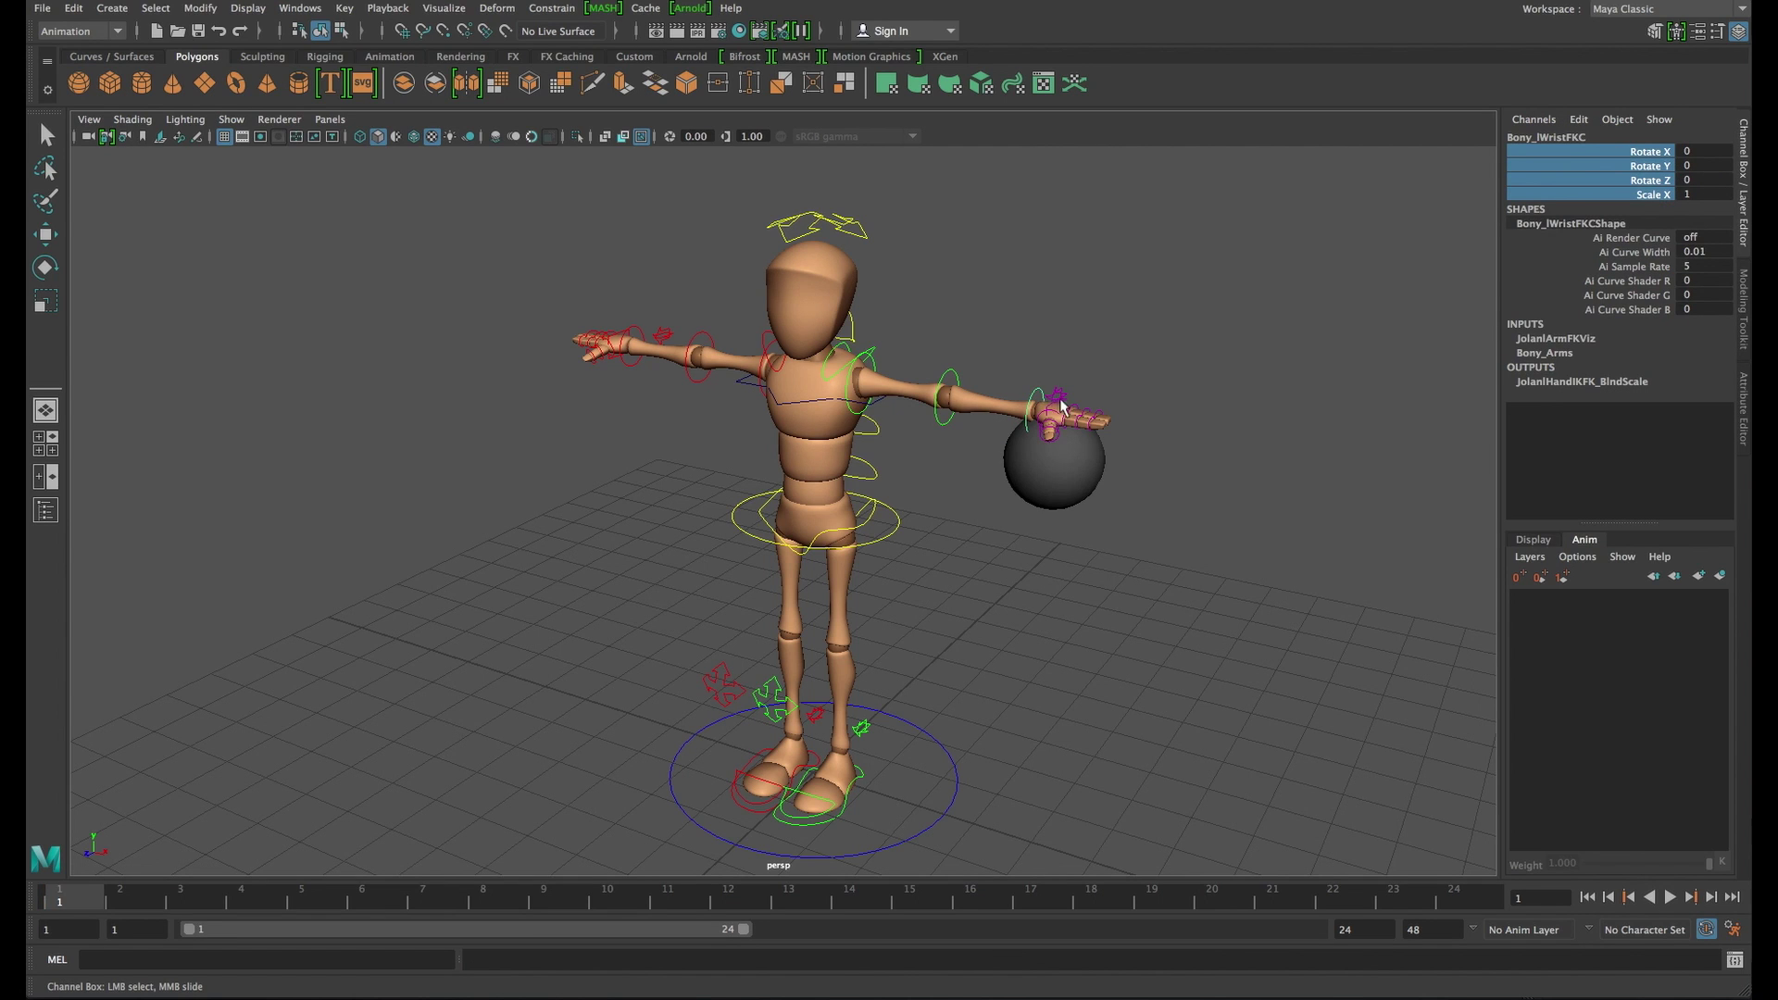
{"action": "left_click", "coordinate": [1079, 466]}
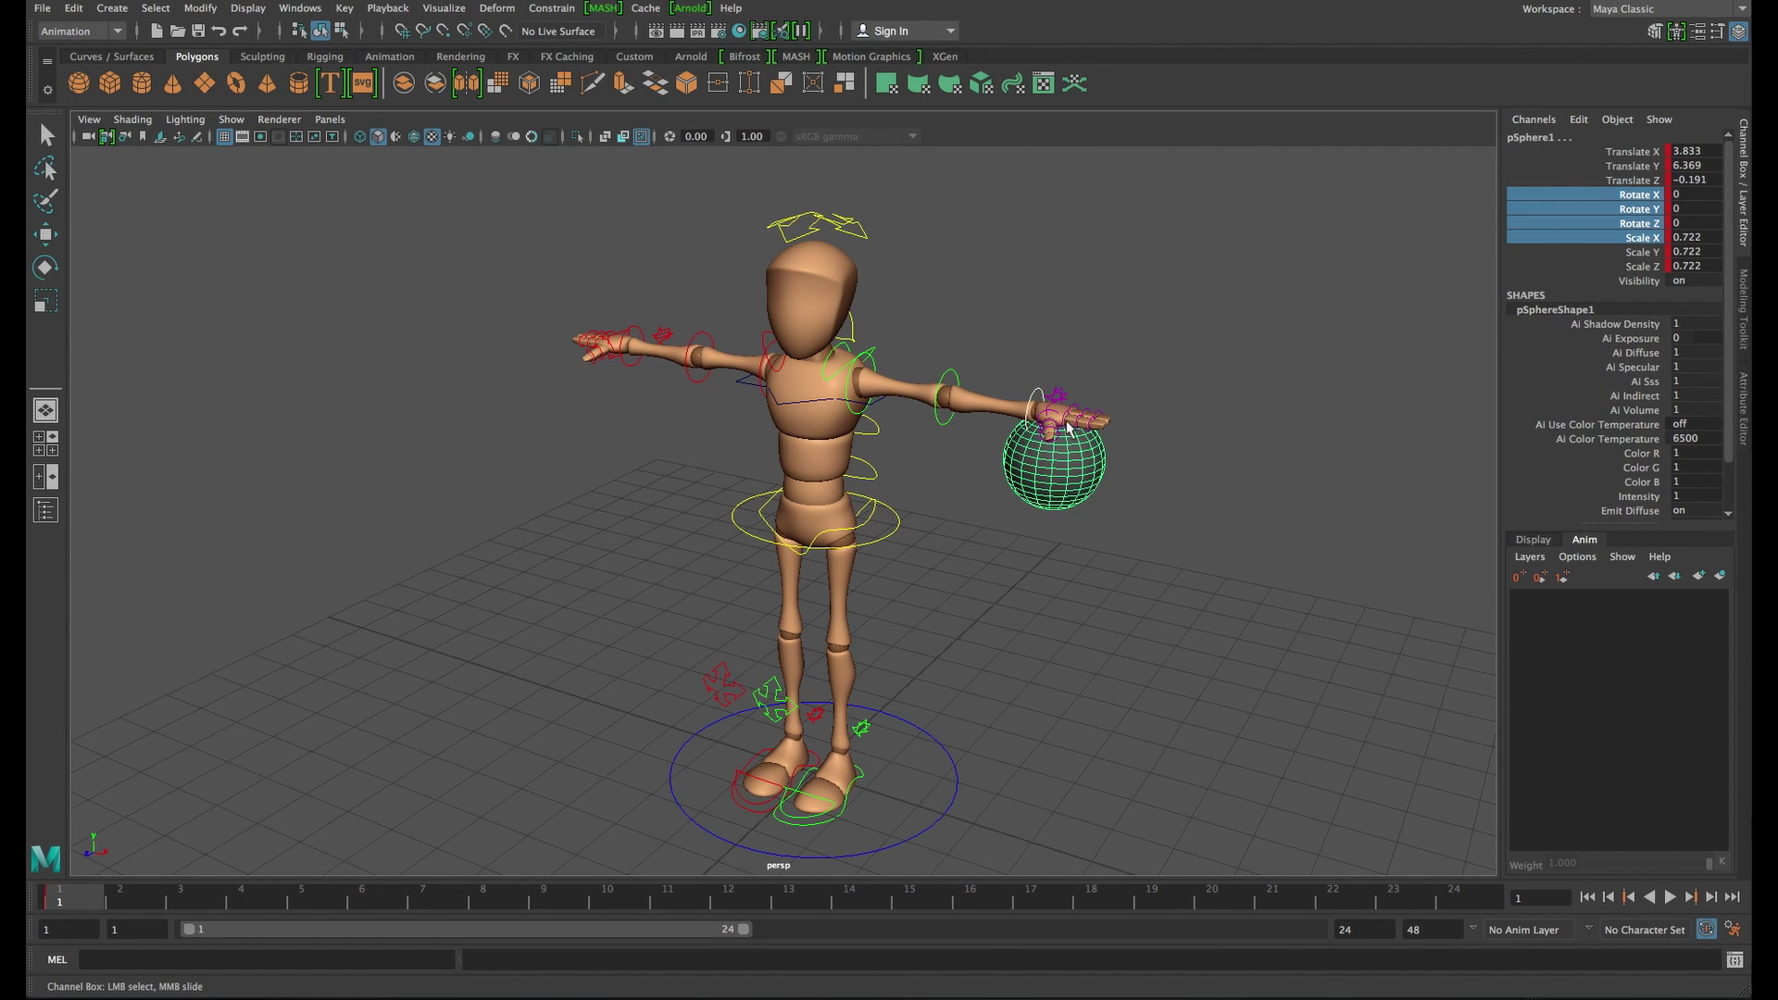
{"action": "left_click", "coordinate": [389, 58]}
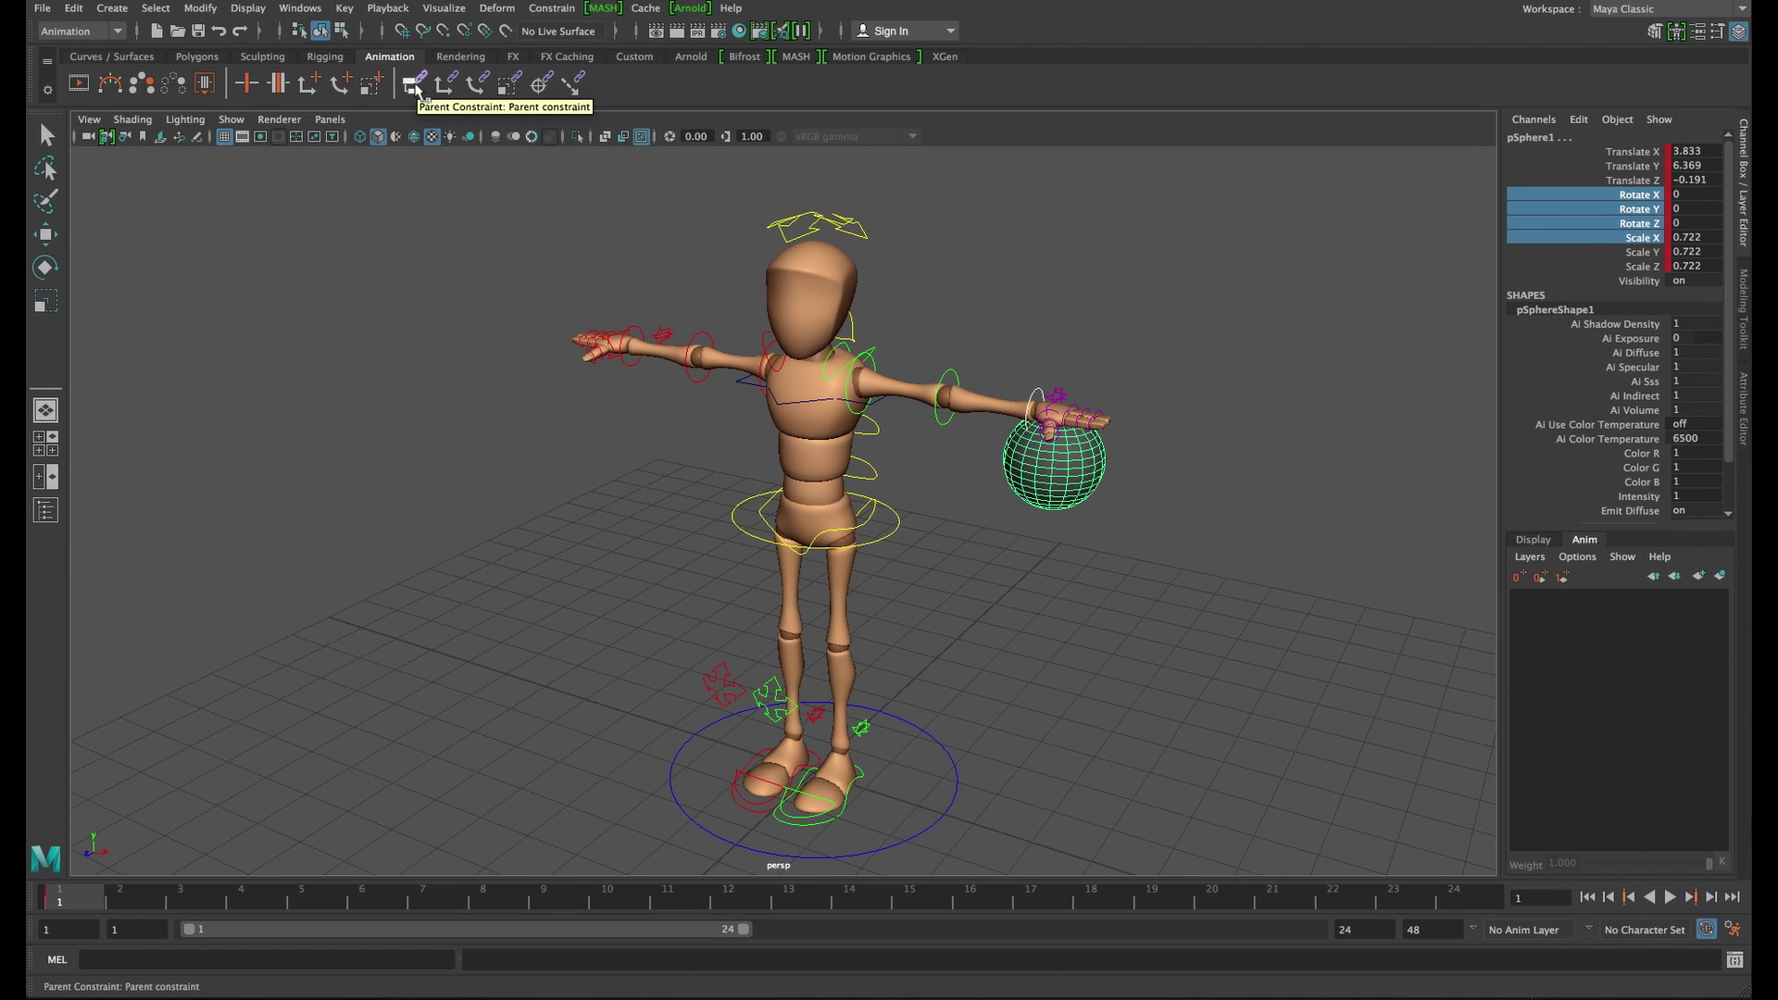
{"action": "left_click", "coordinate": [415, 87]}
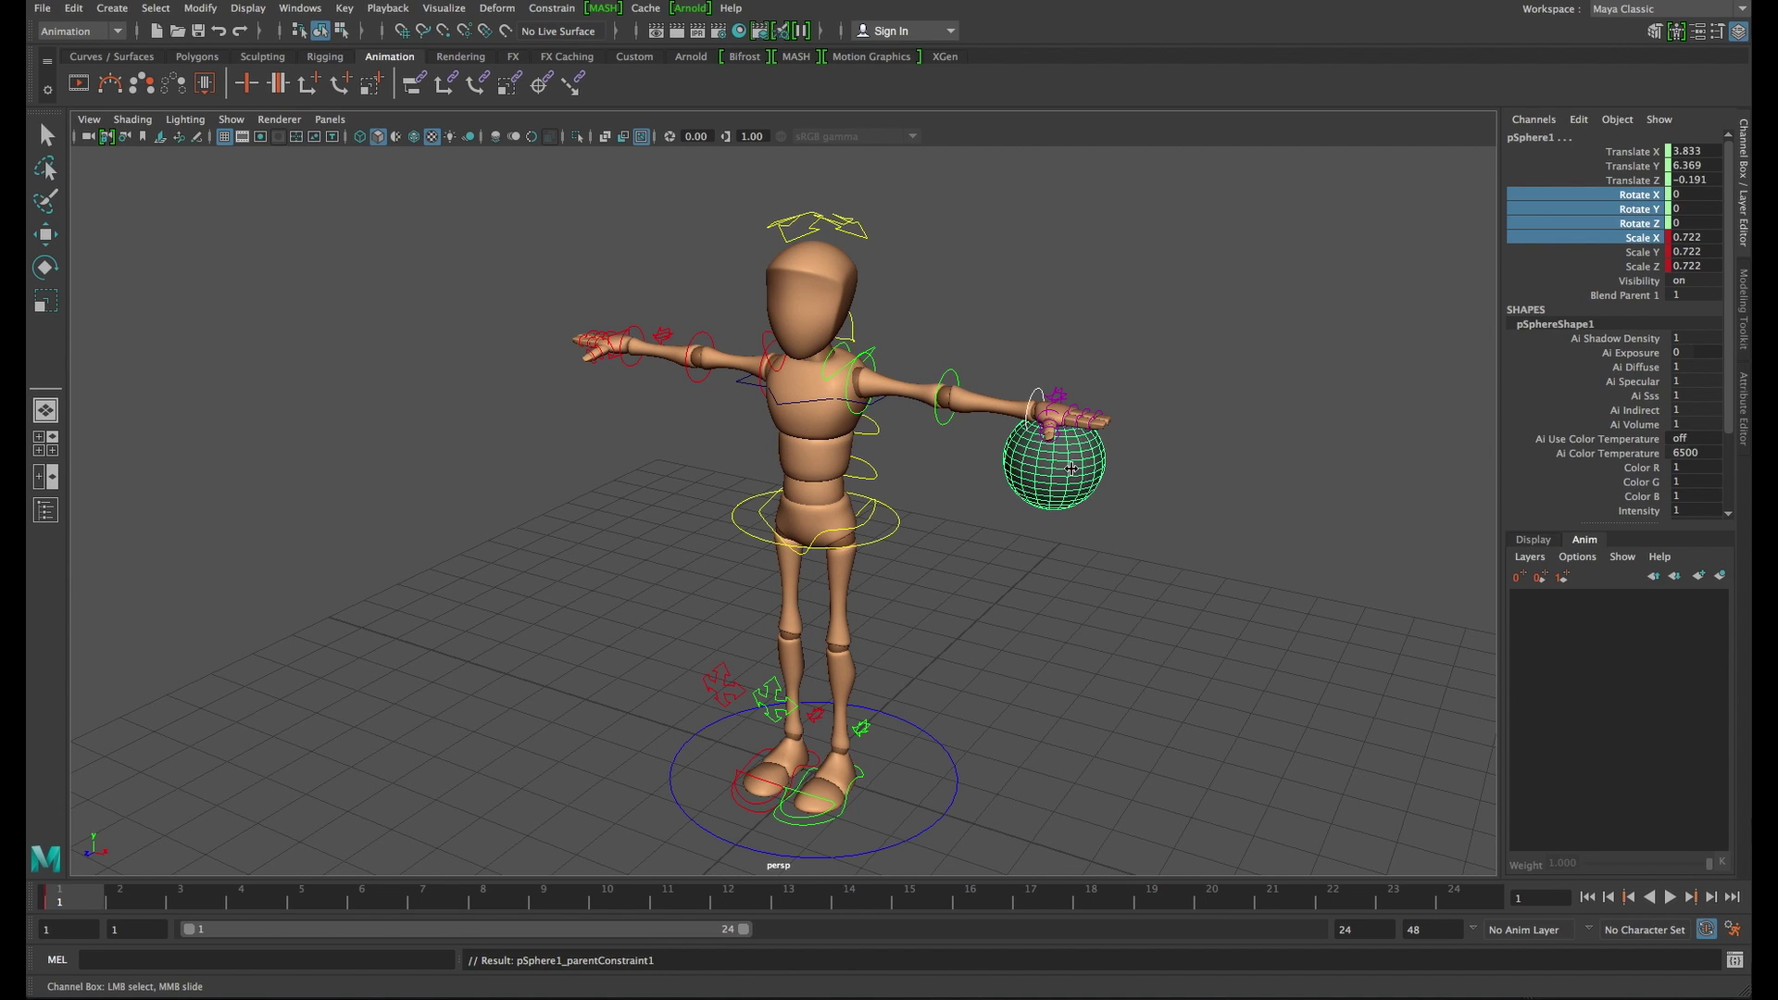
{"action": "key", "text": "w"}
{"action": "left_click", "coordinate": [1196, 448]}
{"action": "left_click", "coordinate": [1060, 465]}
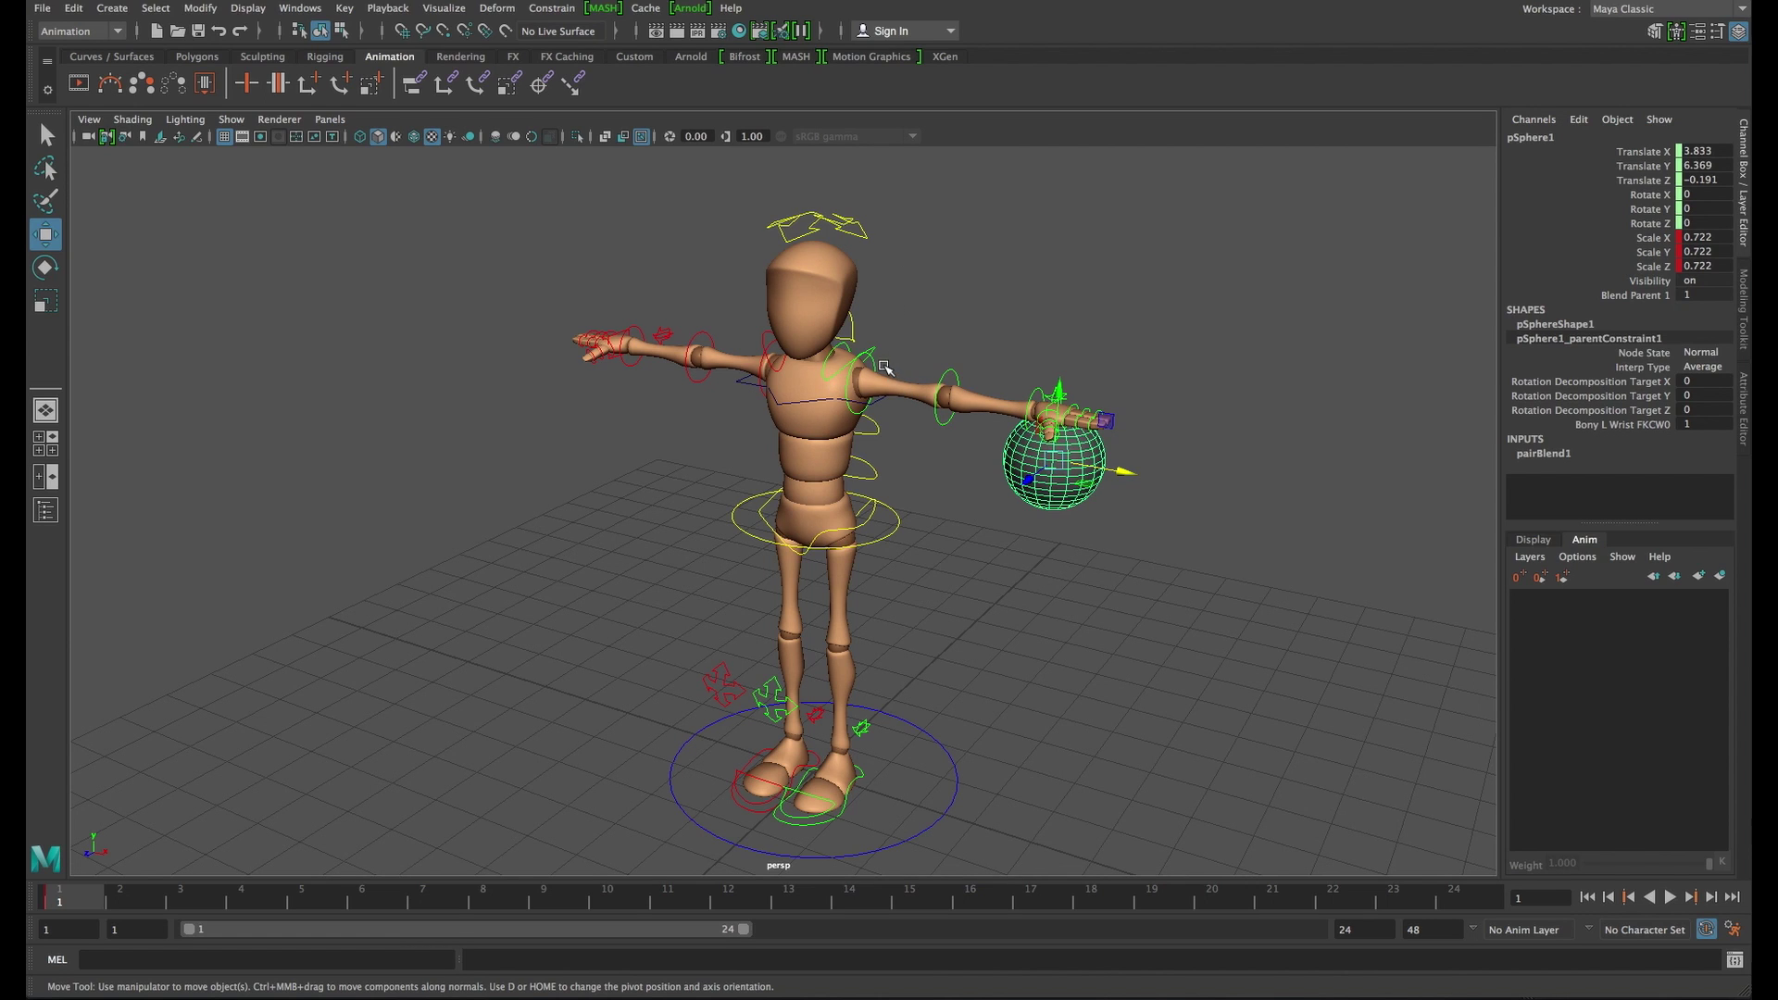
Key the left shoulder control's rotation at frames 1 and 12, lowering the arm to about -55° on Z at frame 12
{"action": "left_click", "coordinate": [884, 368]}
{"action": "left_click", "coordinate": [880, 368]}
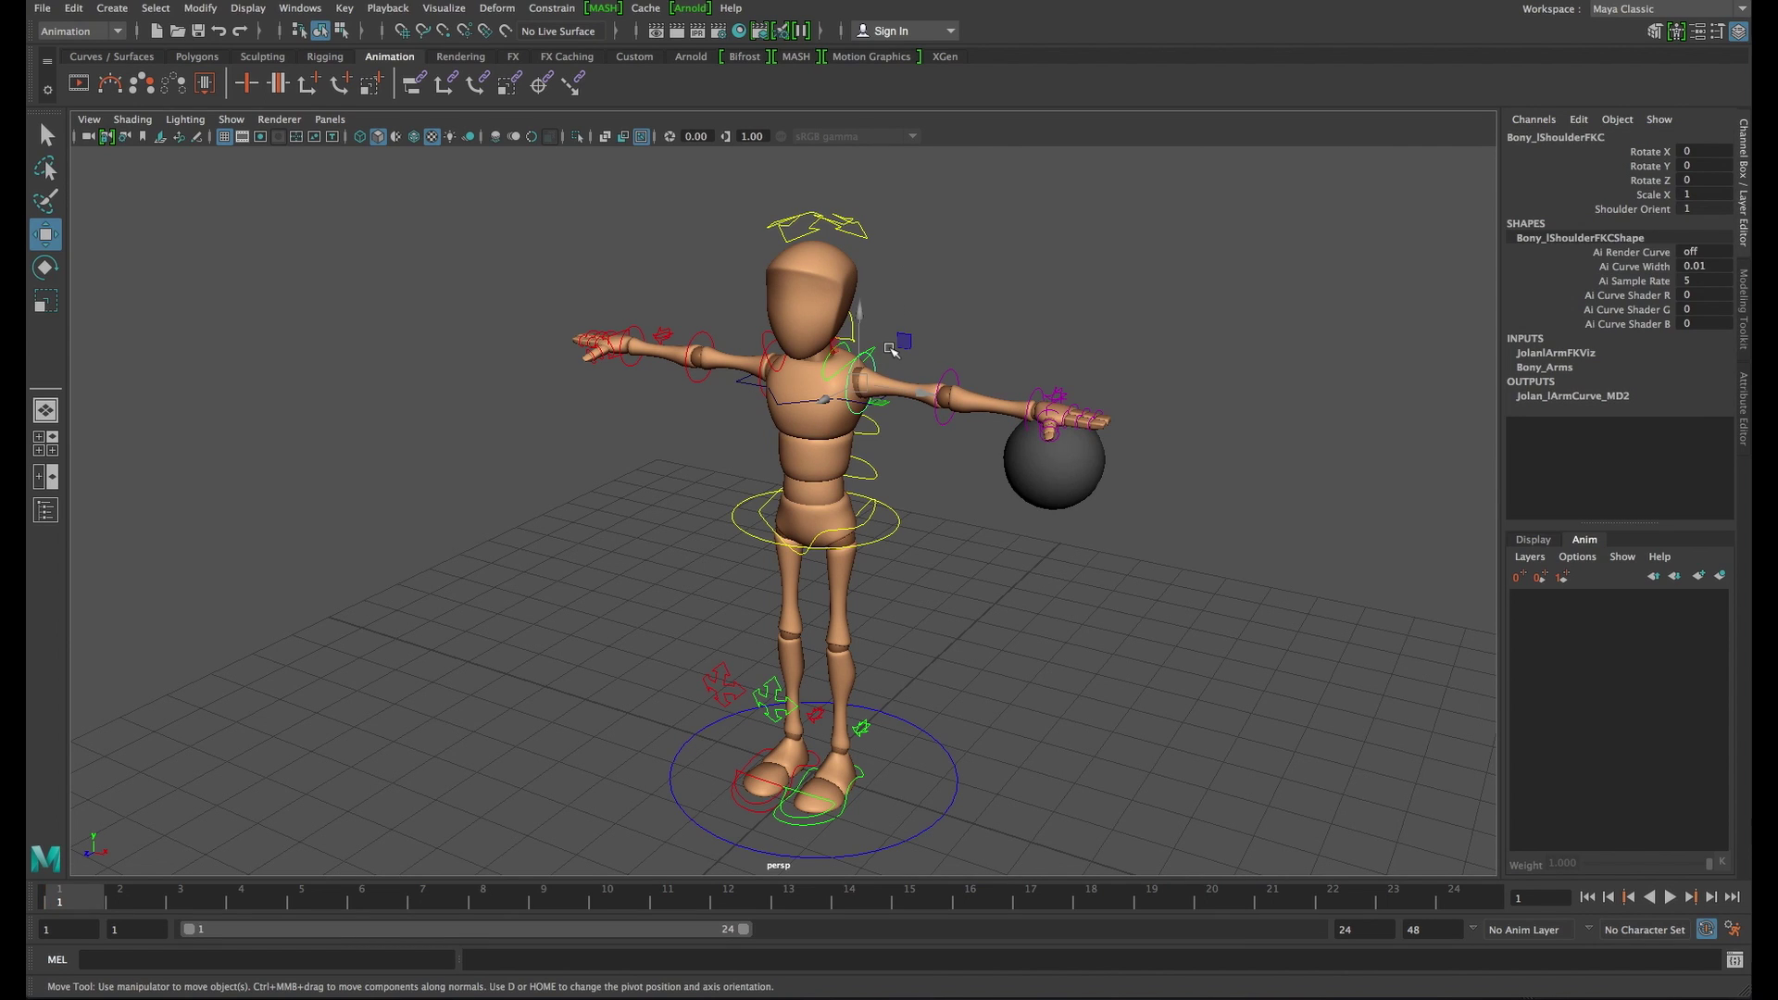
{"action": "key", "text": "e"}
{"action": "left_click_drag", "start_coordinate": [896, 358], "coordinate": [1070, 542]}
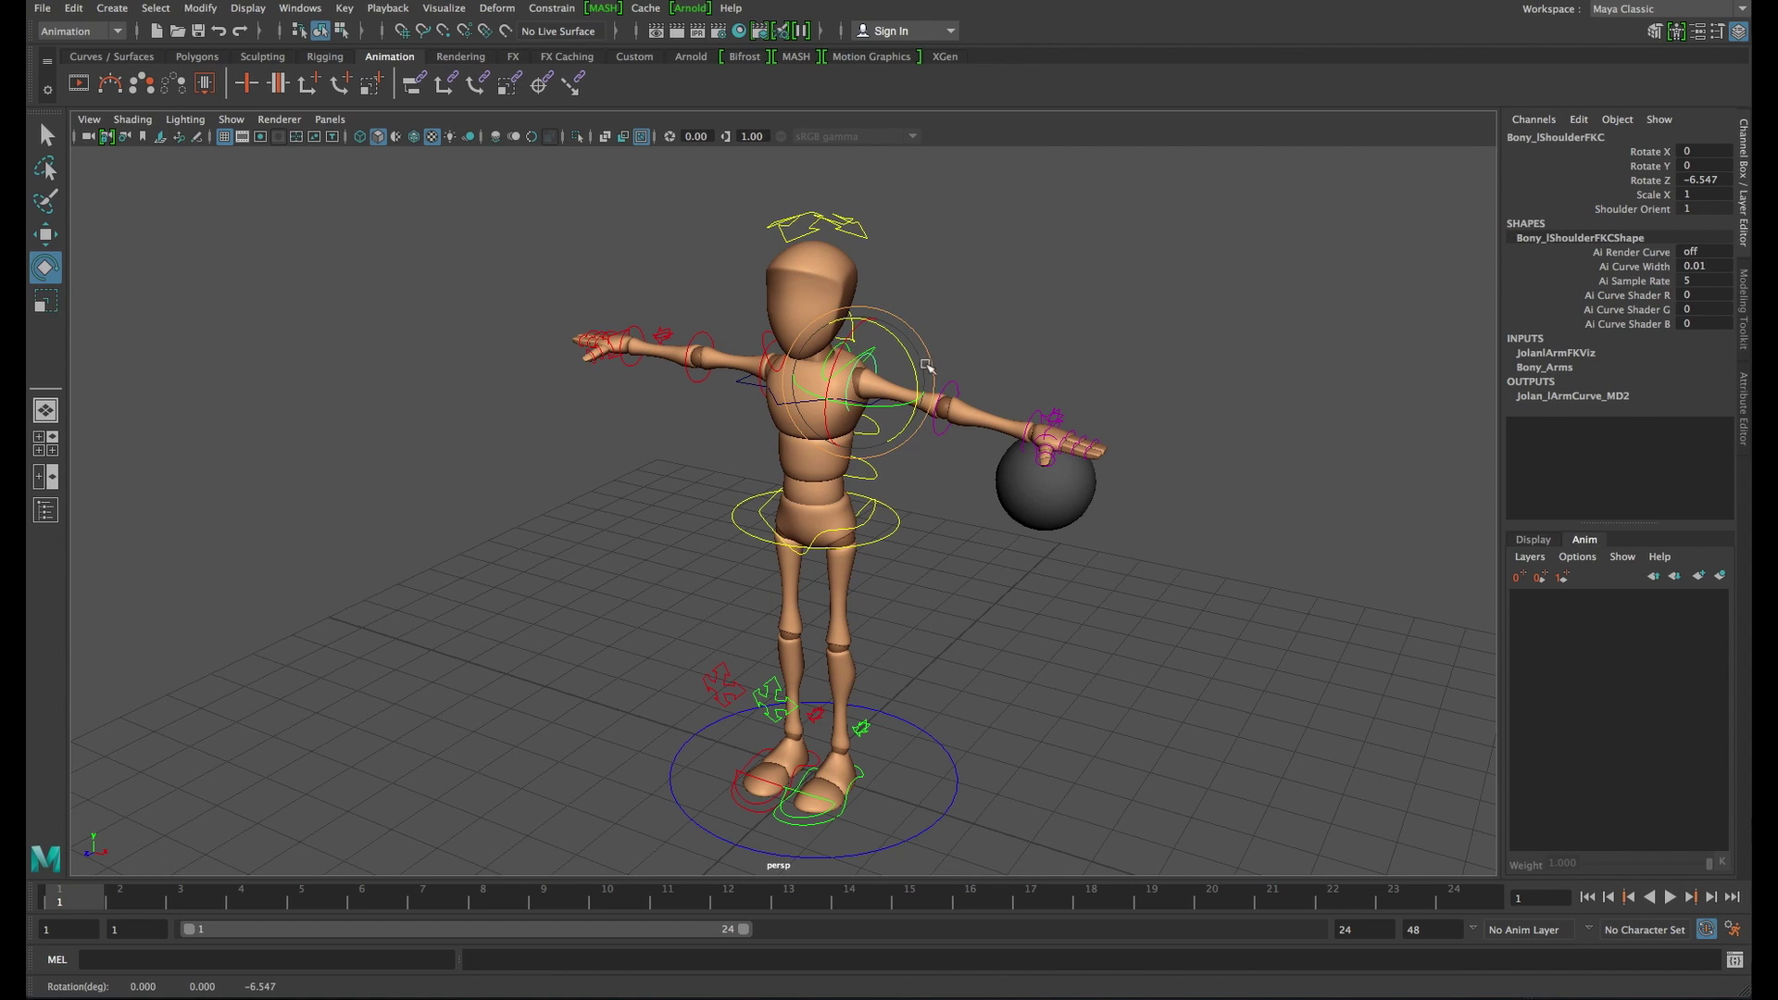
{"action": "left_click_drag", "start_coordinate": [940, 375], "coordinate": [896, 342]}
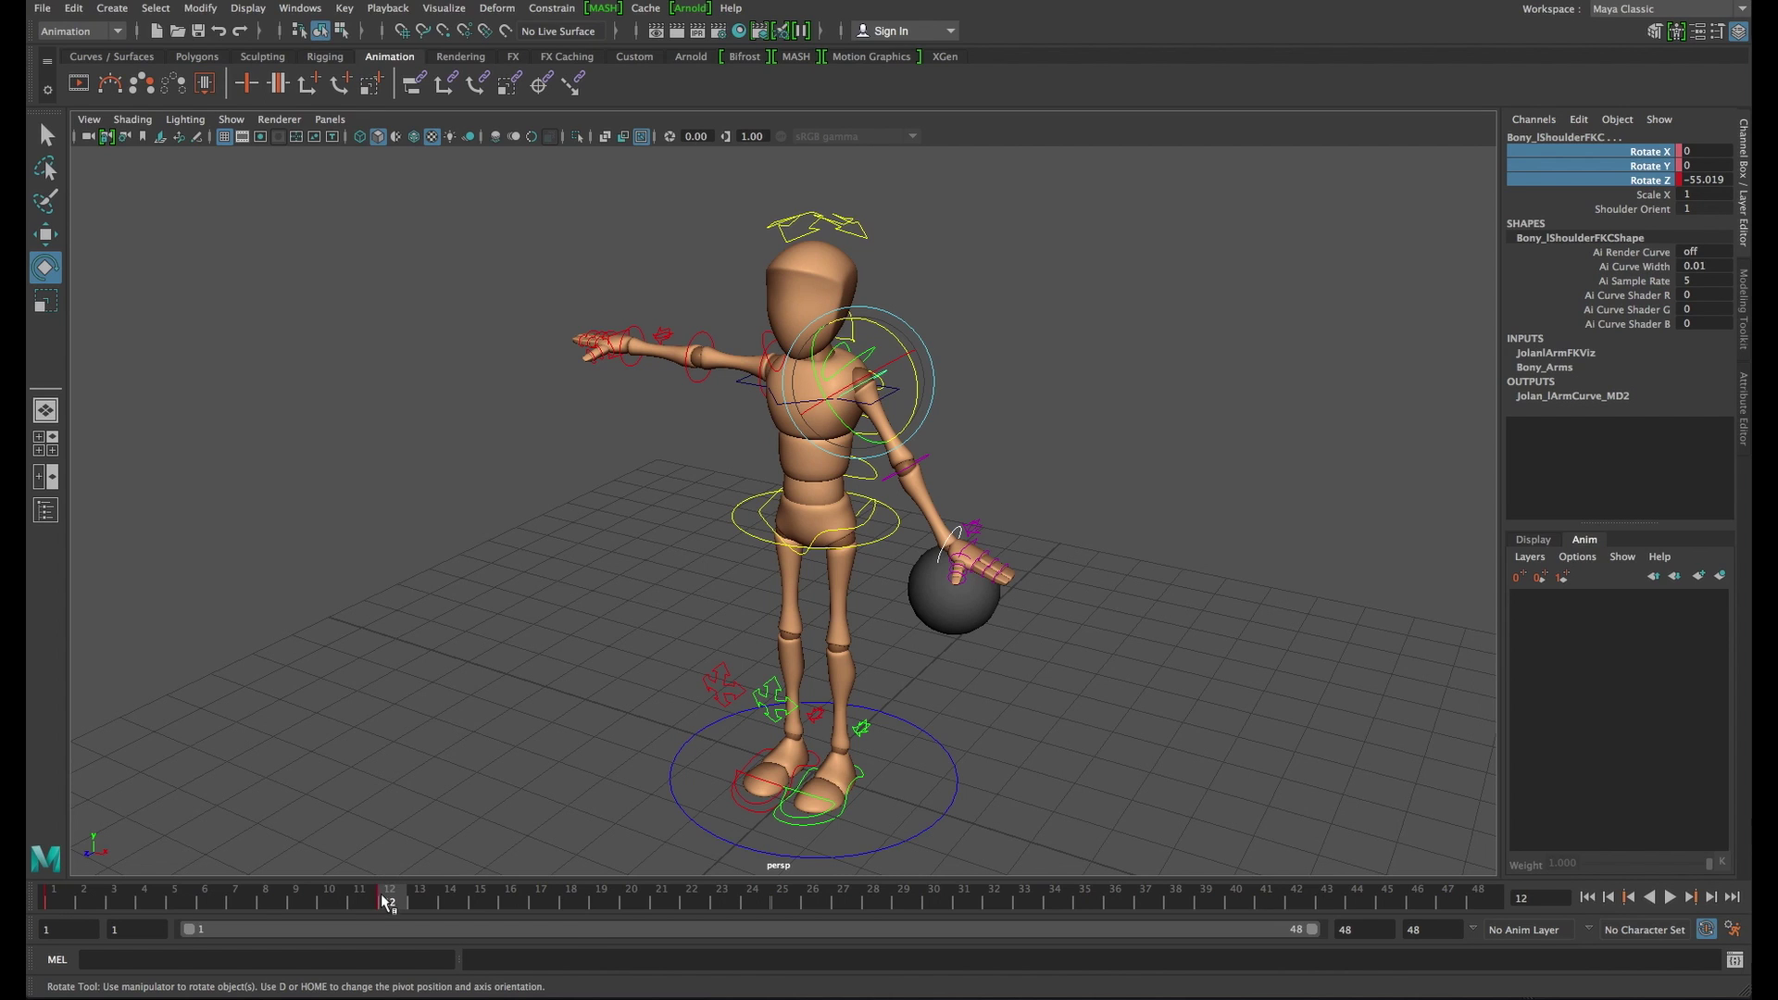
Copy the left shoulder control's key from frame 12 and paste it at frame 18
{"action": "right_click", "coordinate": [389, 901]}
{"action": "left_click", "coordinate": [556, 917]}
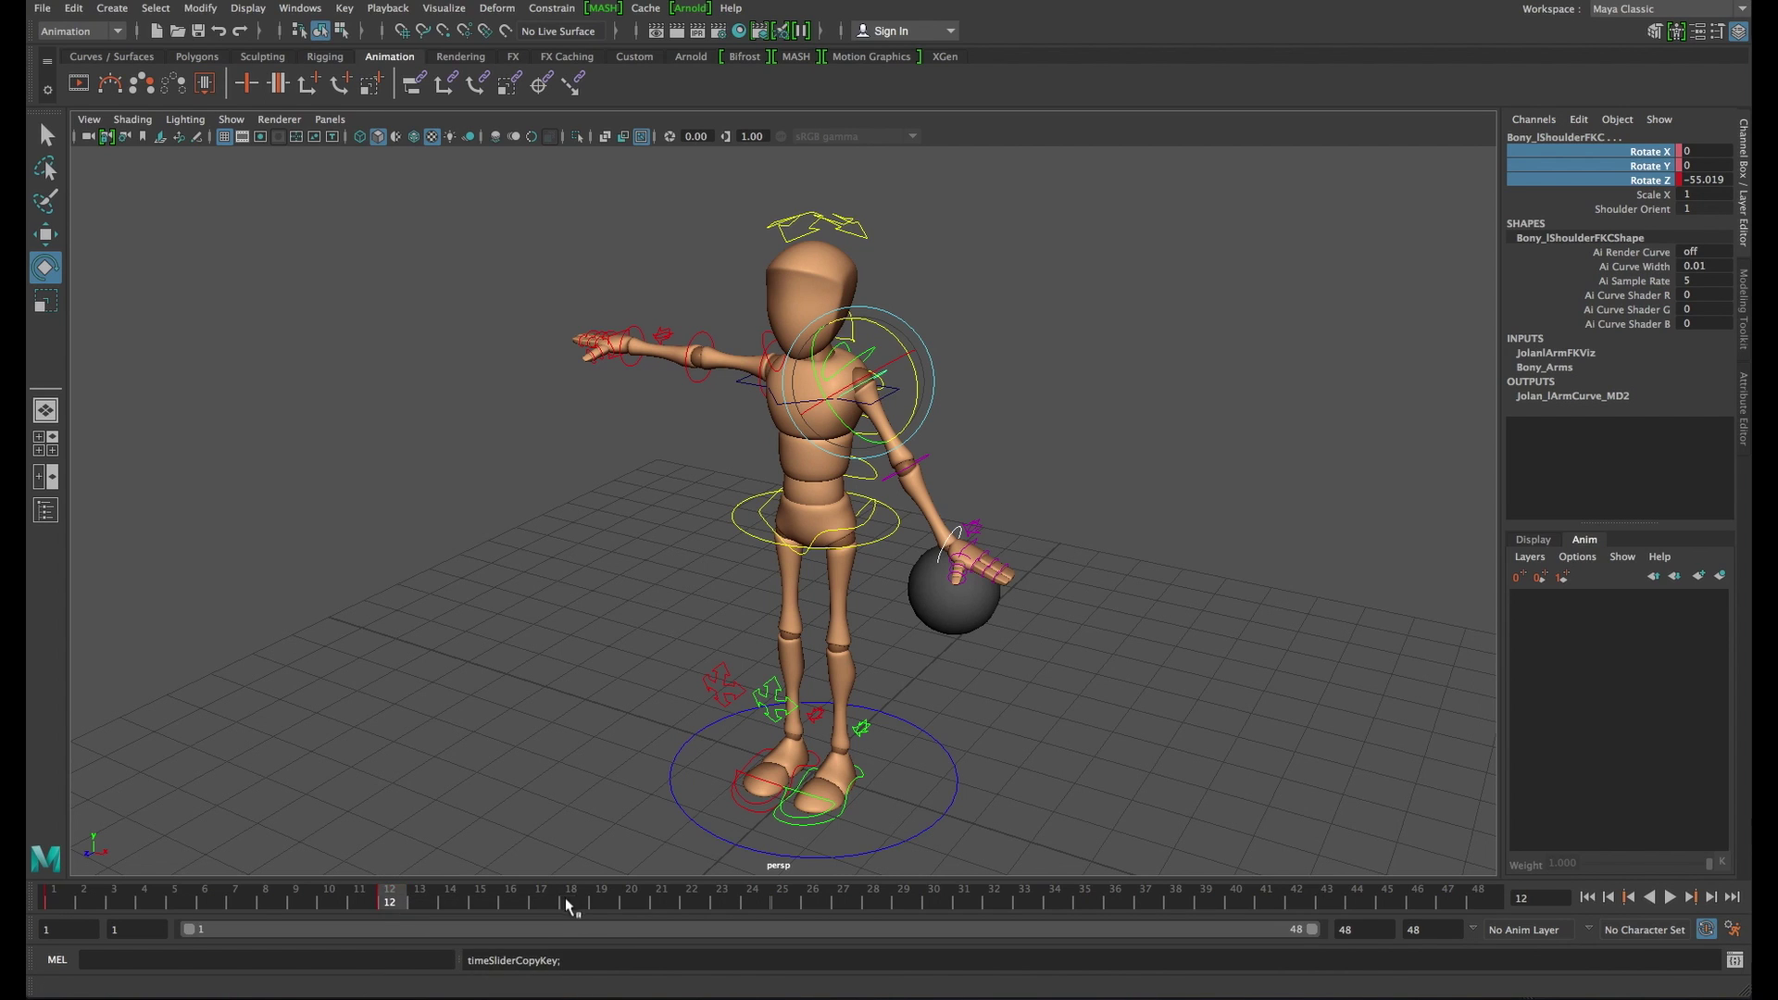
{"action": "left_click", "coordinate": [573, 905]}
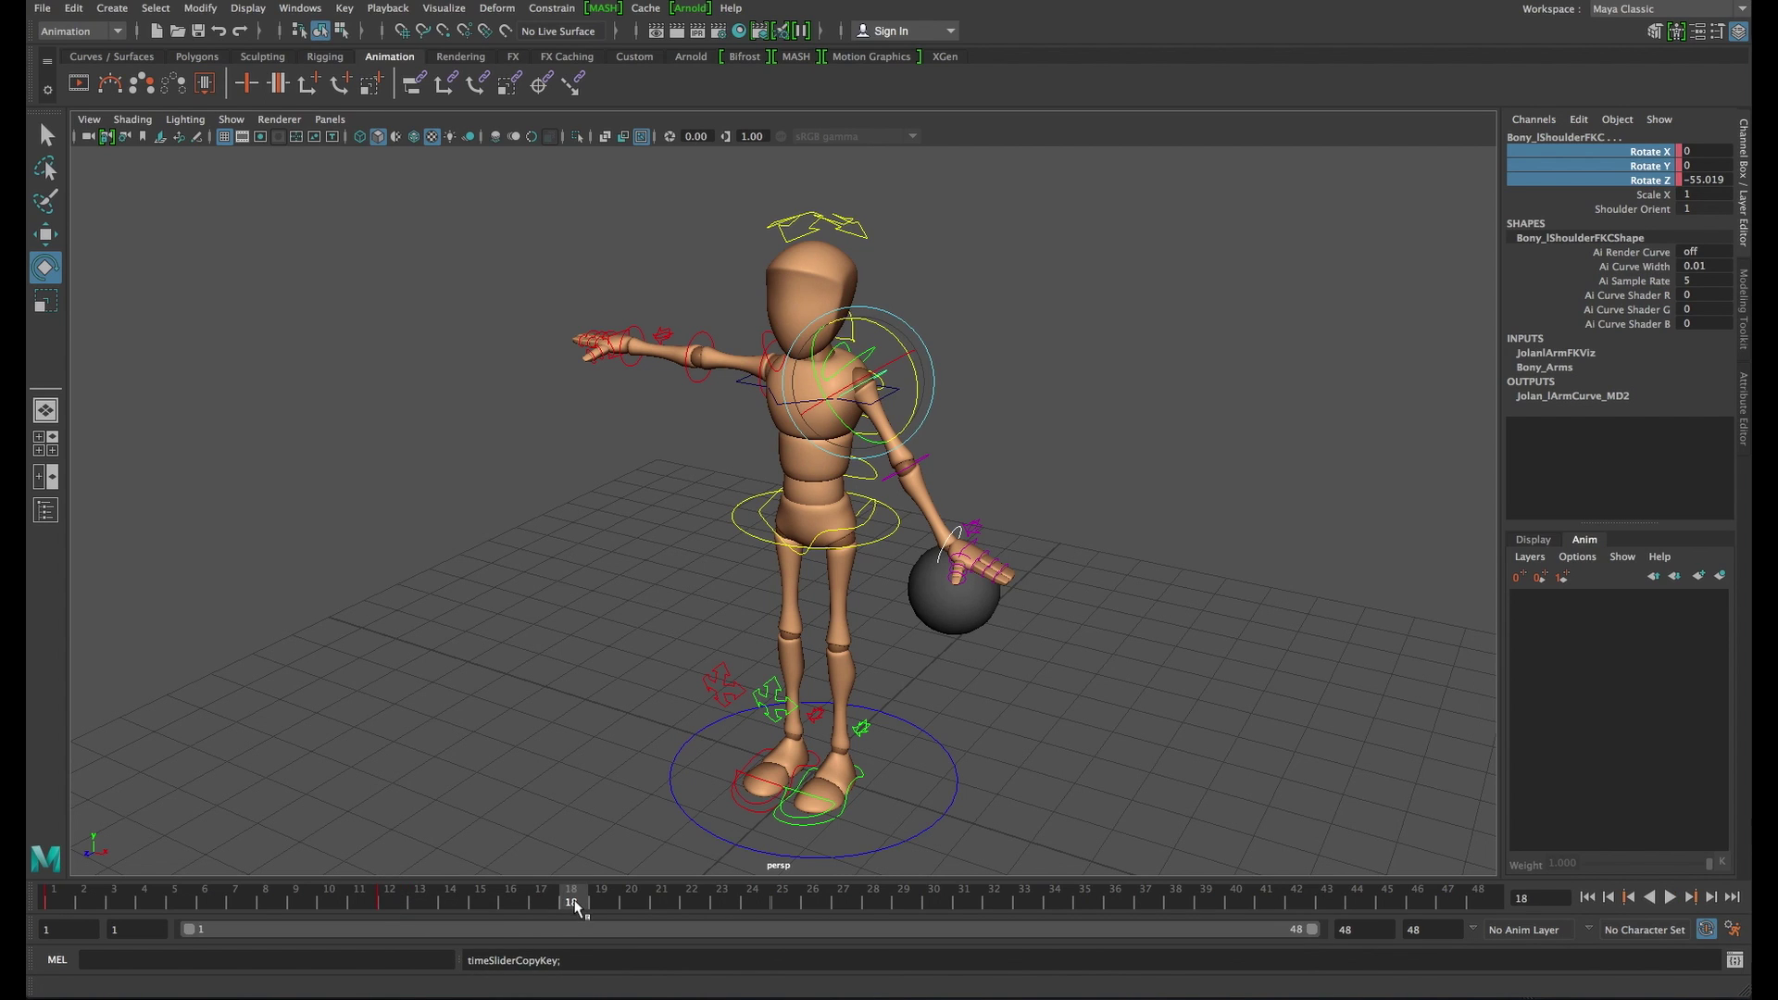
{"action": "right_click", "coordinate": [575, 908]}
{"action": "mouse_move", "coordinate": [625, 955]}
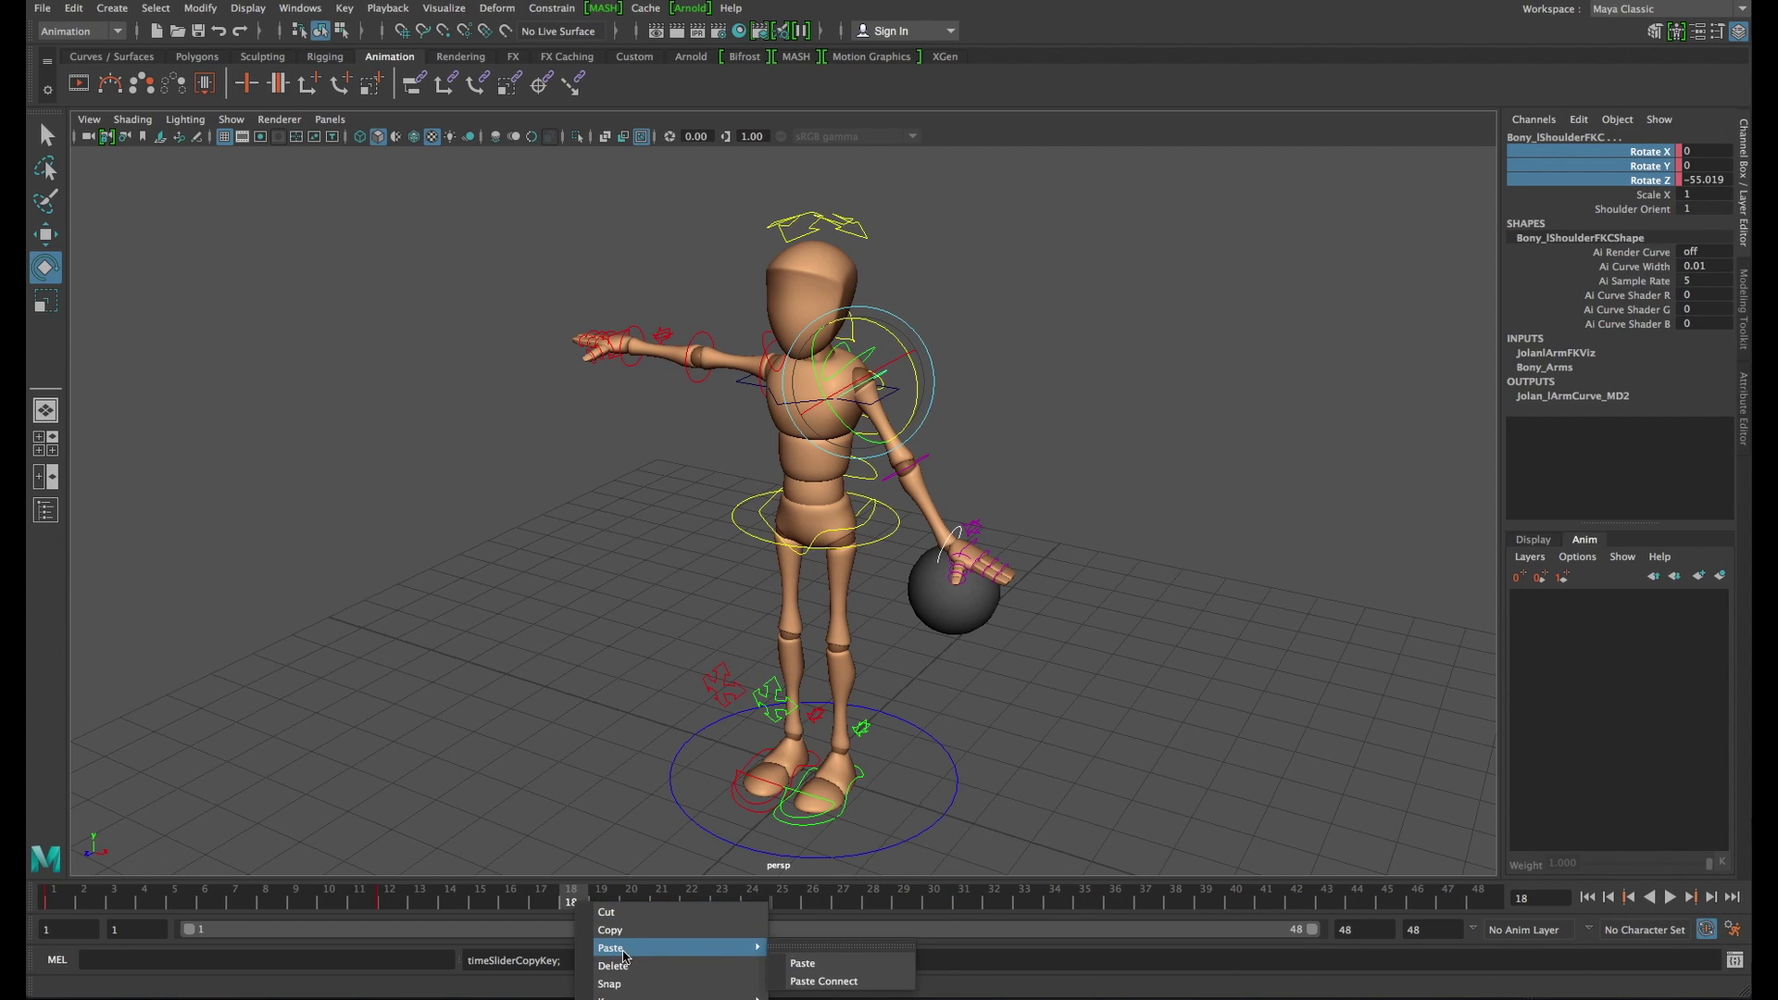
{"action": "left_click", "coordinate": [802, 963]}
Try to copy the left shoulder control's key from frame 1 and paste it at frame 24
{"action": "left_click_drag", "start_coordinate": [576, 905], "coordinate": [53, 909]}
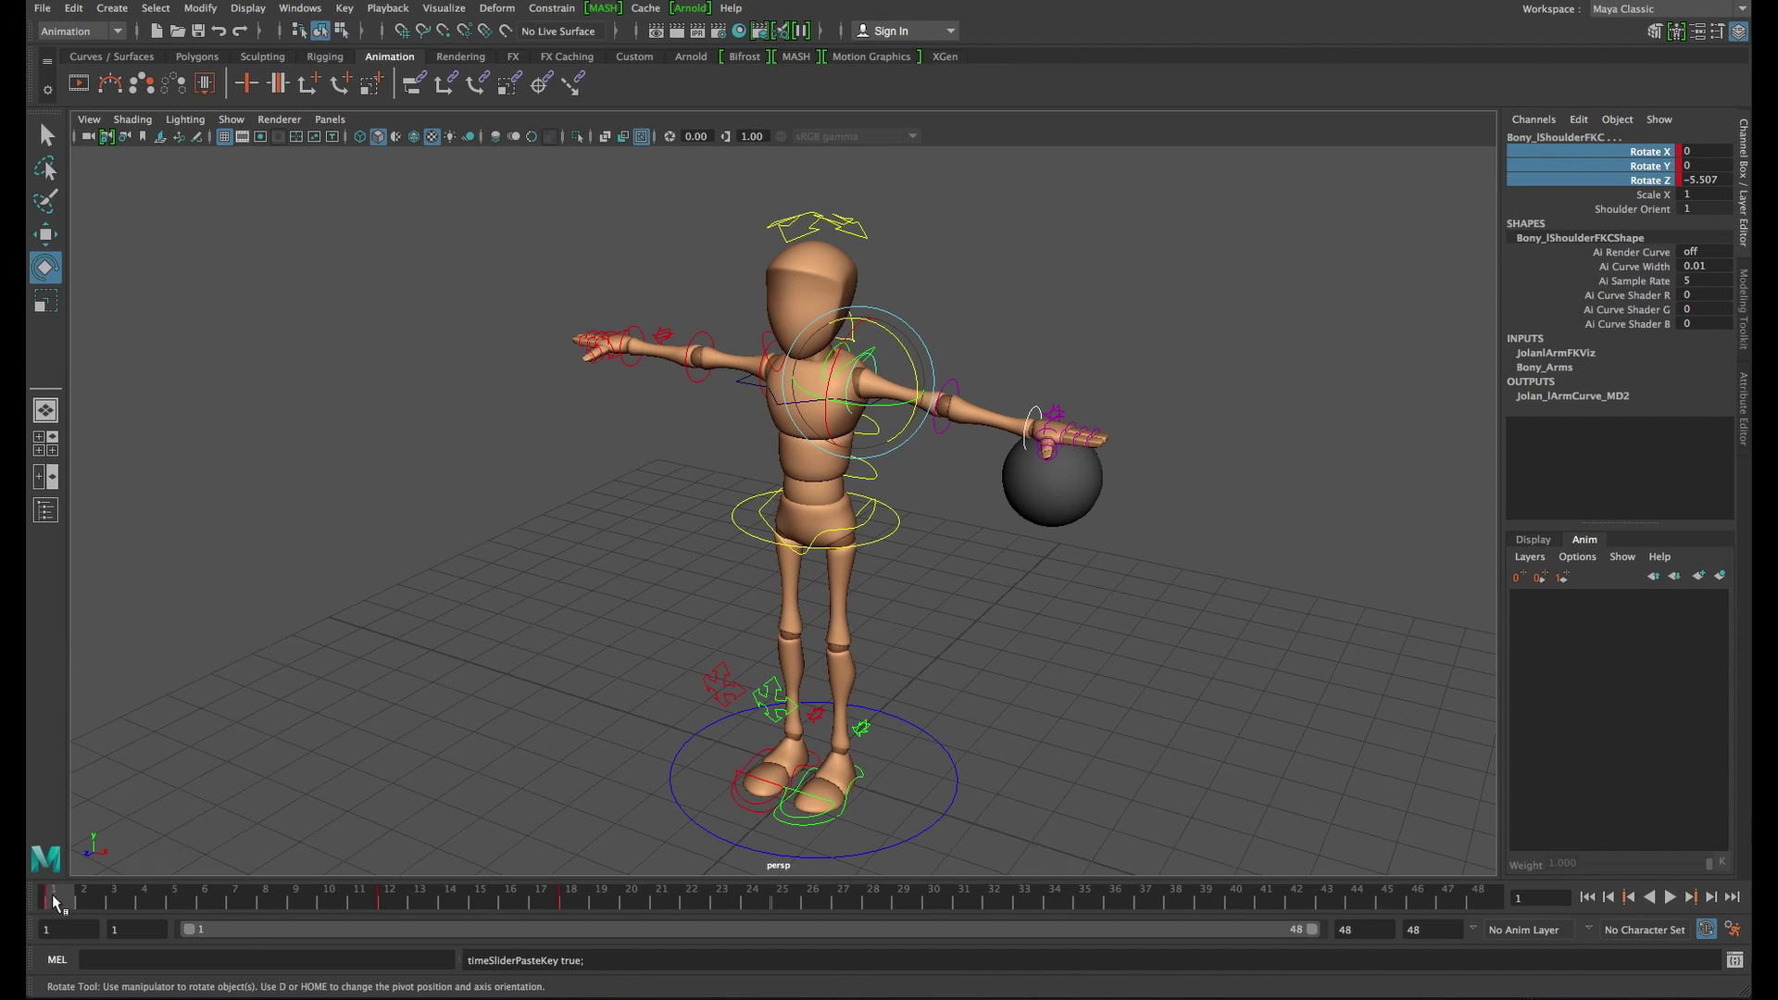
{"action": "right_click", "coordinate": [53, 904]}
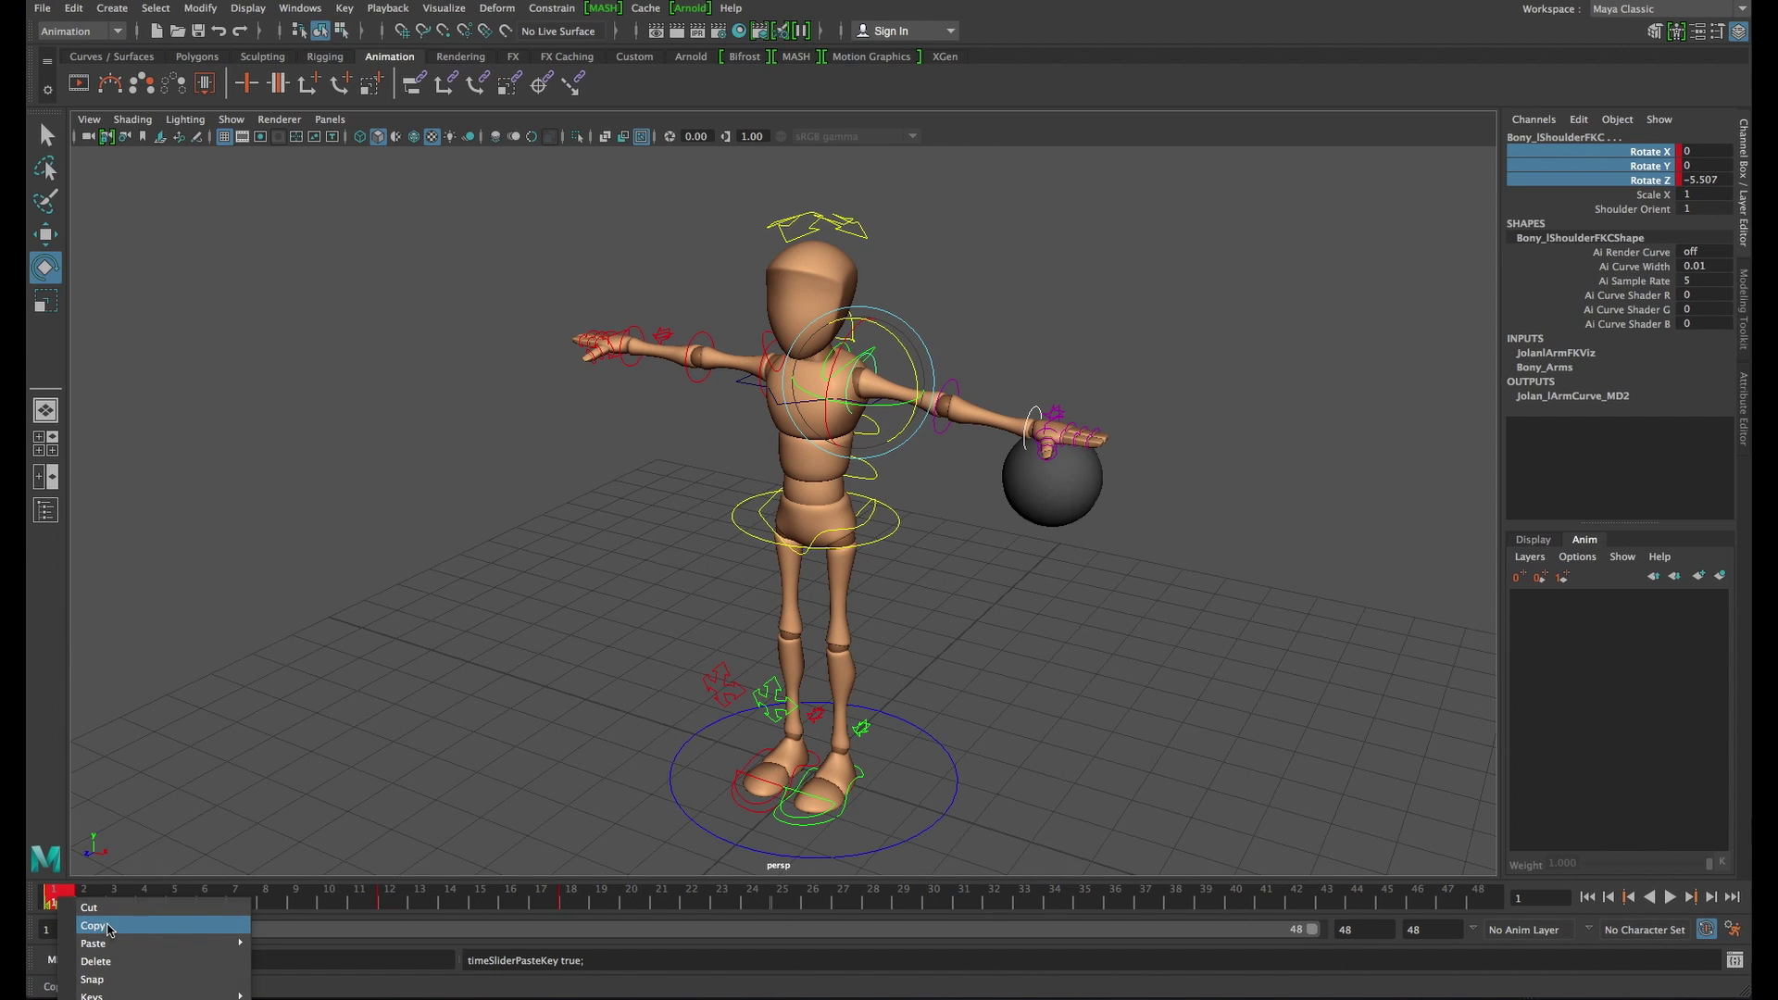
{"action": "left_click", "coordinate": [109, 928]}
{"action": "left_click", "coordinate": [751, 900]}
{"action": "right_click", "coordinate": [751, 903]}
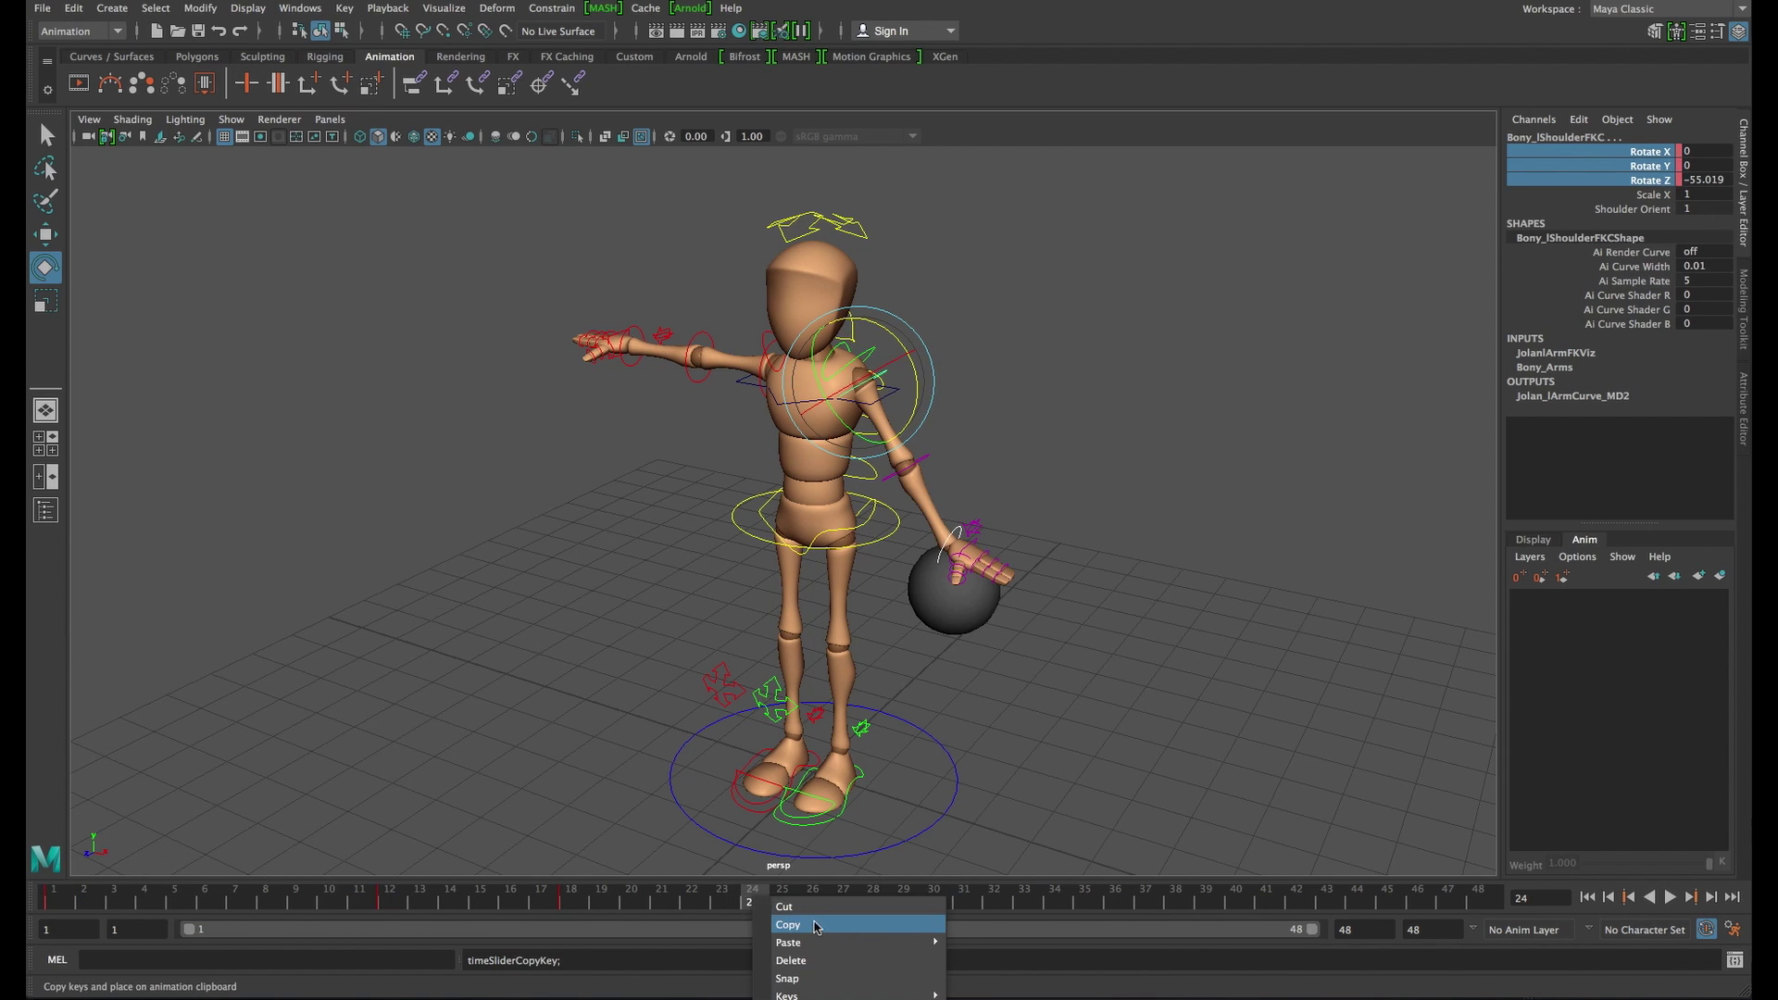
{"action": "left_click", "coordinate": [813, 930]}
{"action": "right_click", "coordinate": [755, 906]}
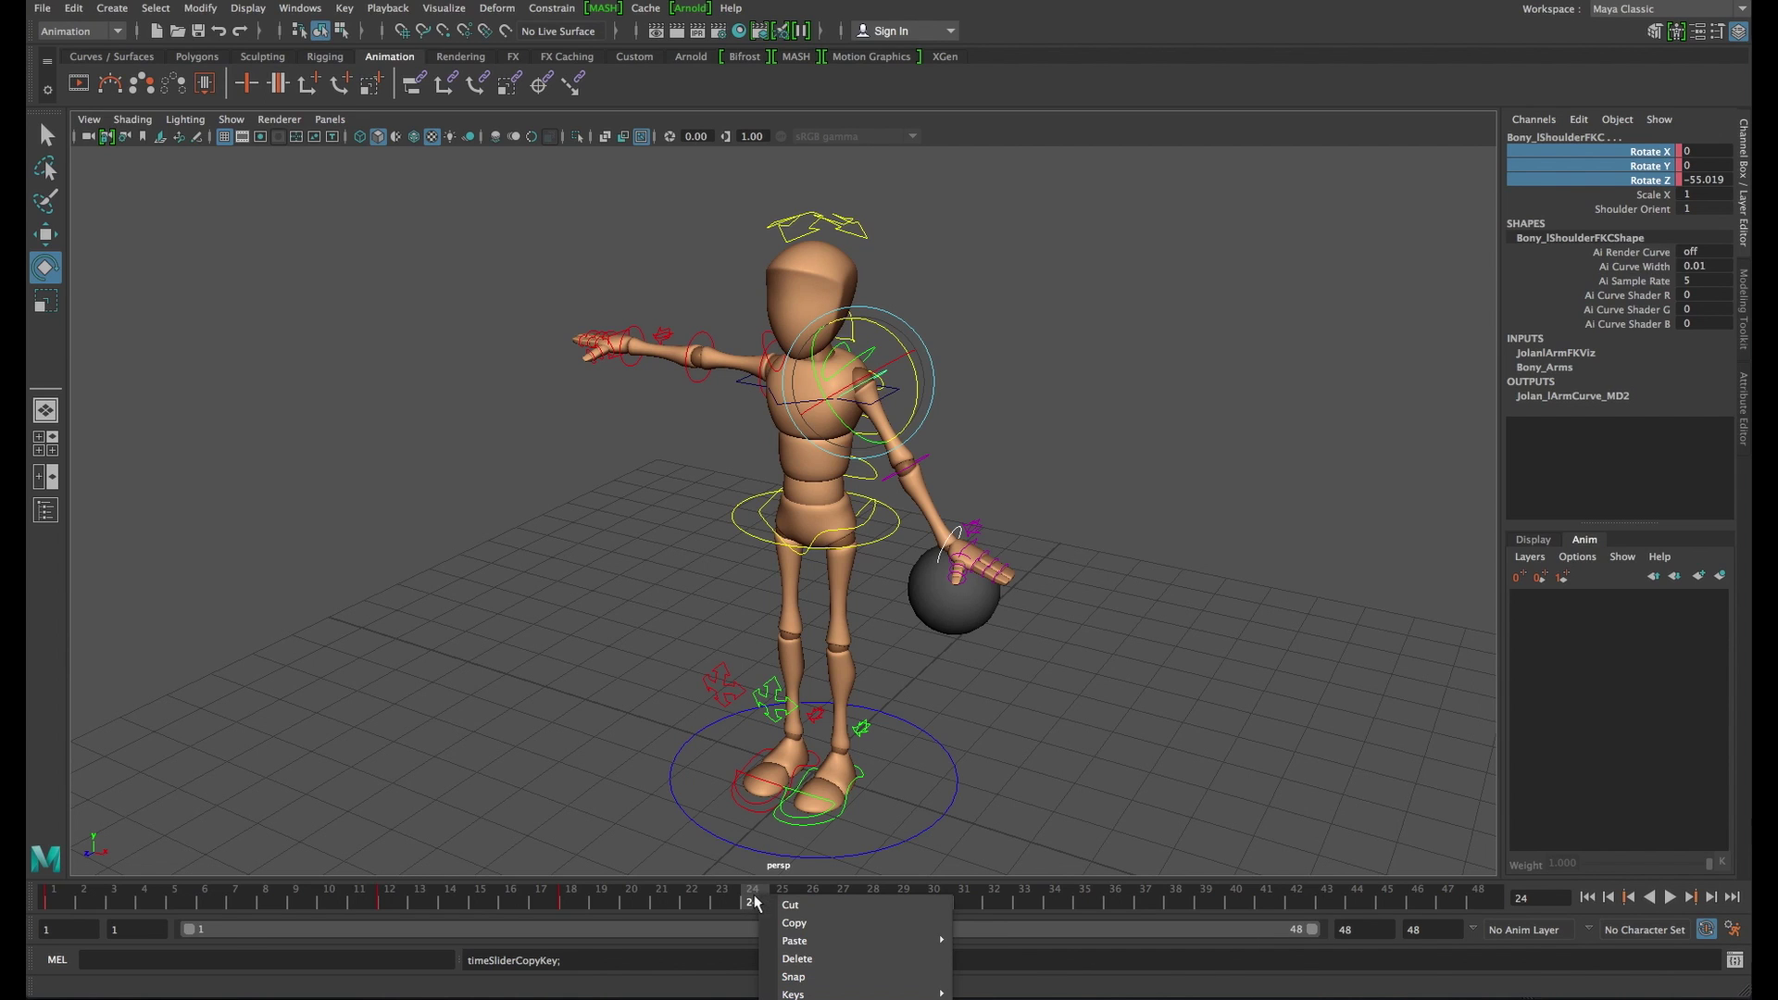
{"action": "mouse_move", "coordinate": [861, 941]}
{"action": "left_click", "coordinate": [989, 956]}
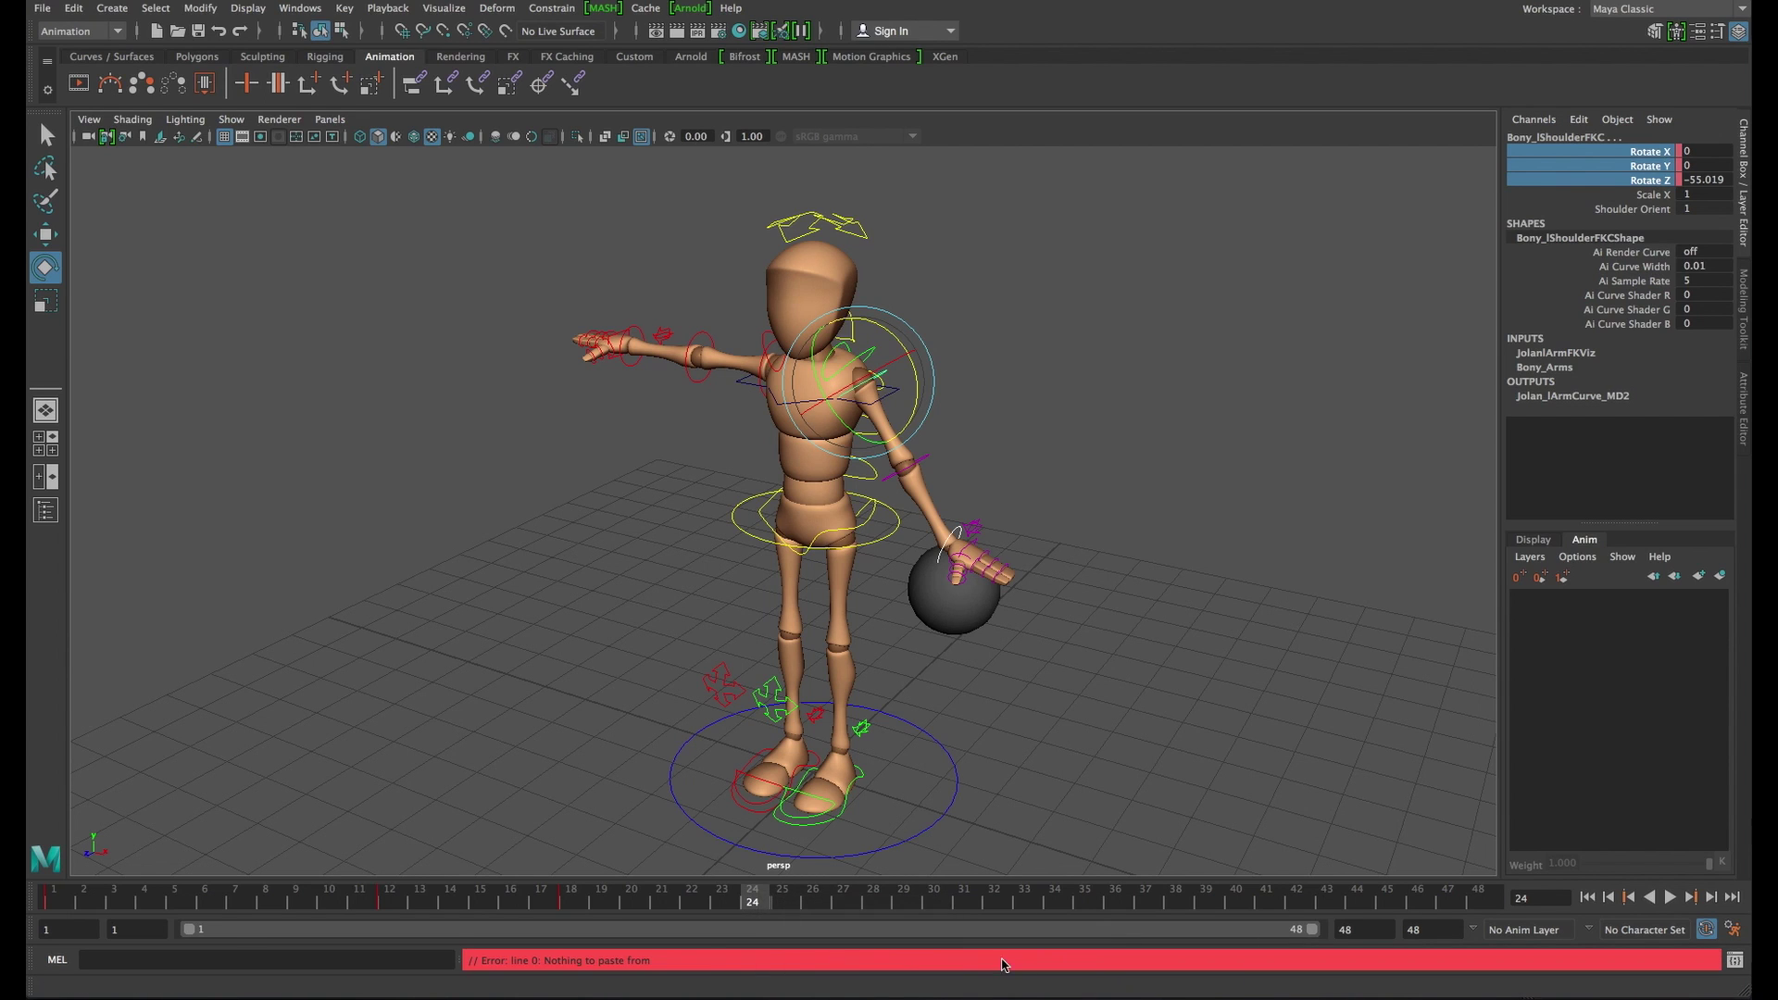
Copy the left shoulder control's frame 1 key, paste it at frame 24 and play back the arm motion
{"action": "left_click", "coordinate": [55, 902]}
{"action": "right_click", "coordinate": [56, 906]}
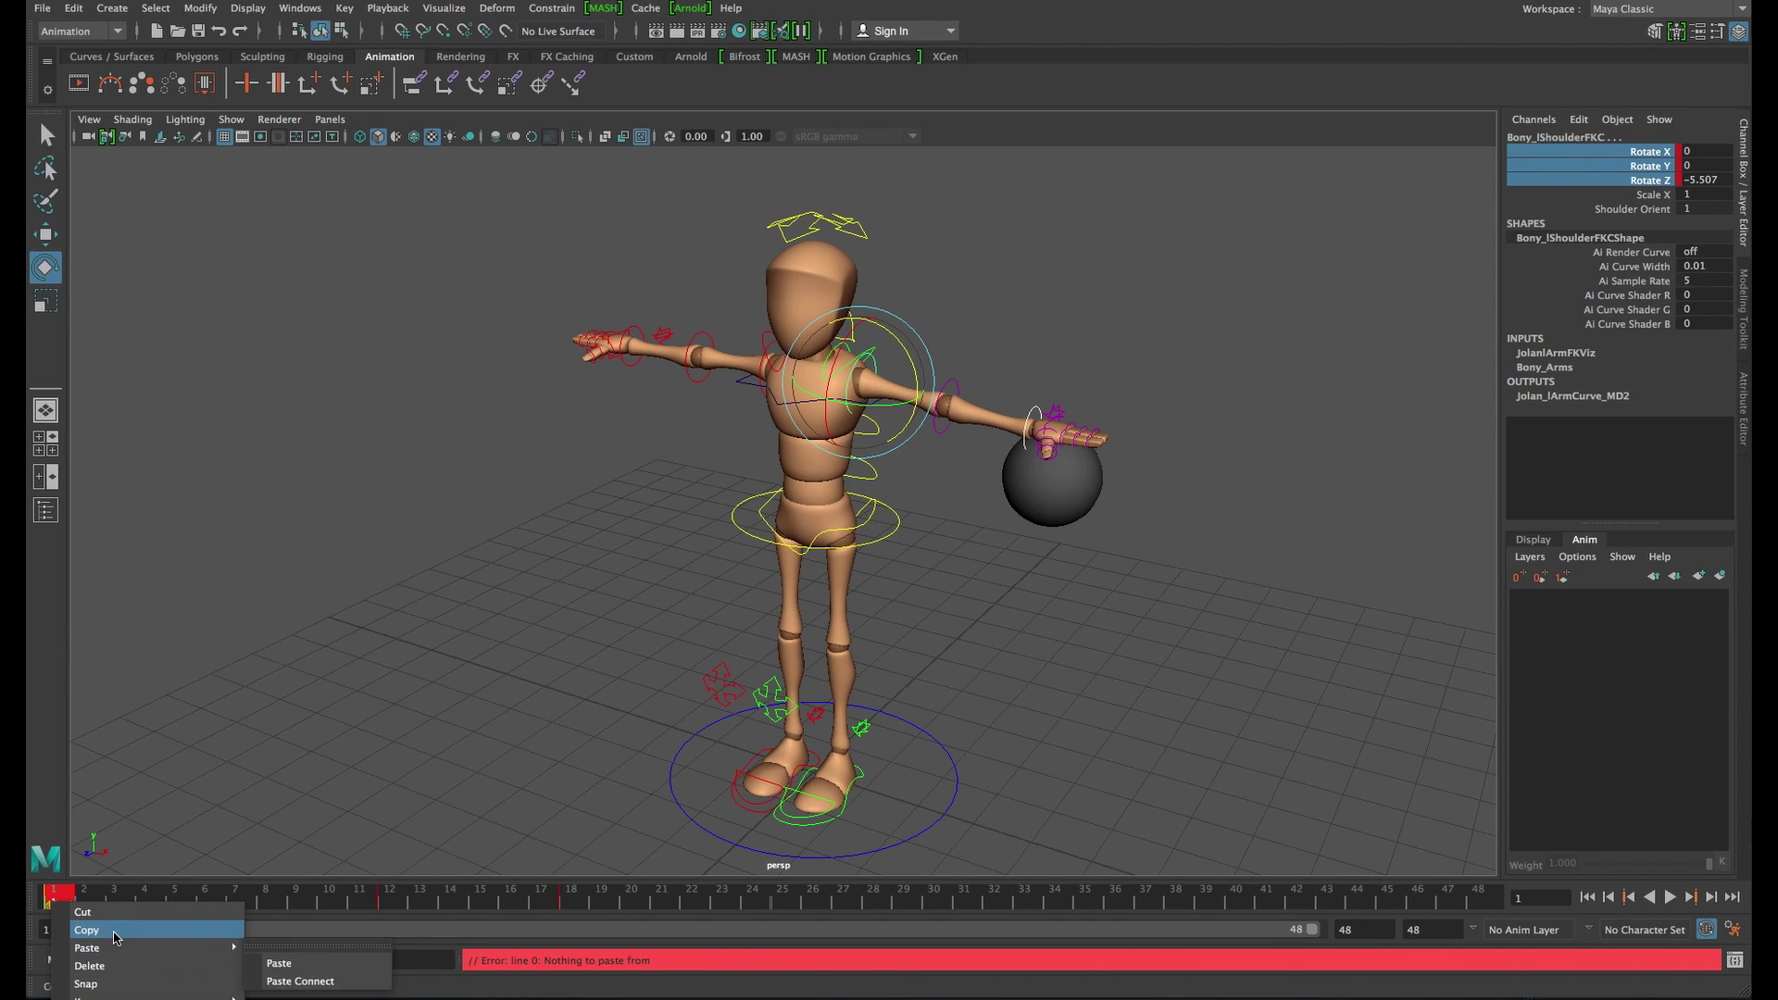
{"action": "left_click", "coordinate": [116, 939]}
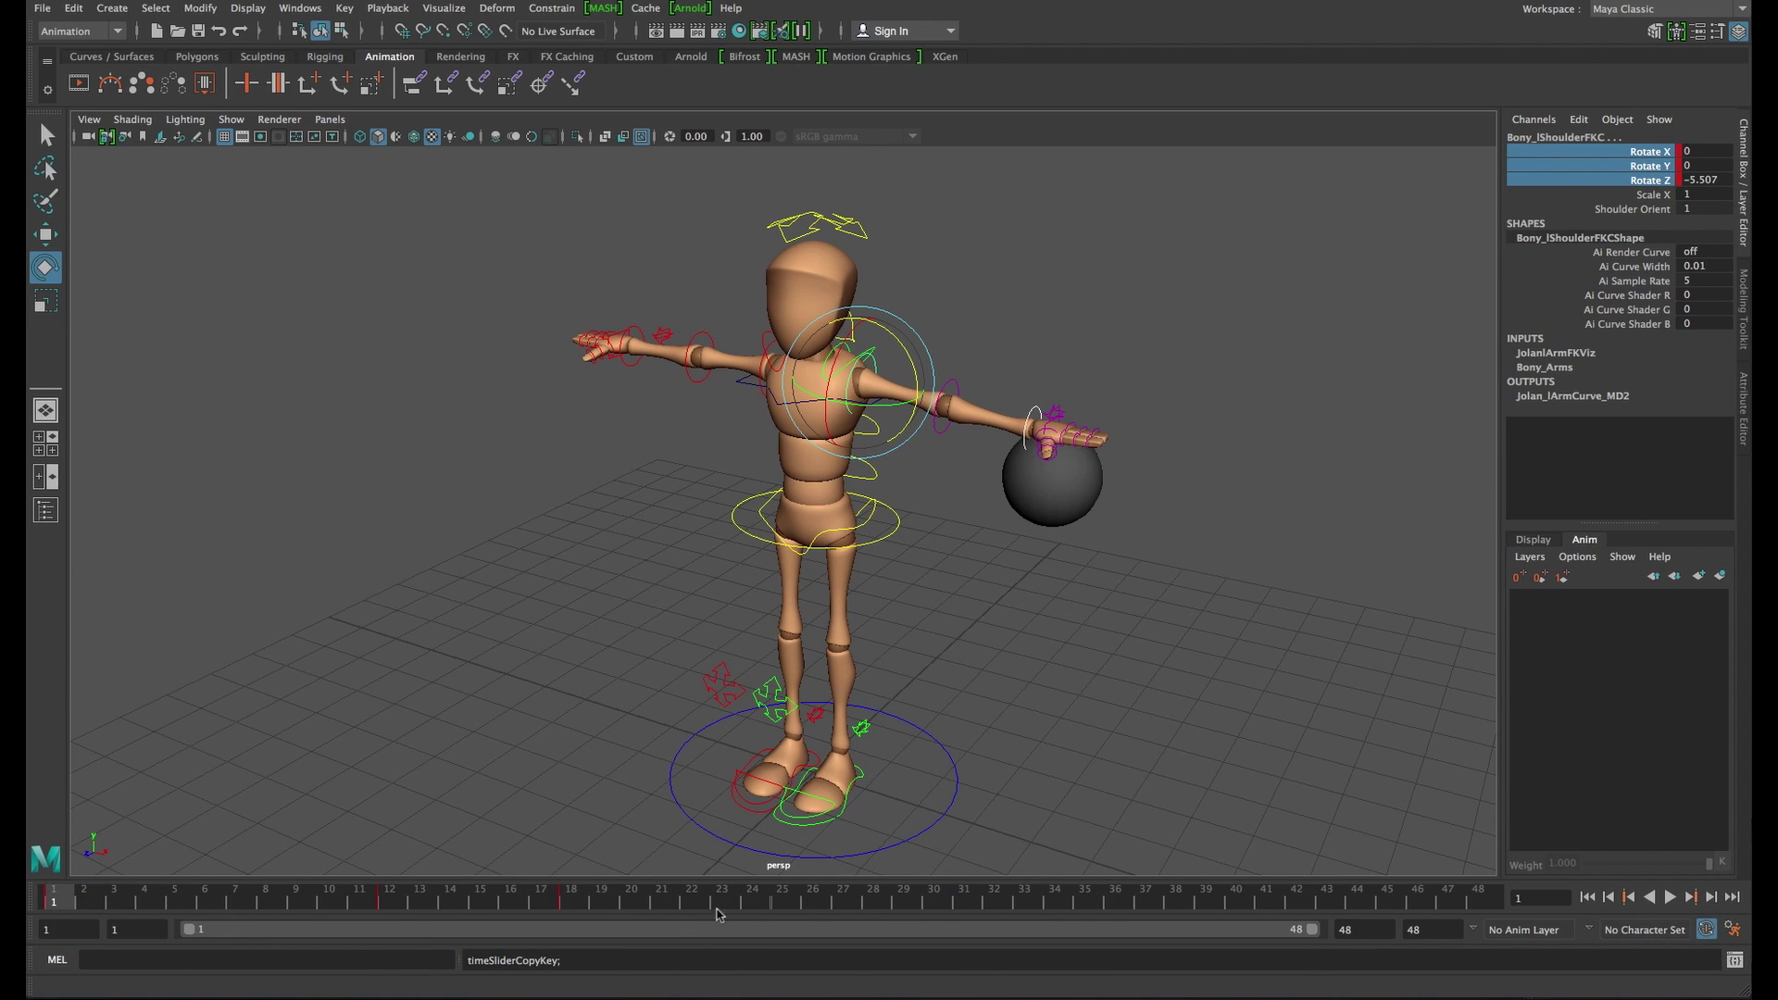
{"action": "left_click", "coordinate": [757, 905]}
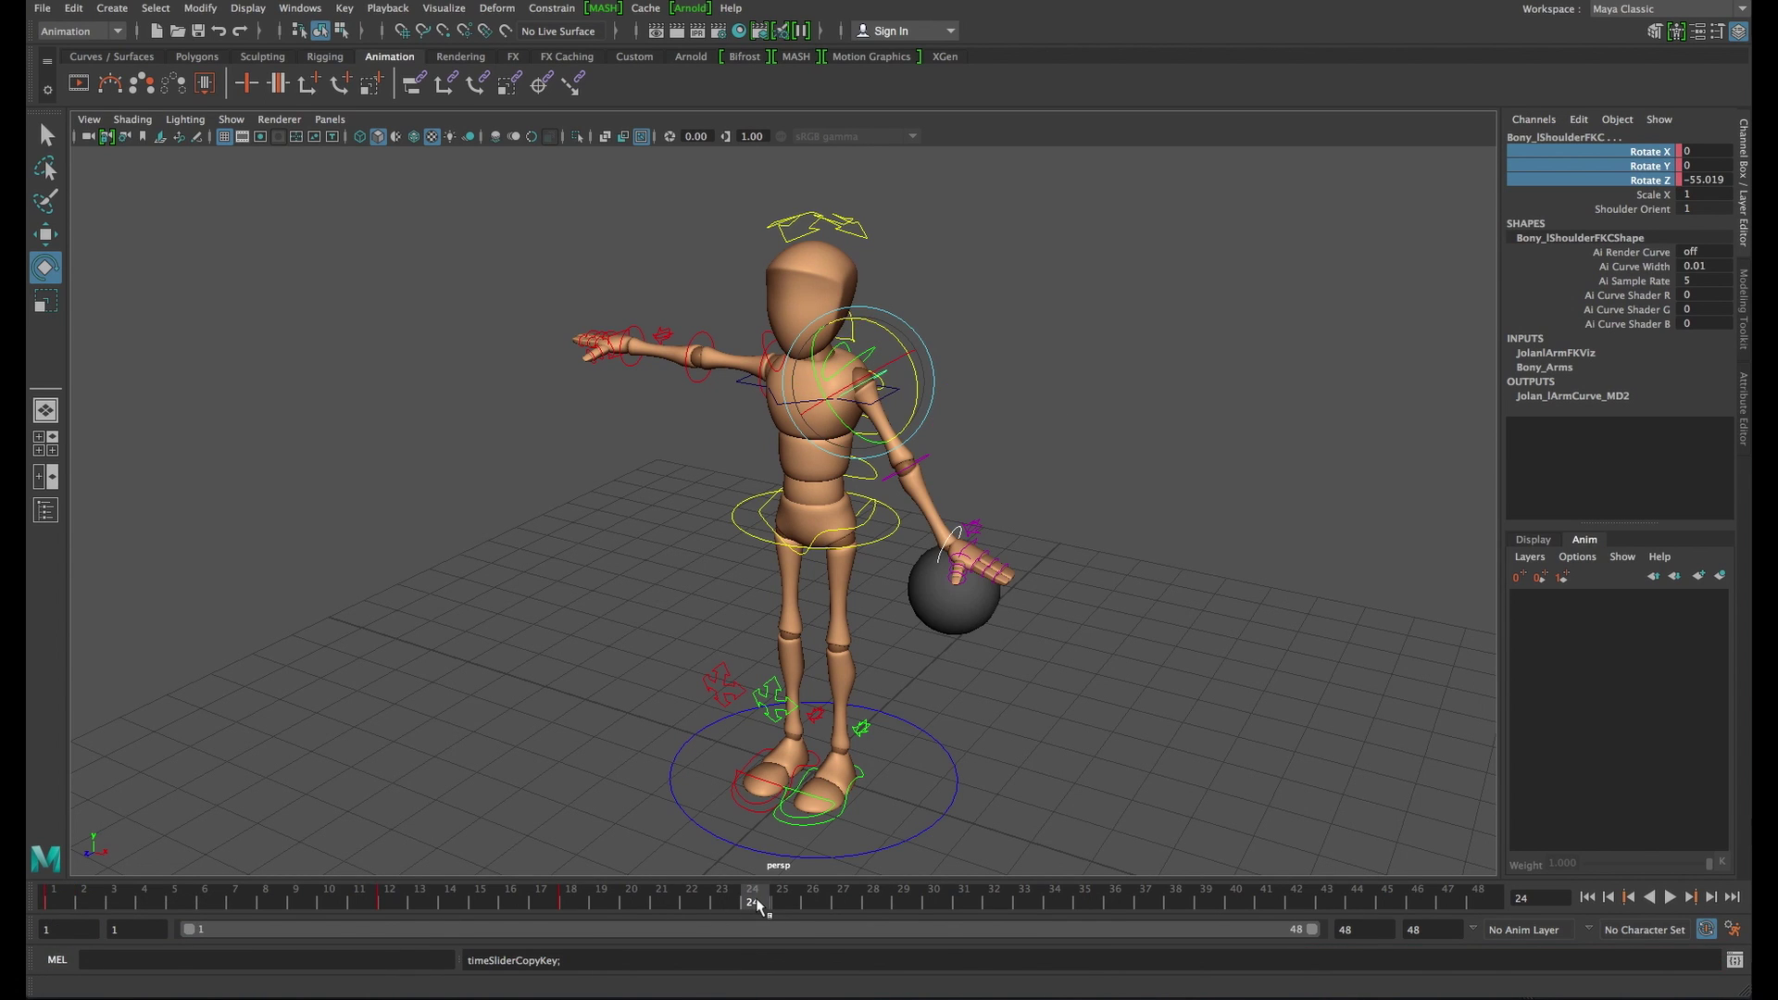
{"action": "right_click", "coordinate": [758, 906]}
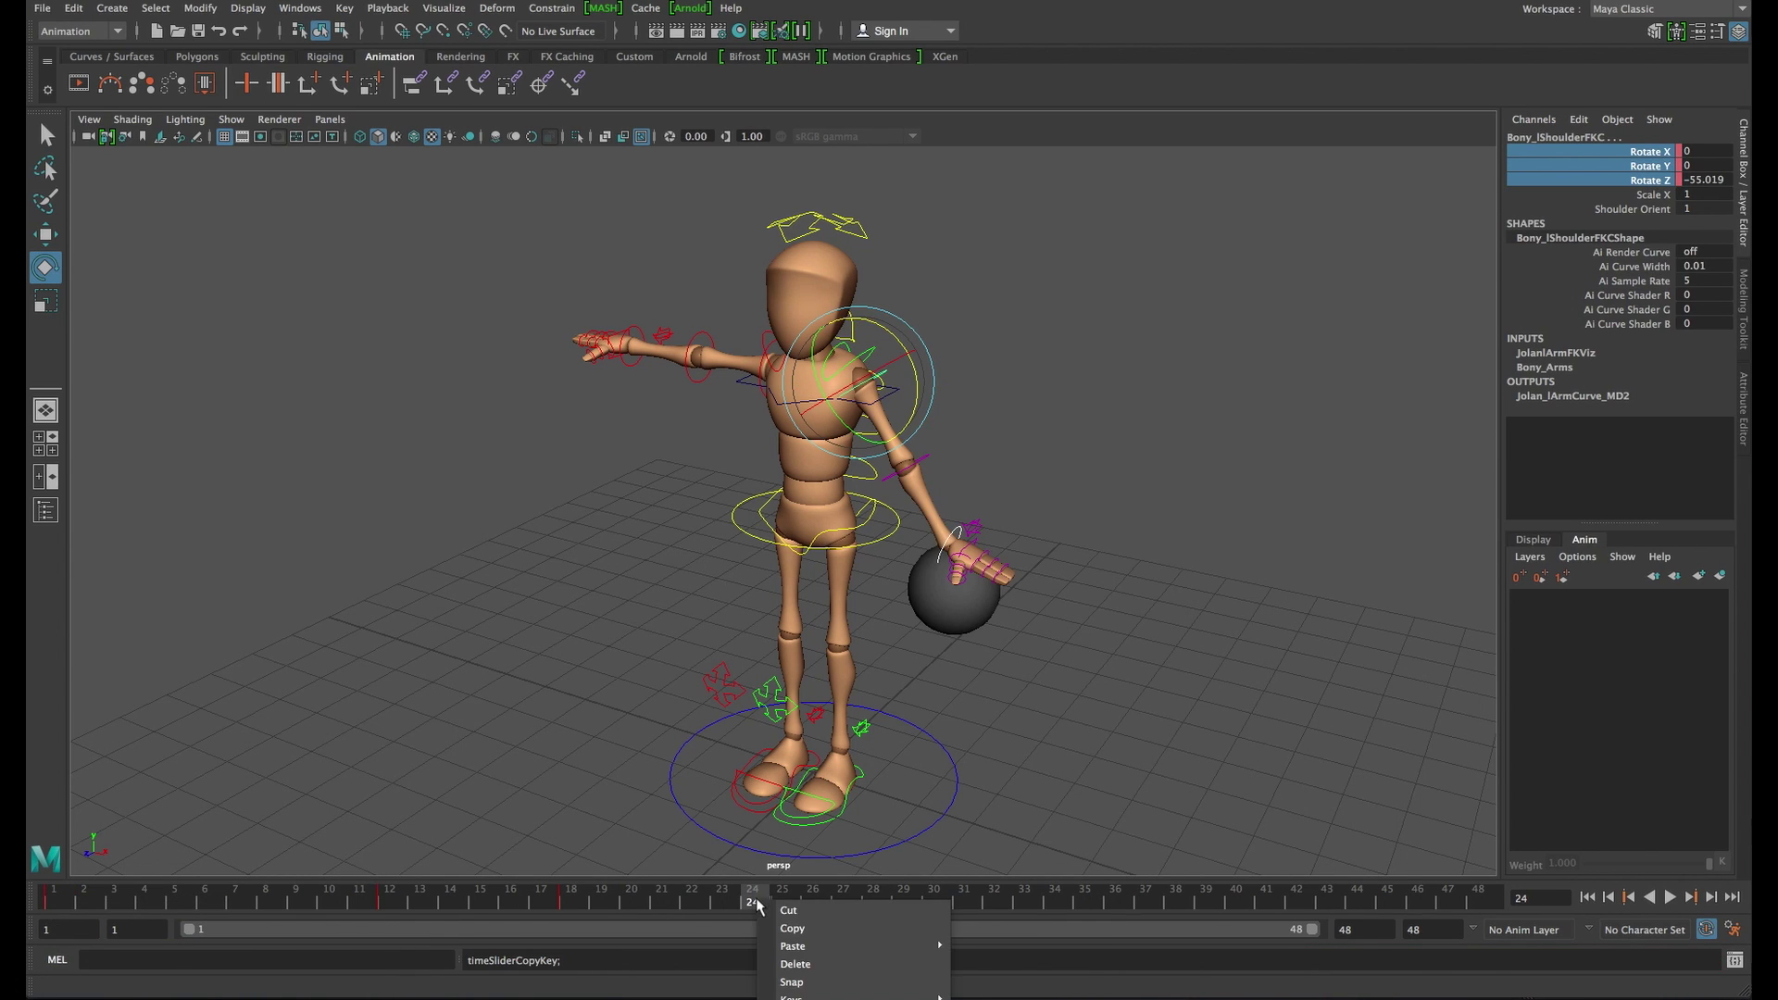
{"action": "mouse_move", "coordinate": [810, 952]}
{"action": "left_click", "coordinate": [977, 961]}
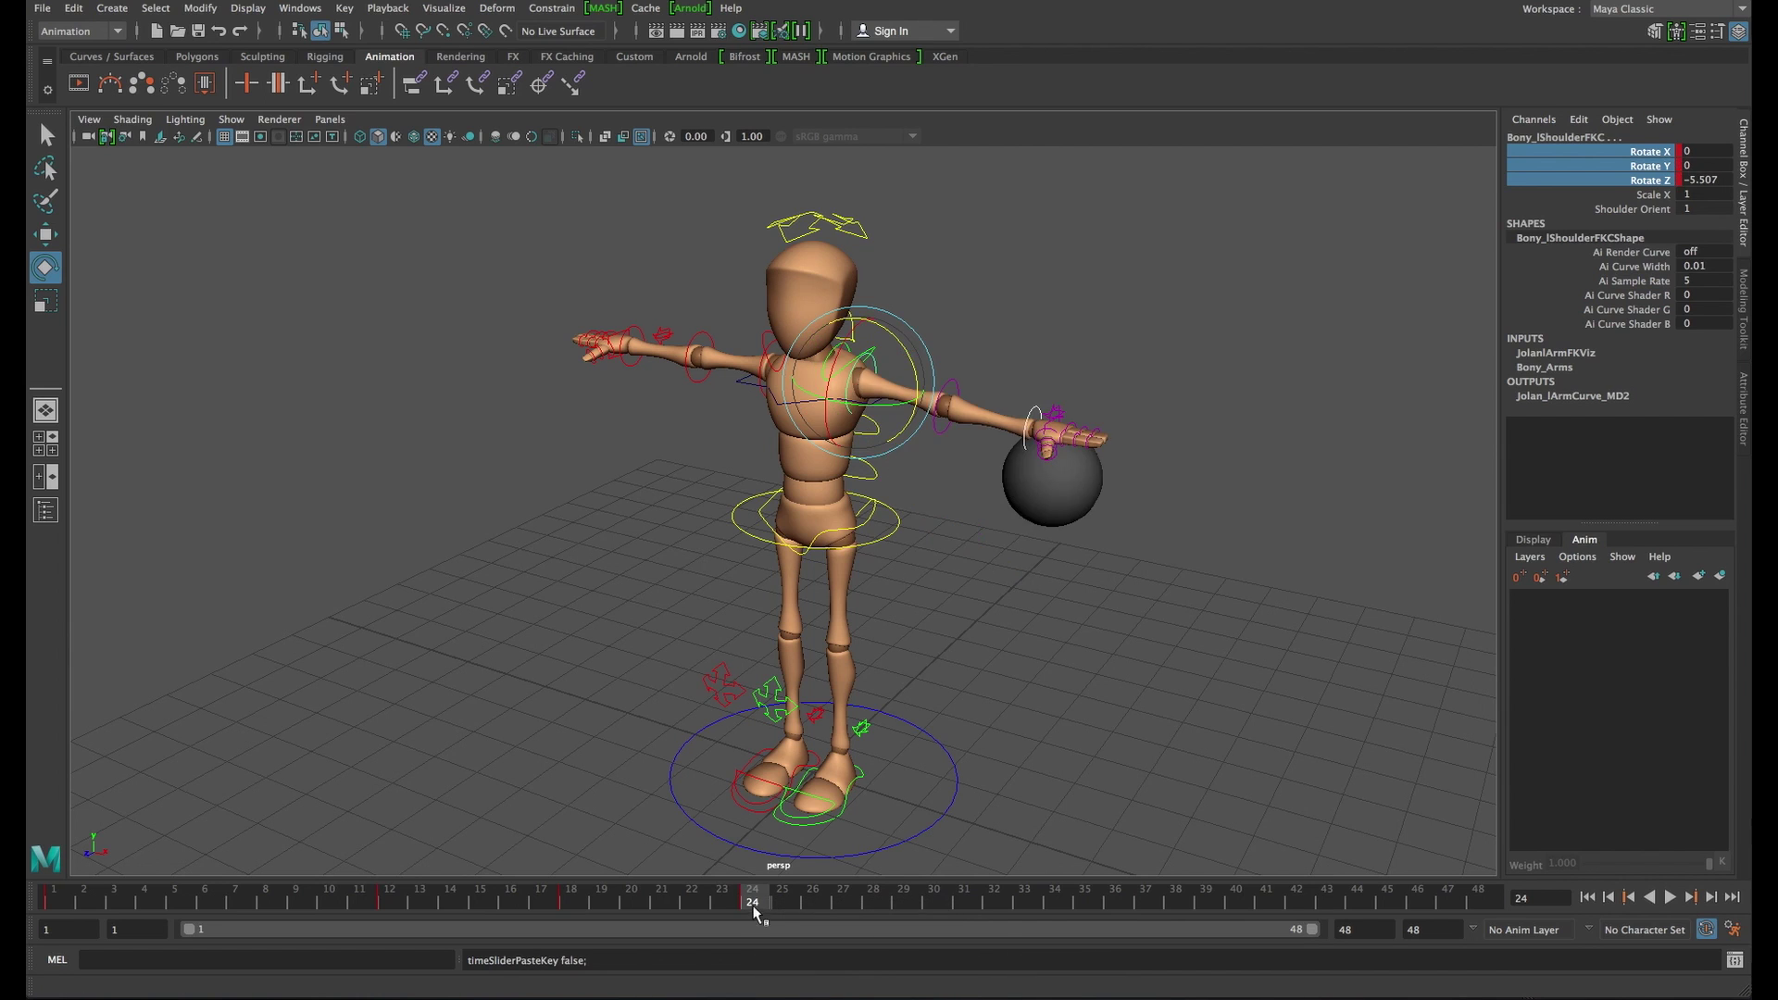
{"action": "key", "text": "alt+v"}
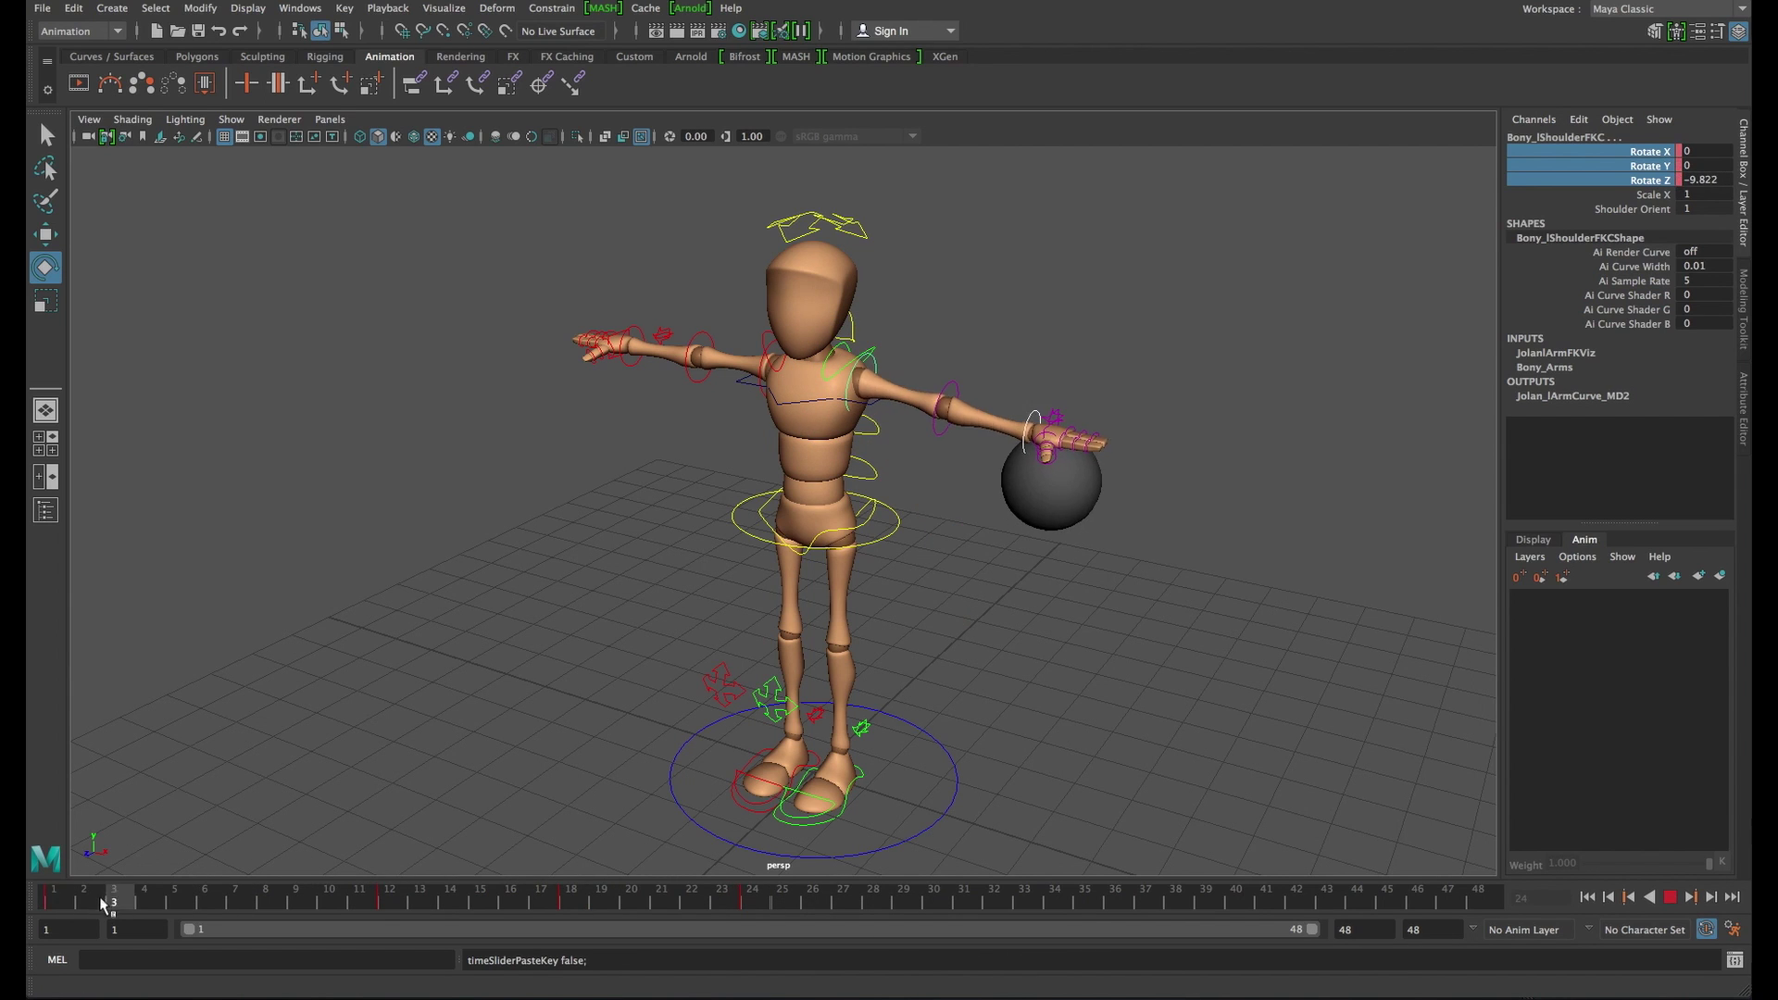
{"action": "key", "text": "alt+v"}
Copy the left shoulder control's keys from frames 11 to 24, paste them starting at frame 27 and play the result
{"action": "left_click_drag", "start_coordinate": [397, 915], "coordinate": [765, 922], "text": "shift"}
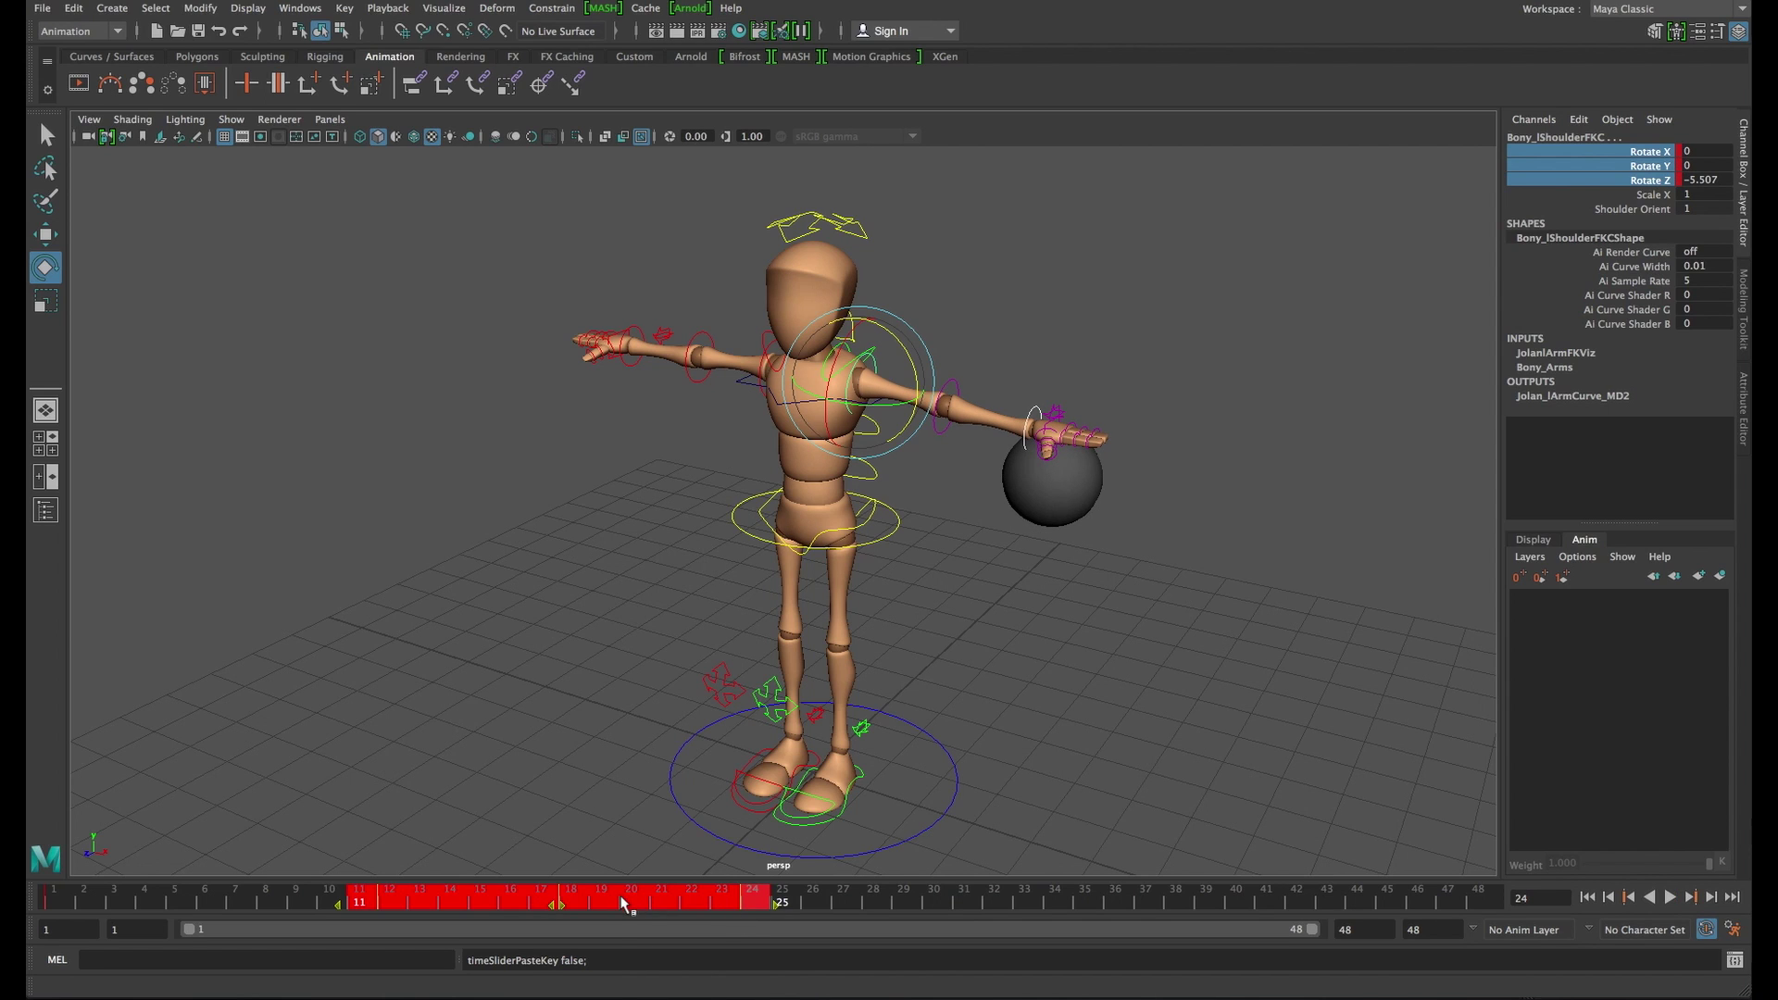
{"action": "right_click", "coordinate": [623, 904]}
{"action": "left_click", "coordinate": [667, 928]}
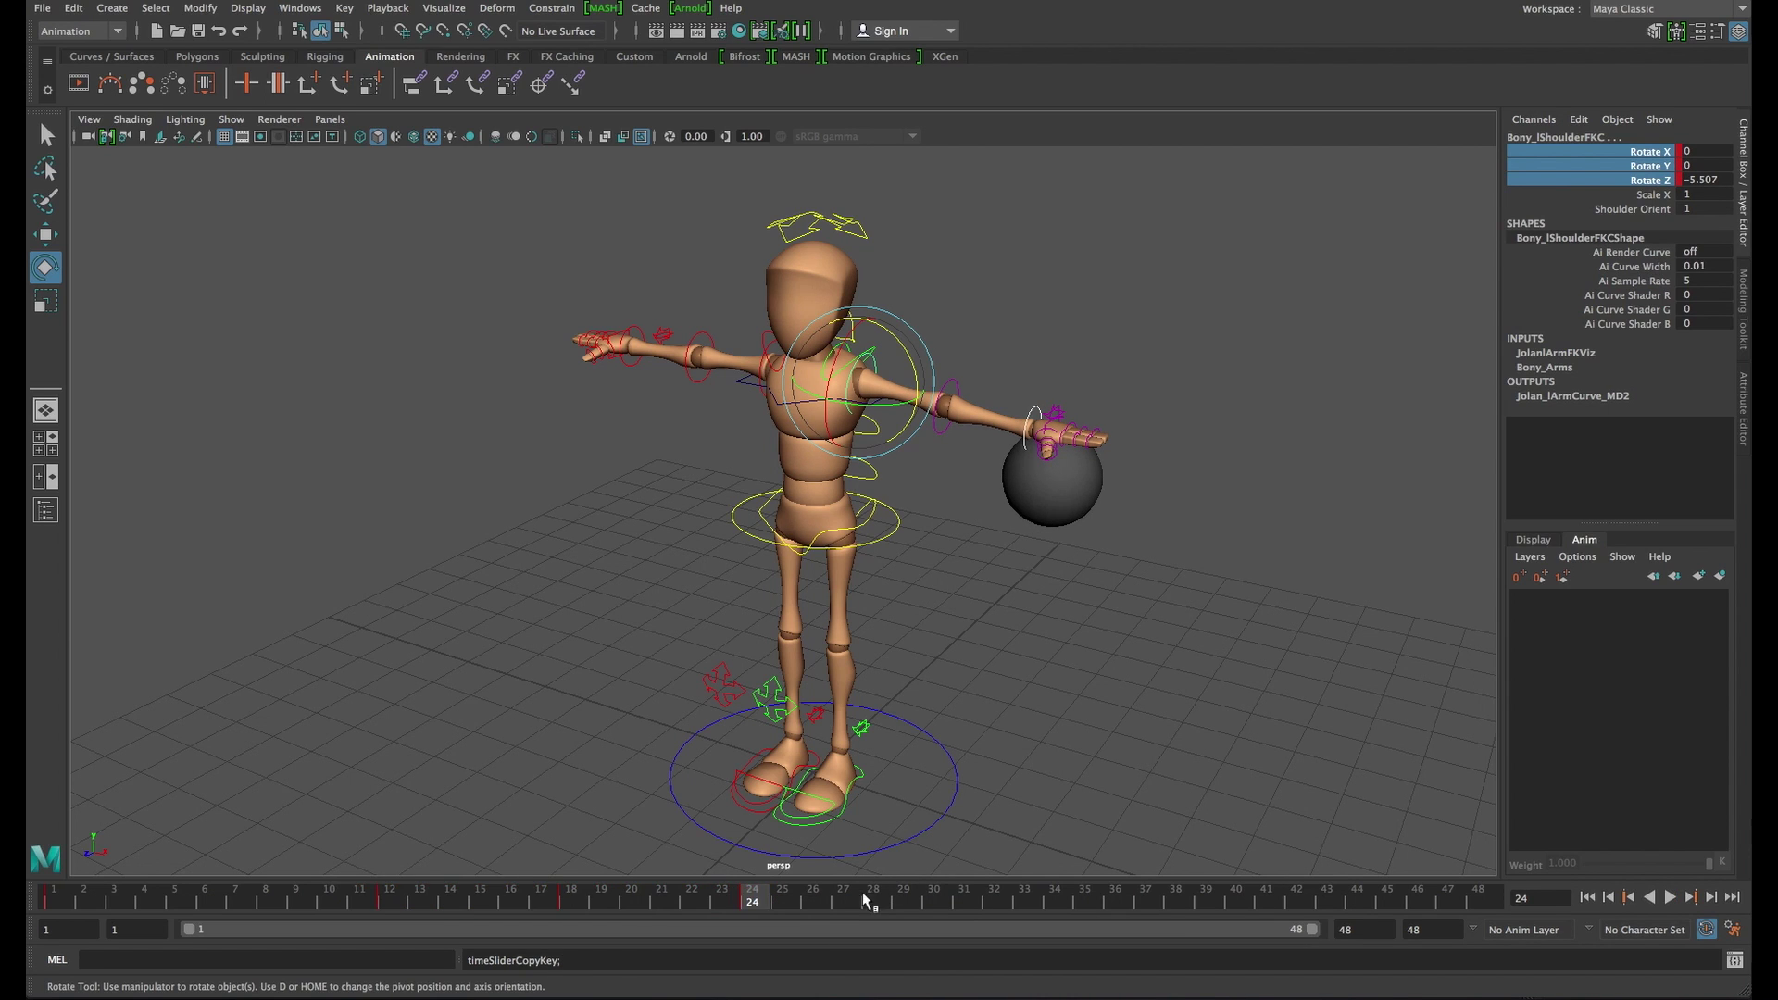
{"action": "left_click", "coordinate": [859, 905]}
{"action": "right_click", "coordinate": [845, 903]}
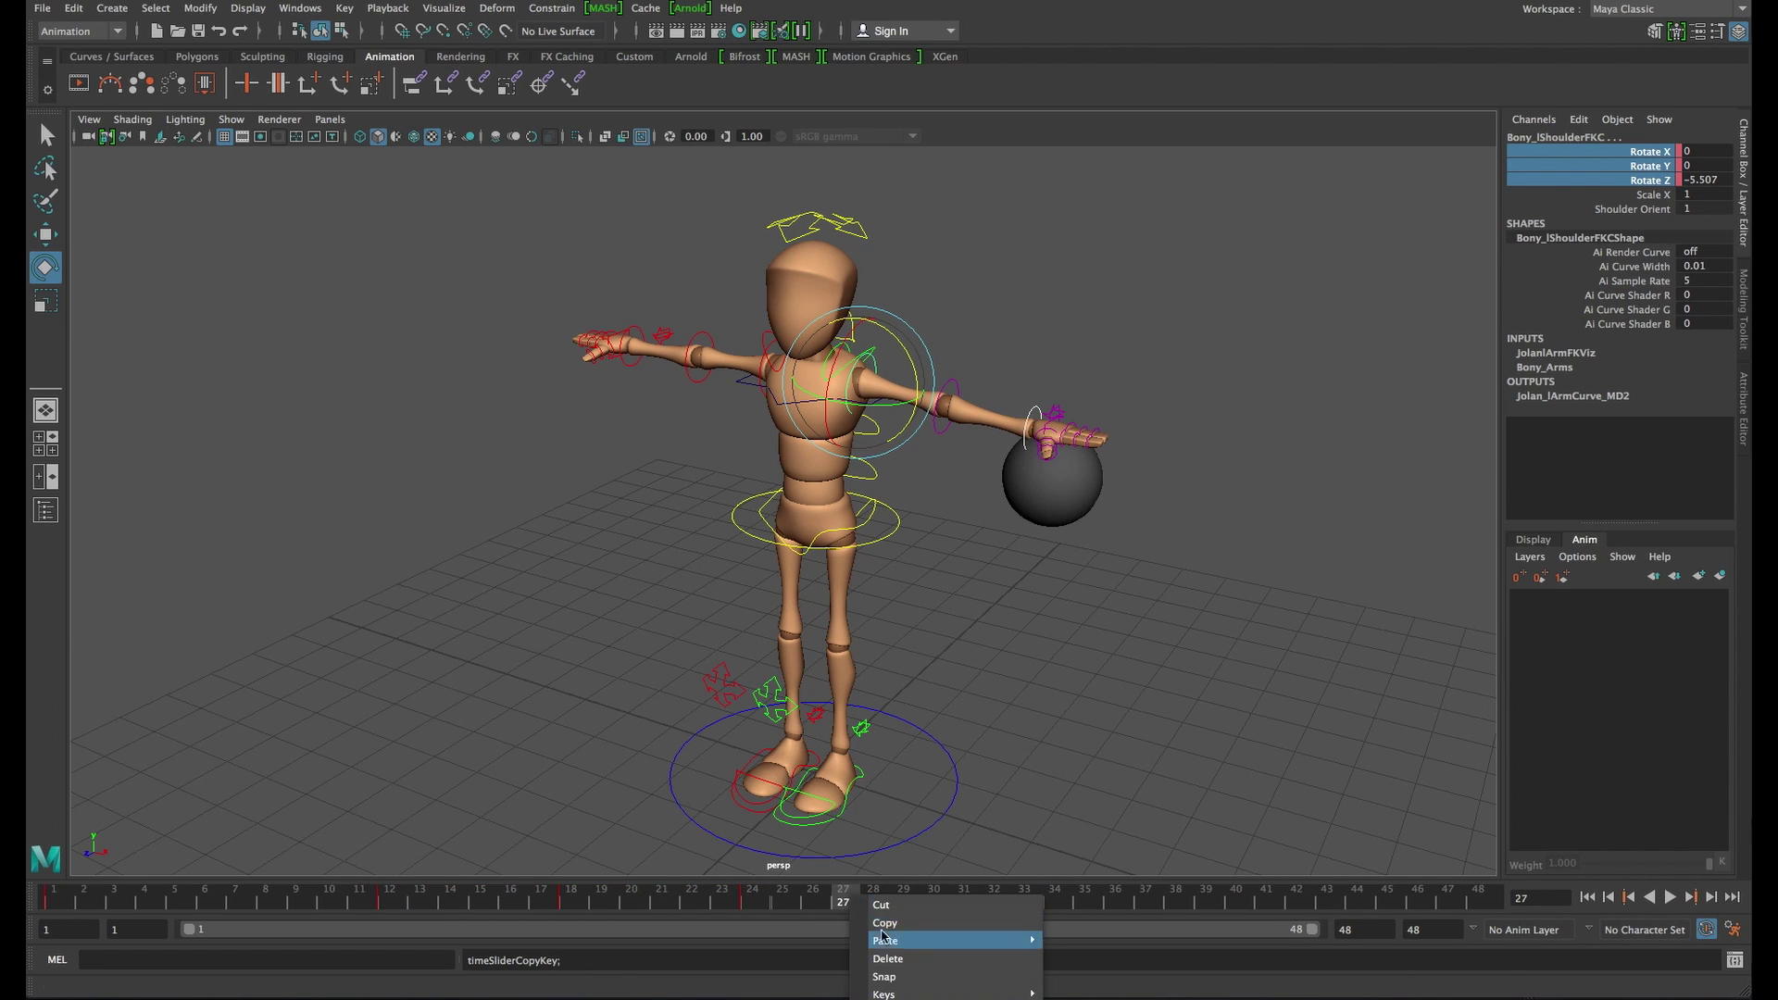
{"action": "mouse_move", "coordinate": [1019, 940]}
{"action": "left_click", "coordinate": [1093, 963]}
{"action": "key", "text": "alt+v"}
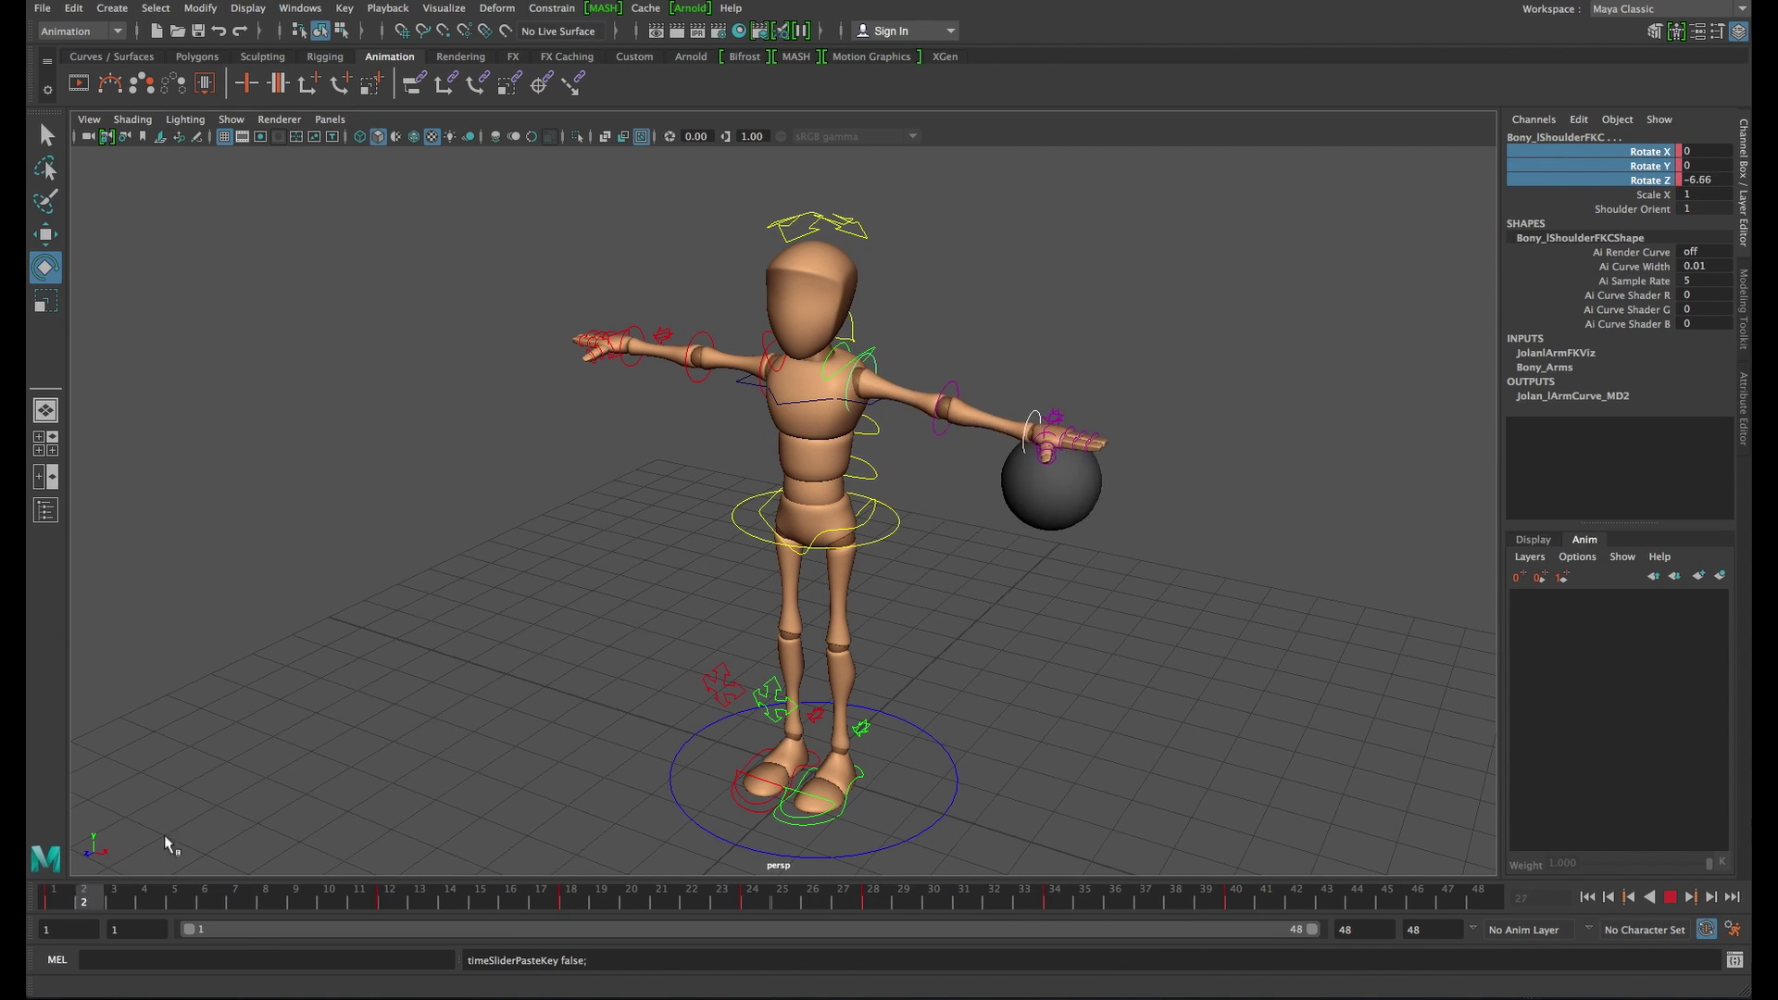
Select the sphere and key its translate, rotate and scale channels at frame 12, where the arm is lowered
{"action": "left_click", "coordinate": [387, 895]}
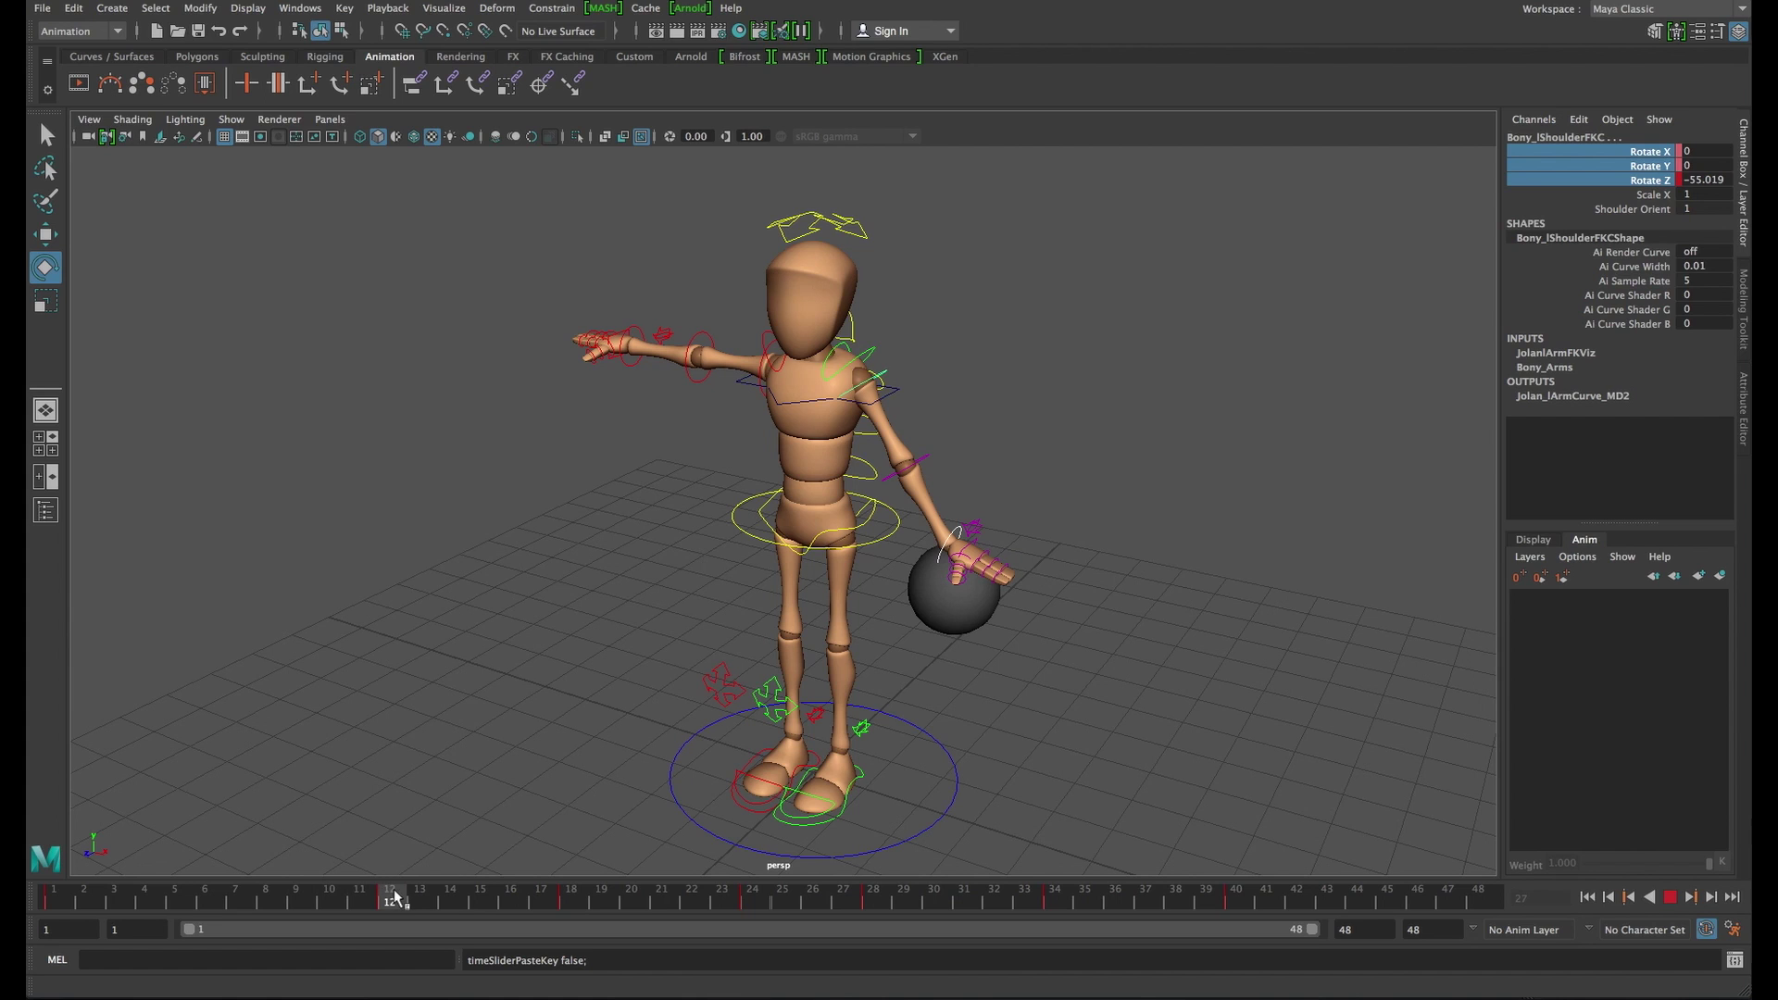
{"action": "left_click", "coordinate": [963, 613]}
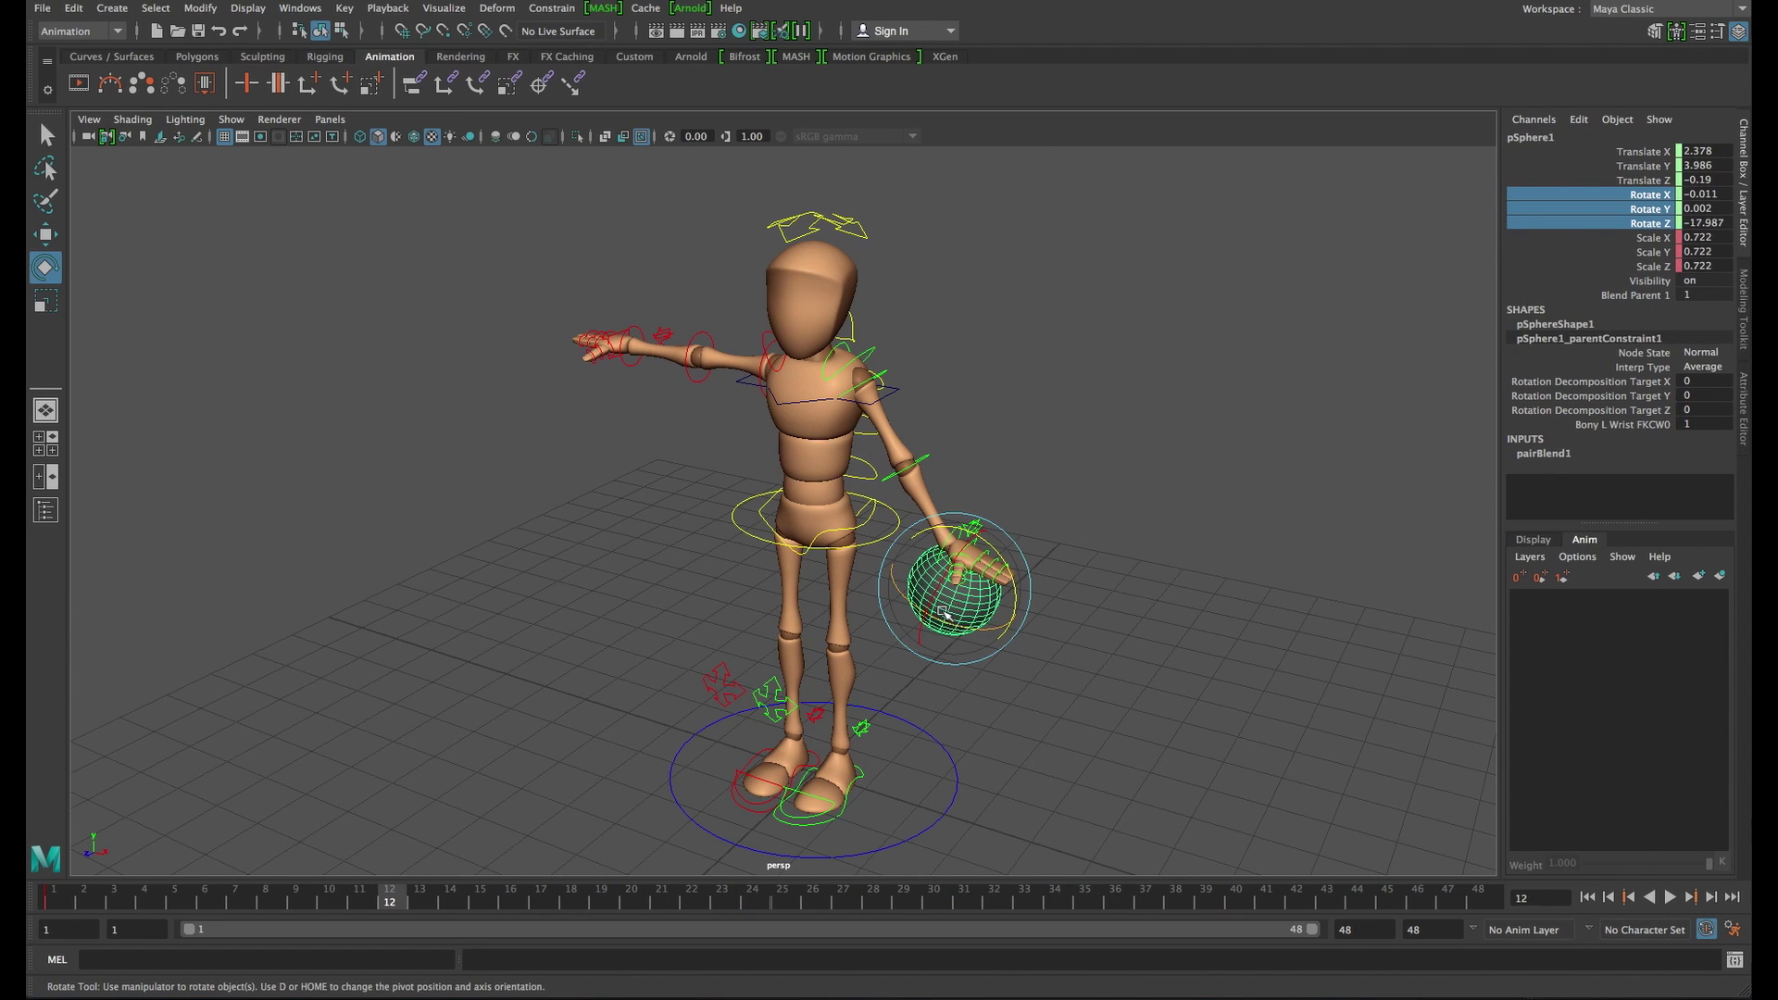
{"action": "key", "text": "w"}
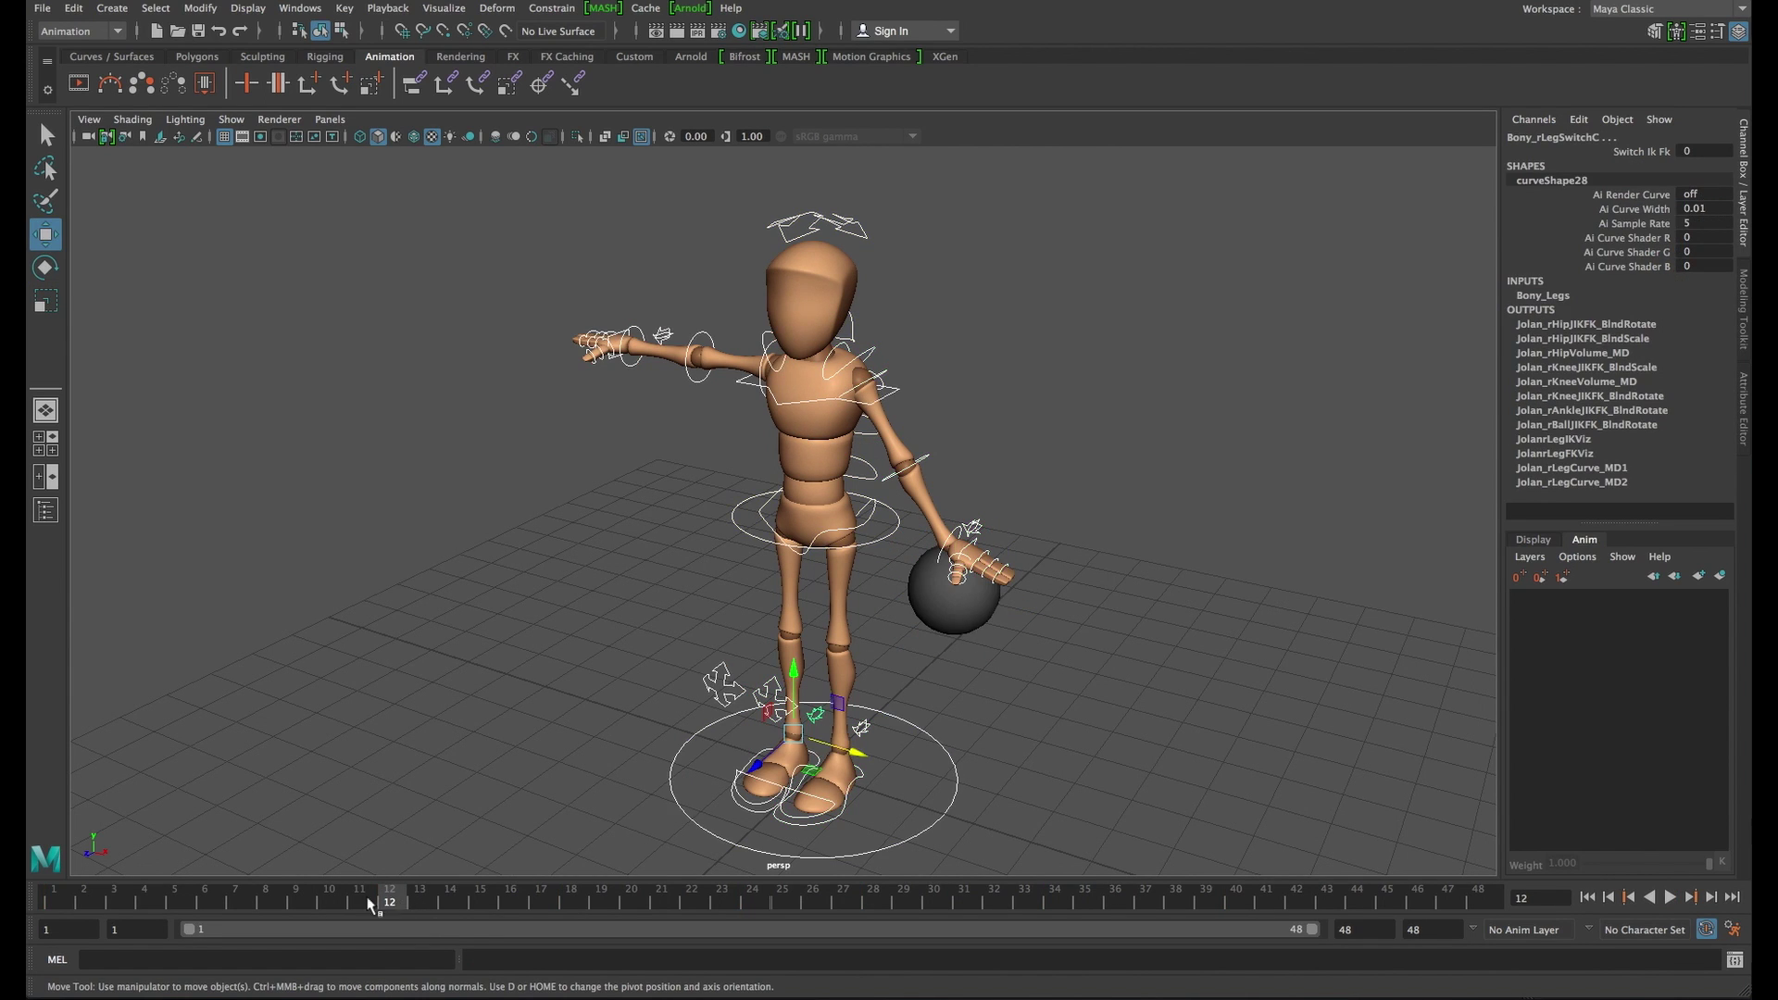
{"action": "left_click_drag", "start_coordinate": [368, 905], "coordinate": [296, 894]}
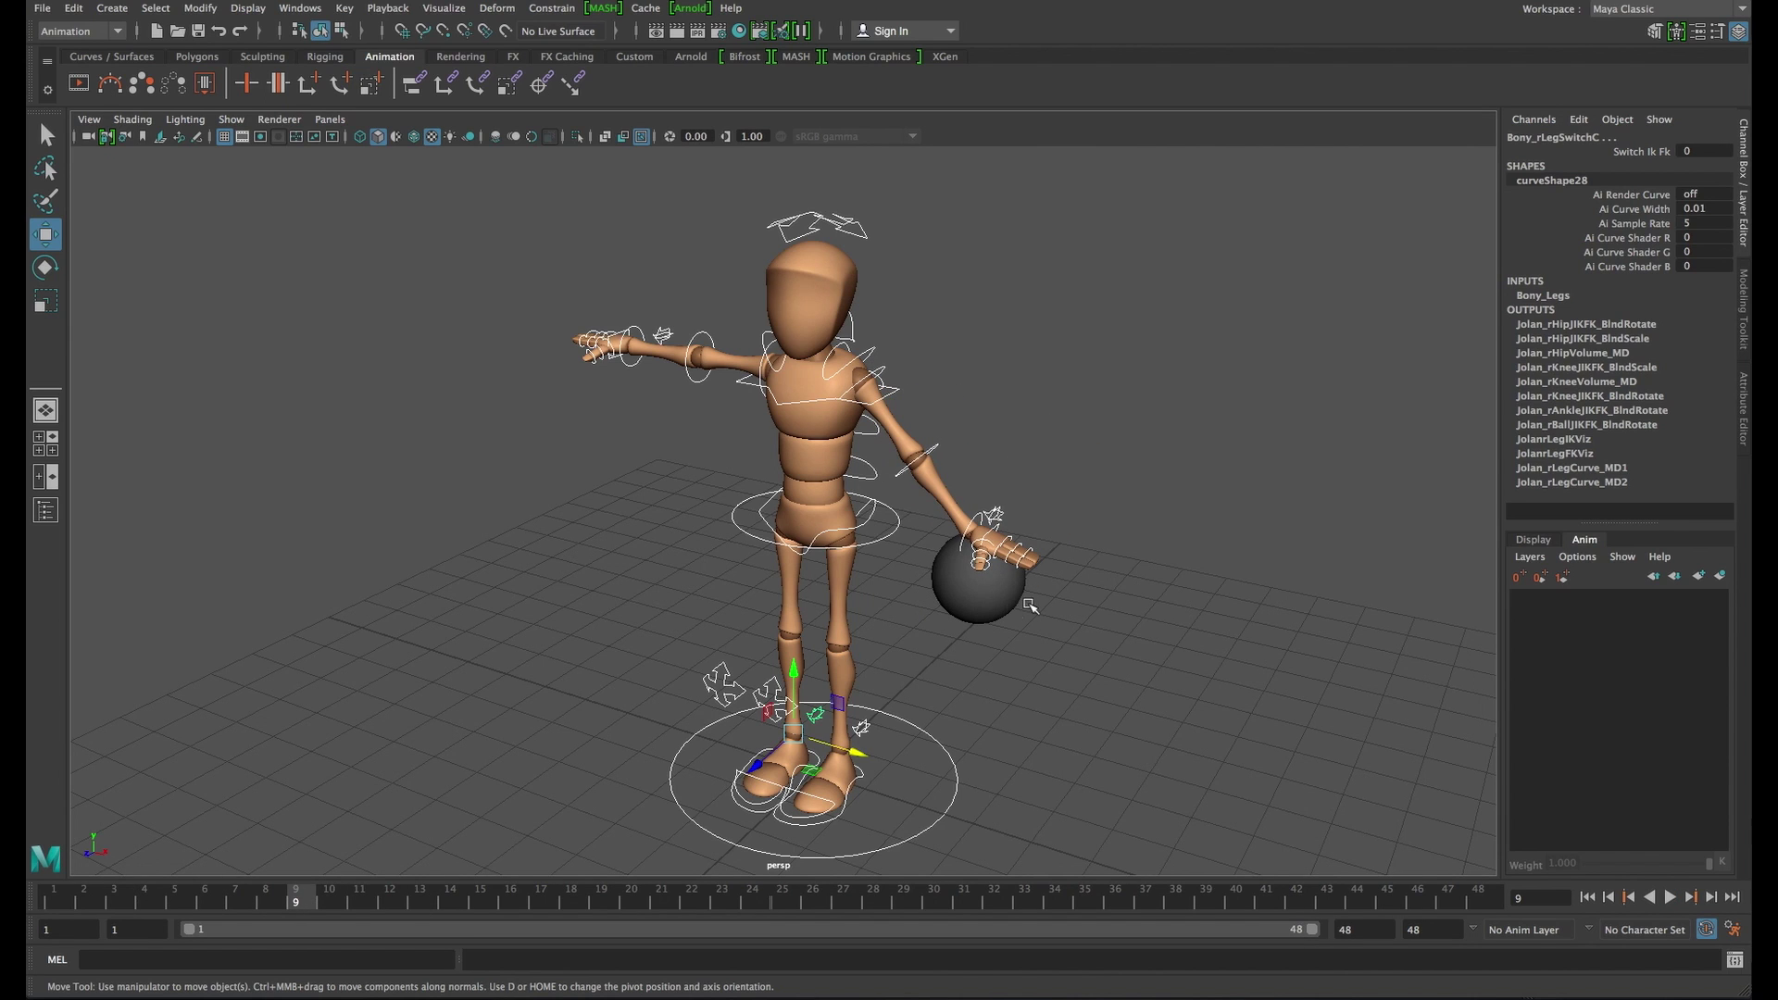
{"action": "left_click", "coordinate": [1000, 595]}
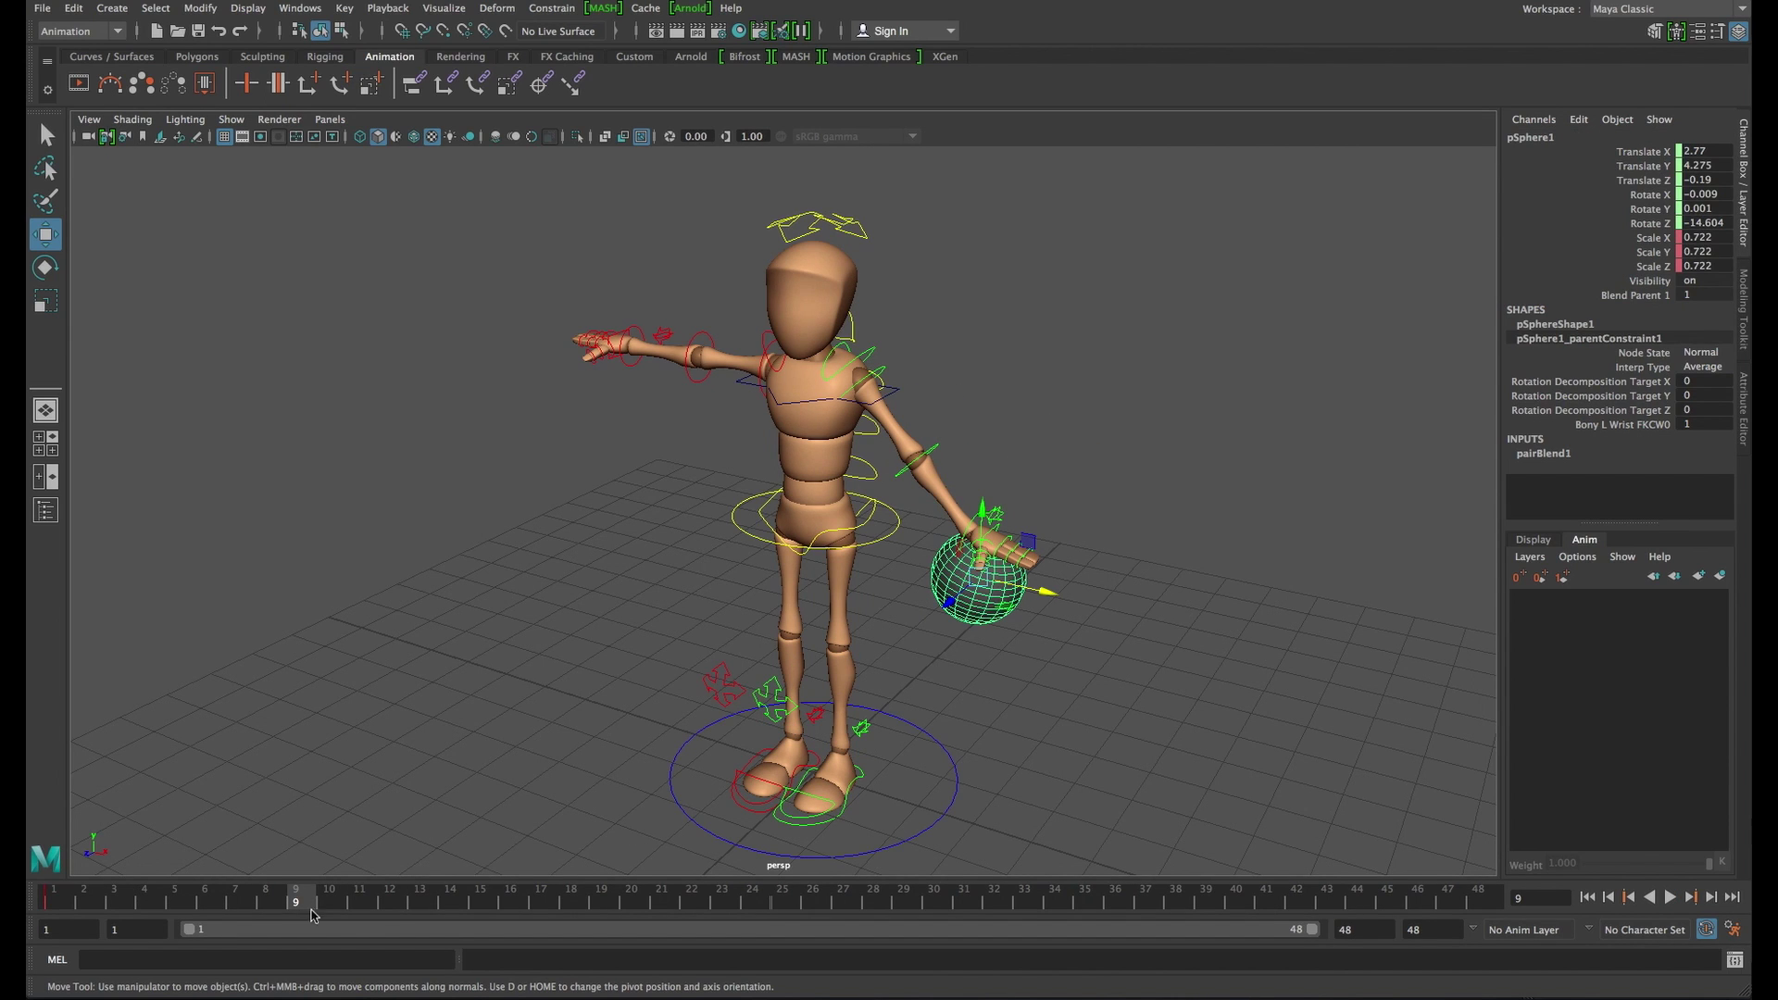
{"action": "left_click_drag", "start_coordinate": [324, 908], "coordinate": [389, 915]}
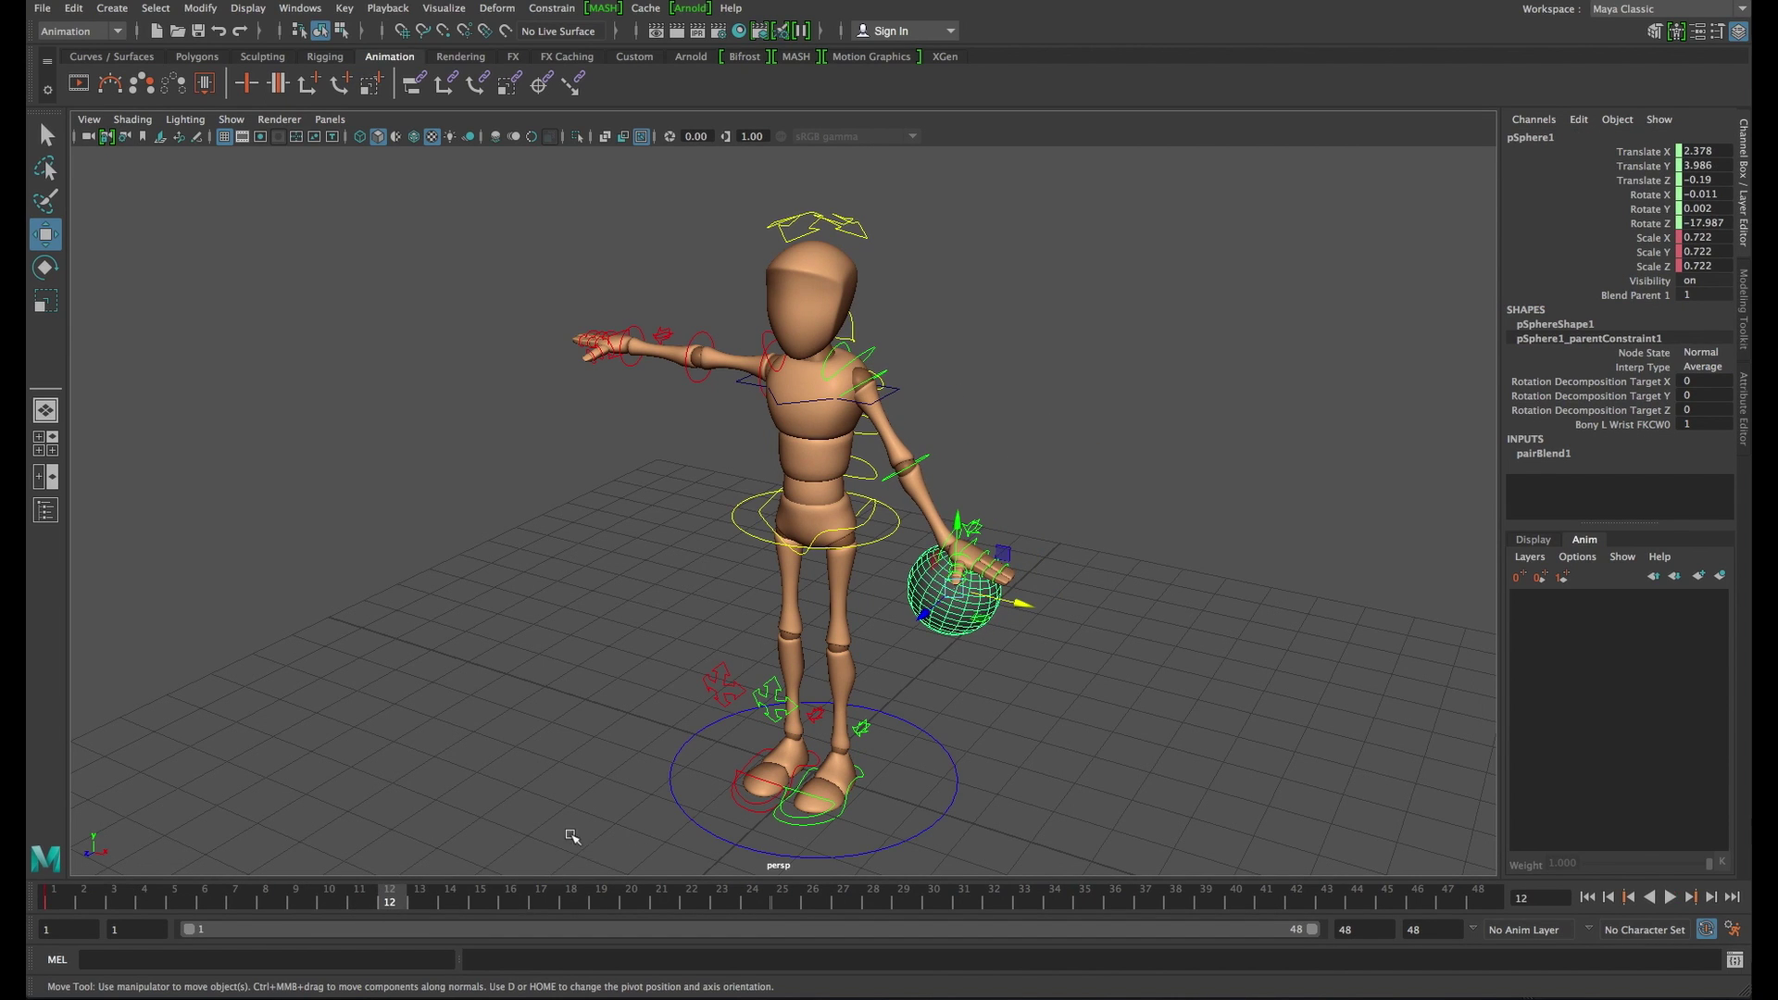
{"action": "left_click", "coordinate": [1649, 152]}
{"action": "left_click", "coordinate": [1655, 267], "text": "shift"}
{"action": "right_click", "coordinate": [1600, 185]}
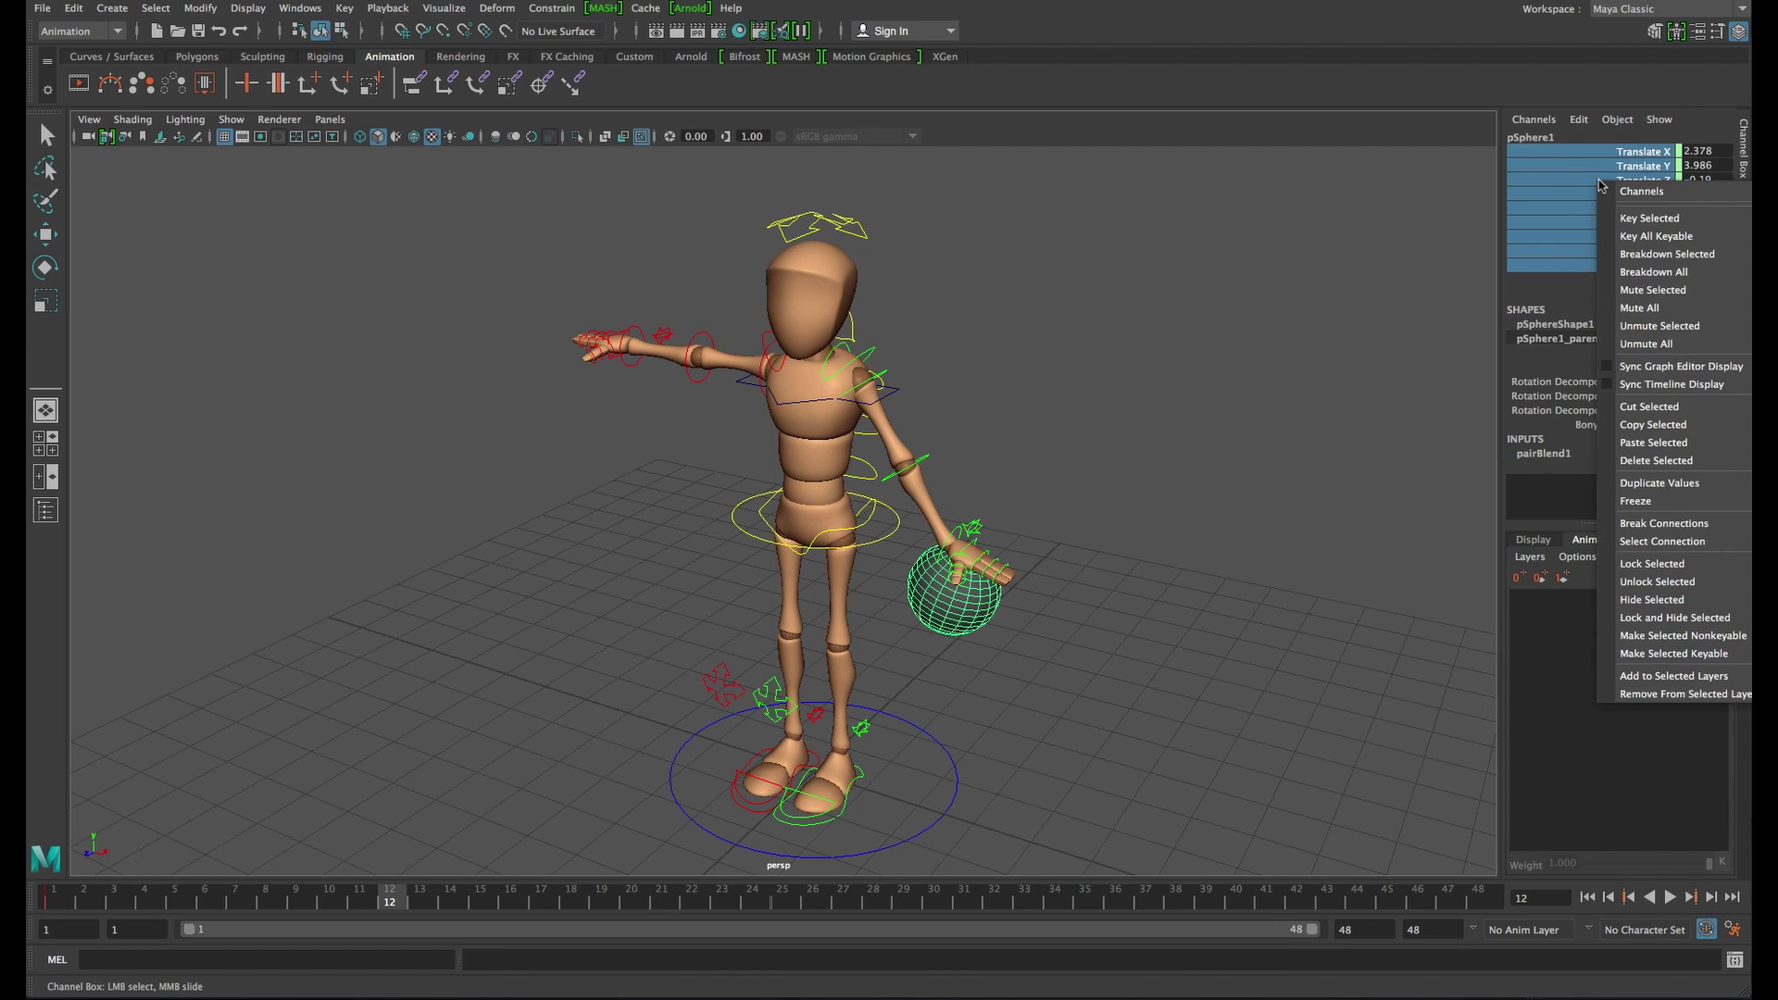
{"action": "left_click", "coordinate": [1635, 227]}
Key the sphere's Blend Parent 1 at 1 on frame 12 and at 0 on frame 13
{"action": "left_click", "coordinate": [1650, 297]}
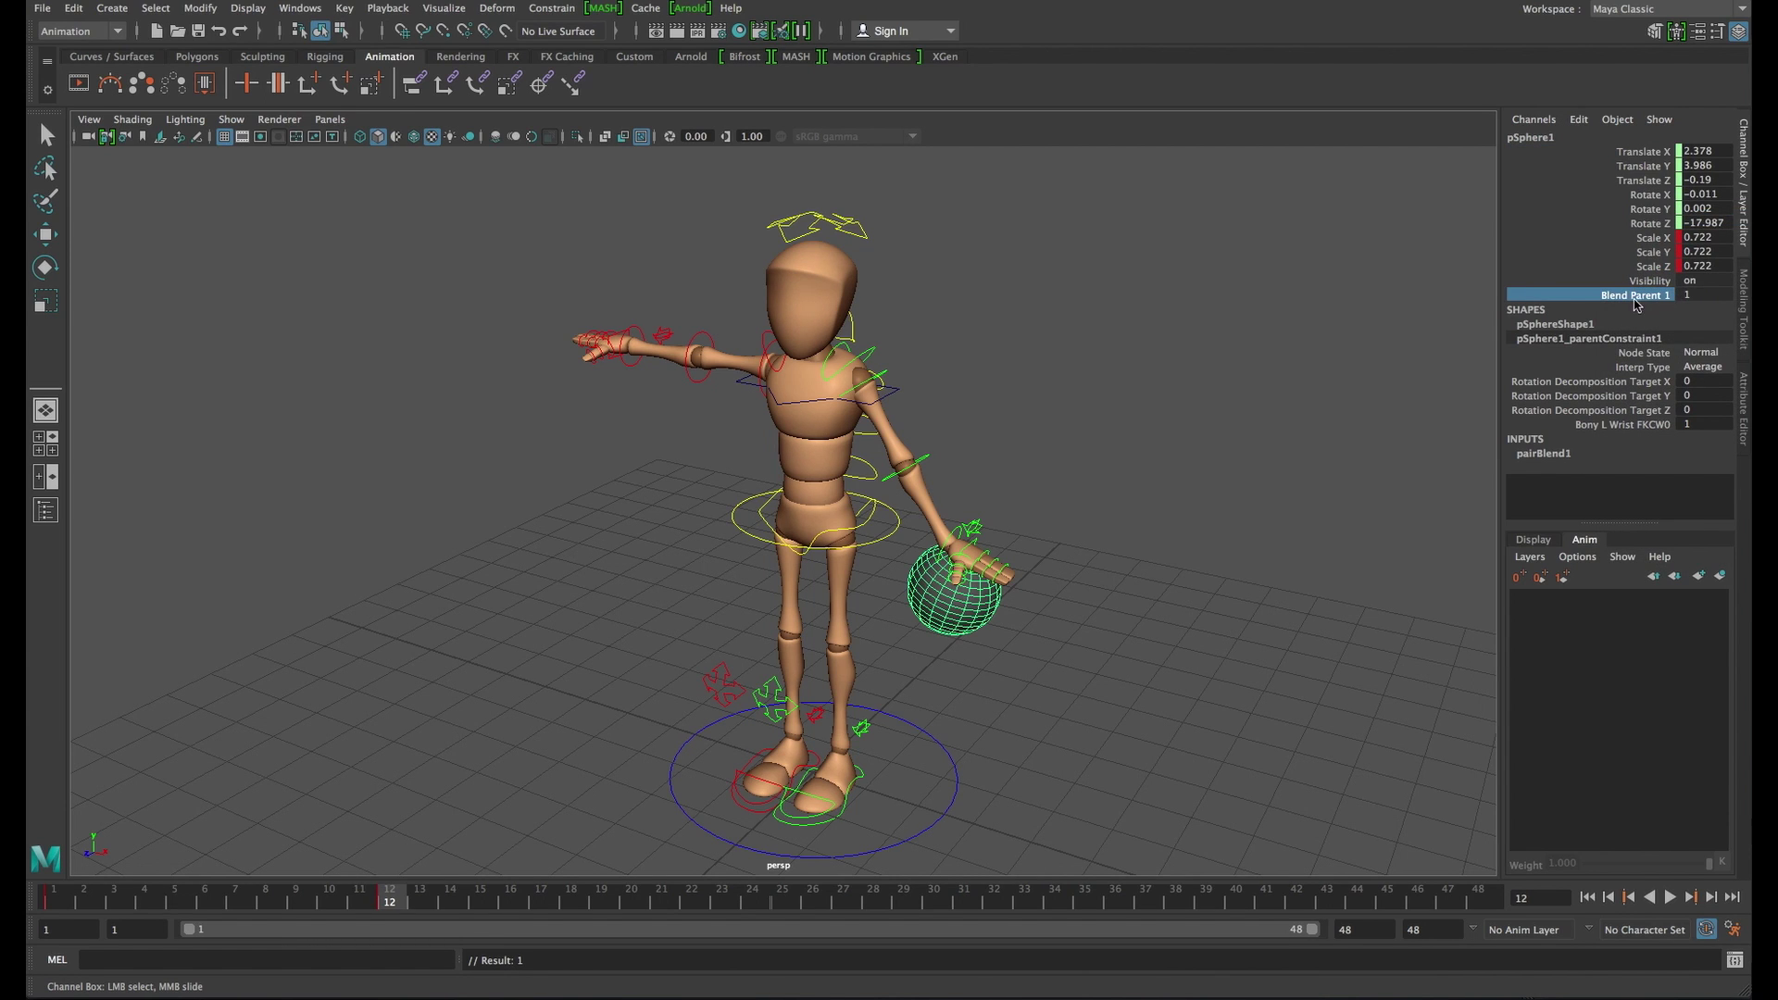
{"action": "right_click", "coordinate": [1633, 294]}
{"action": "left_click", "coordinate": [1649, 320]}
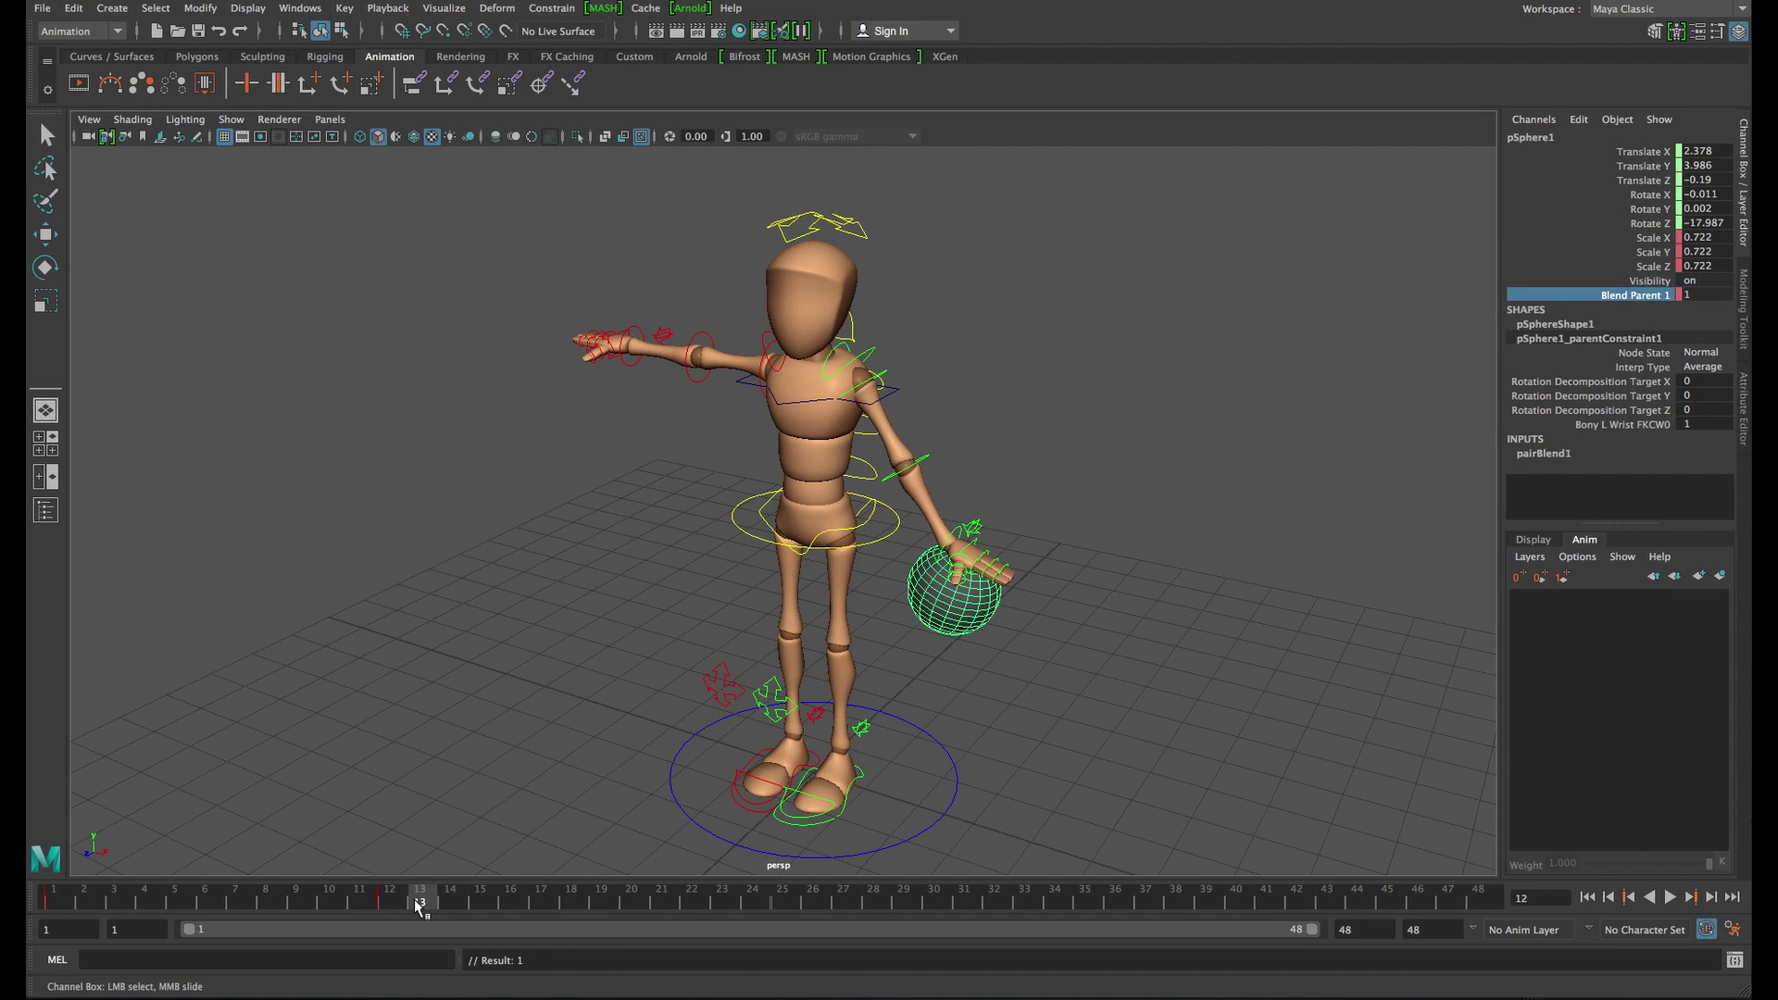
{"action": "double_click", "coordinate": [1700, 295]}
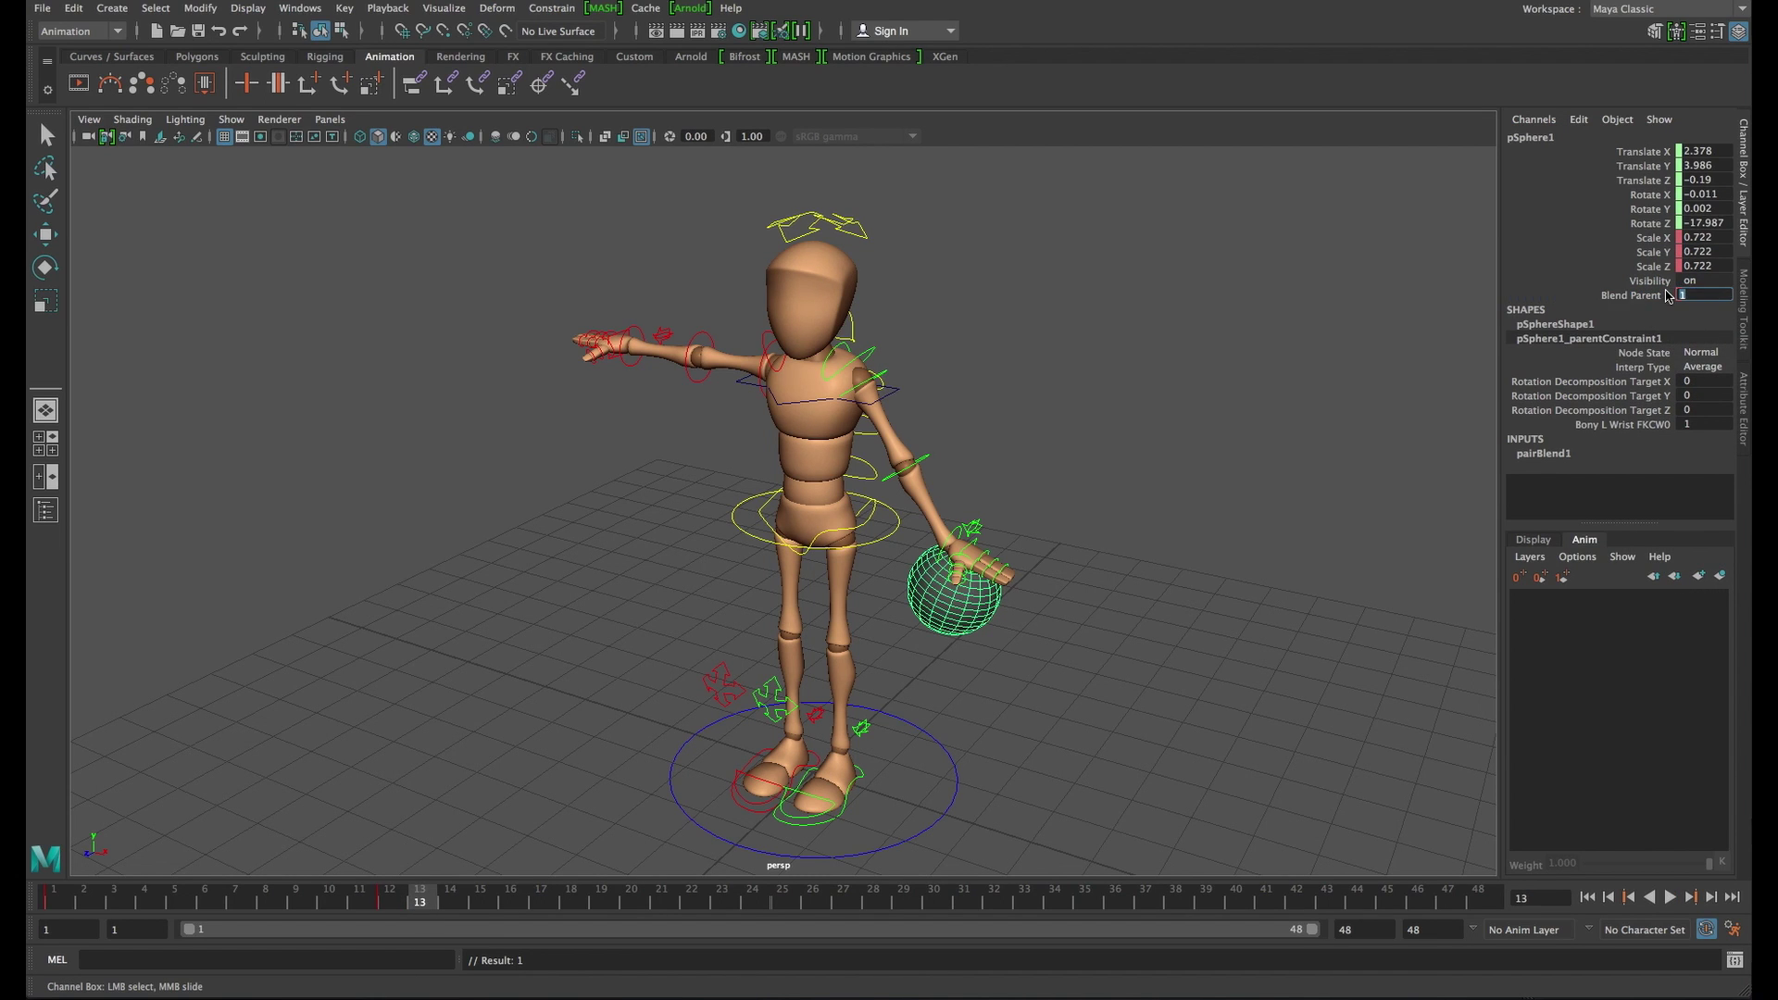
{"action": "key", "text": "Return"}
{"action": "key", "text": "w"}
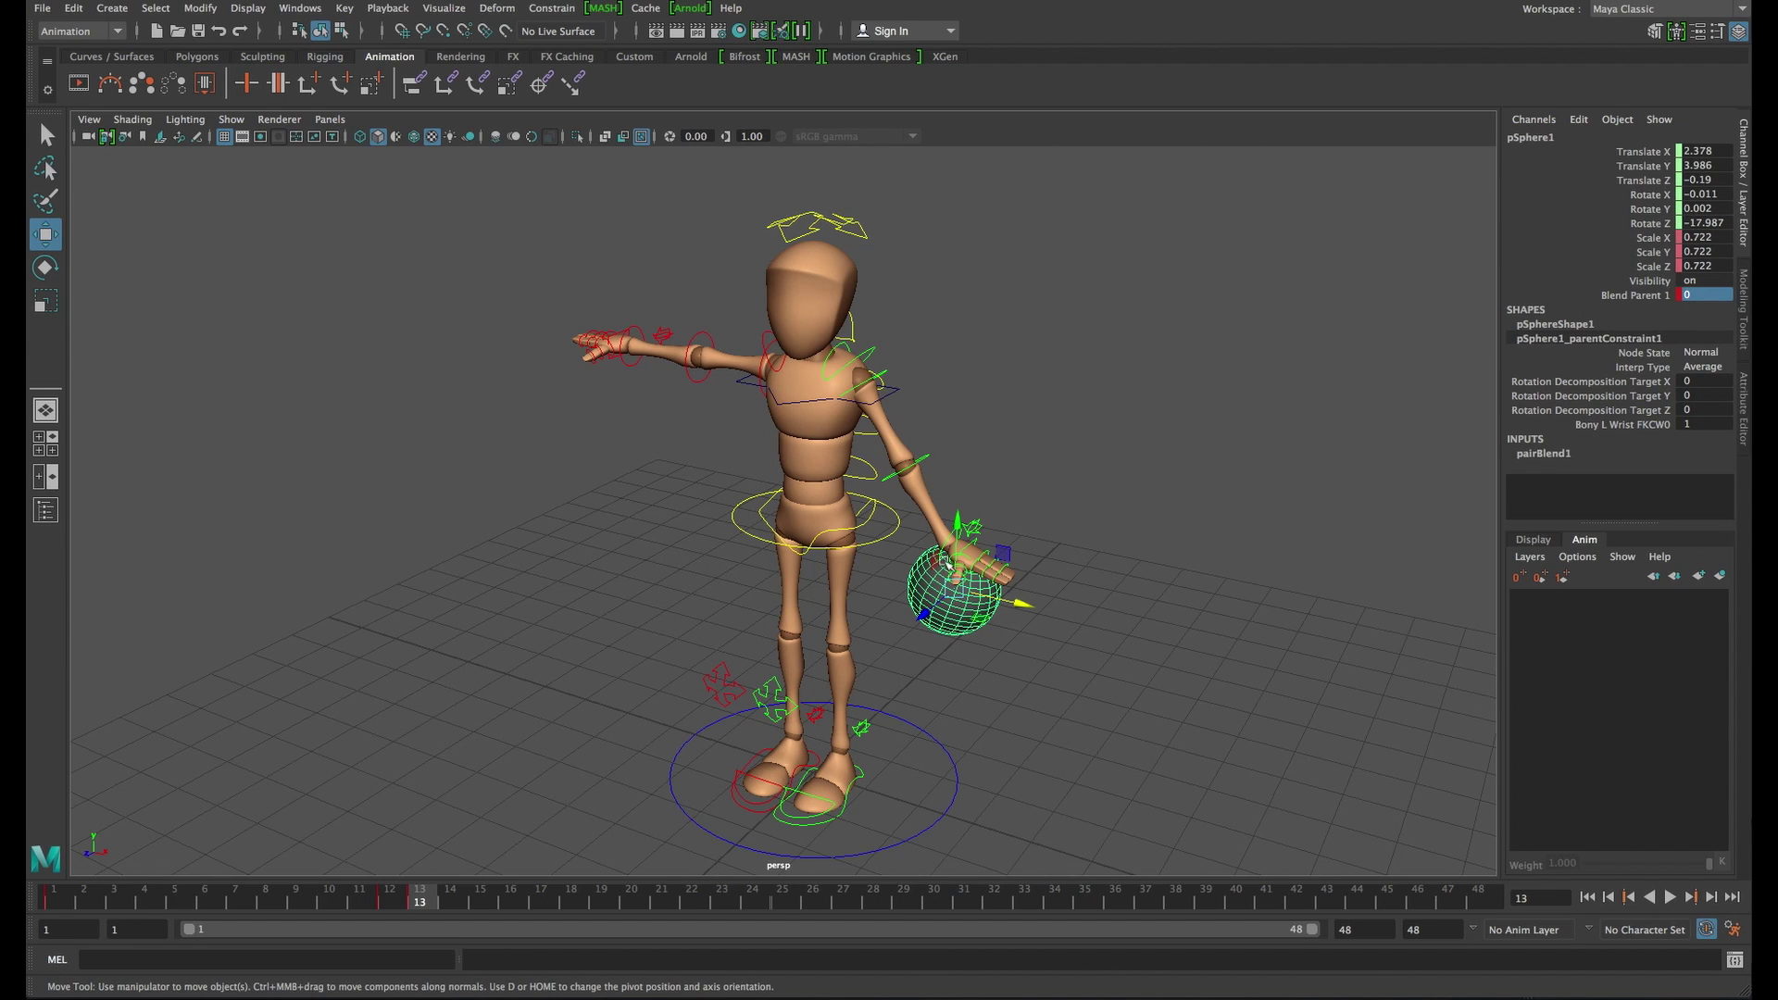
Play back the release from the hand, then lower the sphere to about 0.286 on Y at frame 18 and key it
{"action": "key", "text": "alt+v"}
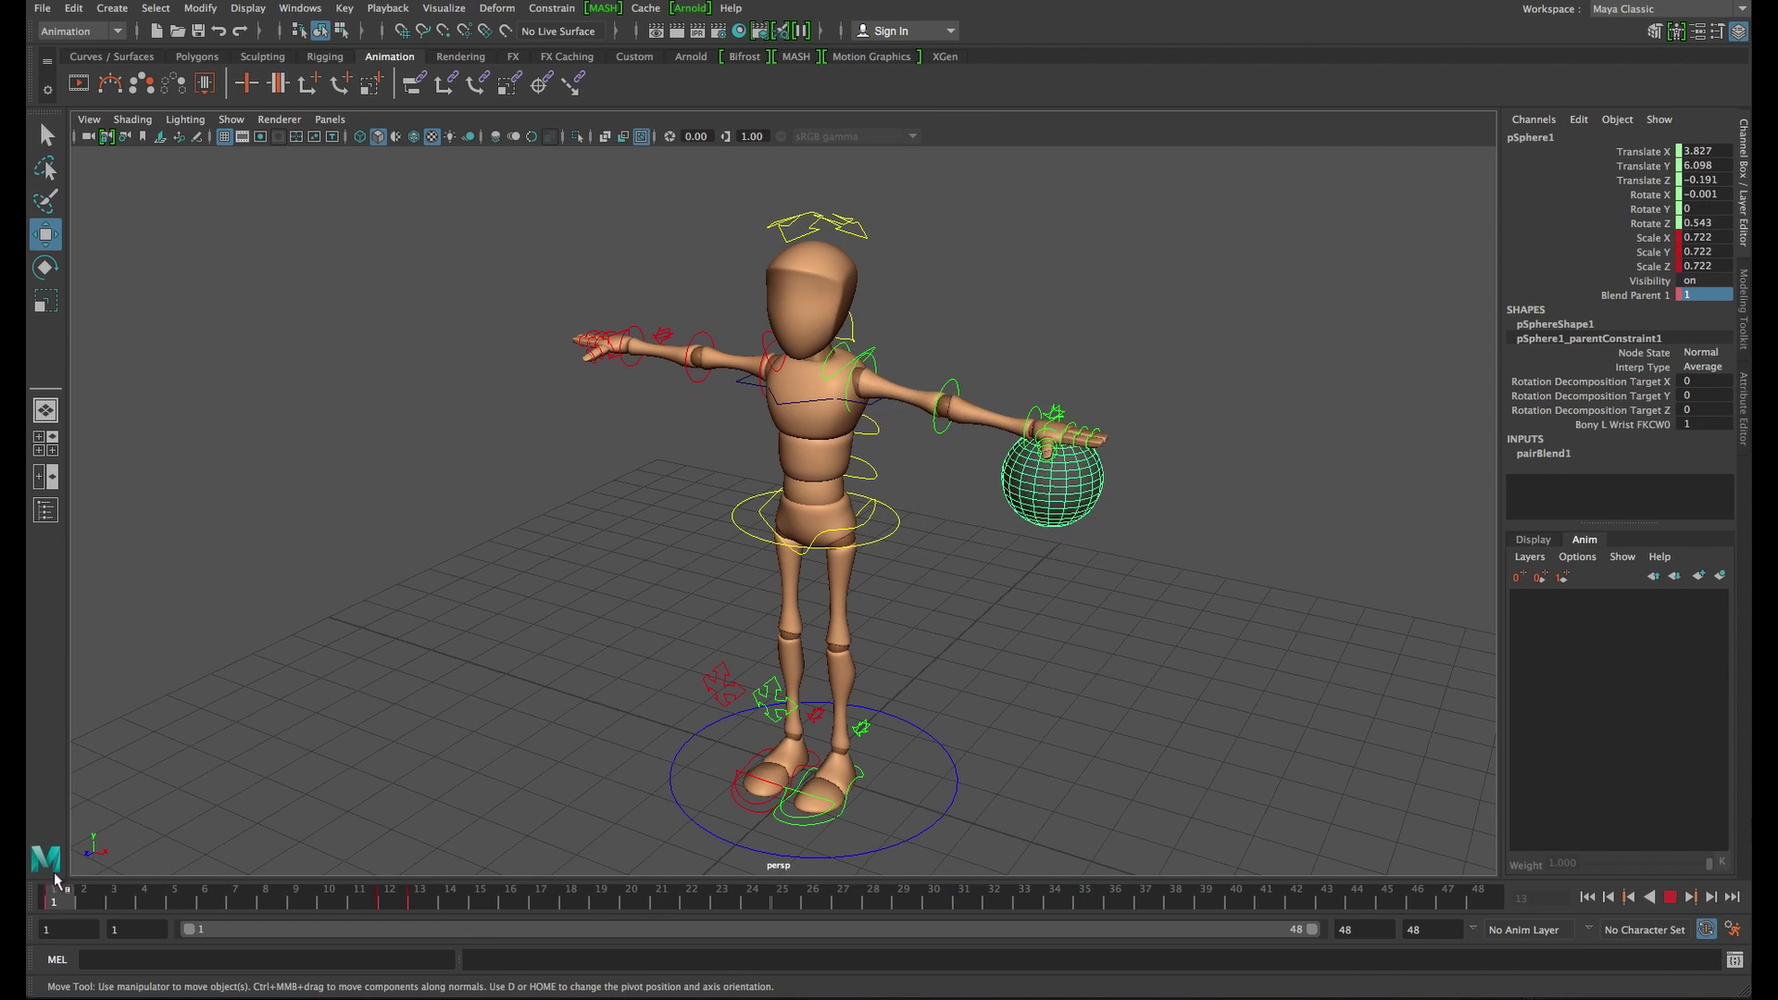
{"action": "left_click_drag", "start_coordinate": [495, 892], "coordinate": [420, 902]}
{"action": "key", "text": "alt+v"}
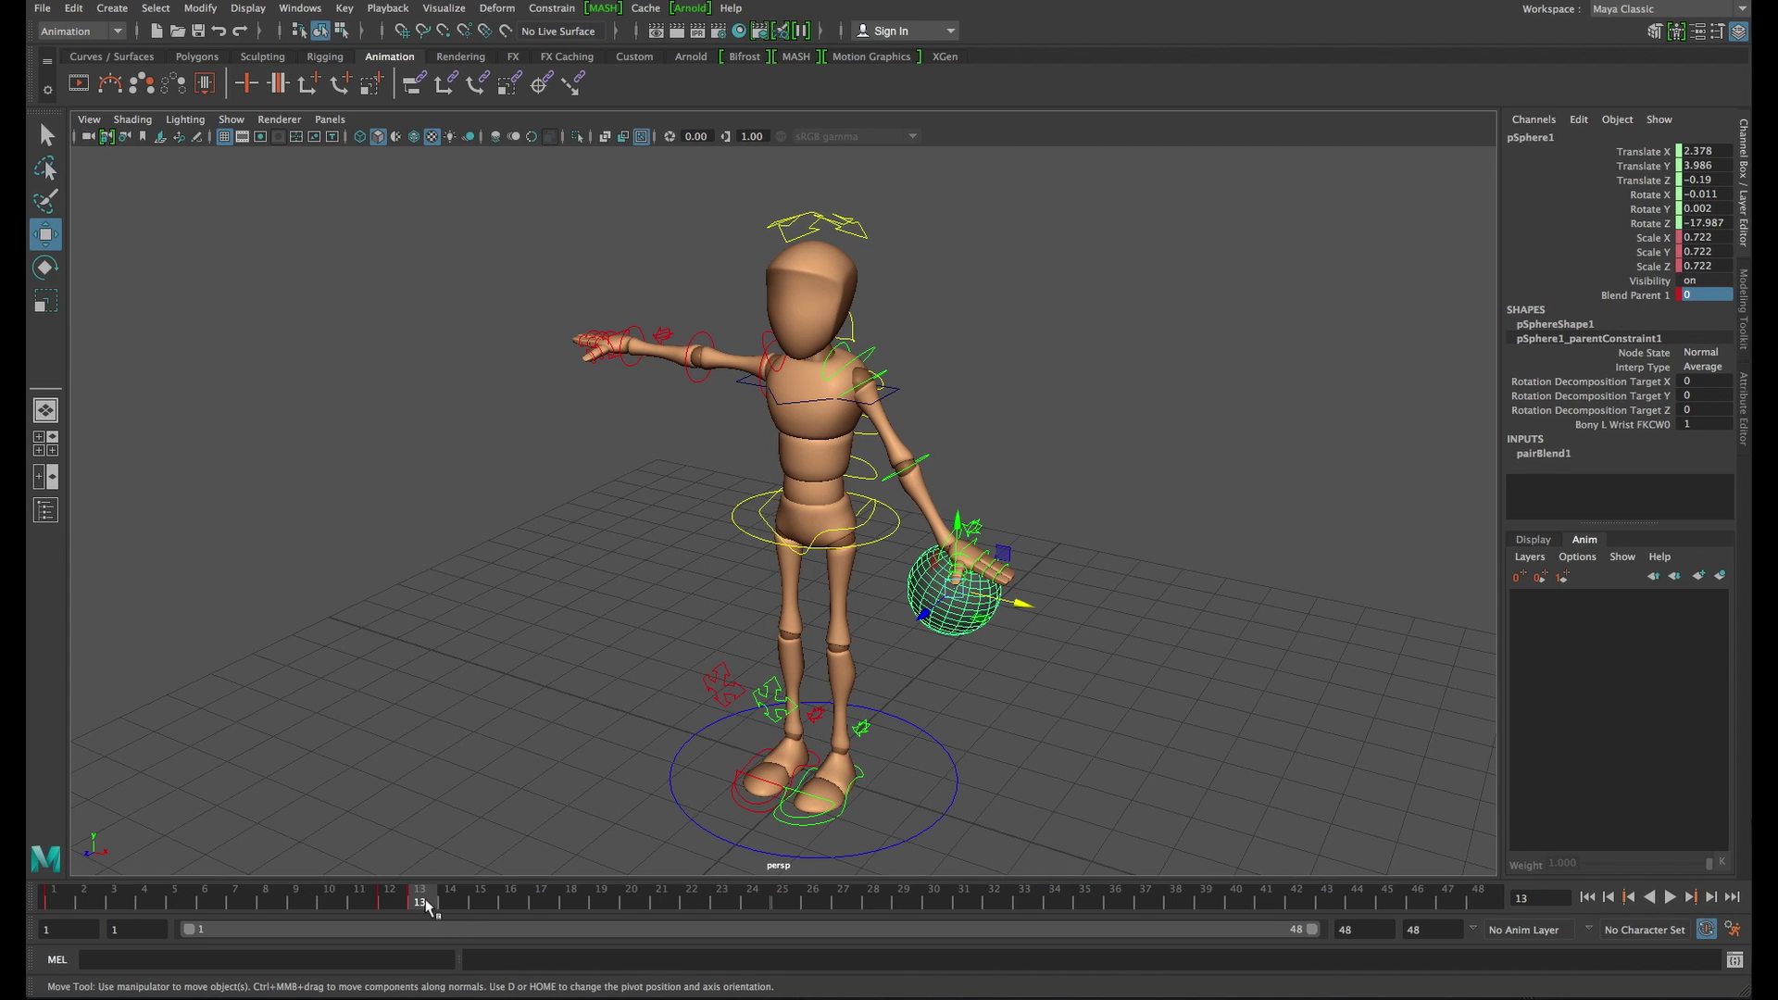
{"action": "key", "text": "alt+v"}
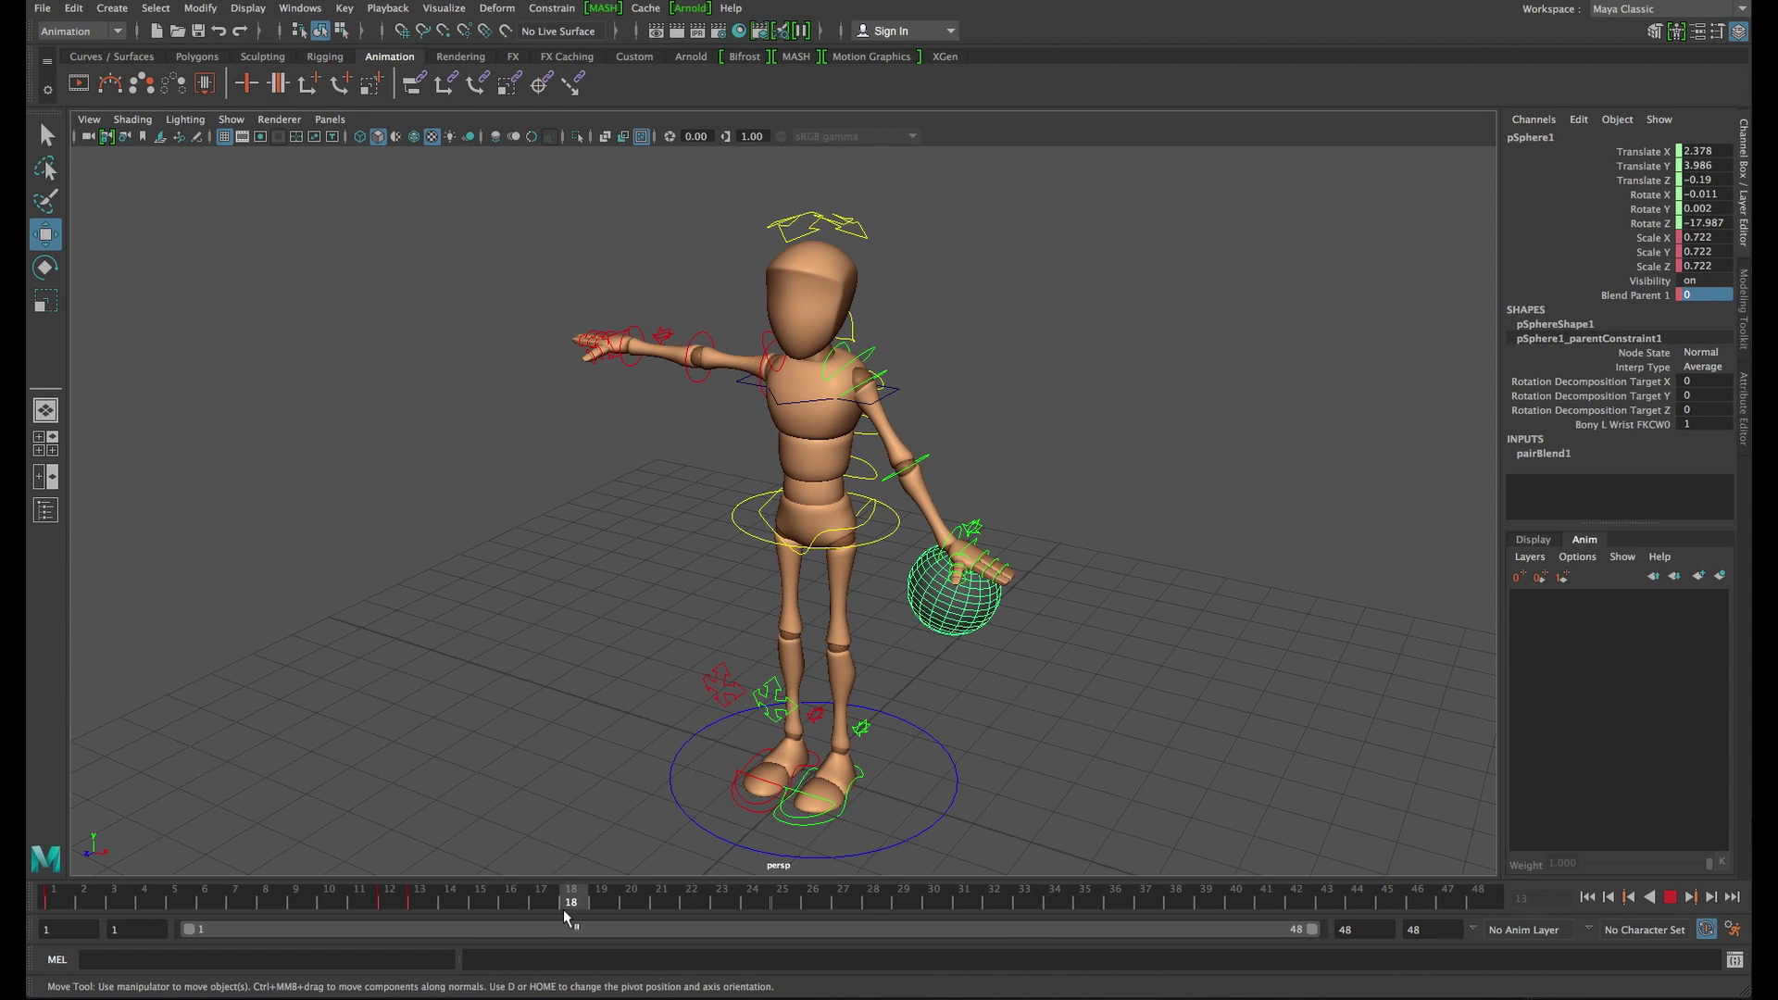
{"action": "key", "text": "alt+v"}
{"action": "left_click_drag", "start_coordinate": [980, 542], "coordinate": [982, 712]}
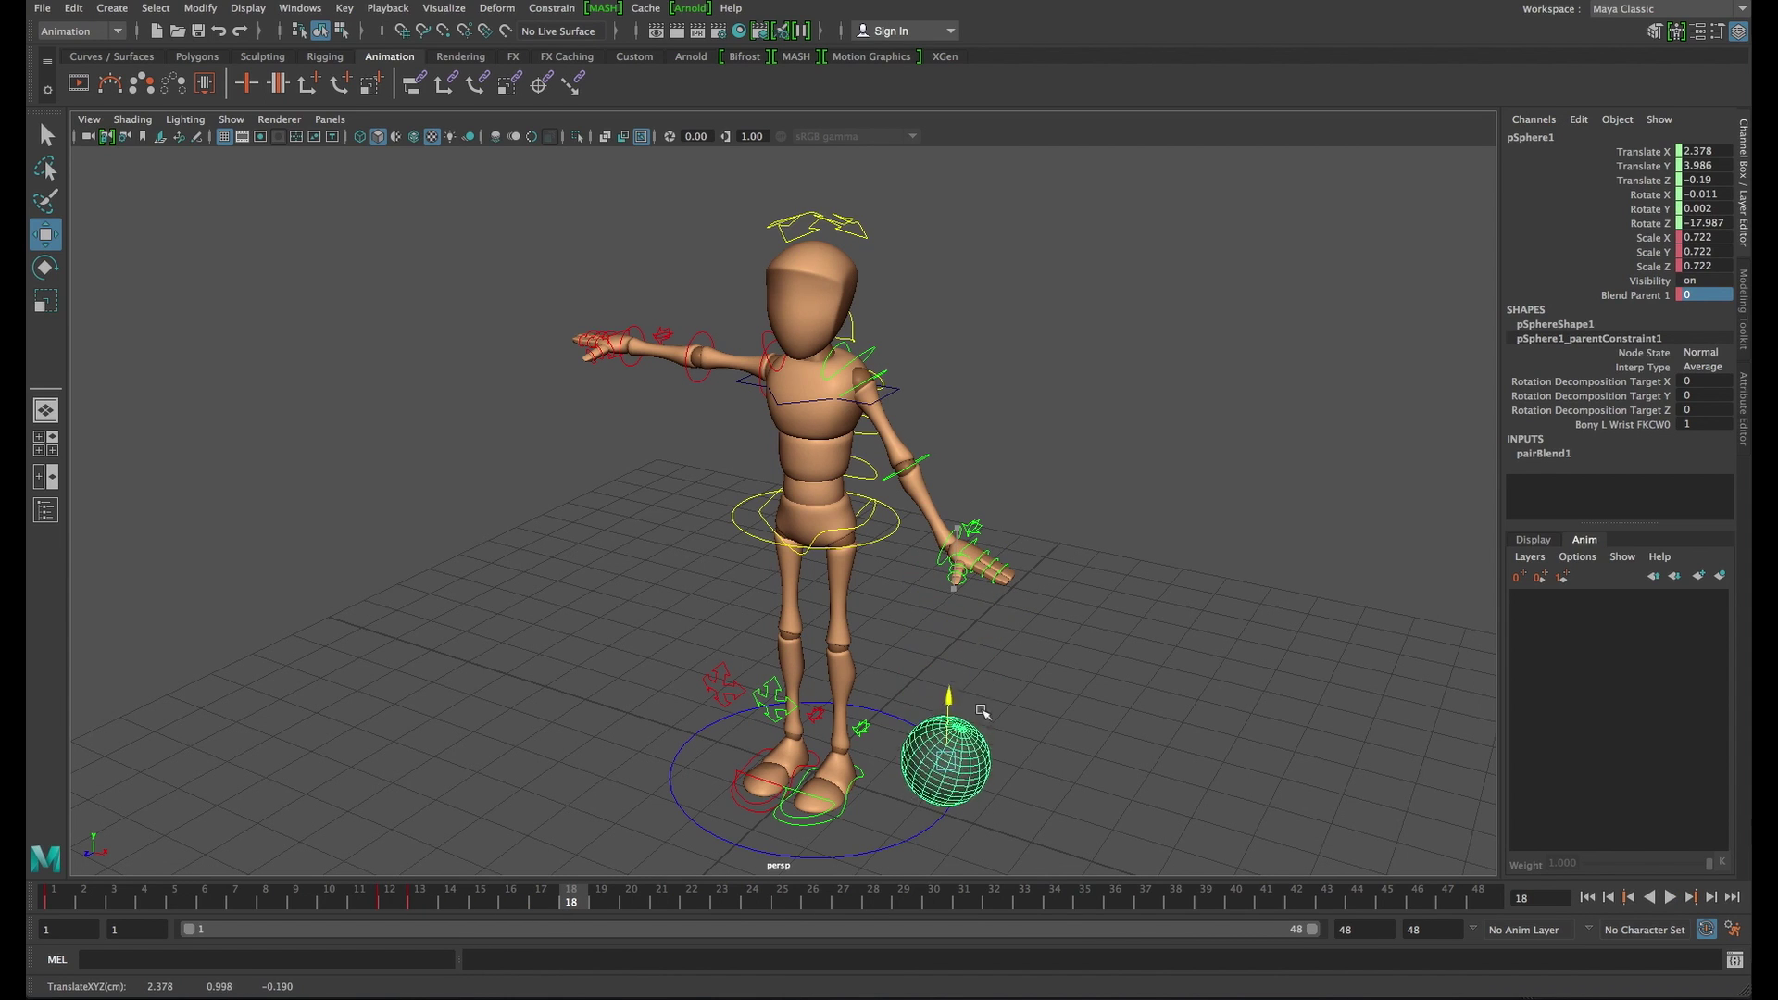
{"action": "key", "text": "s"}
At frame 24, raise the sphere back under the left hand to about X 3.823, Y 6.107 and key that position
{"action": "key", "text": "alt+v"}
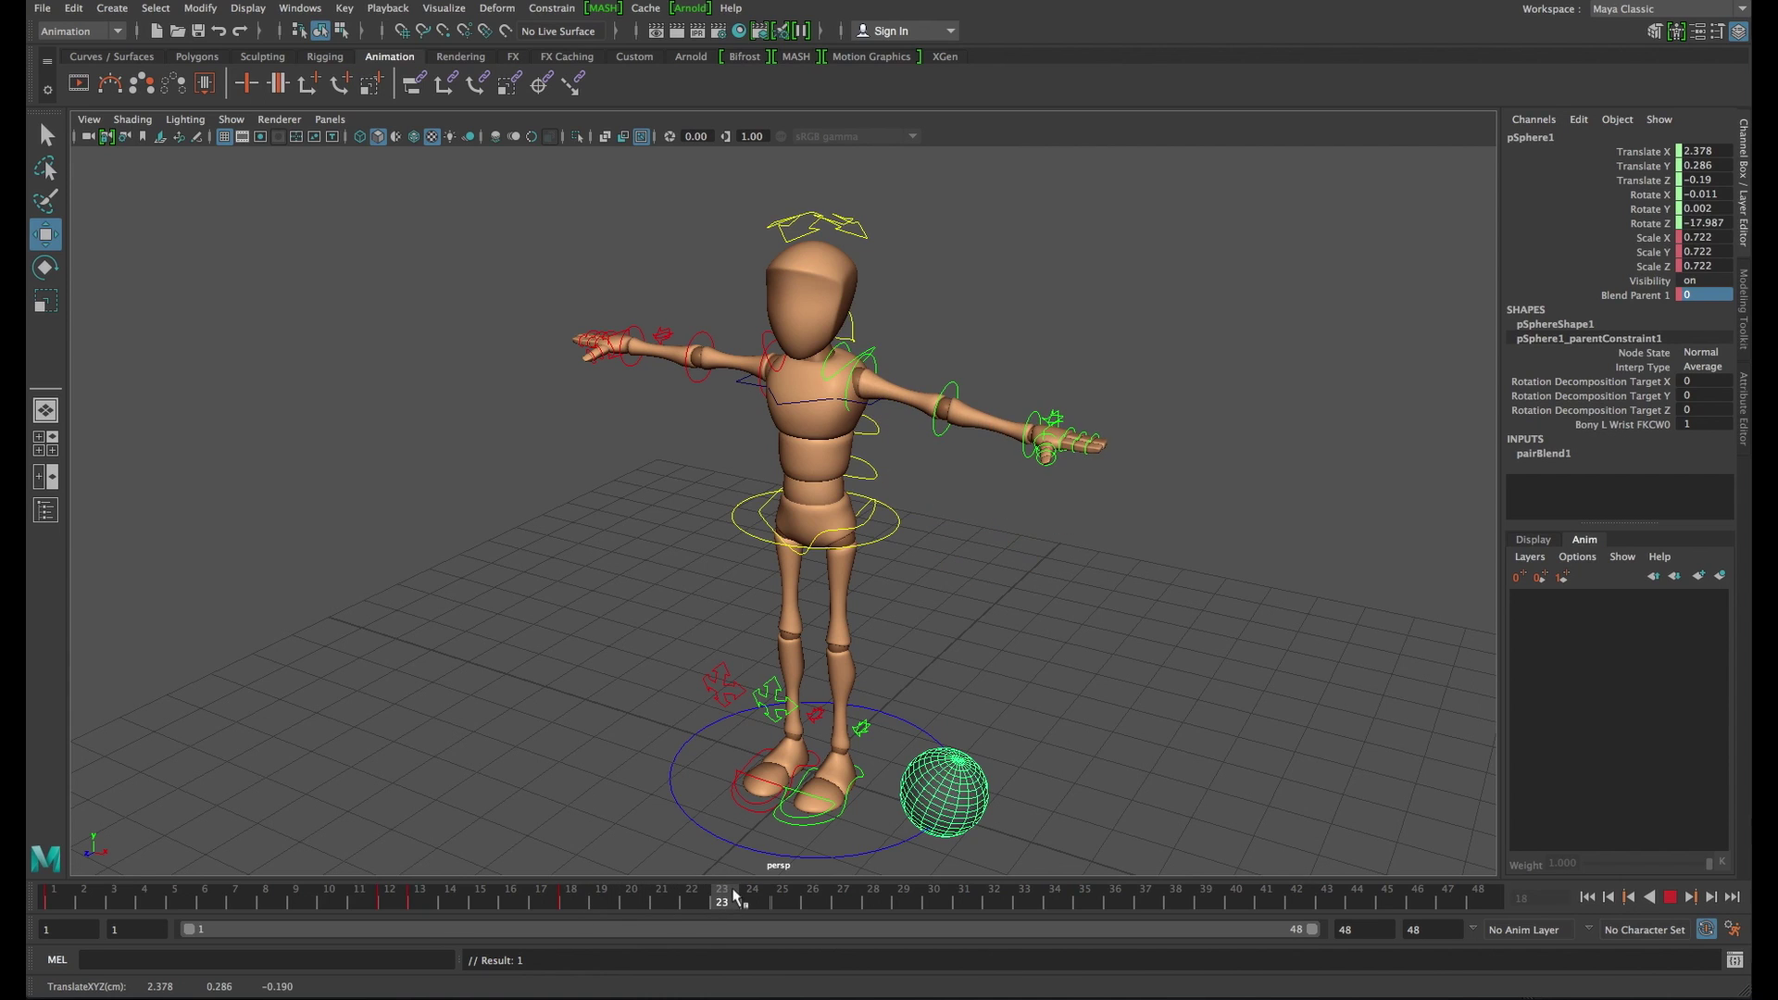
{"action": "key", "text": "alt+v"}
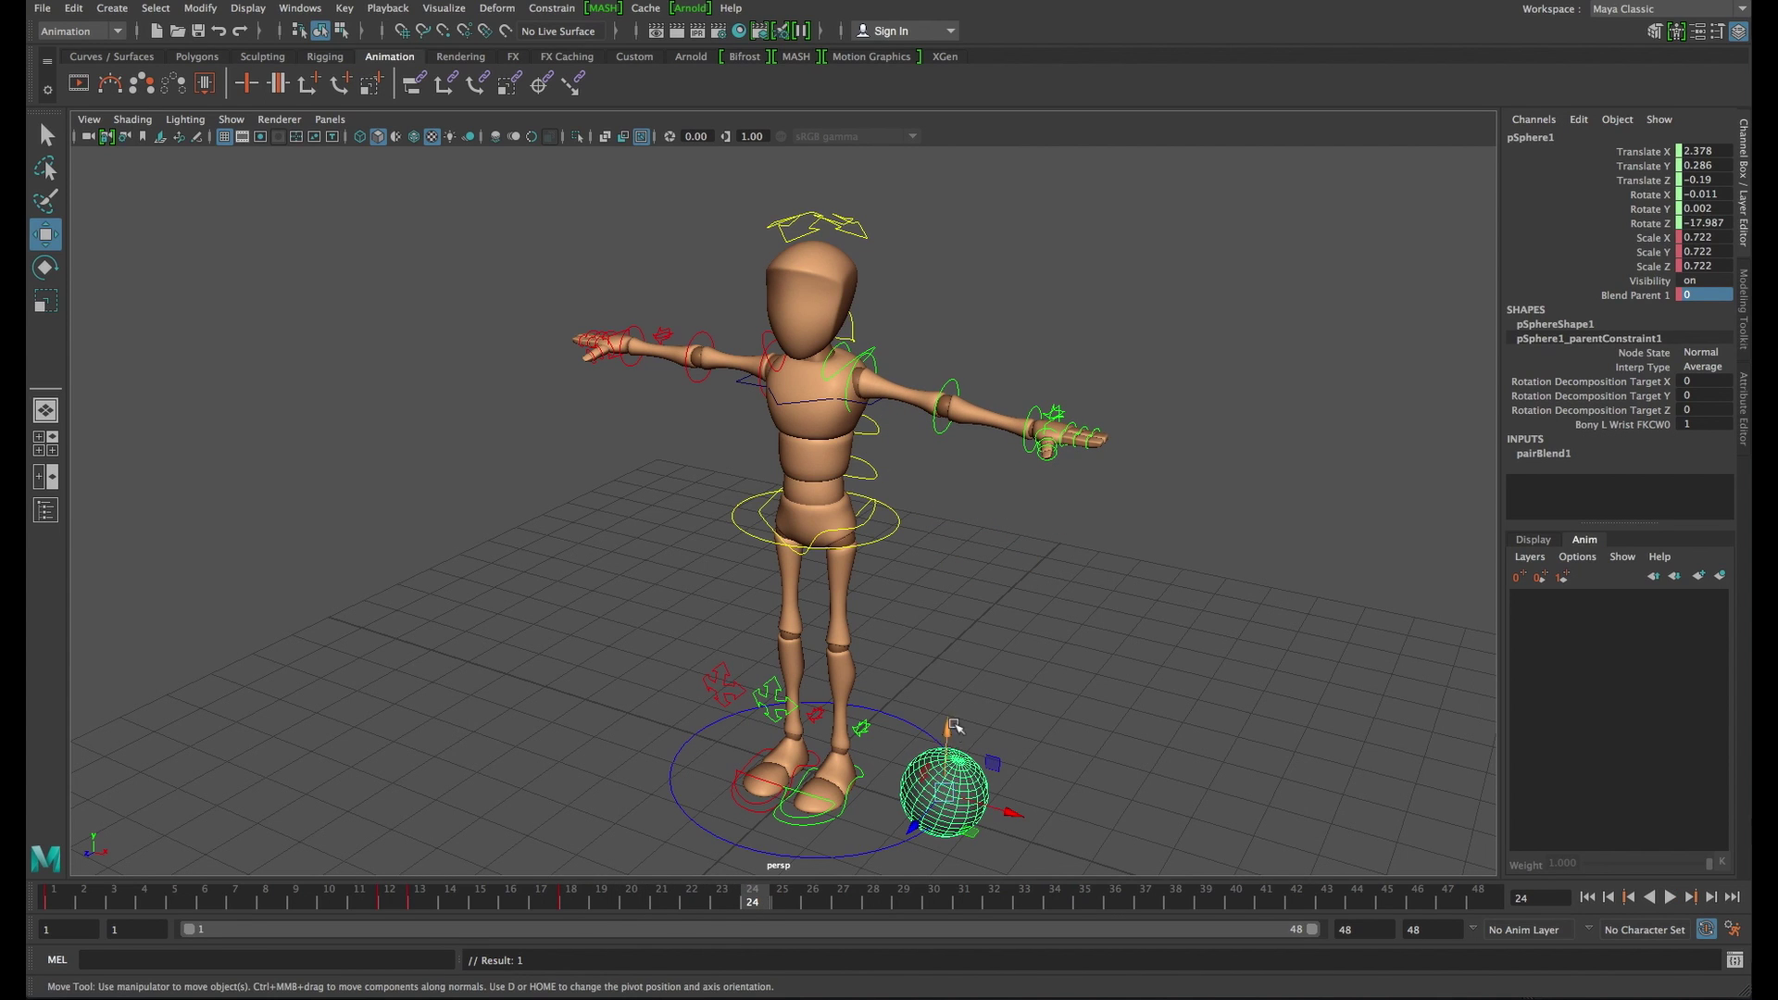
{"action": "left_click_drag", "start_coordinate": [946, 738], "coordinate": [1124, 489]}
{"action": "left_click_drag", "start_coordinate": [1058, 427], "coordinate": [1060, 407]}
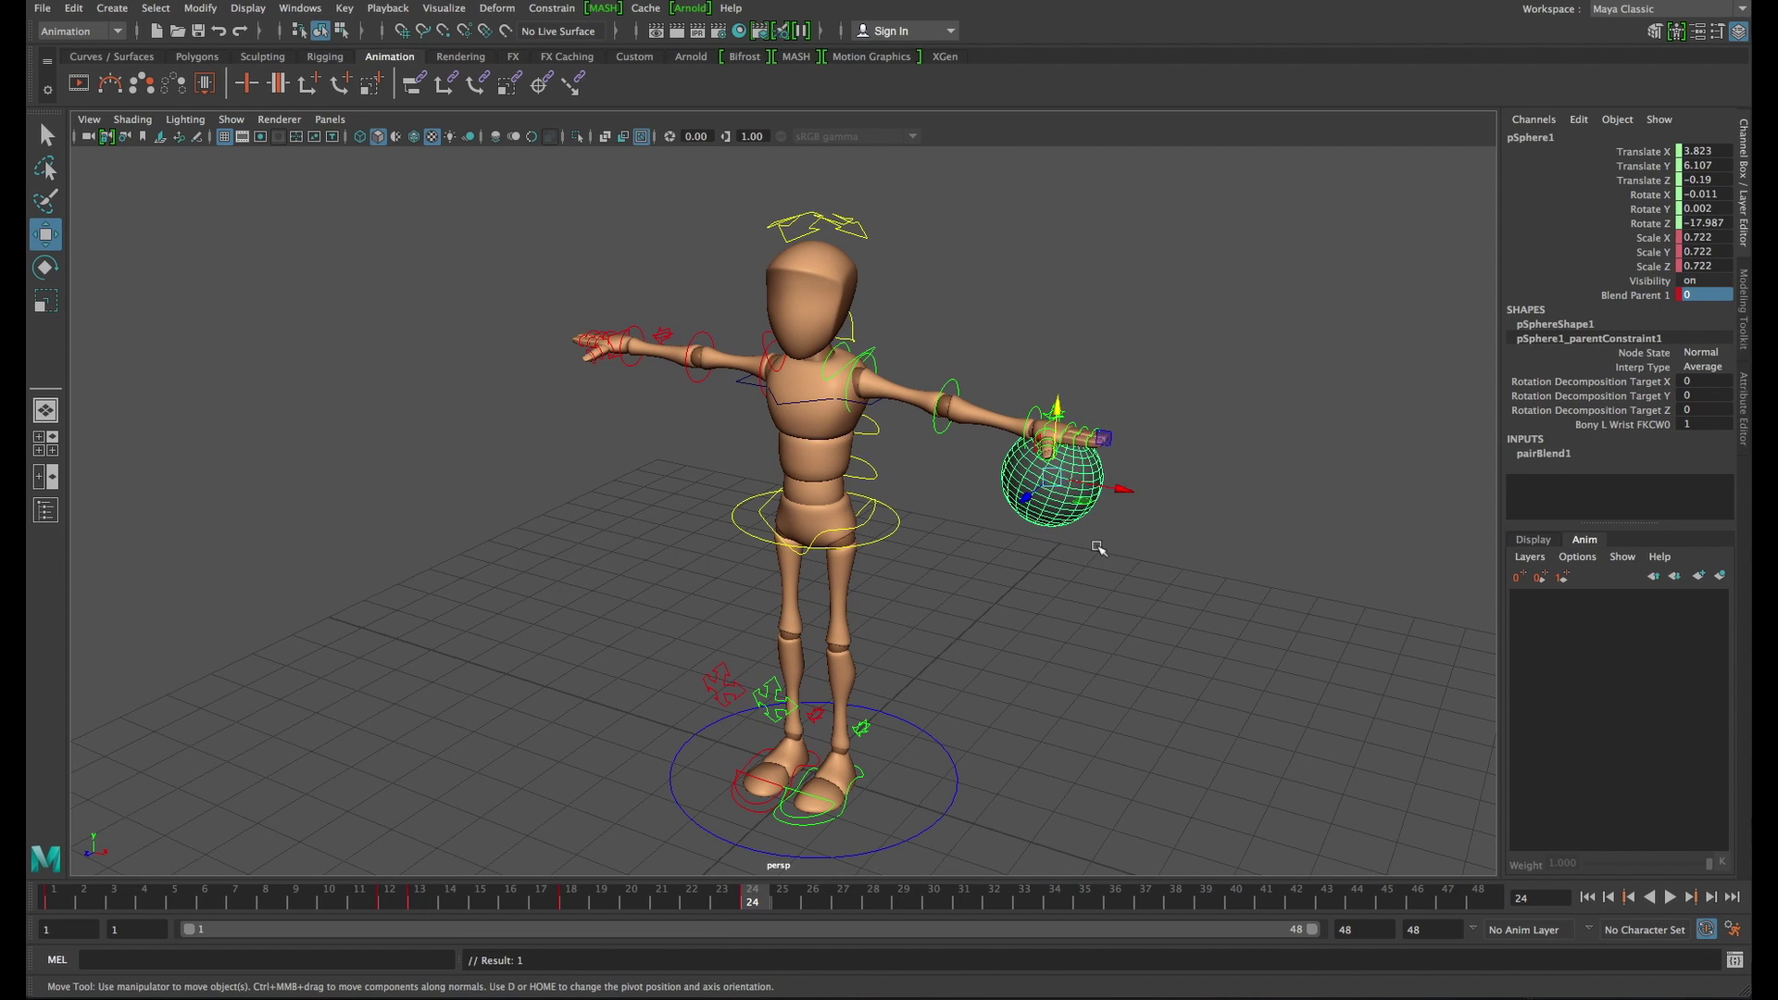
Key the sphere's Blend Parent 1 at 0 on frame 24 and at 1 on frame 25
{"action": "left_click", "coordinate": [1636, 294]}
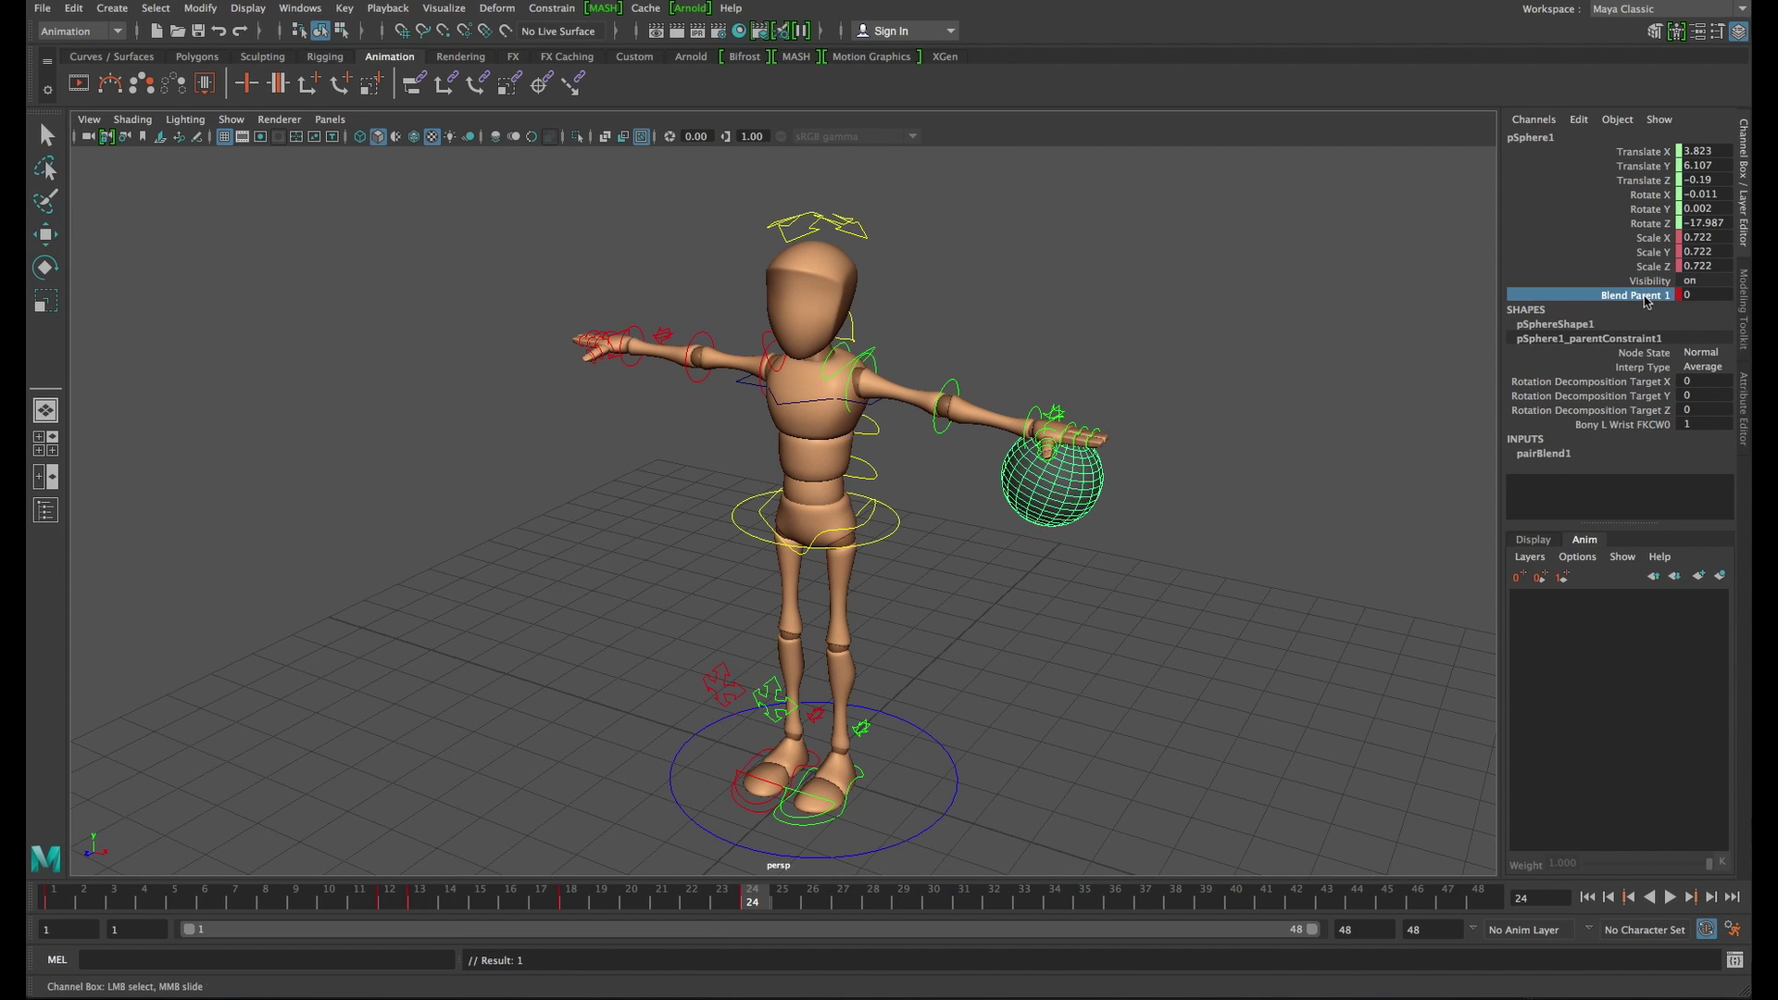
{"action": "right_click", "coordinate": [1639, 296]}
{"action": "key", "text": "alt+period"}
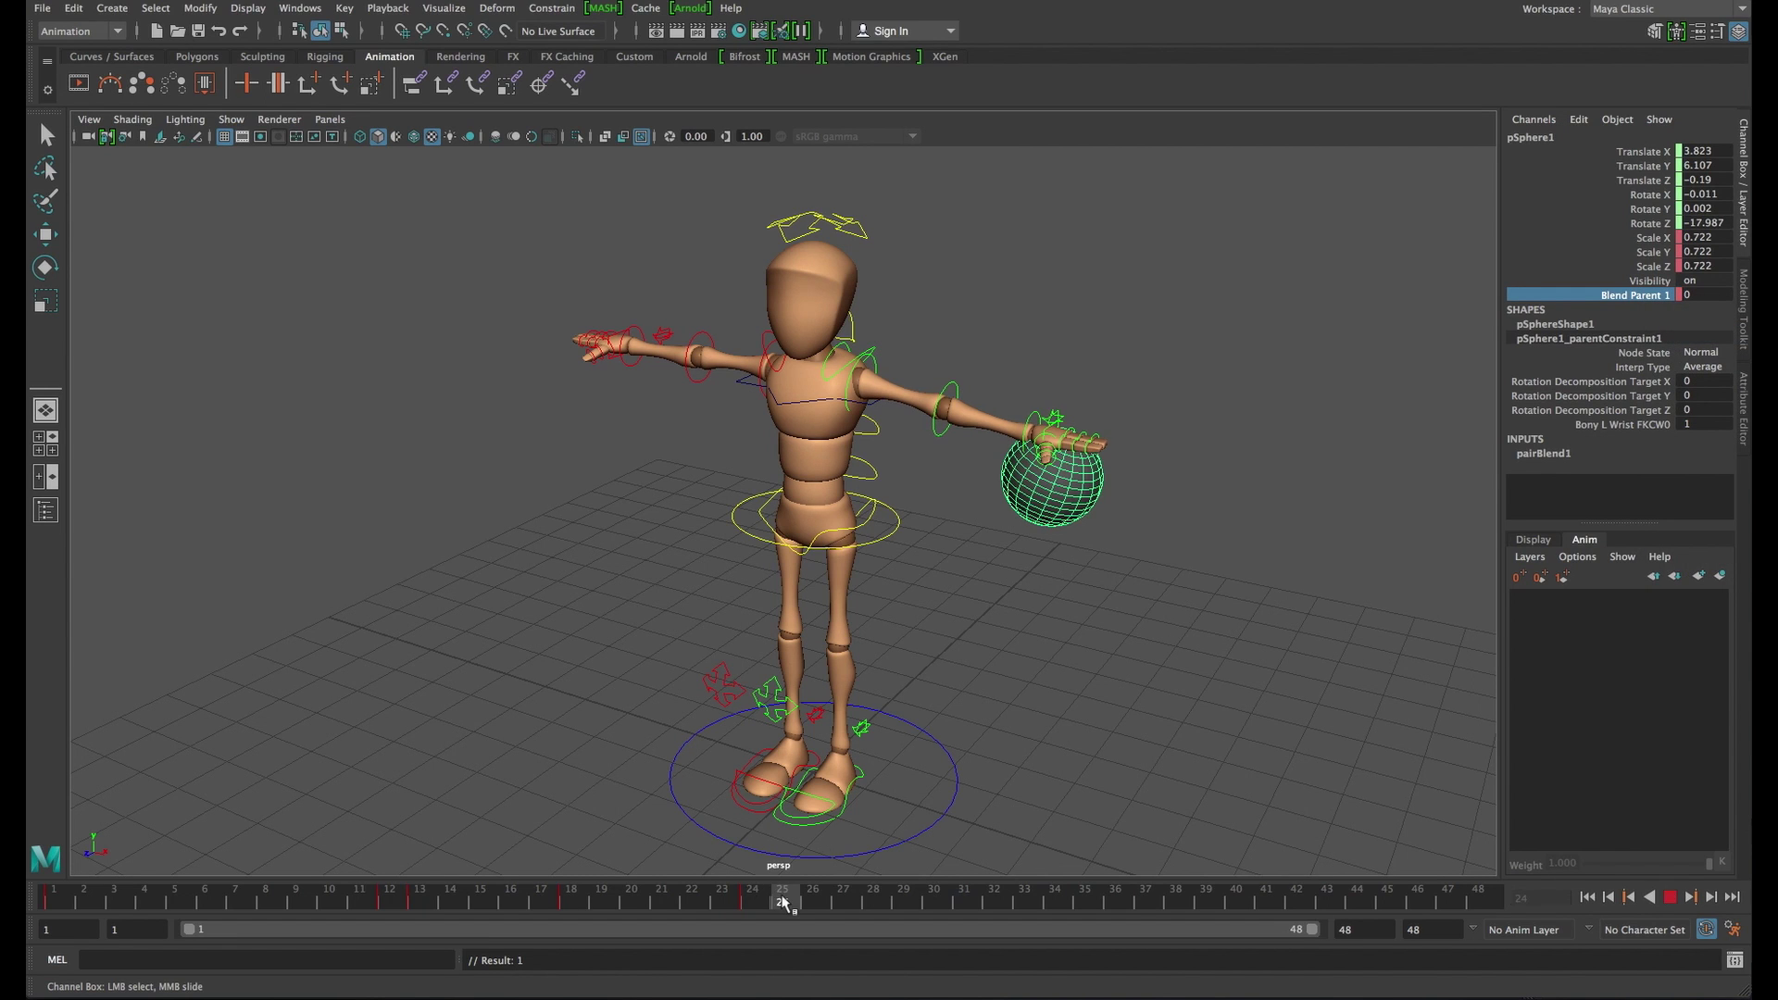
{"action": "double_click", "coordinate": [1689, 295]}
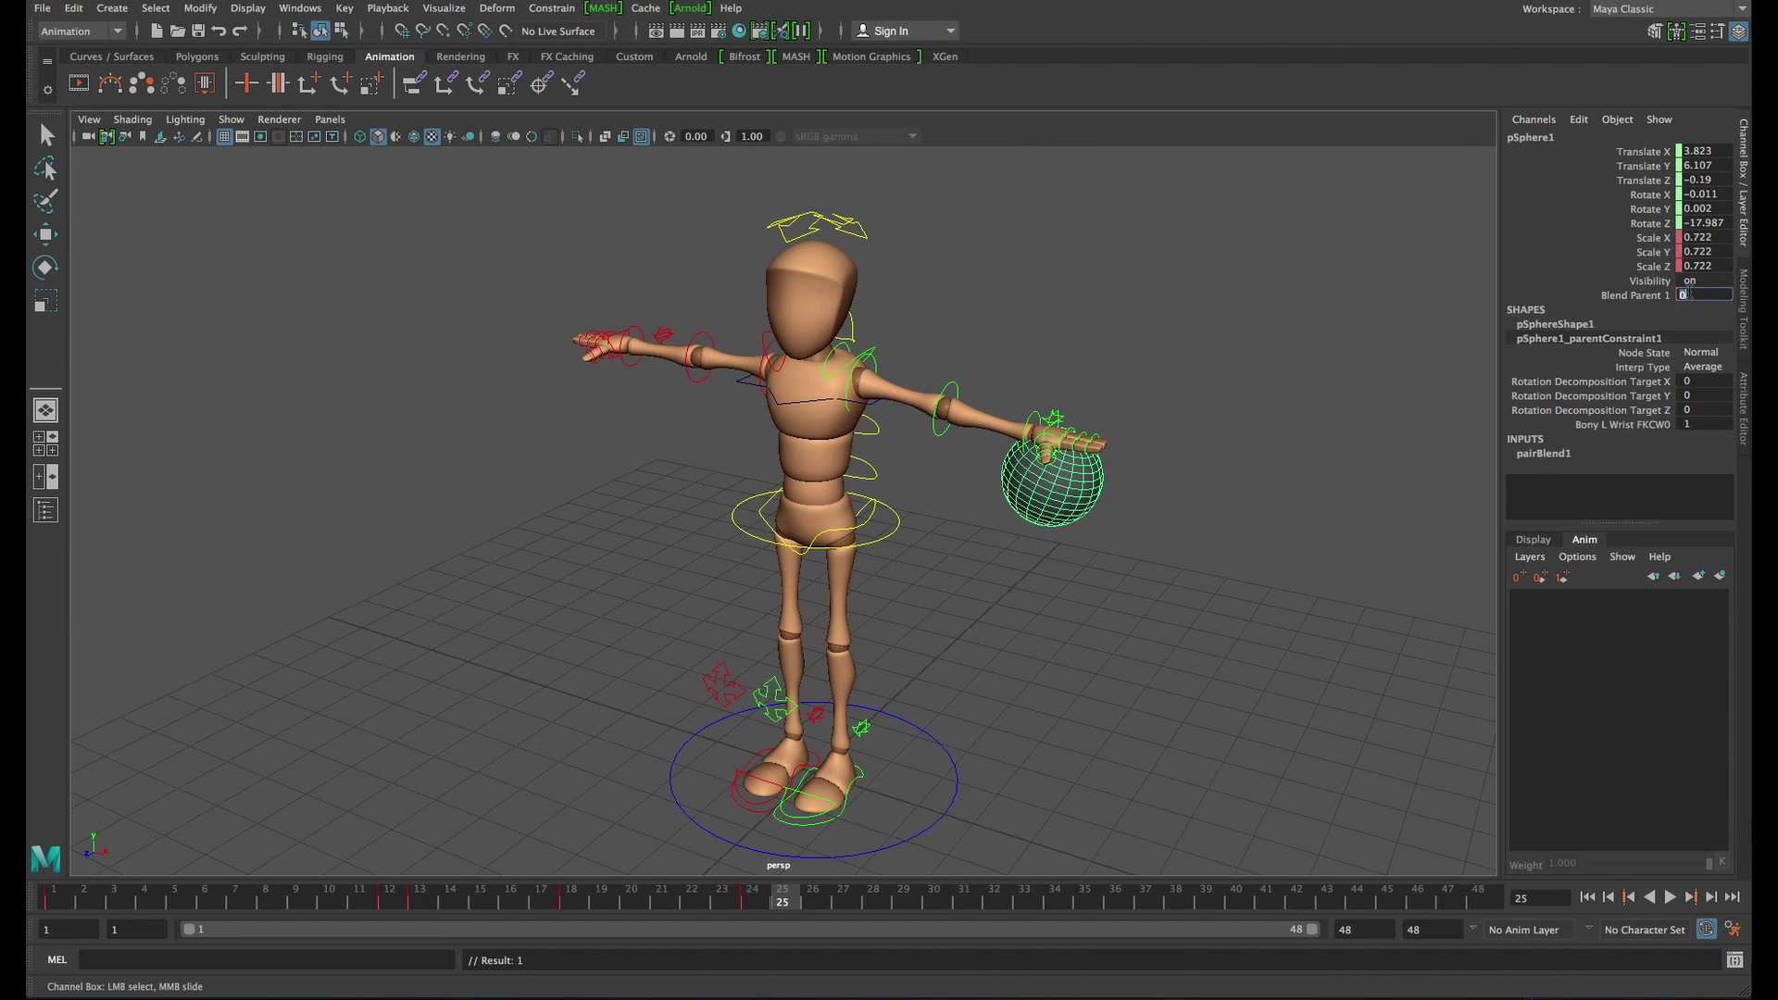
{"action": "type", "text": "1"}
{"action": "key", "text": "Return"}
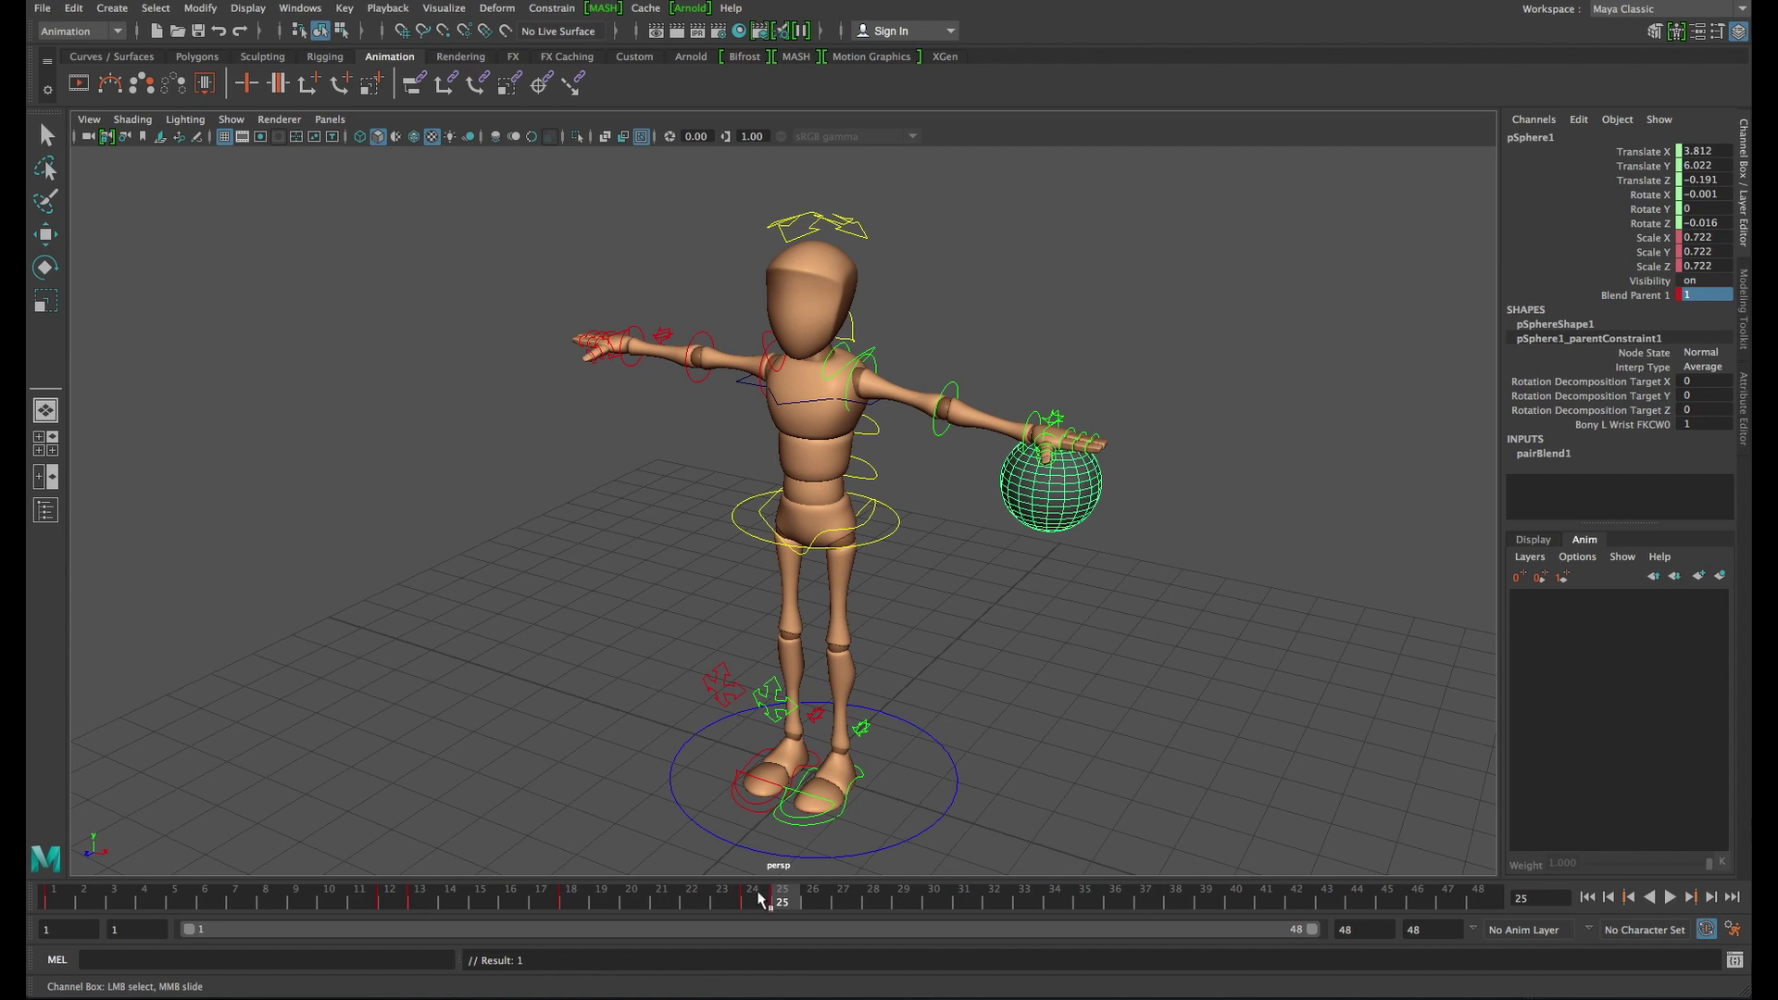
Play and scrub the animation to check the sphere's release and regrab around frames 24 to 29, ending at frame 1
{"action": "key", "text": "alt+v"}
{"action": "left_click_drag", "start_coordinate": [600, 889], "coordinate": [911, 892]}
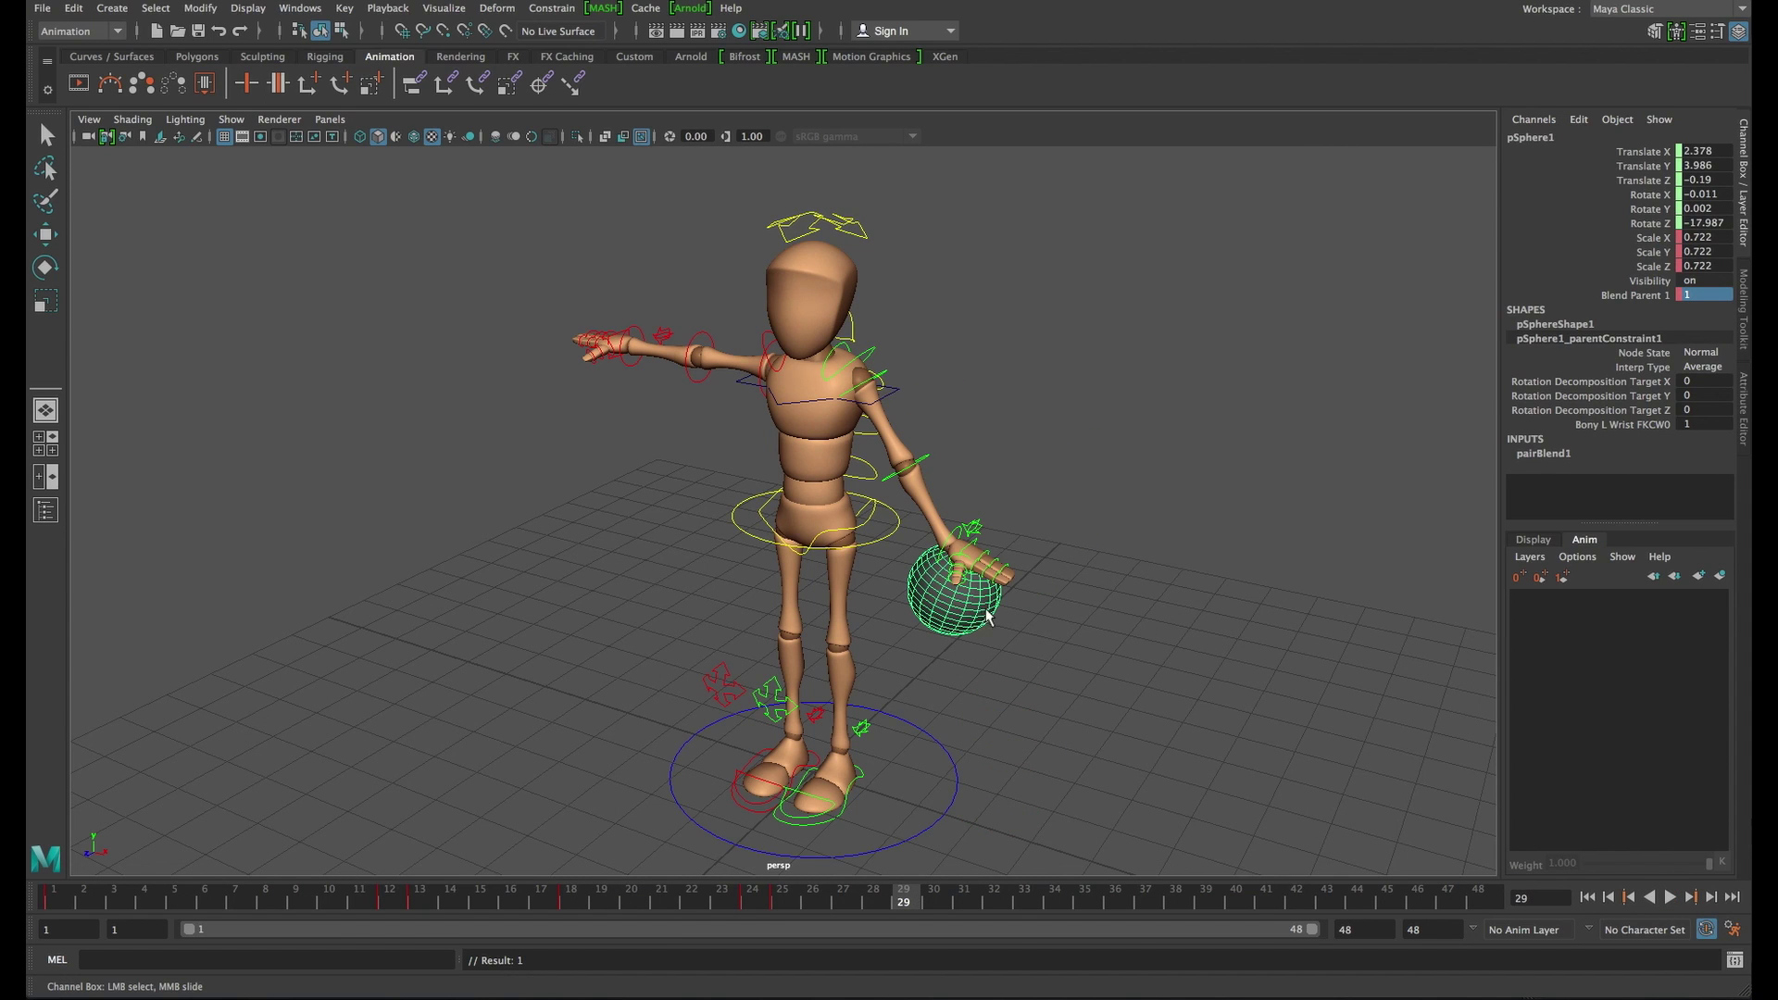
{"action": "key", "text": "w"}
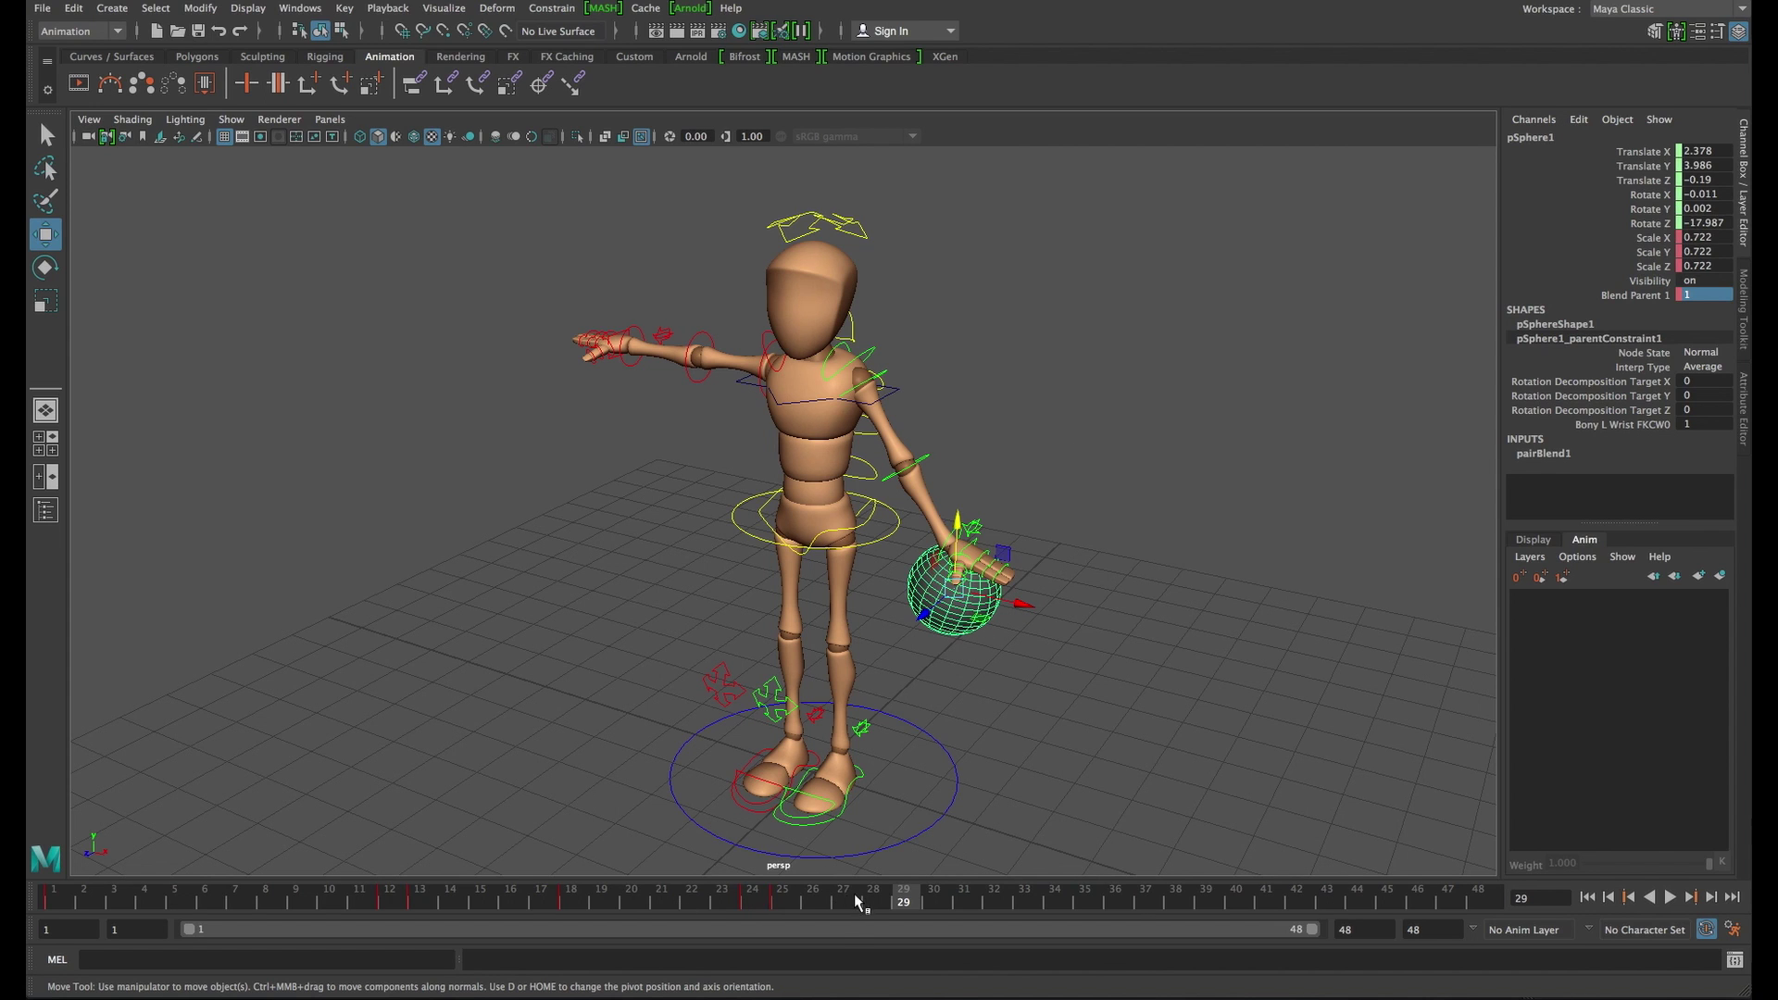
{"action": "left_click_drag", "start_coordinate": [853, 906], "coordinate": [812, 902]}
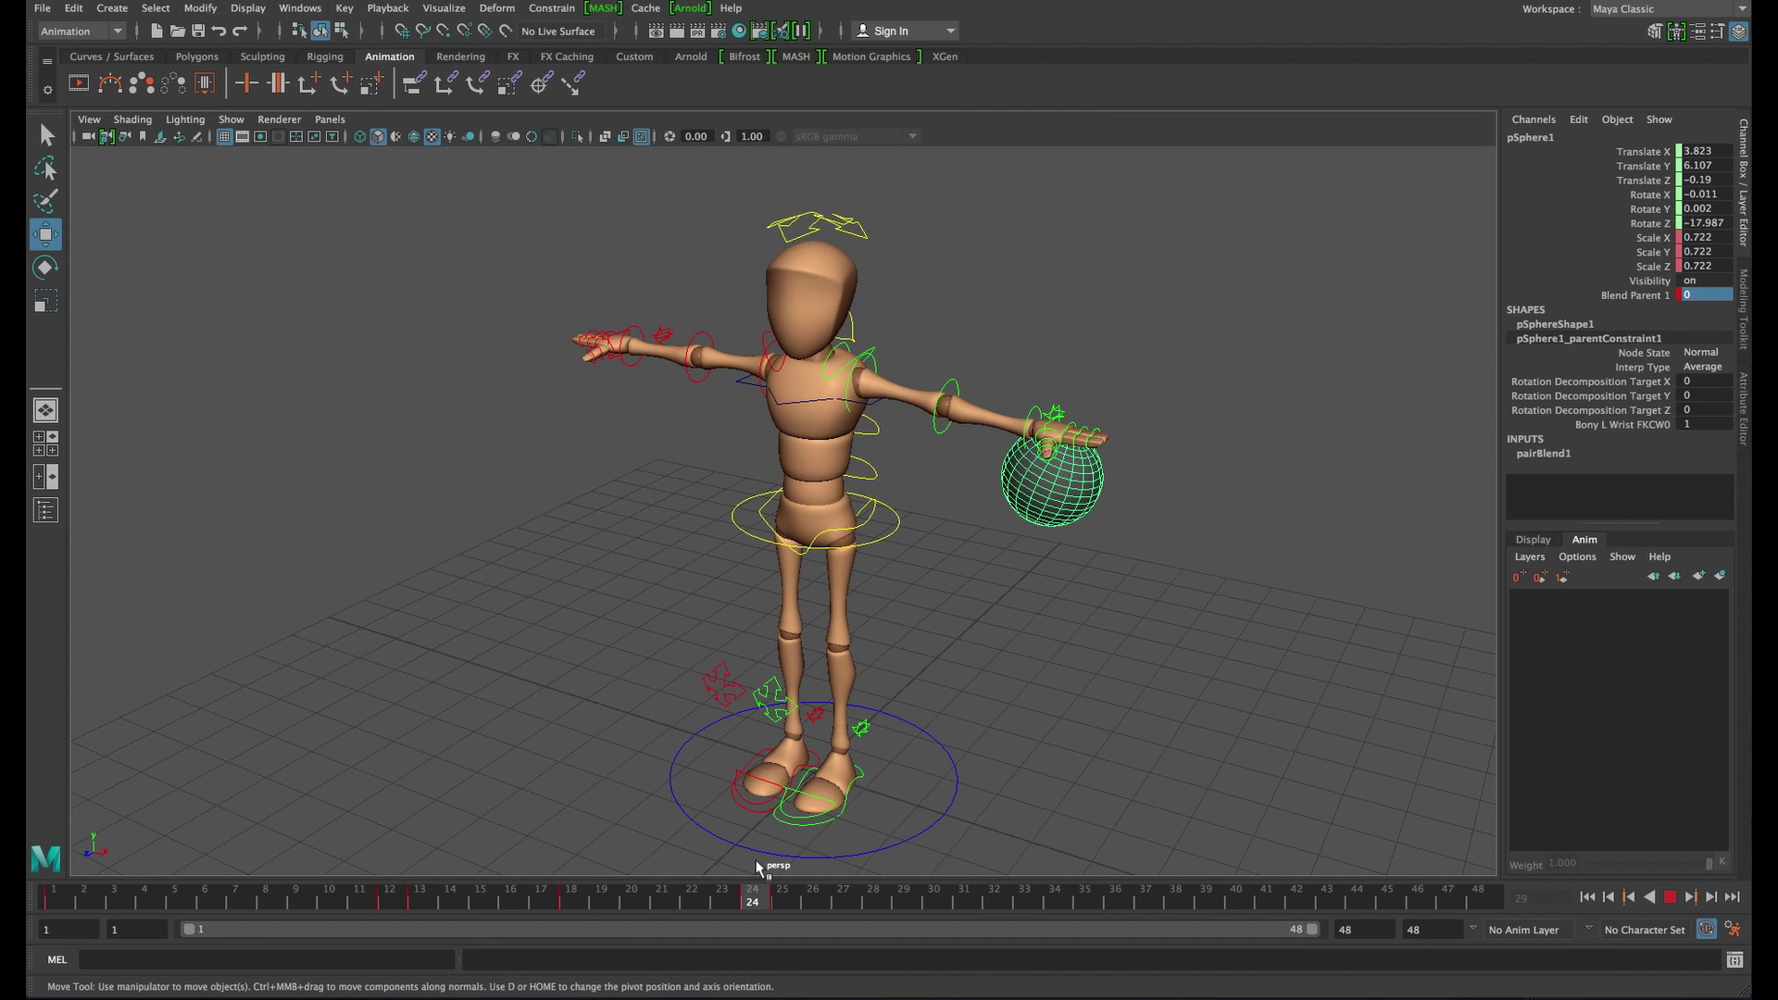
{"action": "key", "text": "Escape"}
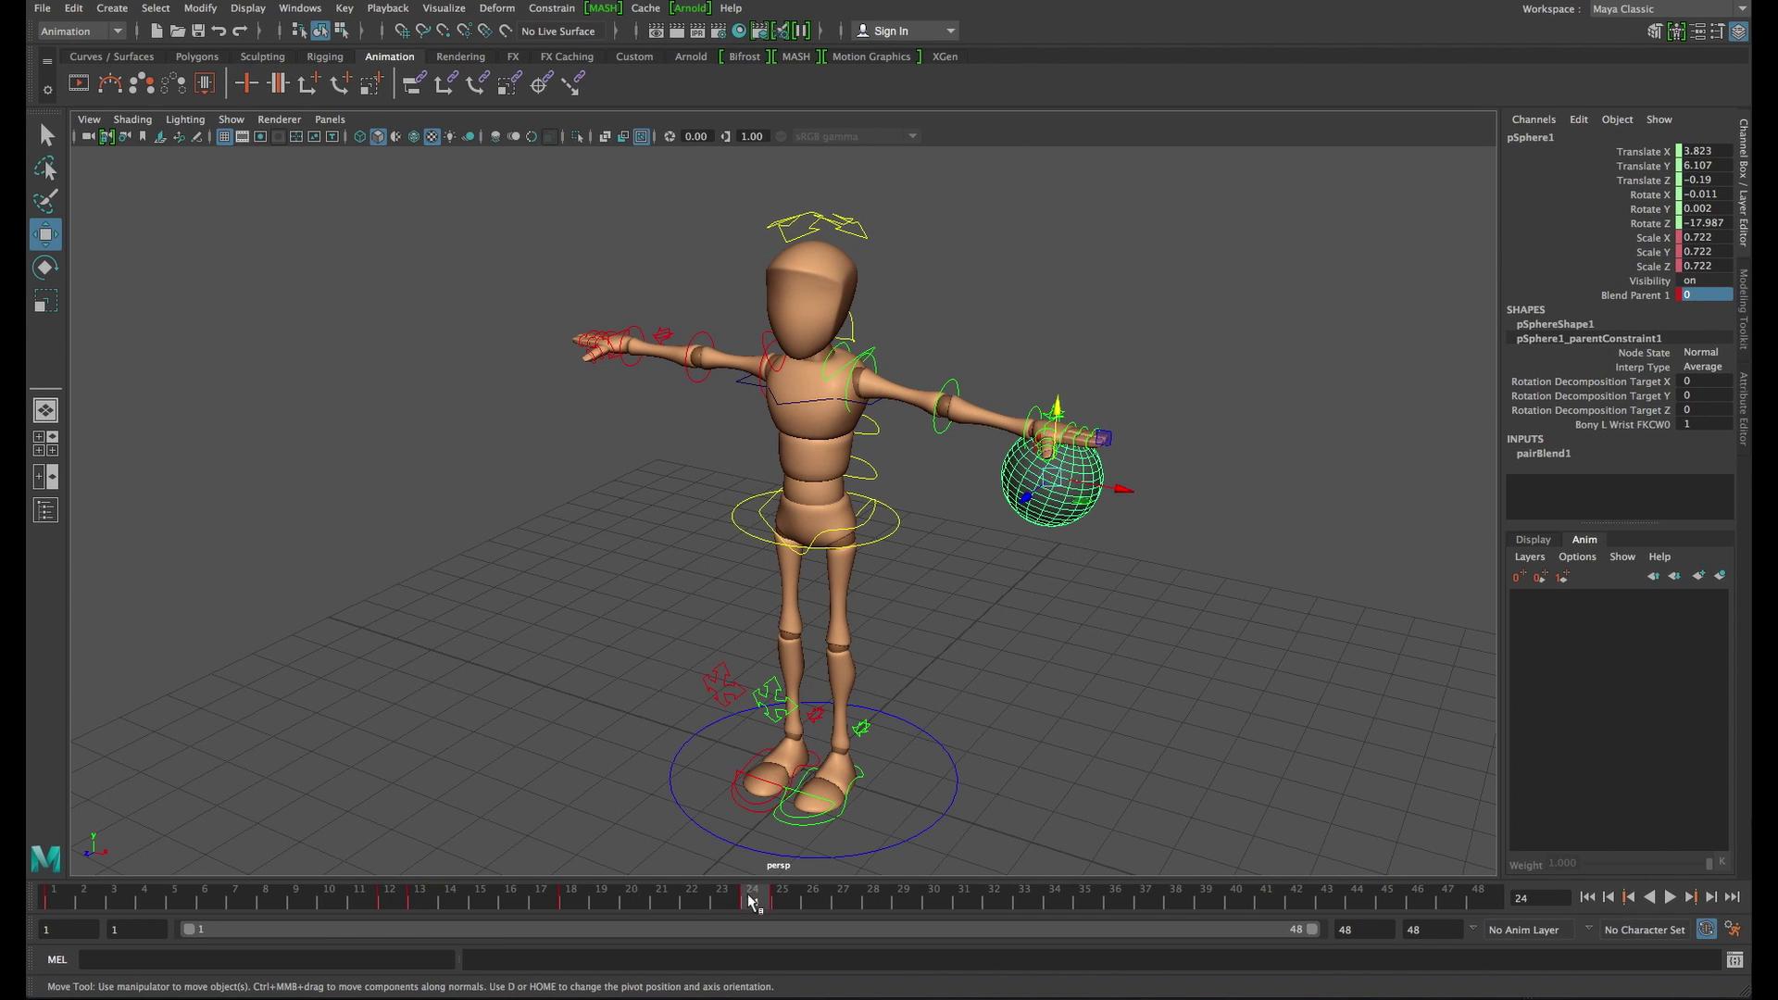
{"action": "key", "text": "alt+v"}
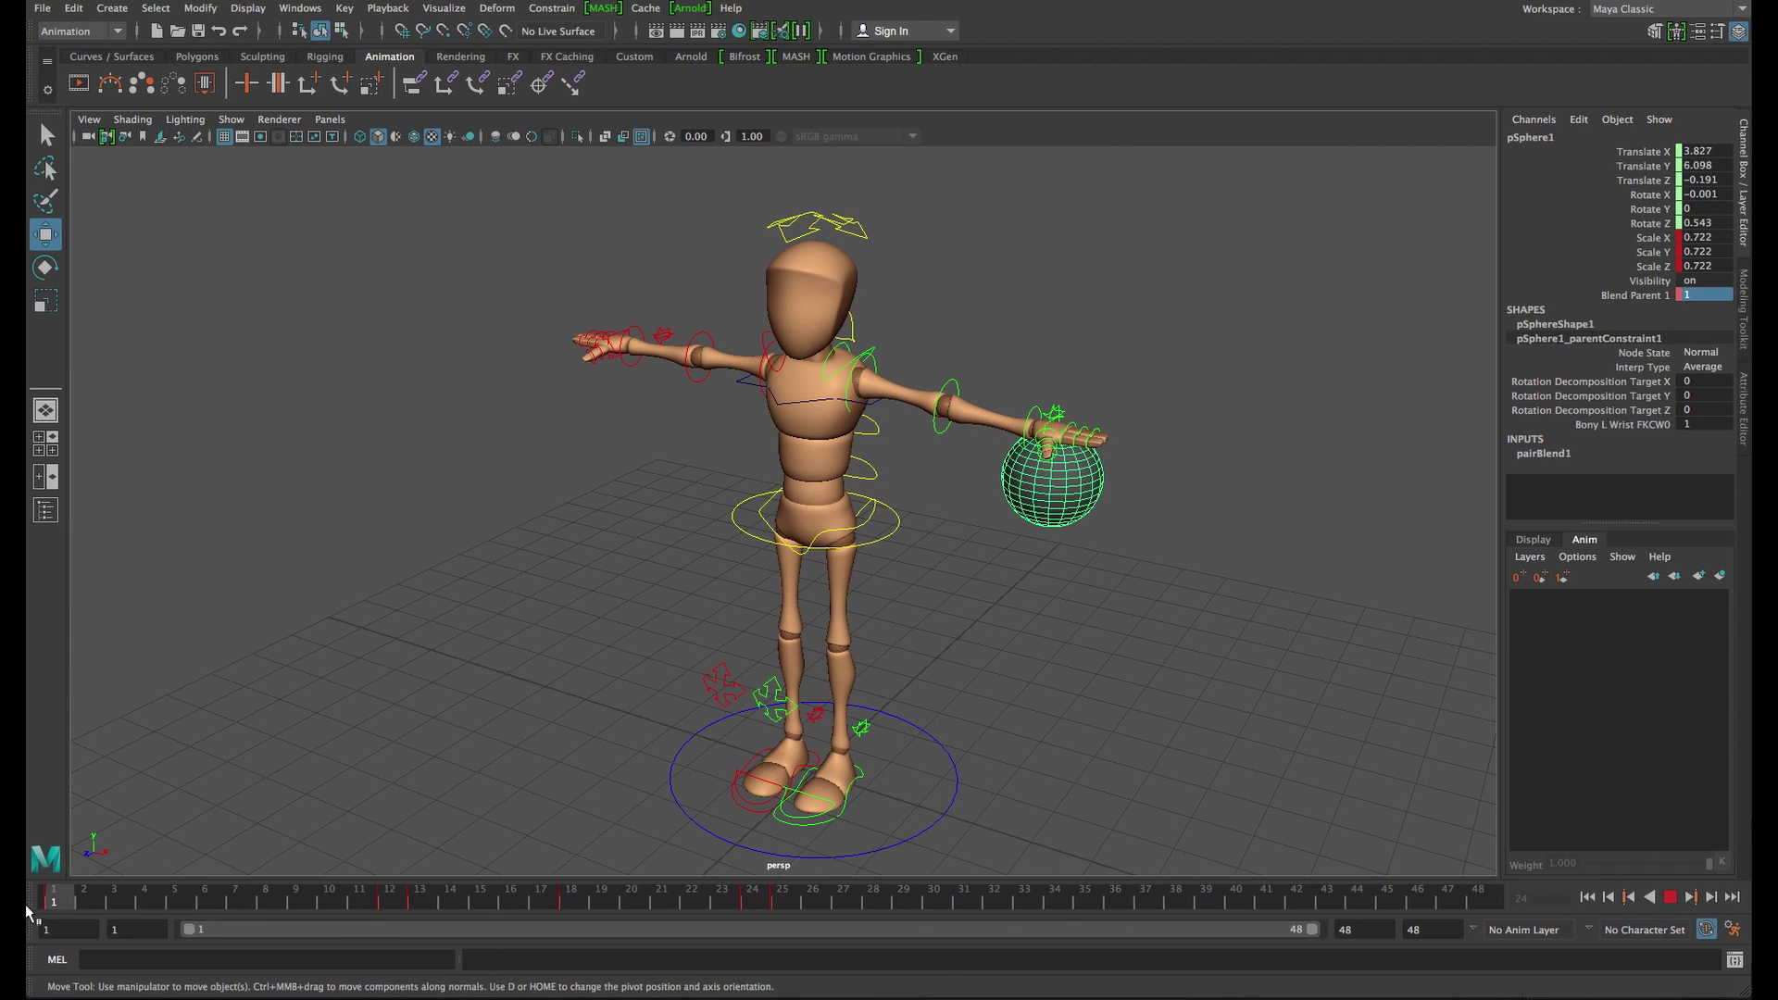
{"action": "key", "text": "Escape"}
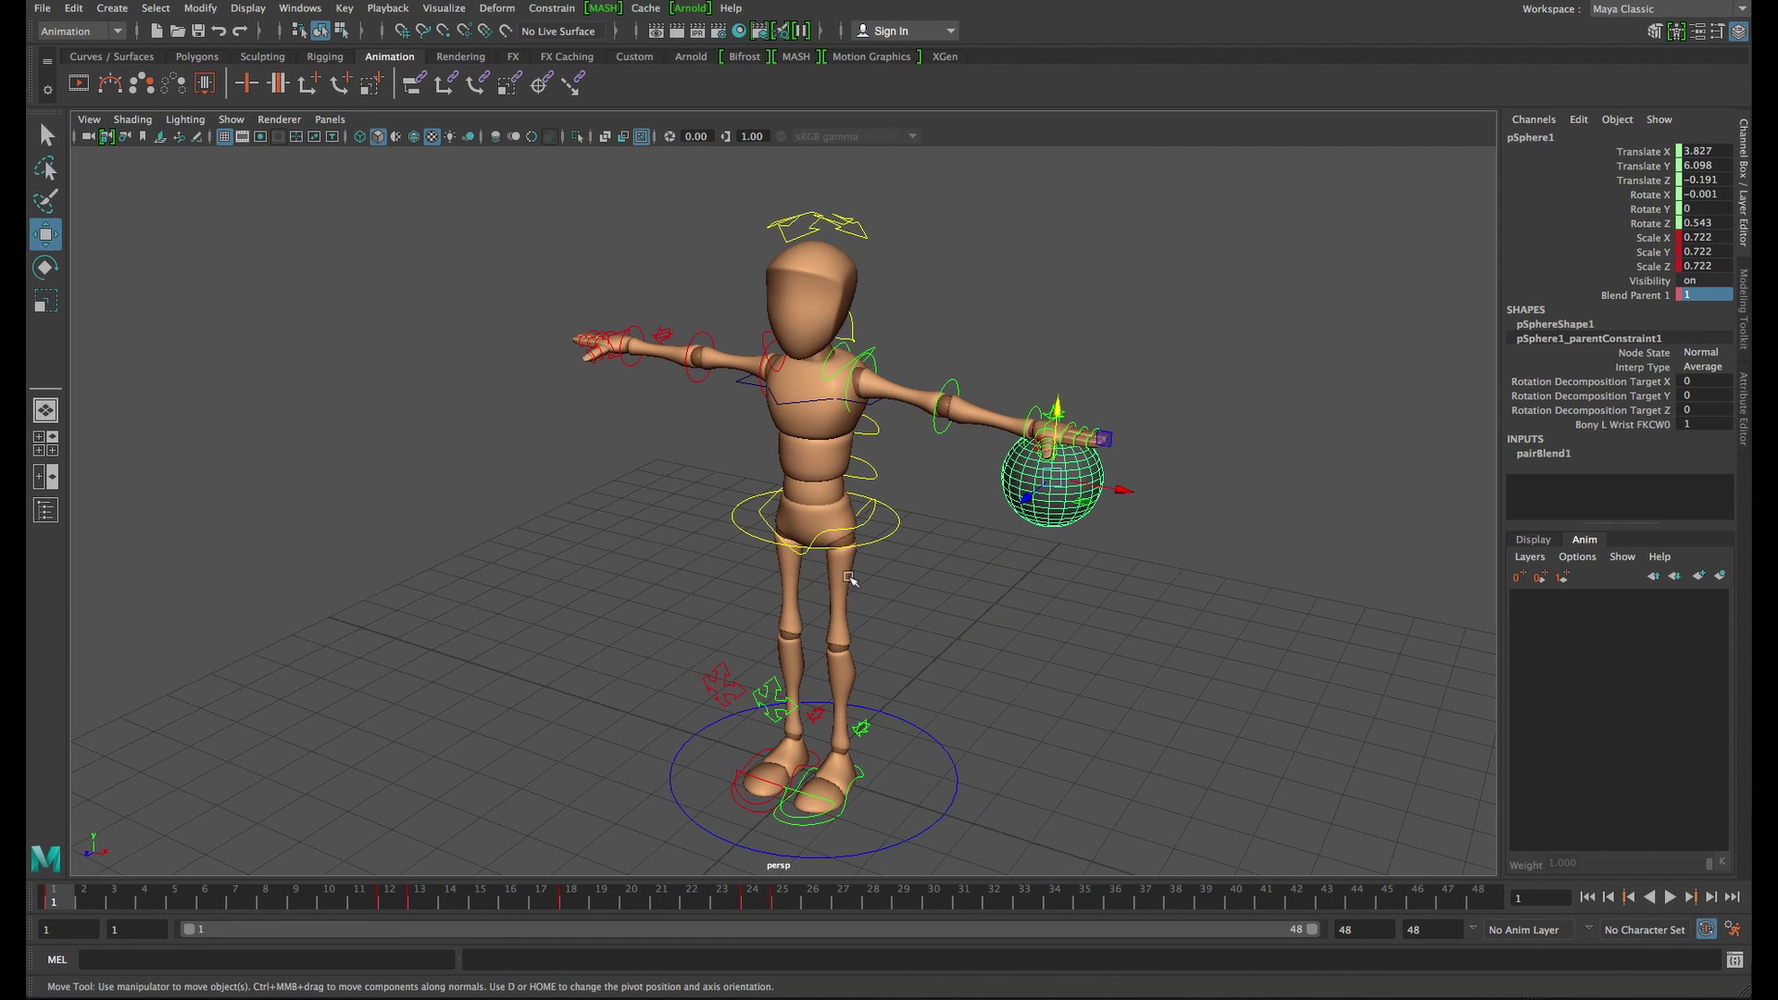
Nudge the sphere under the left hand along X to about 3.788 at frame 1
{"action": "left_click_drag", "start_coordinate": [880, 576], "coordinate": [984, 576], "text": "alt"}
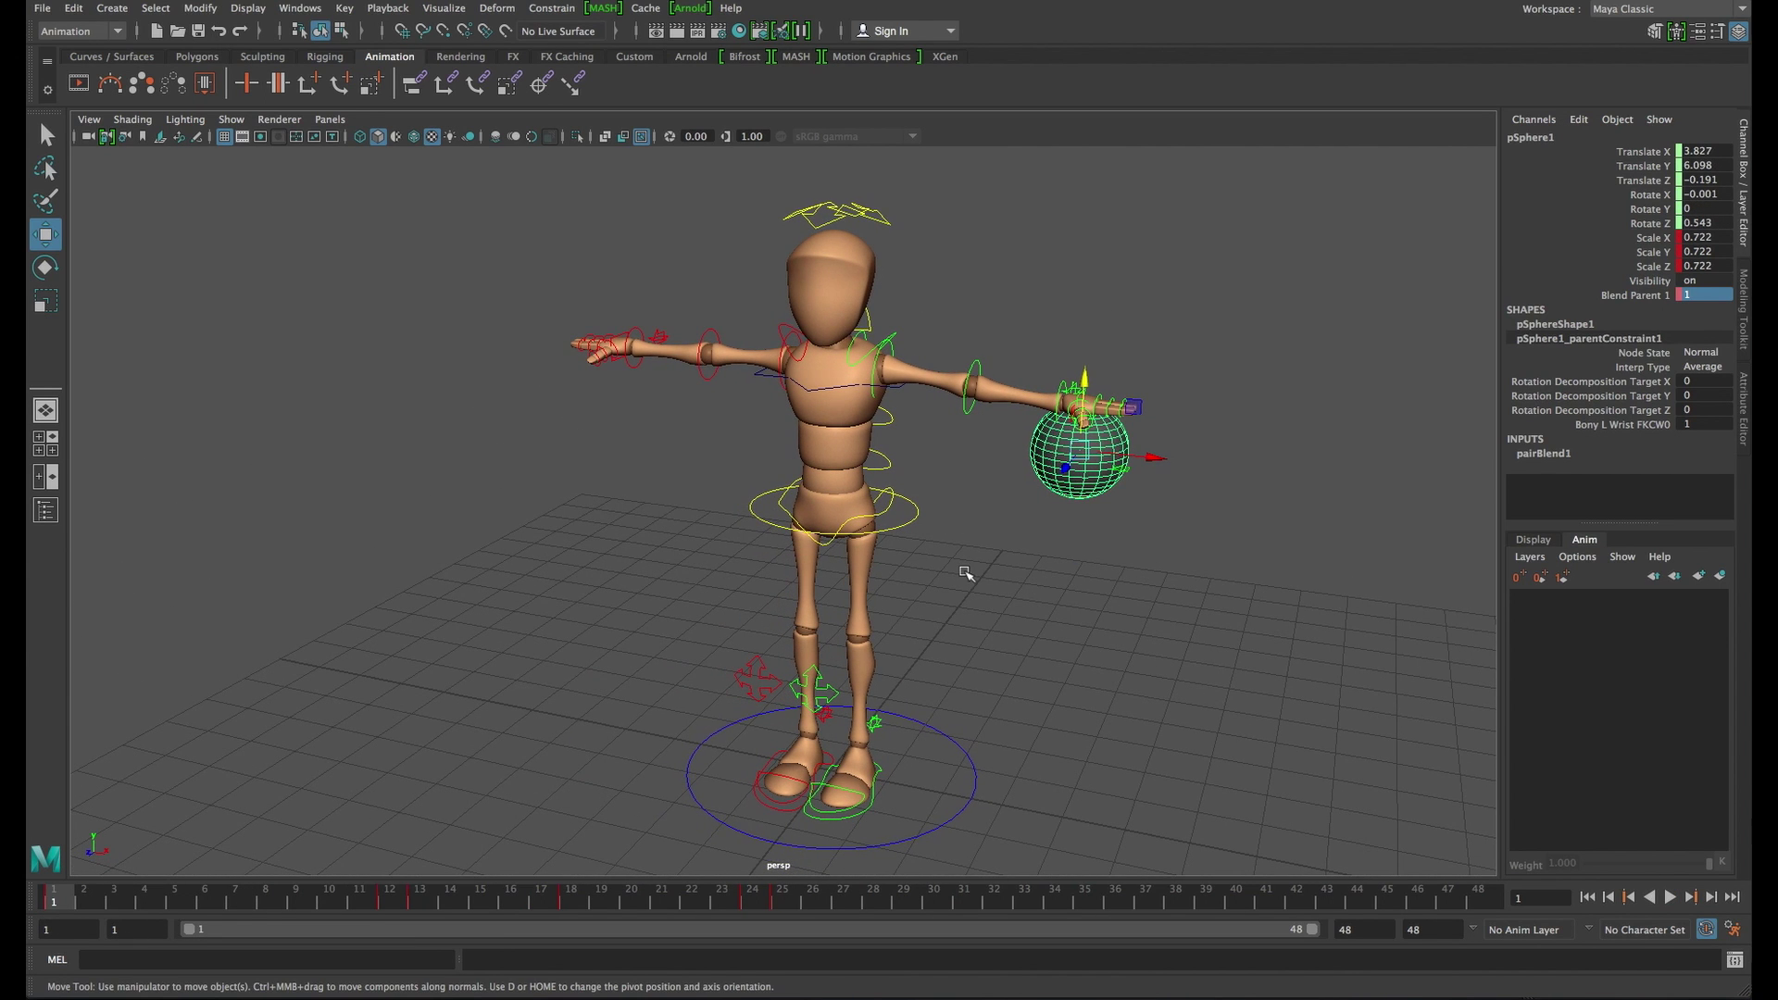
{"action": "middle_click_drag", "start_coordinate": [991, 577], "coordinate": [969, 574]}
{"action": "middle_click_drag", "start_coordinate": [1122, 469], "coordinate": [1138, 477]}
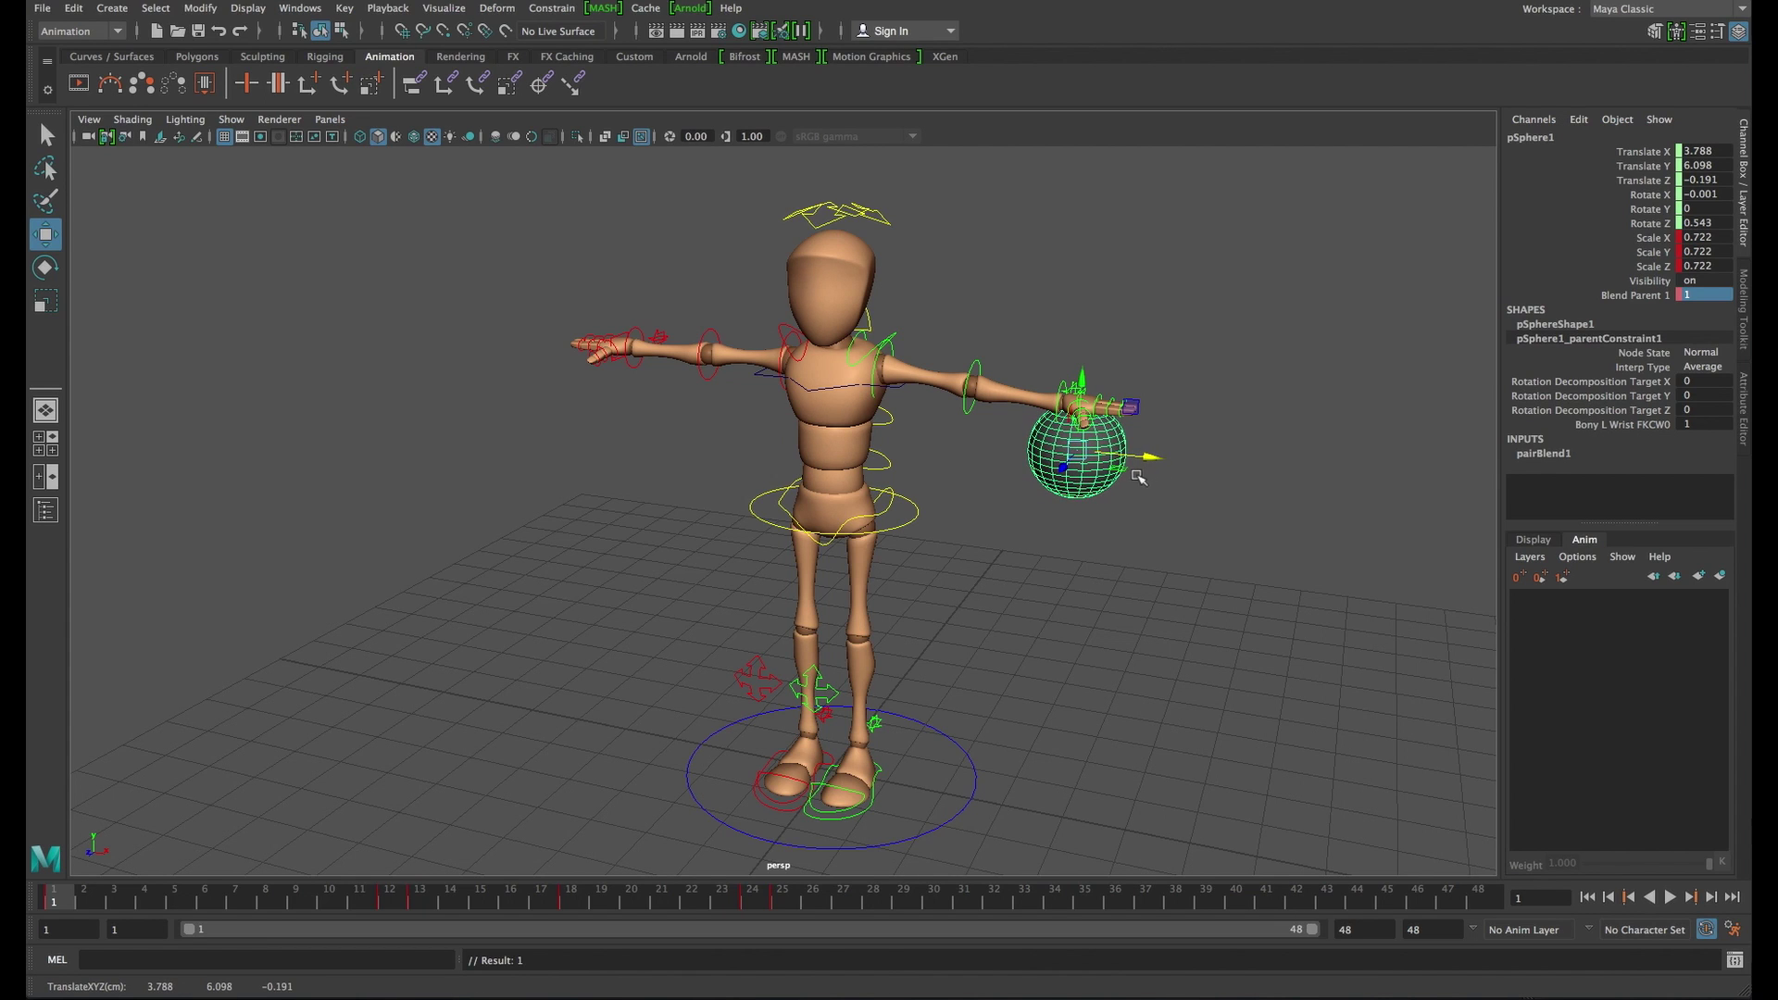